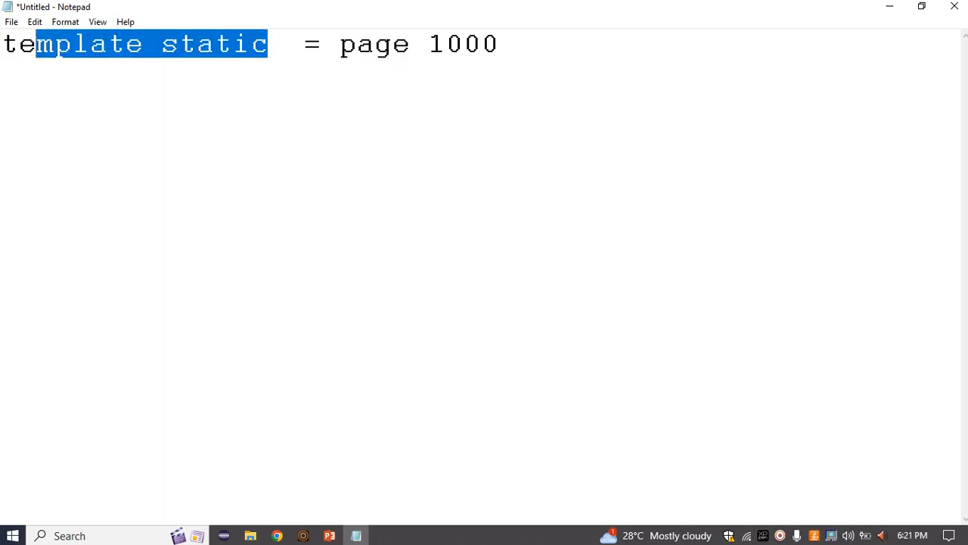
left_click_drag(338, 44, 499, 44)
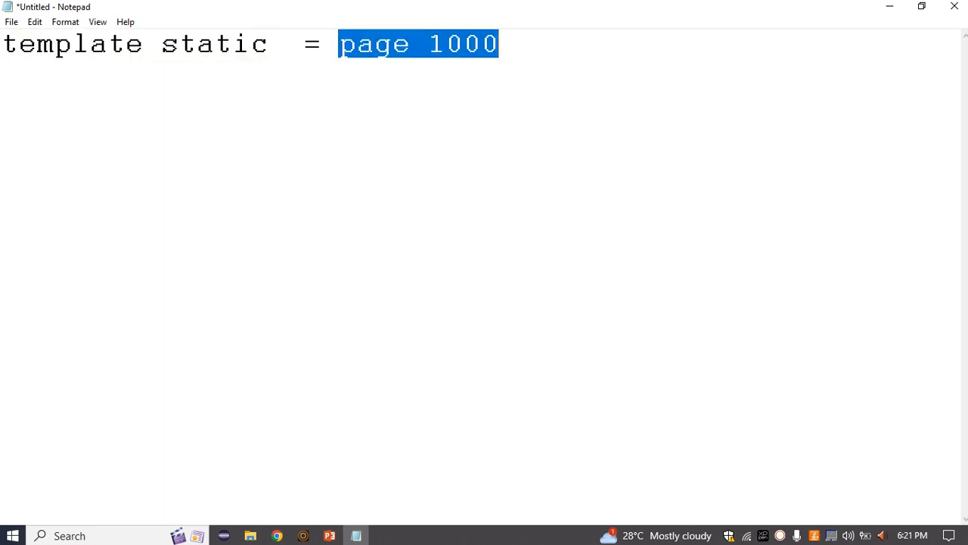
left_click(500, 44)
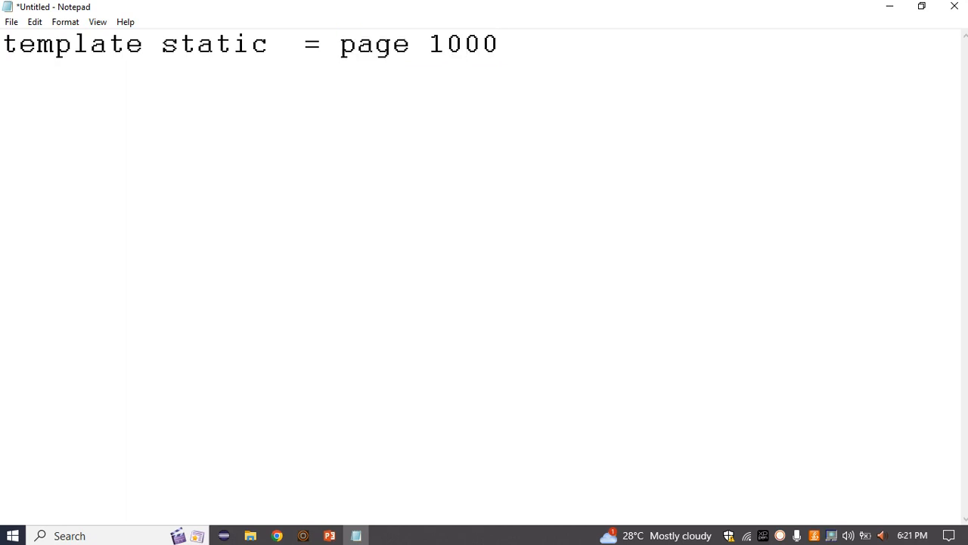
left_click_drag(339, 44, 499, 44)
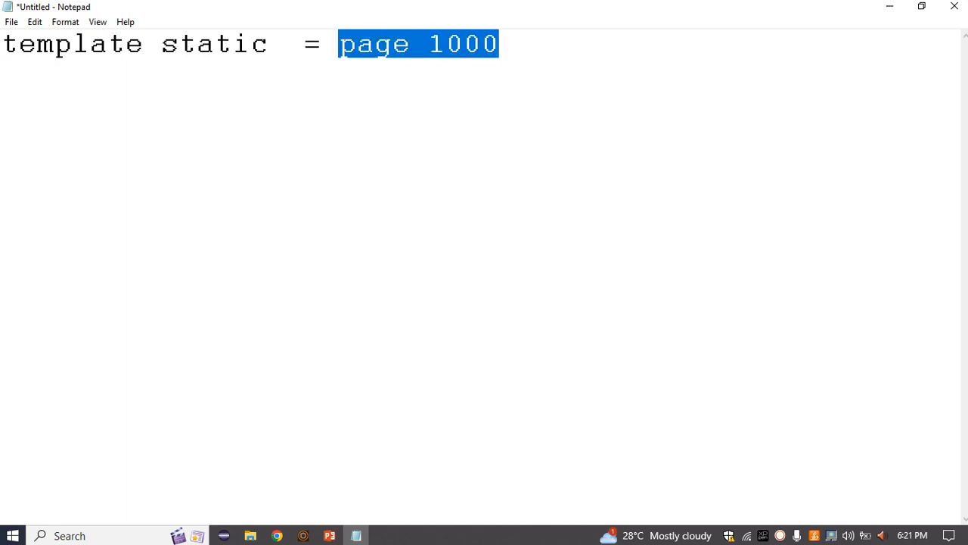
left_click(285, 44)
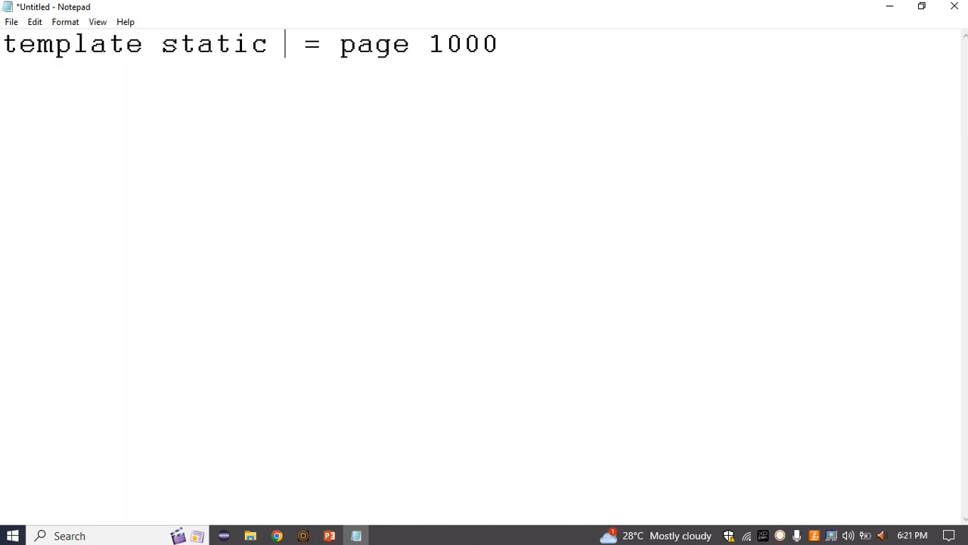
double_click(54, 44)
left_click(231, 44)
double_click(232, 44)
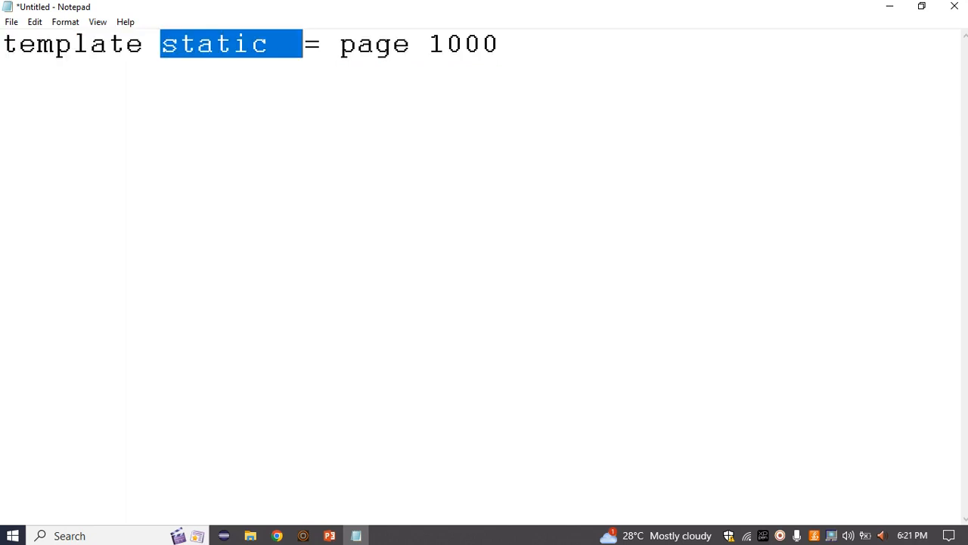
mouse_move(338, 44)
left_mouse_down()
mouse_move(499, 44)
mouse_move(321, 44)
mouse_move(338, 44)
left_mouse_up()
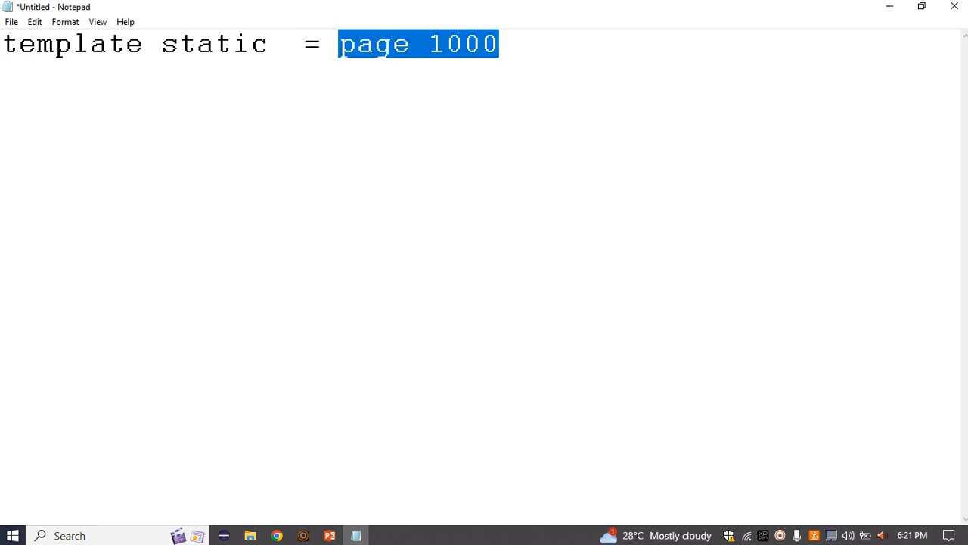
left_click(357, 44)
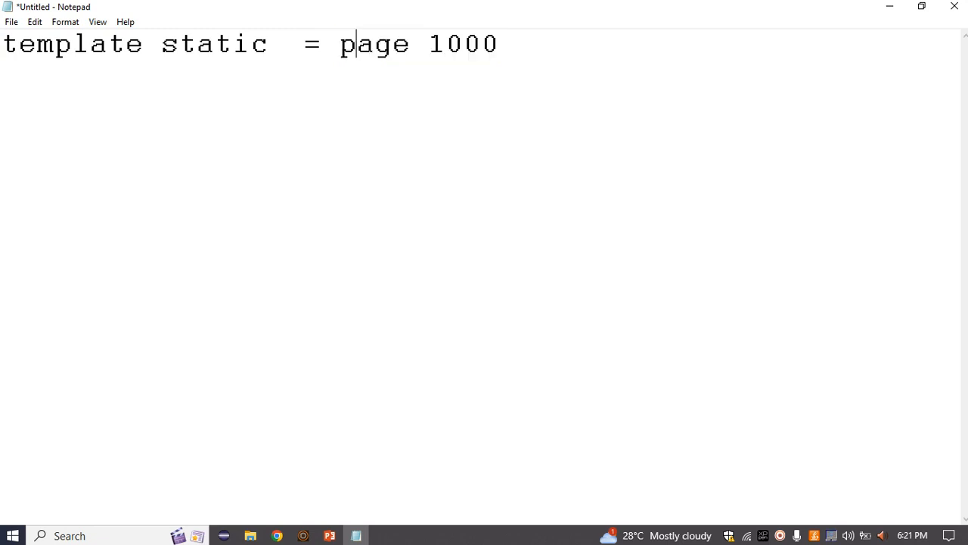
left_click(338, 44)
key("shift+End")
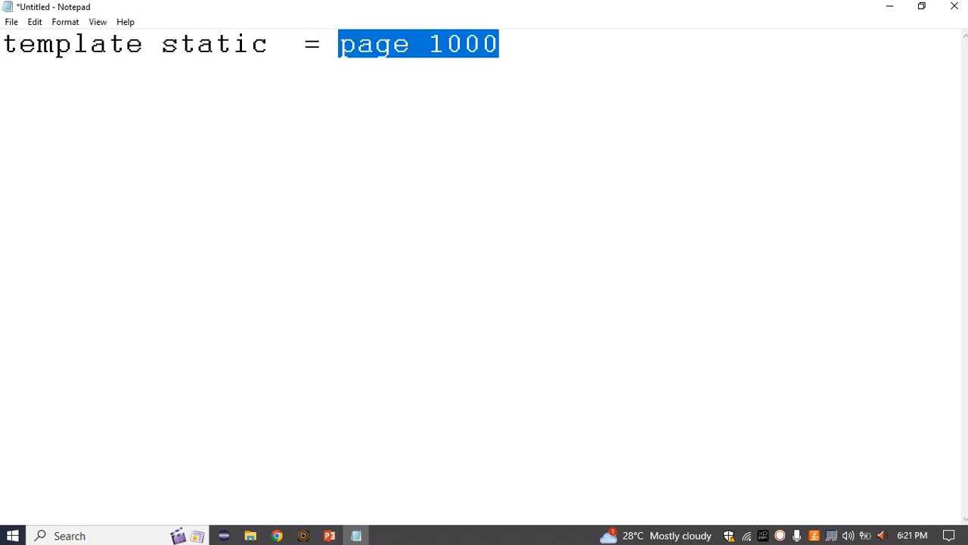
key("End")
left_click(338, 44)
key("shift+Right")
key("shift+Right")
key("shift+Right")
key("shift+Right")
key("shift+Right")
key("shift+Right")
key("shift+Right")
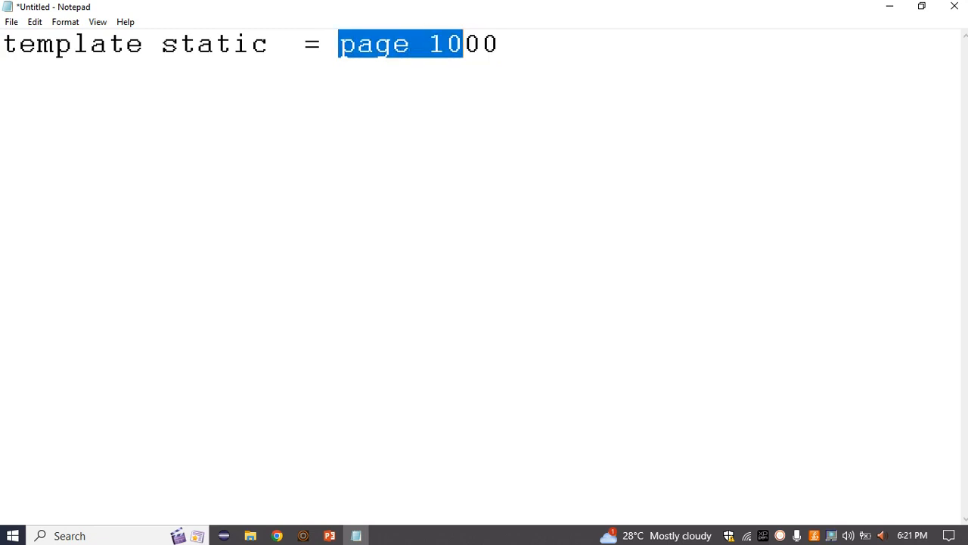
key("shift+Right")
key("shift+Right")
Add the line "editable template = page 1000" below the static template line, leaving a blank line between them.
key("End")
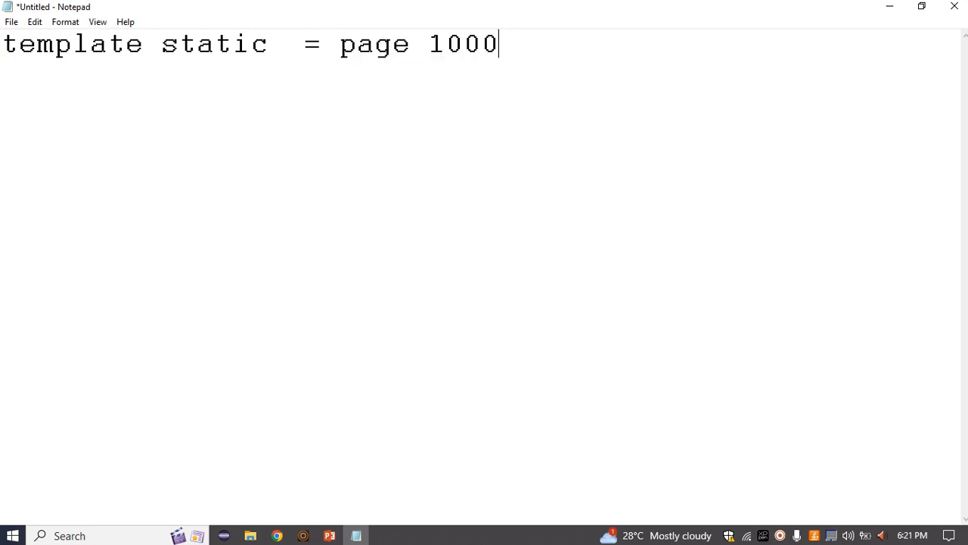
key("Return")
key("Return")
type("edit")
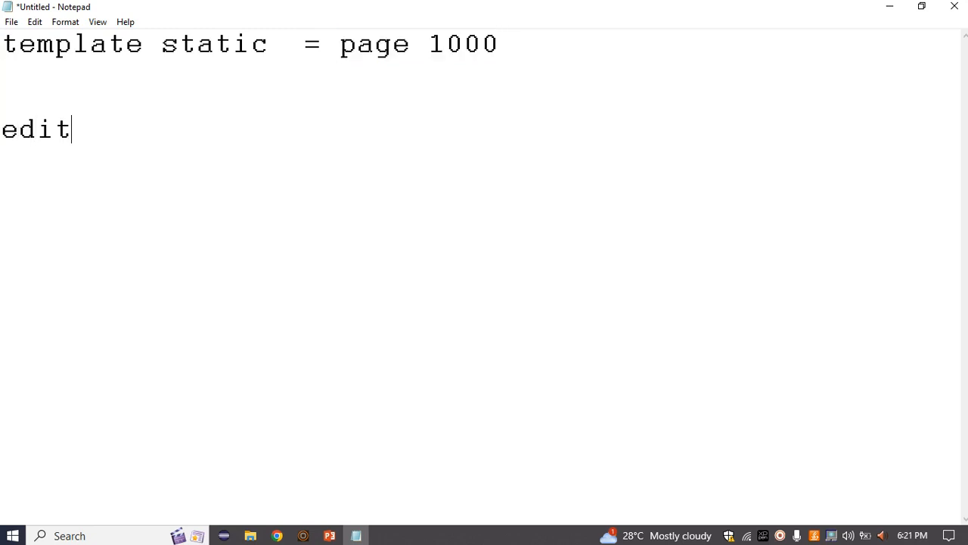
type("able template = ")
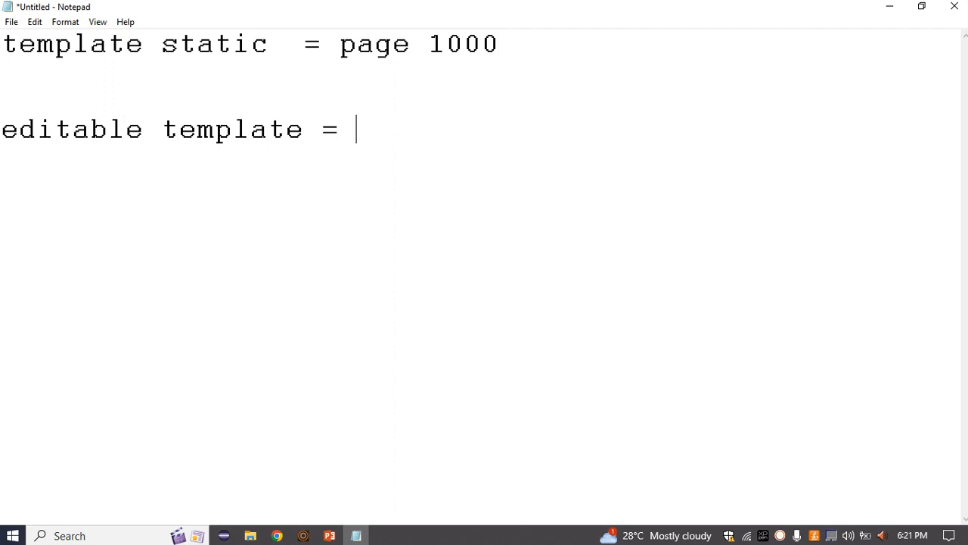
type("page 1000")
key("BackSpace")
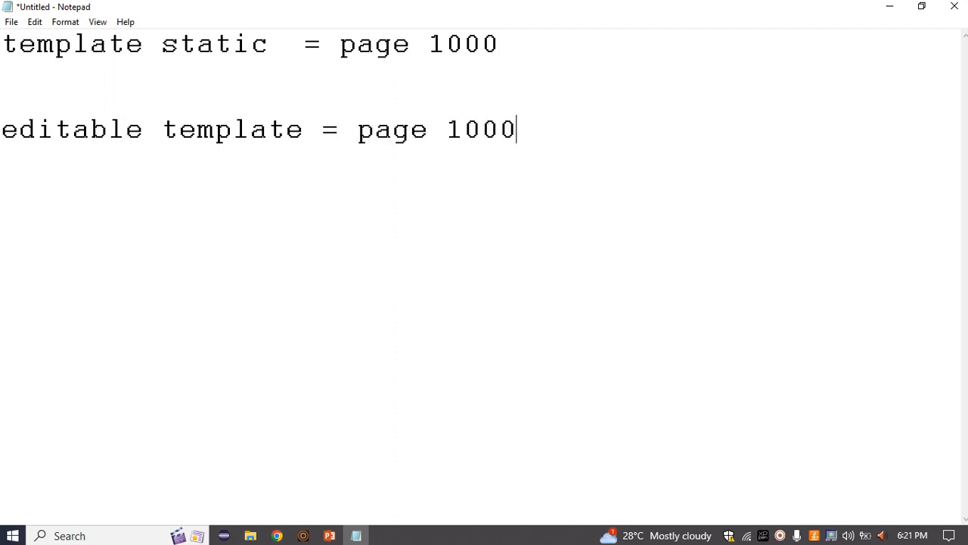
mouse_move(356, 129)
left_mouse_down()
mouse_move(517, 129)
mouse_move(374, 130)
left_mouse_up()
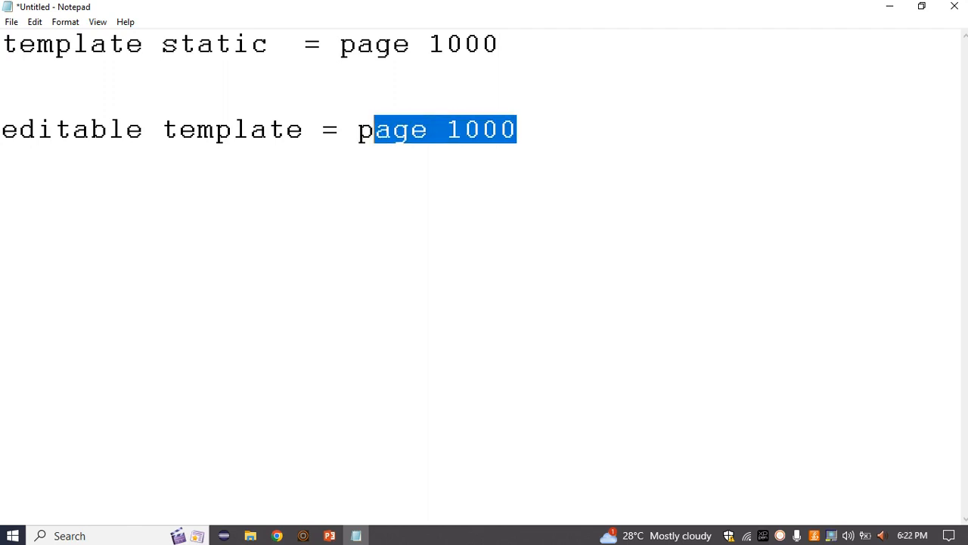
left_click_drag(303, 129, 35, 129)
key("shift+Left")
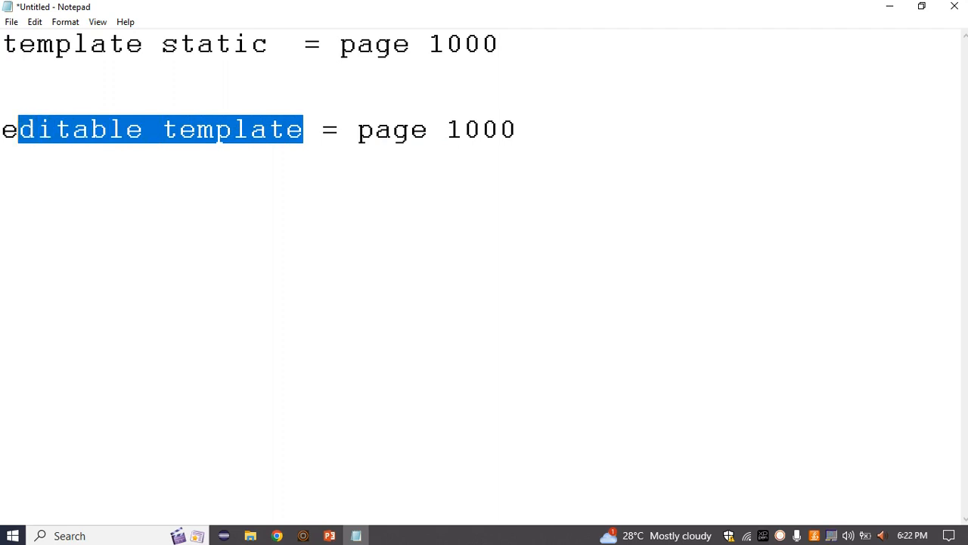
key("Home")
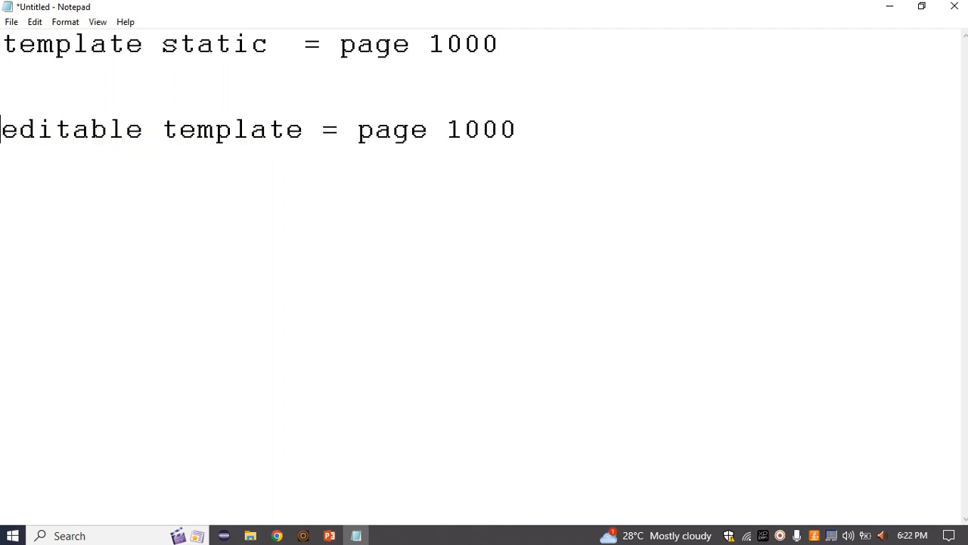
key("shift+Right")
key("shift+Right")
key("shift+Right")
key("shift+Right")
key("shift+Right")
key("shift+Right")
key("shift+Right")
key("shift+Right")
key("shift+Right")
key("shift+Right")
key("shift+Right")
key("shift+Right")
key("shift+Right")
key("shift+Right")
left_click_drag(249, 129, 285, 129)
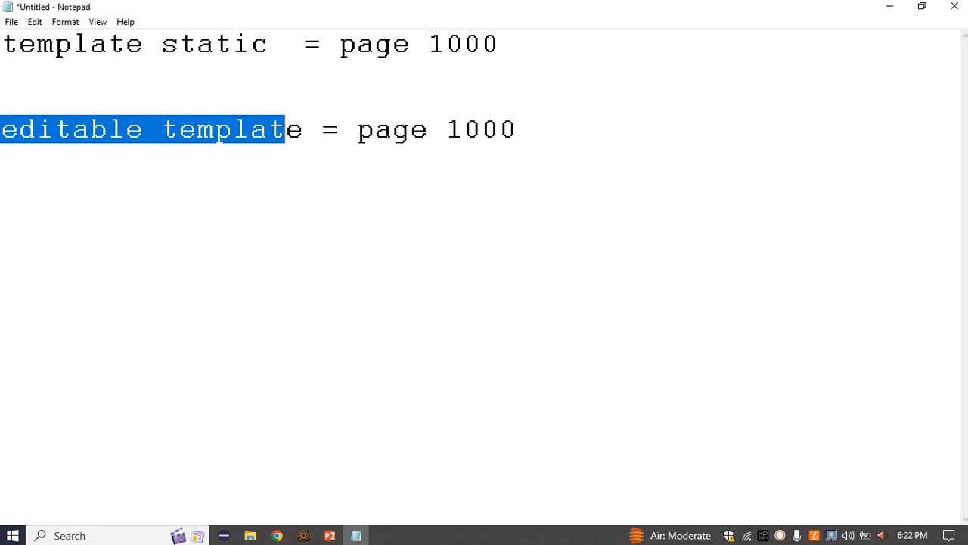
left_click(356, 130)
key("shift+Right")
key("shift+Right")
key("shift+Right")
key("shift+Right")
key("shift+Right")
key("shift+Right")
key("shift+Right")
key("shift+Right")
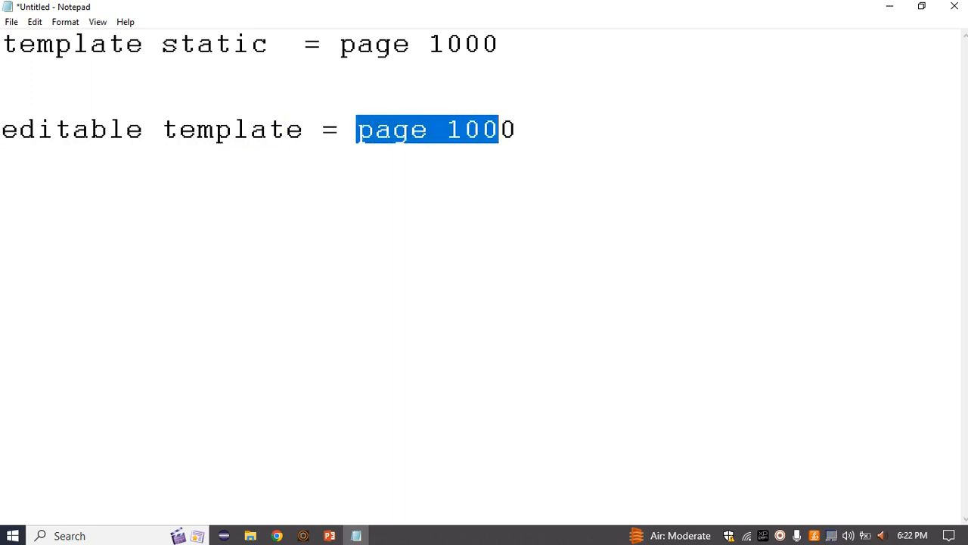
double_click(59, 47)
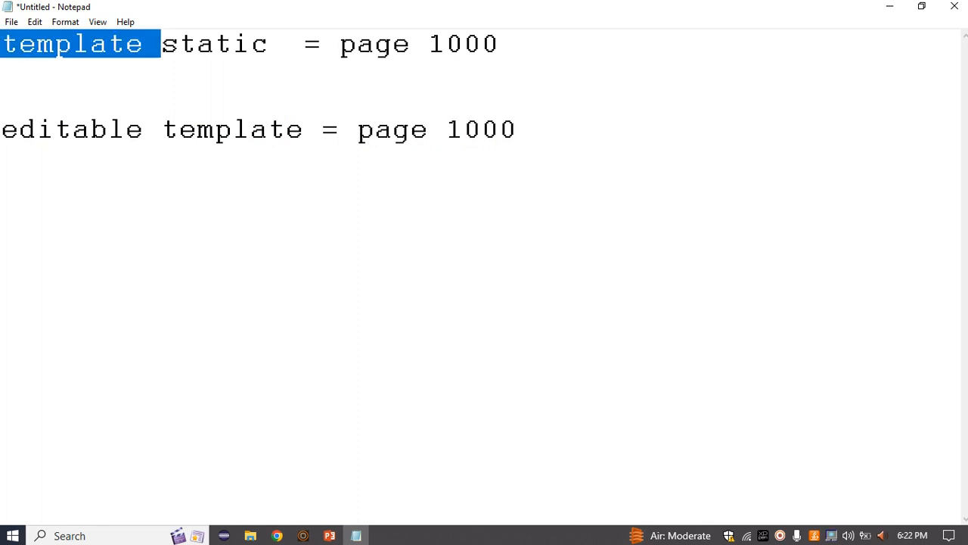
double_click(214, 44)
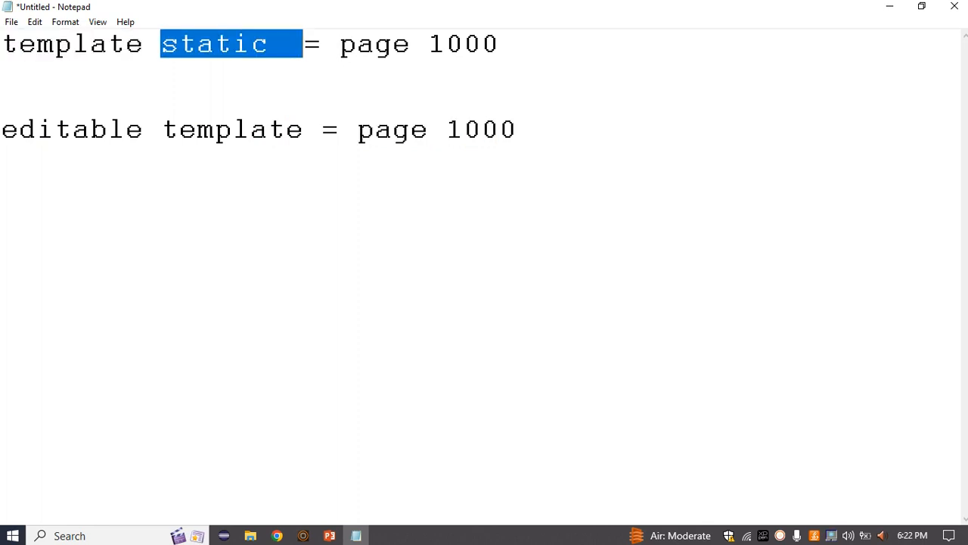
left_click(1, 72)
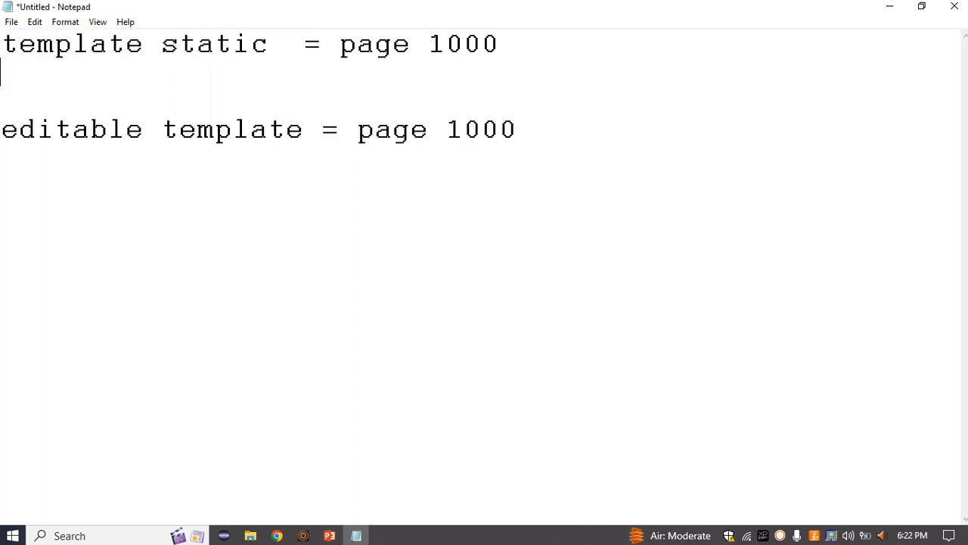
left_click_drag(267, 43, 2, 43)
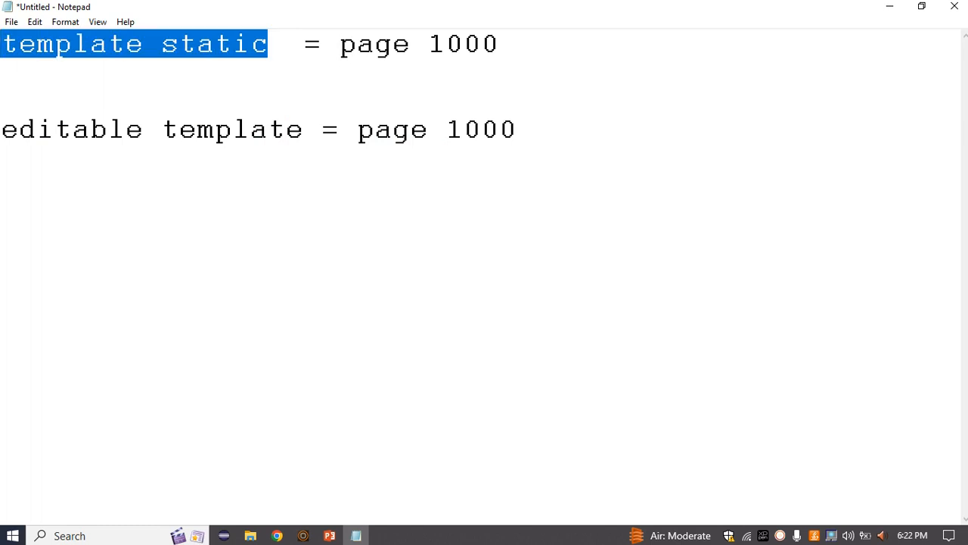
left_click(1, 72)
Append "new" to the end of the static template line and consult the slide comparing static and editable templates.
left_click(498, 44)
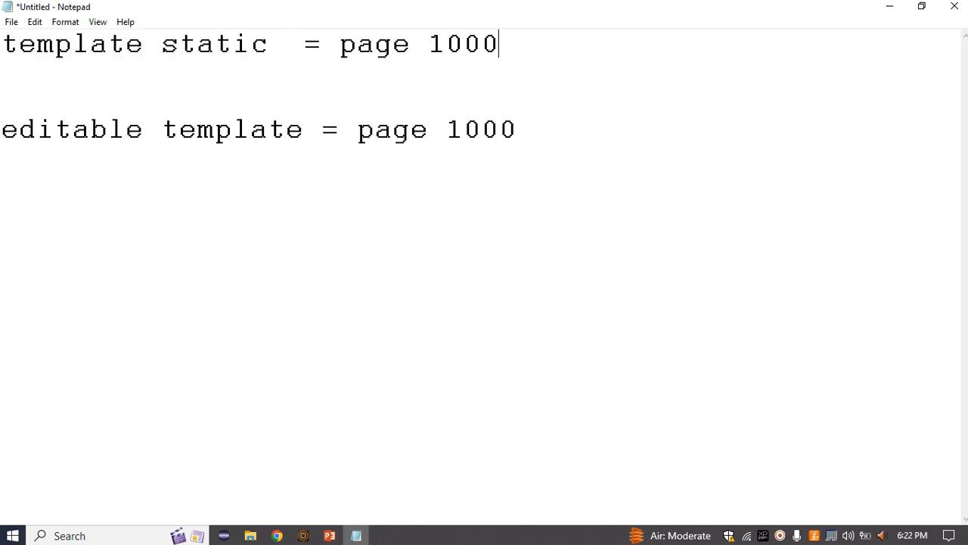
type("new")
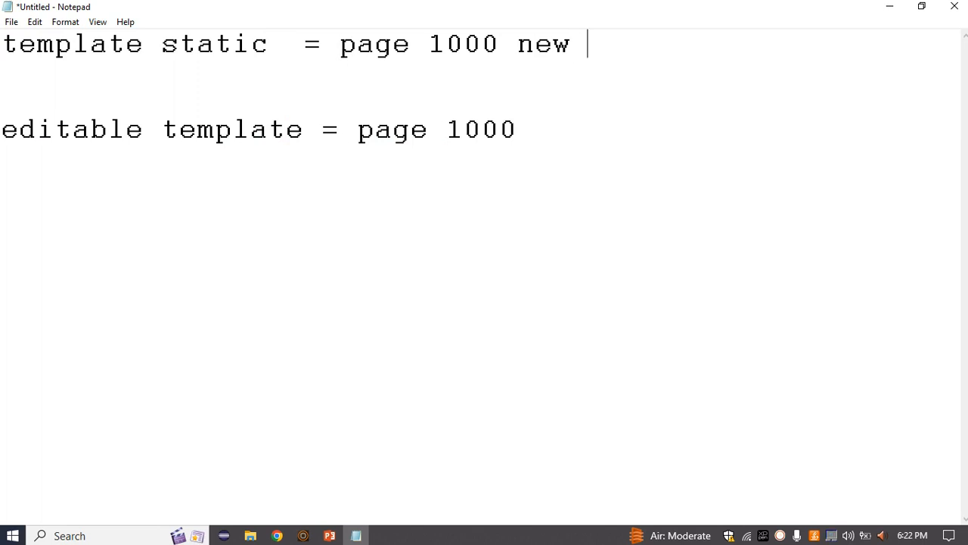
key("alt+Tab")
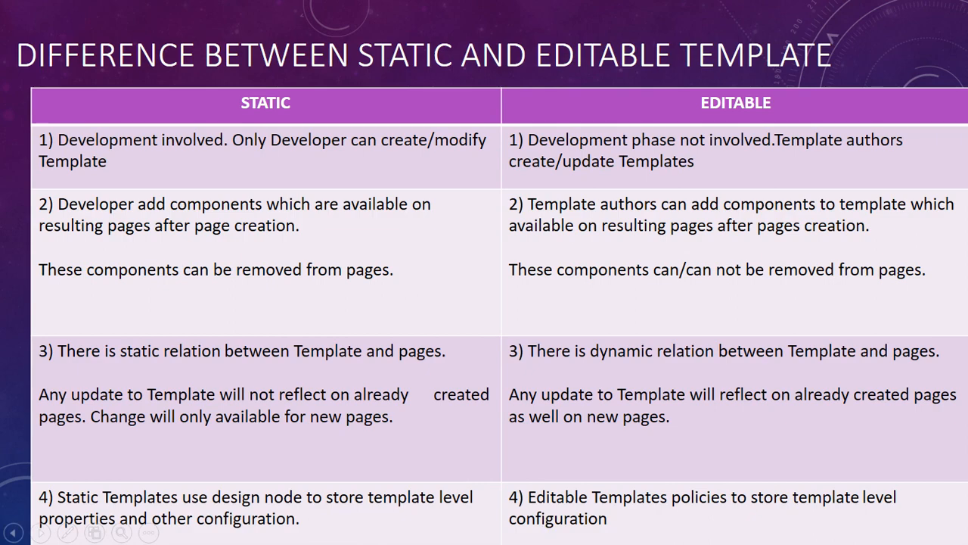
key("alt+Tab")
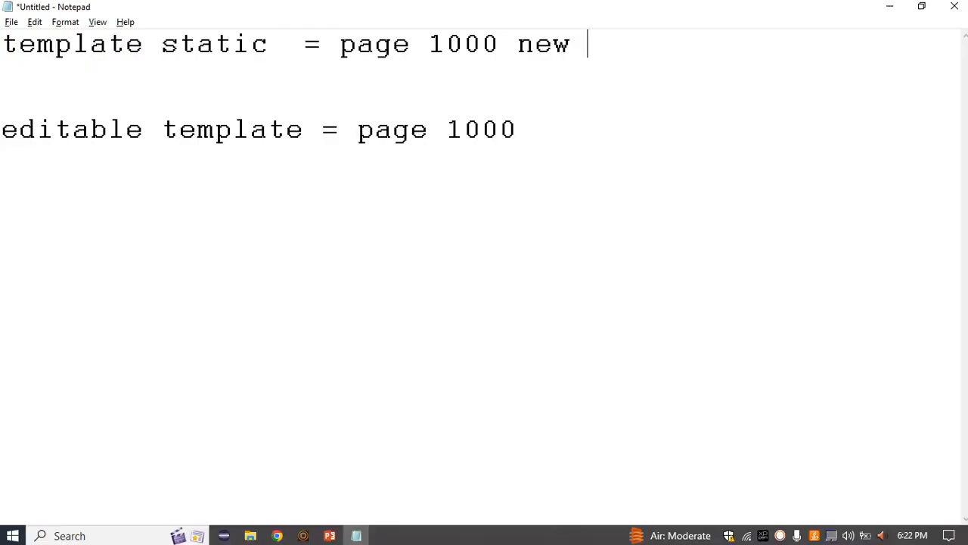
double_click(36, 44)
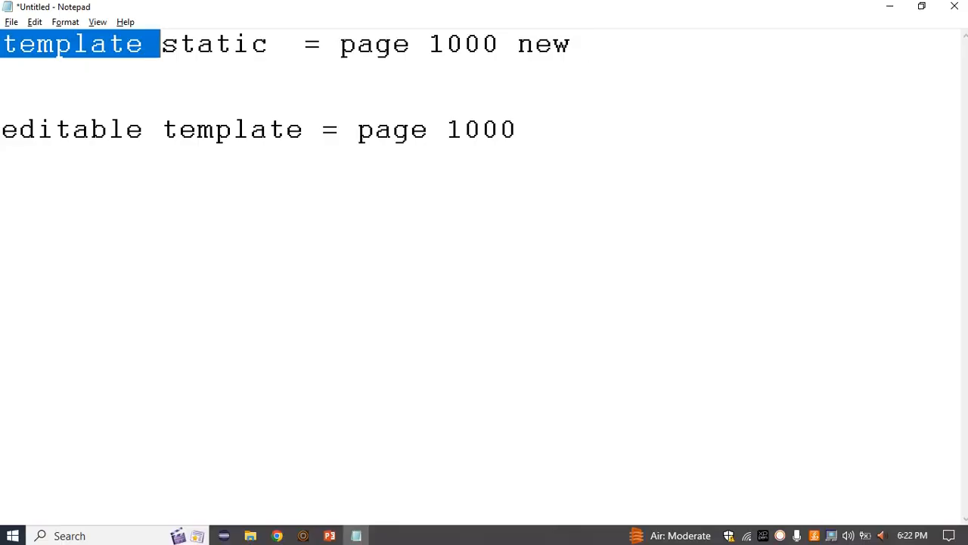
Append "desing dila" after "new" on the static template line.
left_click(589, 43)
type("c")
key("BackSpace")
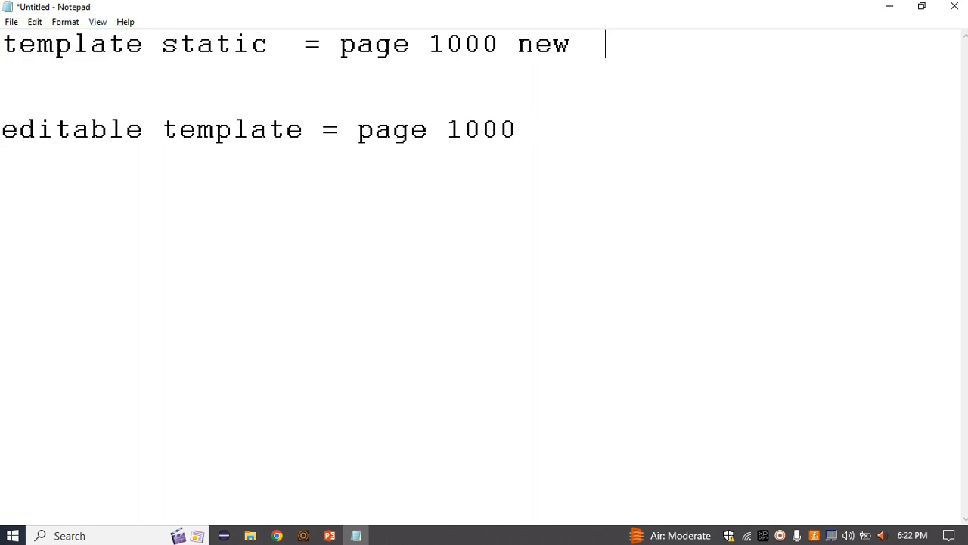
type("deisgn")
key("BackSpace")
key("BackSpace")
key("BackSpace")
key("BackSpace")
type("sing ")
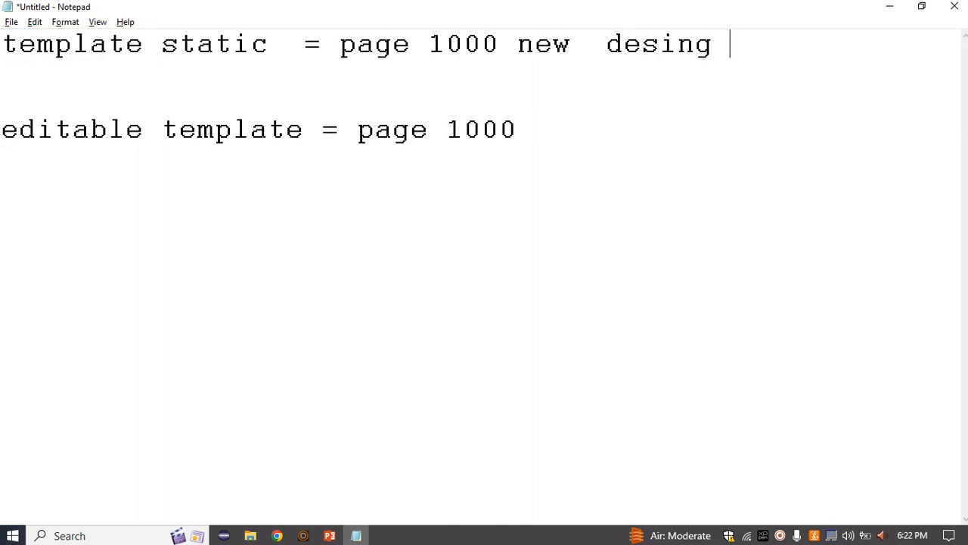
type("dilaog")
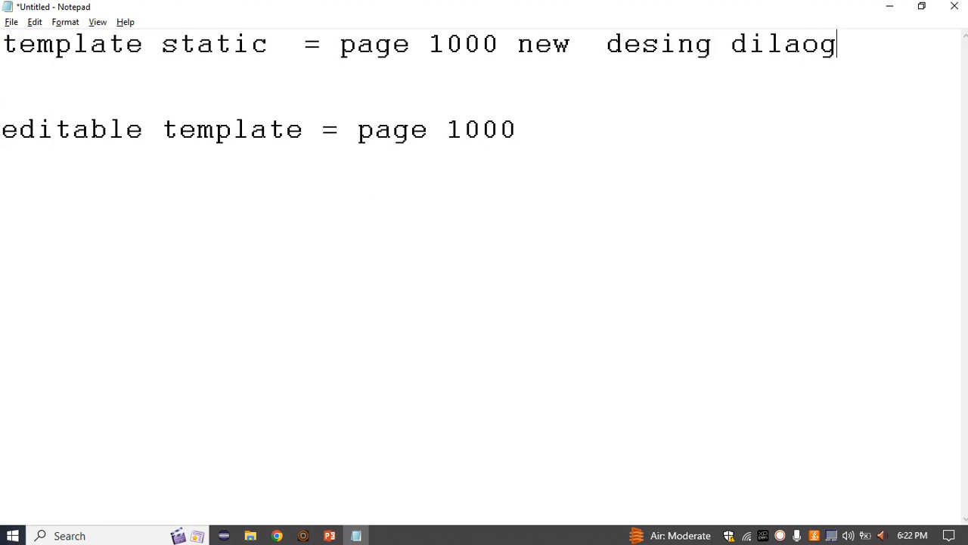
key("BackSpace")
key("BackSpace")
key("BackSpace")
type("a")
left_click_drag(606, 44, 802, 44)
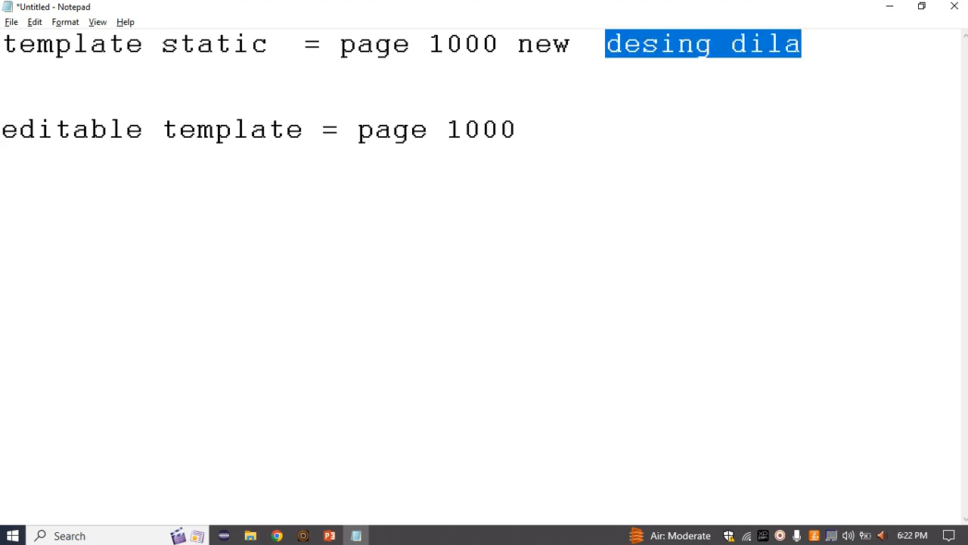
Append "policies" after "page 1000" on the editable template line.
double_click(72, 130)
left_click(517, 129)
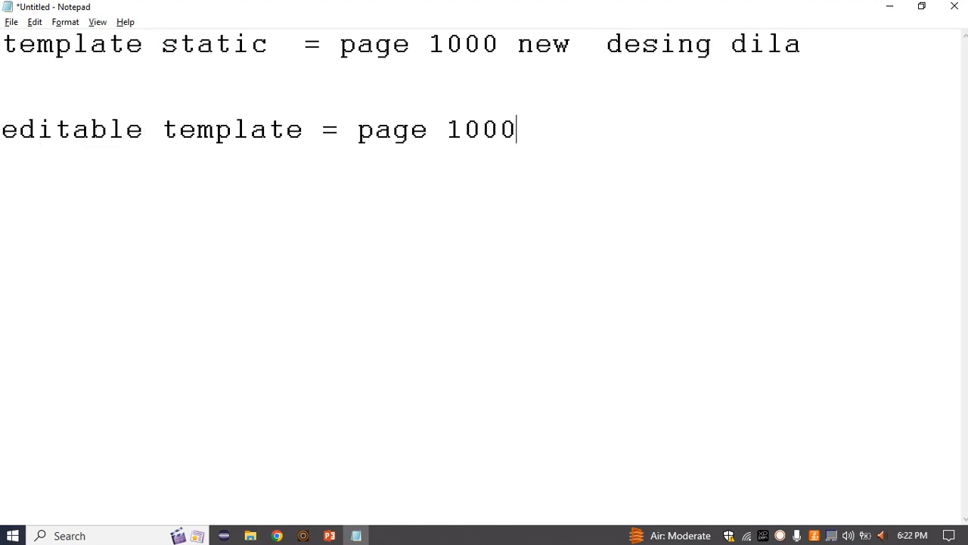
type("polici")
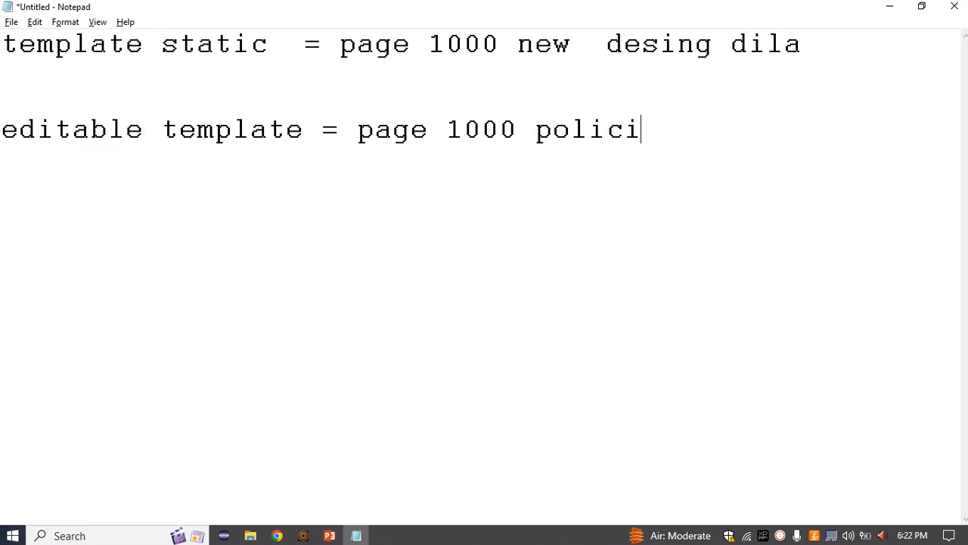
type("t")
key("BackSpace")
type("es")
key("BackSpace")
Append "page level component level" after "policies" on the editable template line.
key("alt+Tab")
key("alt+Tab")
type("page lee")
key("BackSpace")
type("ve")
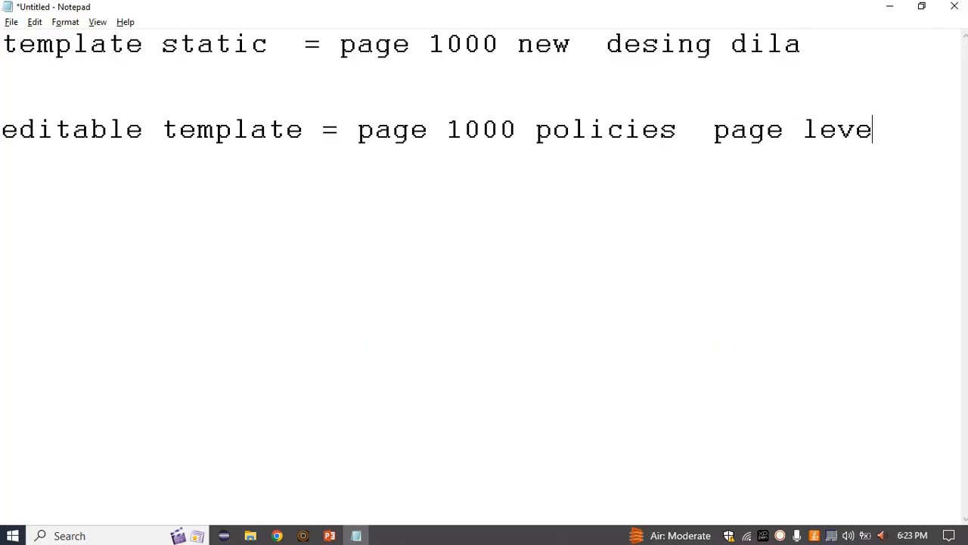
type("l comp")
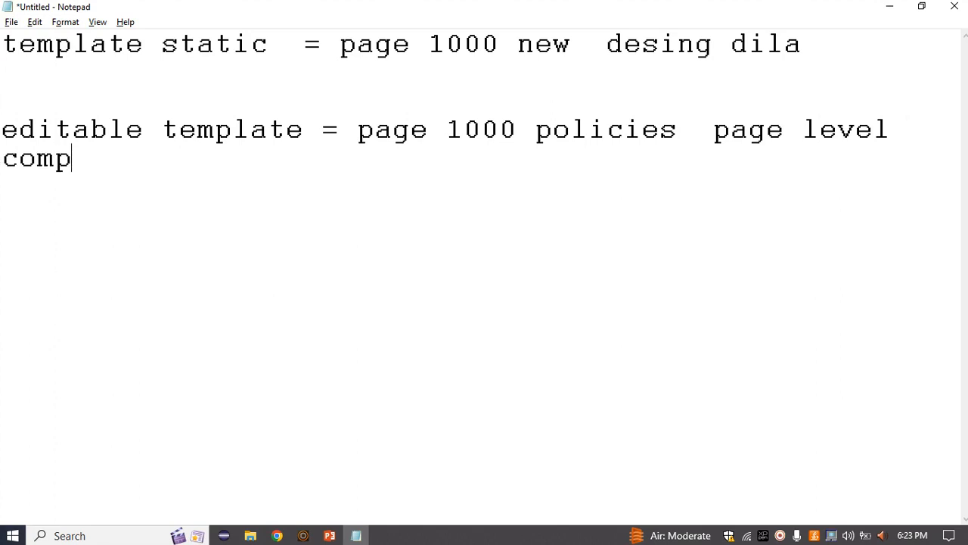
type("onent level")
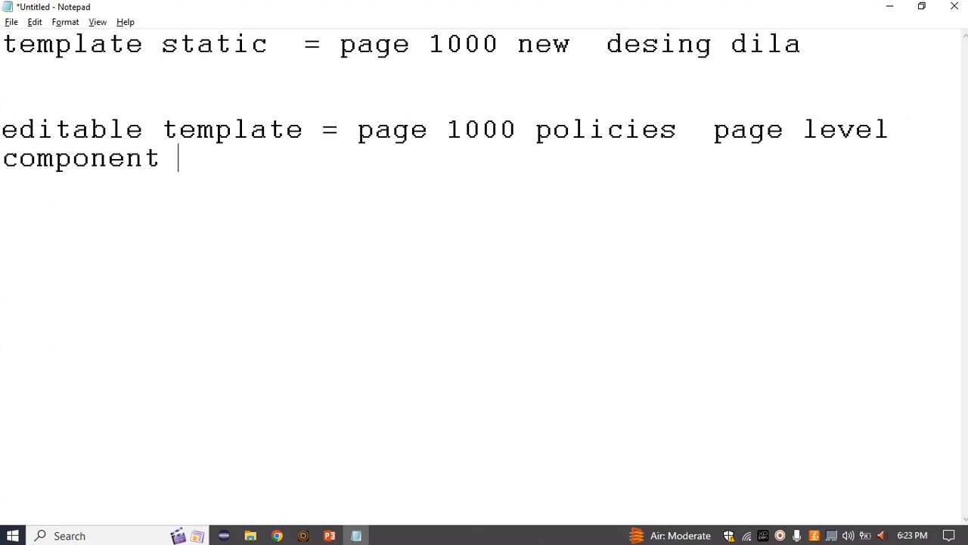
key("BackSpace")
key("BackSpace")
type("level")
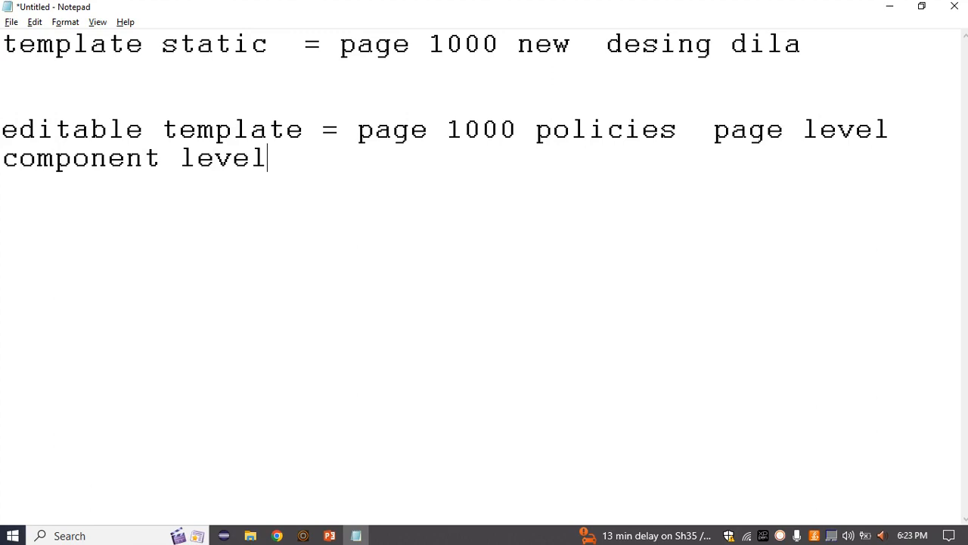
Return to the slide show and advance from the comparison to the Editable Template Structure slide.
key("alt+Tab")
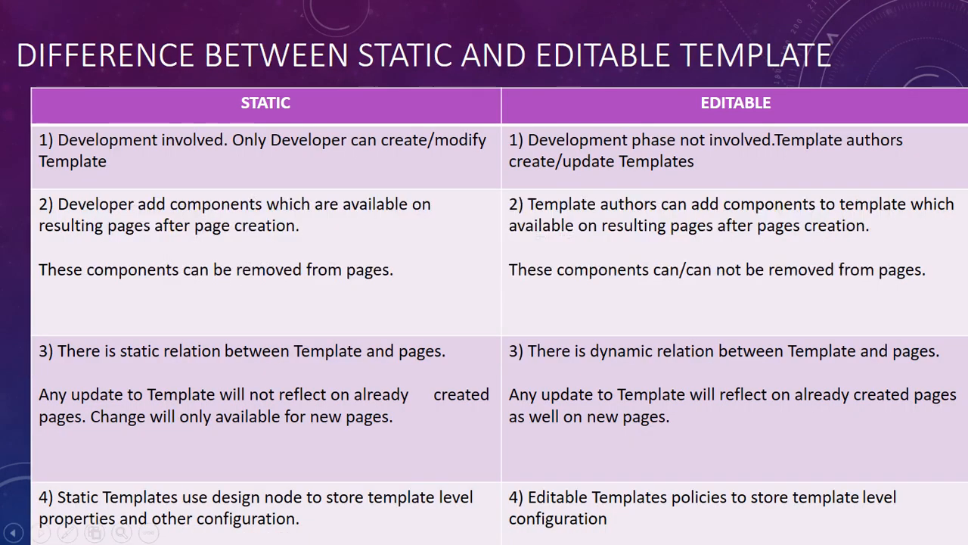
key("Right")
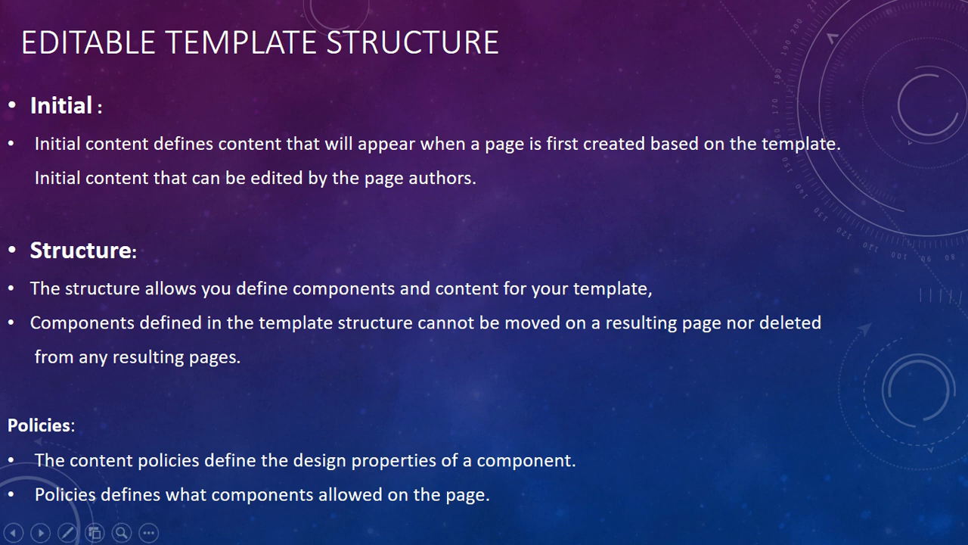
Switch to Adobe Experience Manager in Chrome and open the Configuration Browser from the general tools.
key("alt+Tab")
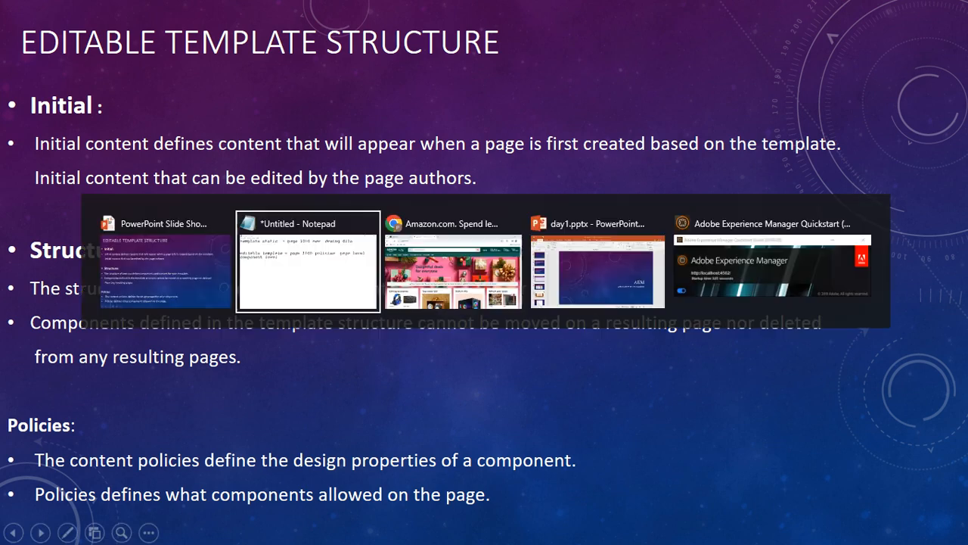
key("alt+Tab")
key("Tab")
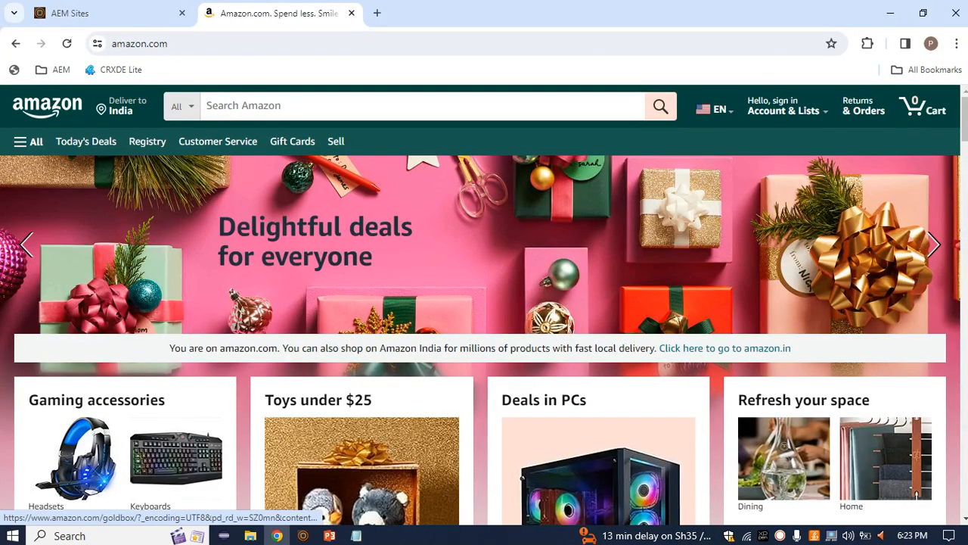
left_click(105, 13)
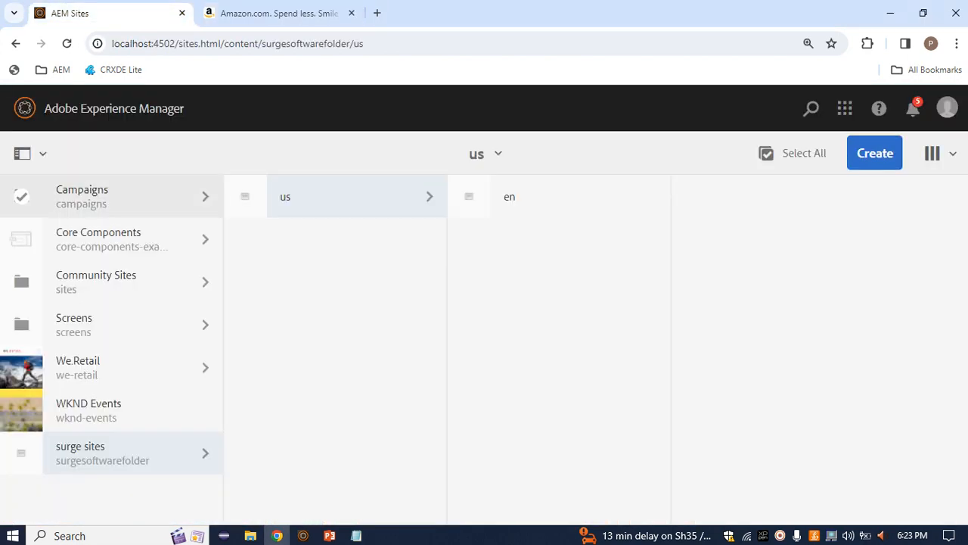
left_click(114, 108)
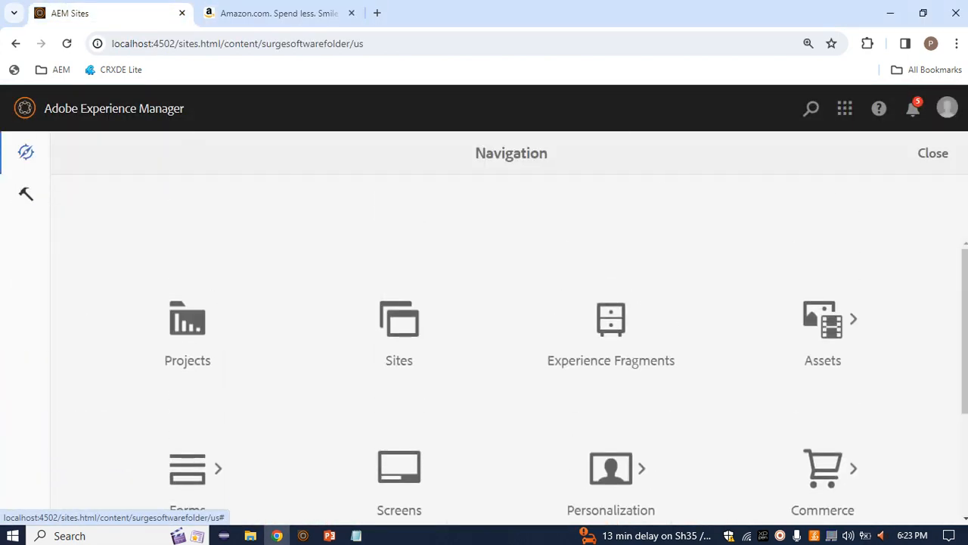
left_click(25, 195)
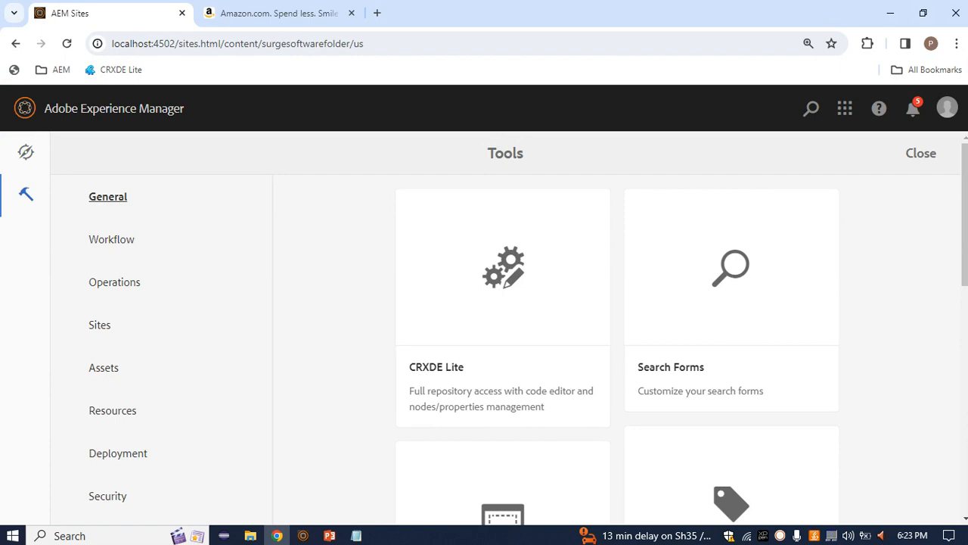
scroll(484, 325, "down", 3)
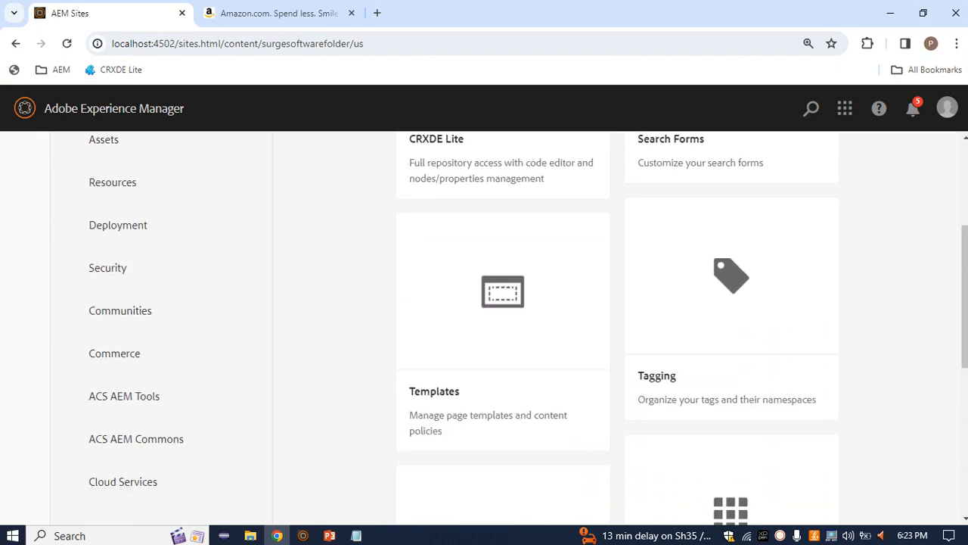
scroll(484, 325, "down", 3)
left_click(503, 321)
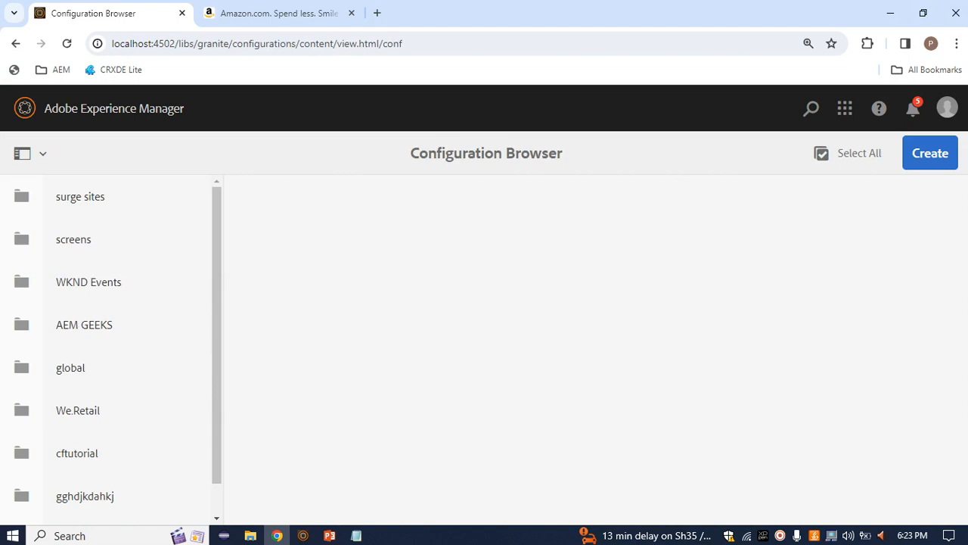
Open CRXDE Lite in a separate browser tab while keeping the Configuration Browser in view.
left_click_drag(408, 154, 566, 155)
middle_click(113, 70)
left_click(929, 153)
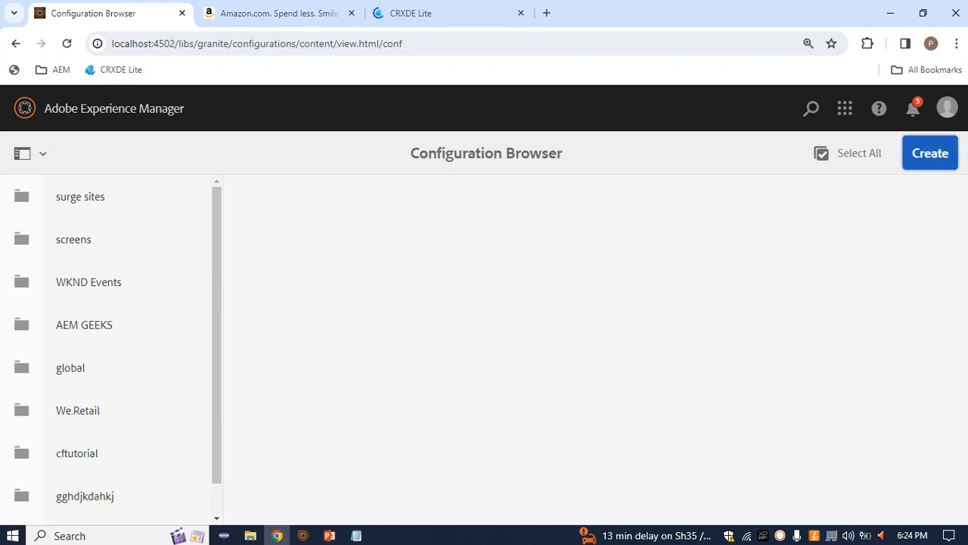
left_click(607, 143)
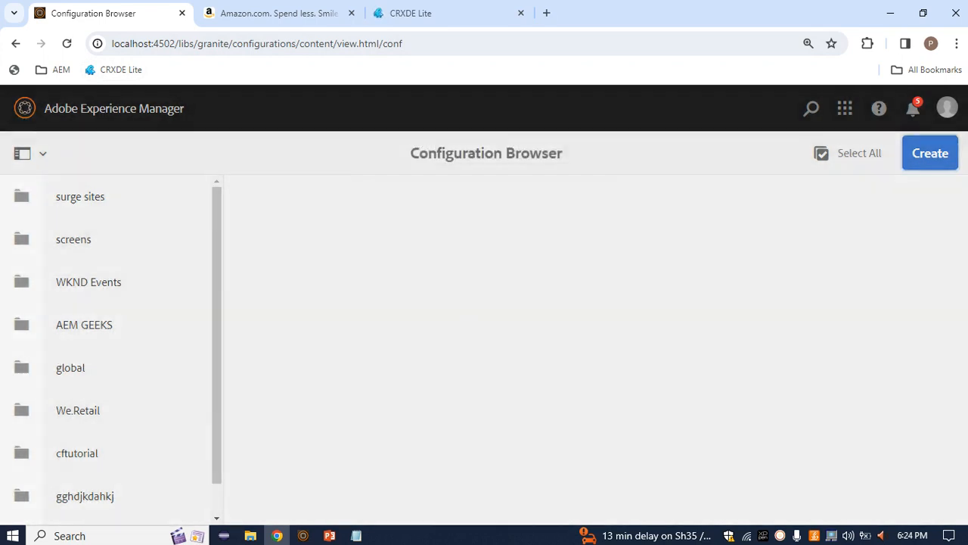
left_click_drag(577, 153, 397, 153)
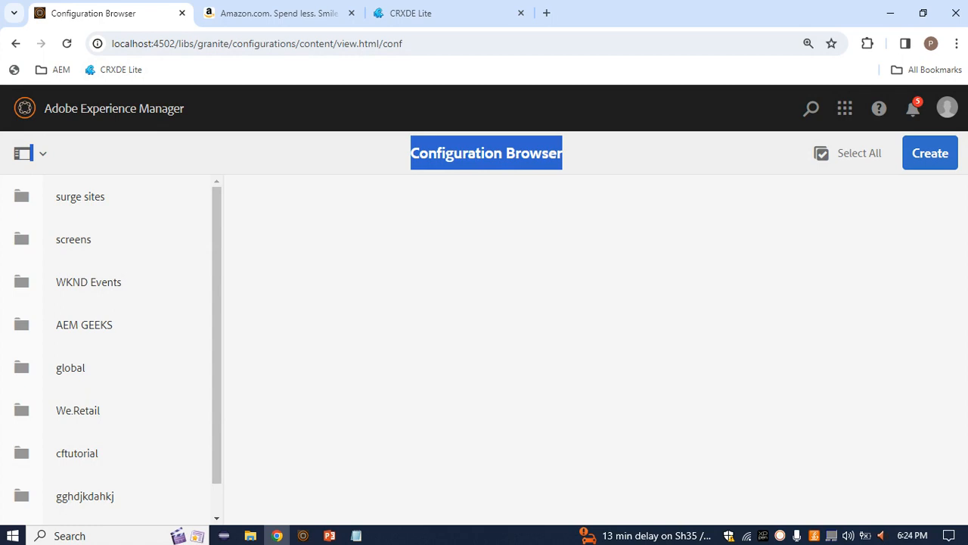
left_click(482, 162)
Start a new configuration in the Configuration Browser with only the Editable Templates option enabled.
left_click(930, 154)
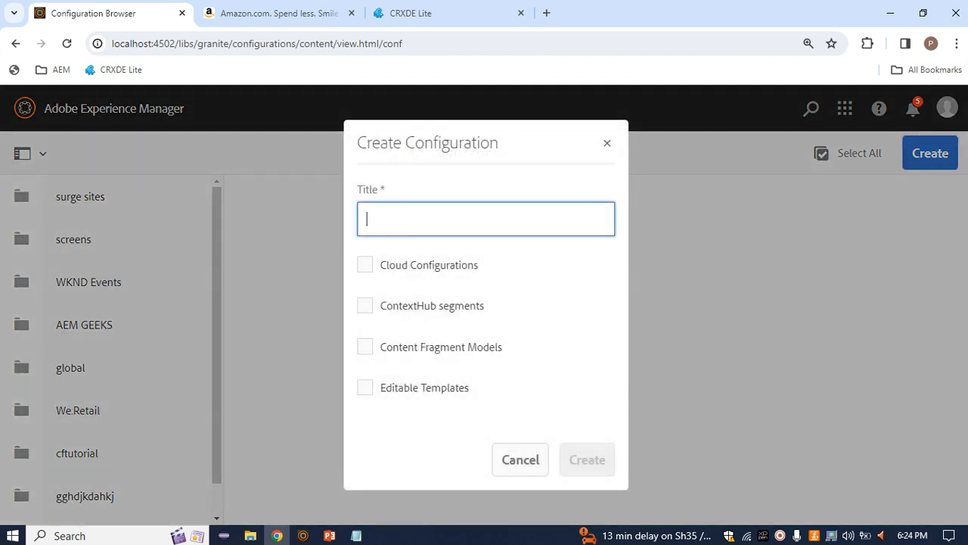
left_click(365, 387)
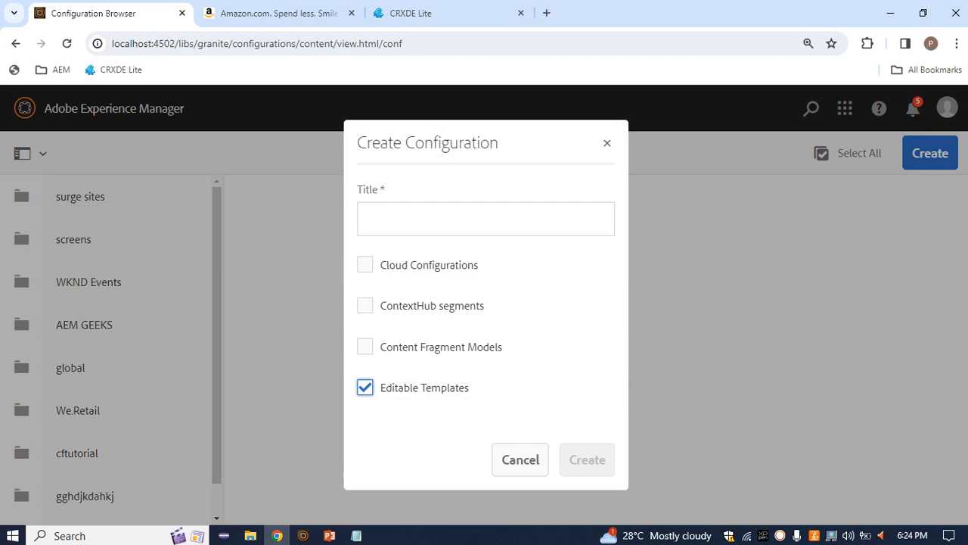
left_click(485, 220)
type("edita")
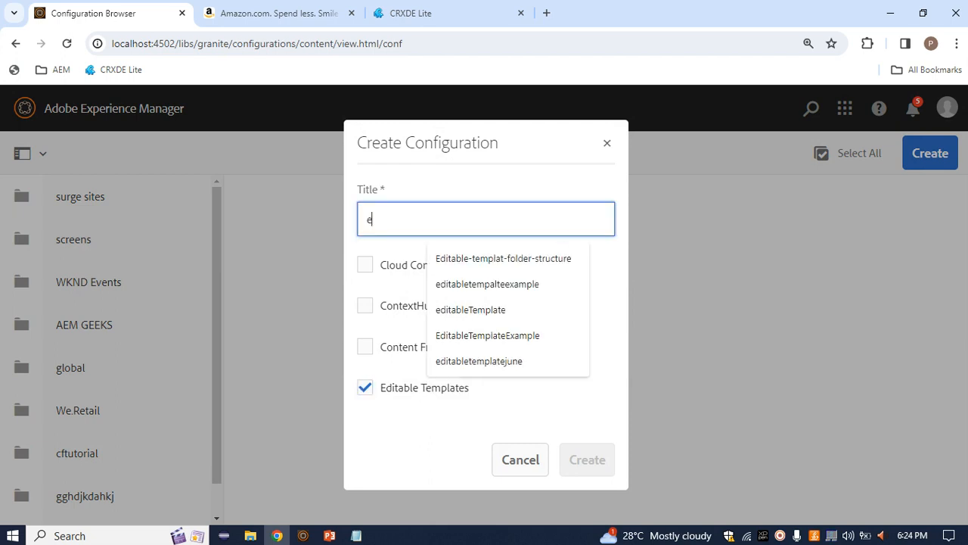
key("BackSpace")
key("BackSpace")
key("BackSpace")
key("BackSpace")
key("BackSpace")
type("surge")
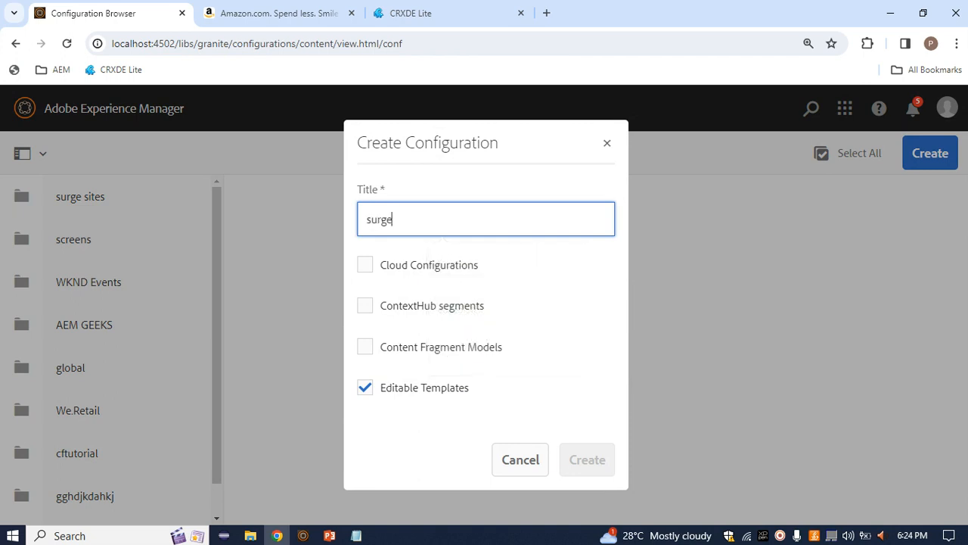
key("BackSpace")
key("BackSpace")
key("BackSpace")
key("BackSpace")
key("BackSpace")
type("ed")
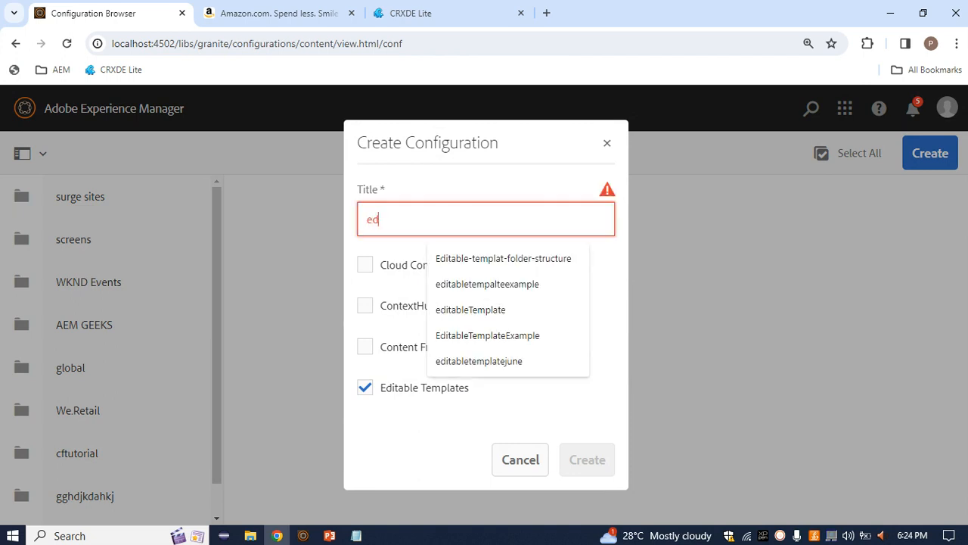
key("BackSpace")
key("BackSpace")
Title the new configuration "demo-surge" and create it.
type("demo-")
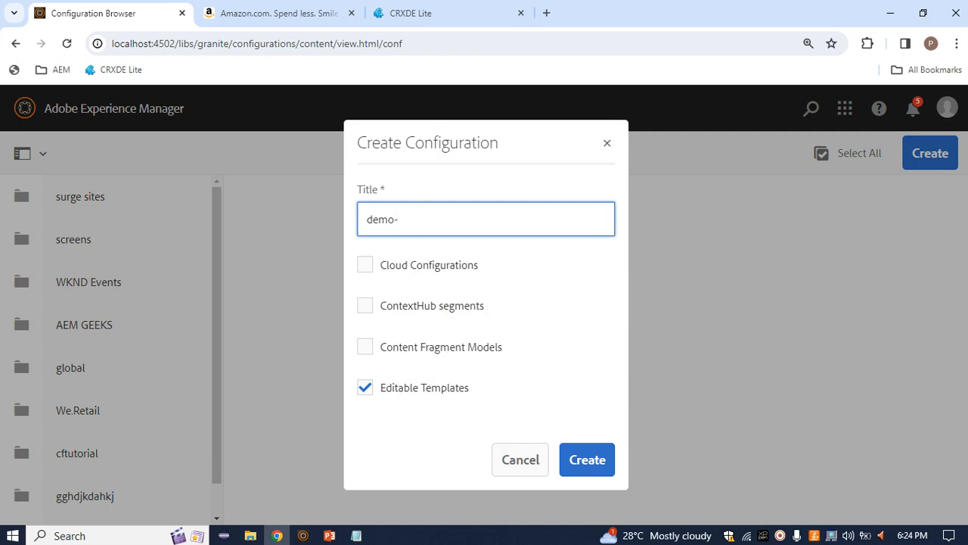
type("surge")
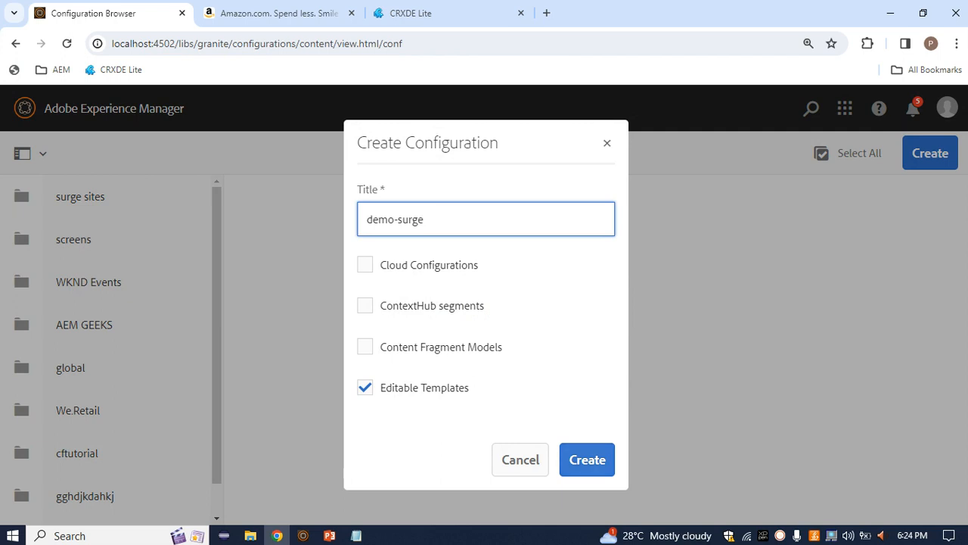
left_click(587, 459)
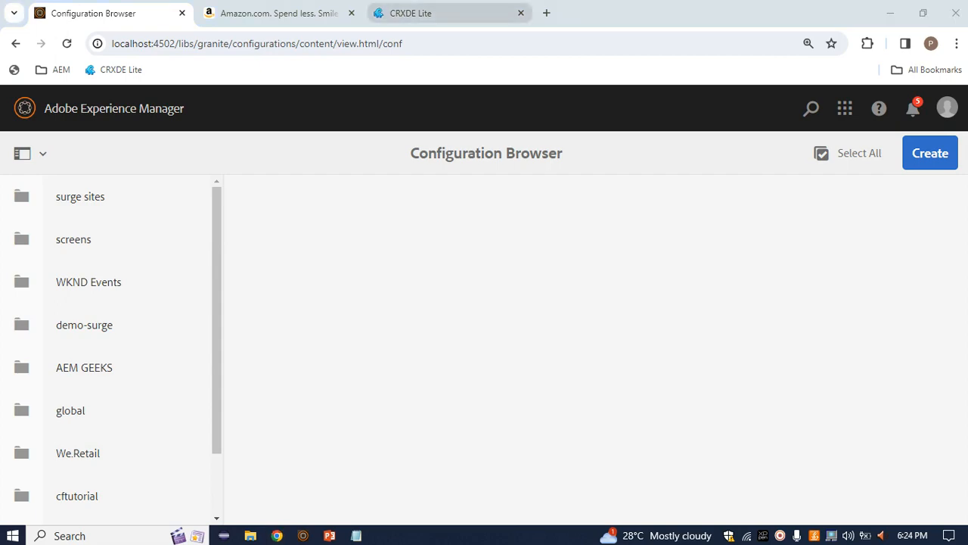
In CRXDE Lite, collapse the apps folder, expand the conf folder and refresh it.
left_click(411, 13)
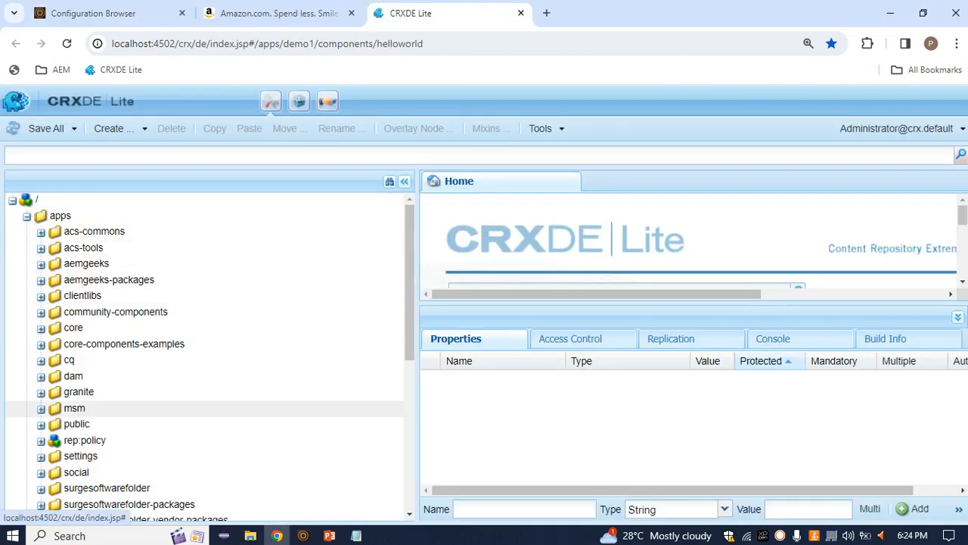
scroll(204, 356, "down", 3)
scroll(204, 355, "up", 3)
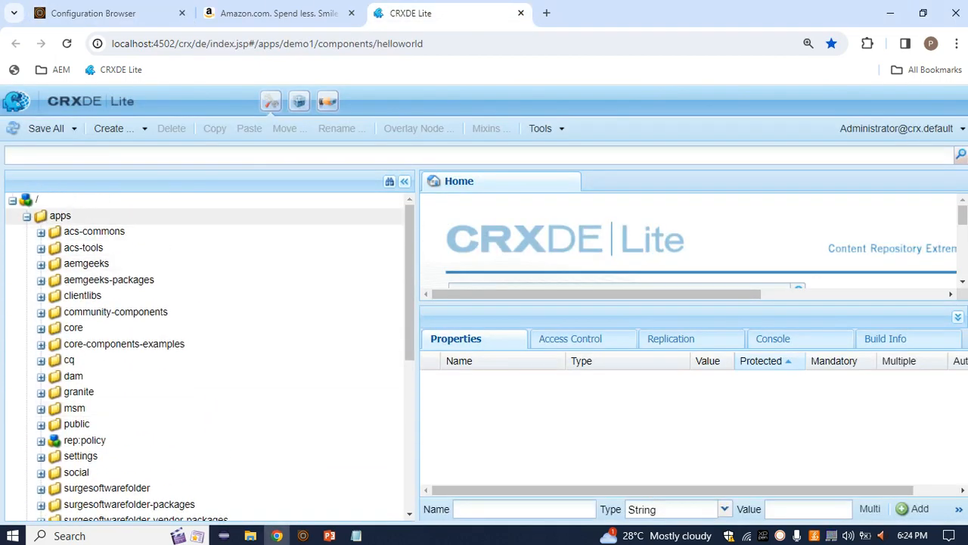
left_click(28, 216)
left_click(27, 248)
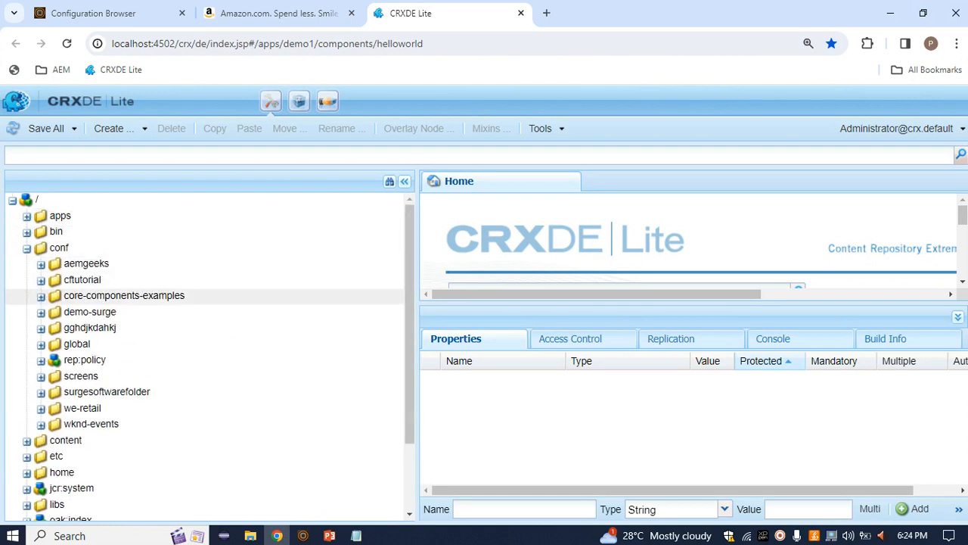
scroll(92, 295, "down", 1)
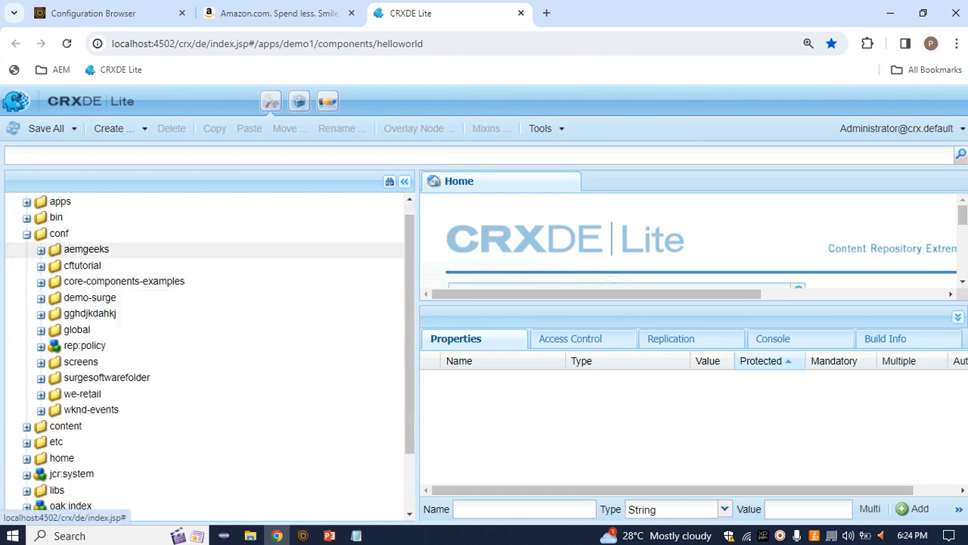
right_click(61, 250)
key("Escape")
right_click(74, 236)
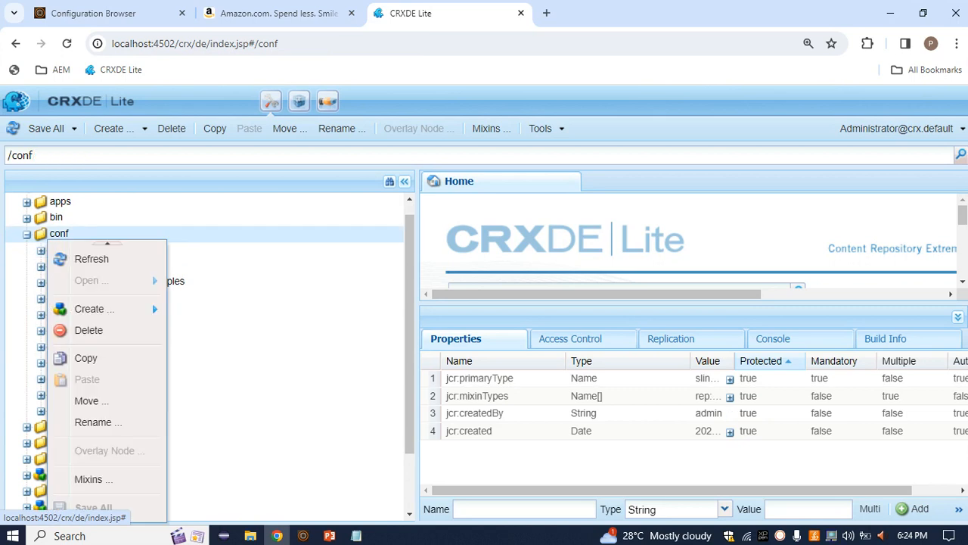
left_click(104, 257)
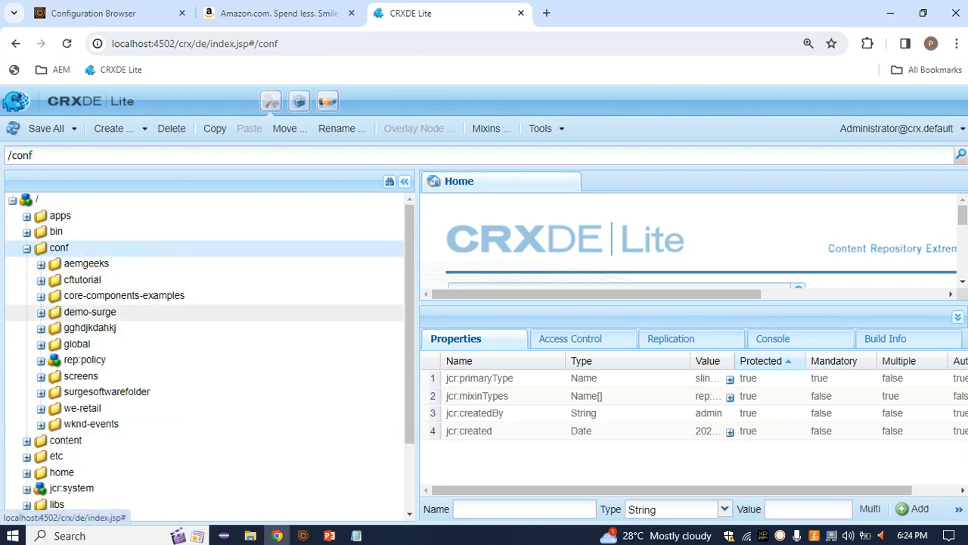
Expand demo-surge down to settings/wcm and inspect its templates, policies and template-types nodes.
double_click(89, 312)
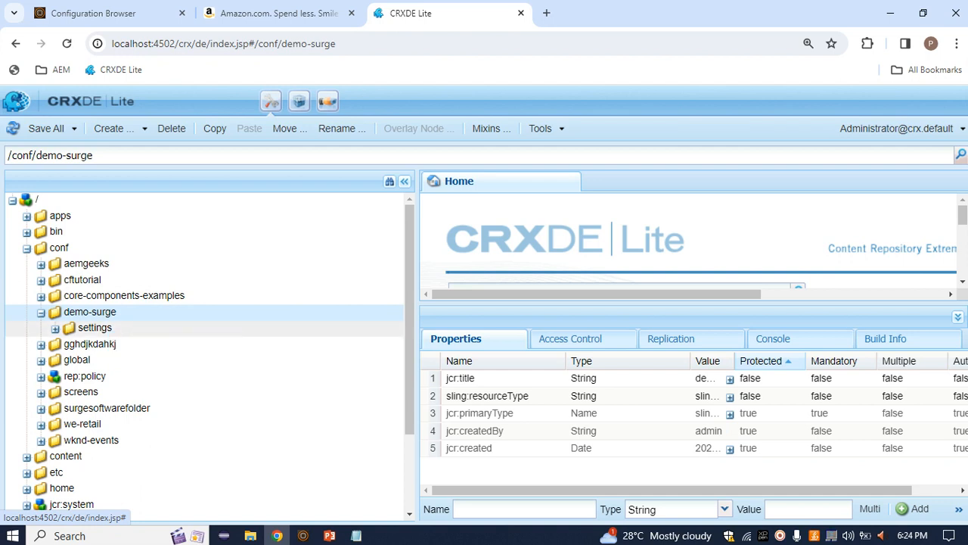
left_click(54, 328)
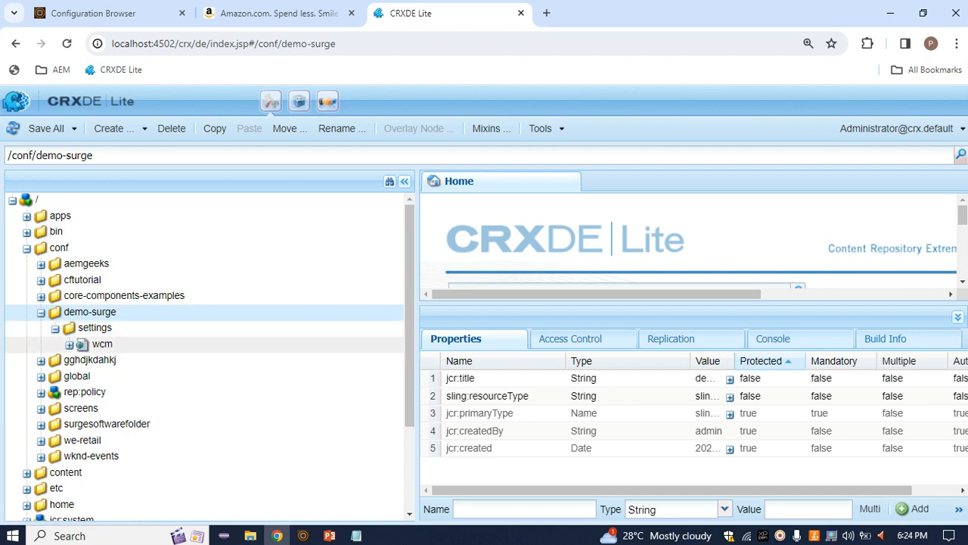
left_click(69, 344)
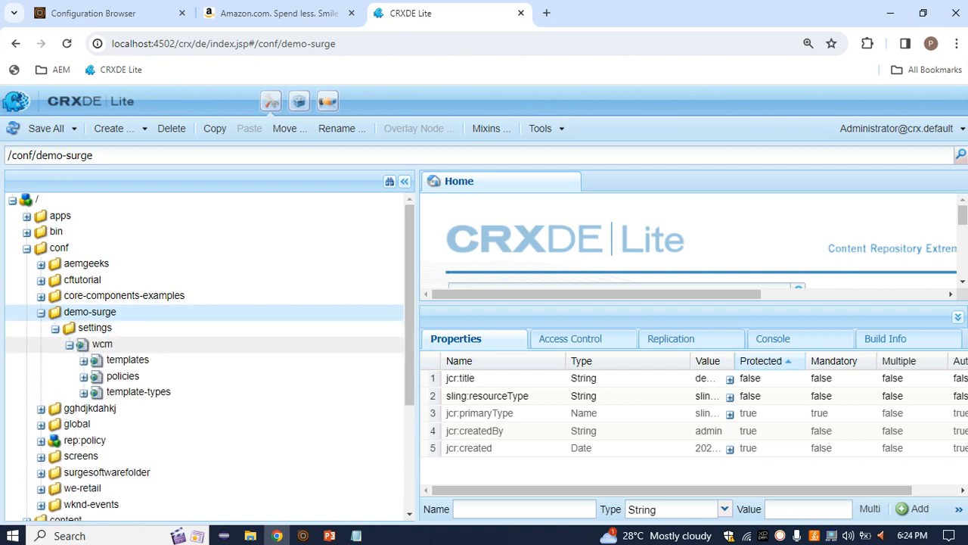
left_click(127, 360)
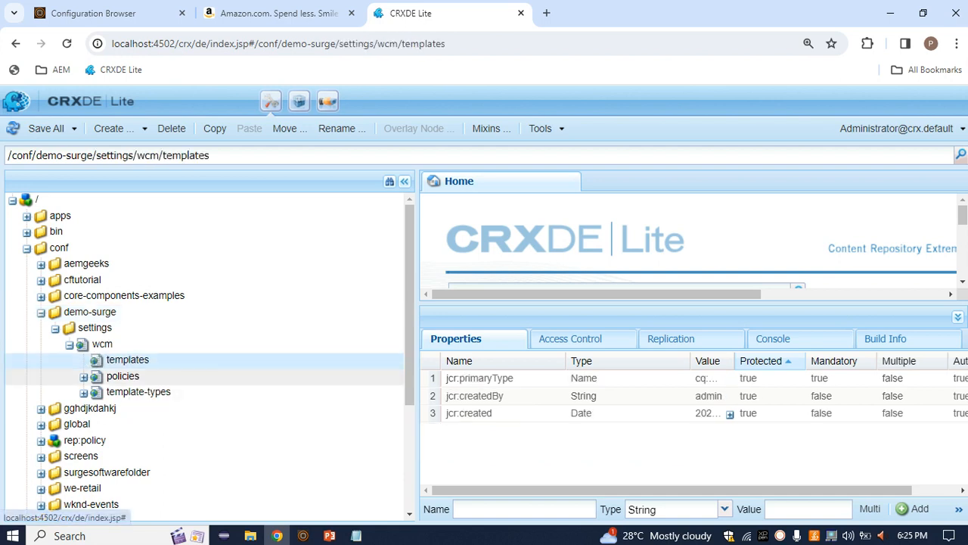
left_click(123, 376)
left_click(138, 392)
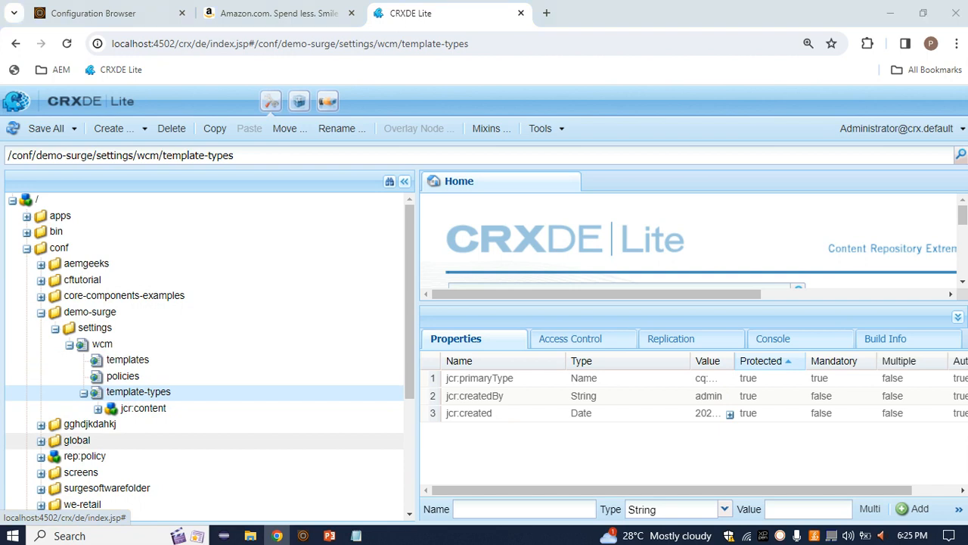
Switch to Notepad and start a new line reading "template type" below the editable template note.
key("alt+Tab")
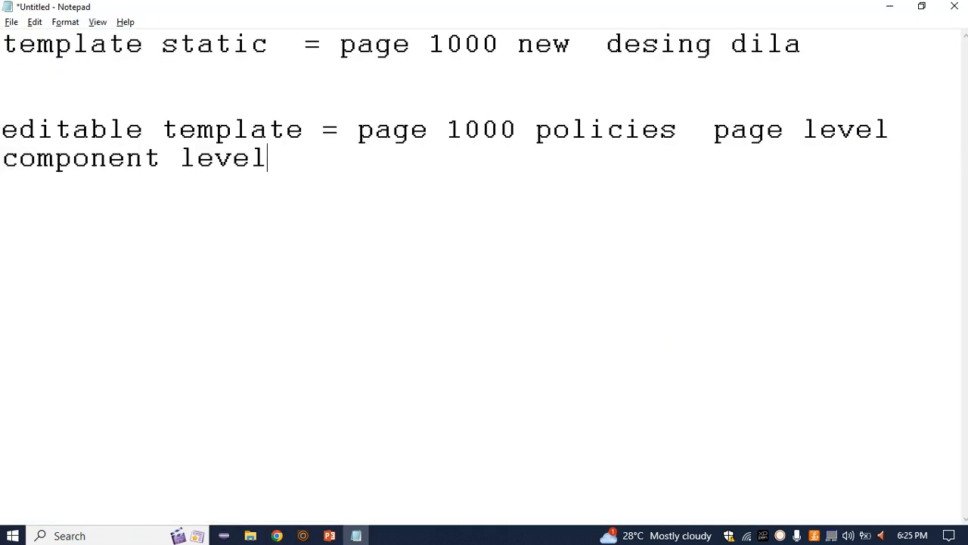
key("Return")
key("Return")
key("Return")
type("edut")
key("BackSpace")
key("BackSpace")
key("BackSpace")
key("BackSpace")
type("t3emp")
key("BackSpace")
key("BackSpace")
key("BackSpace")
key("BackSpace")
type("emplate")
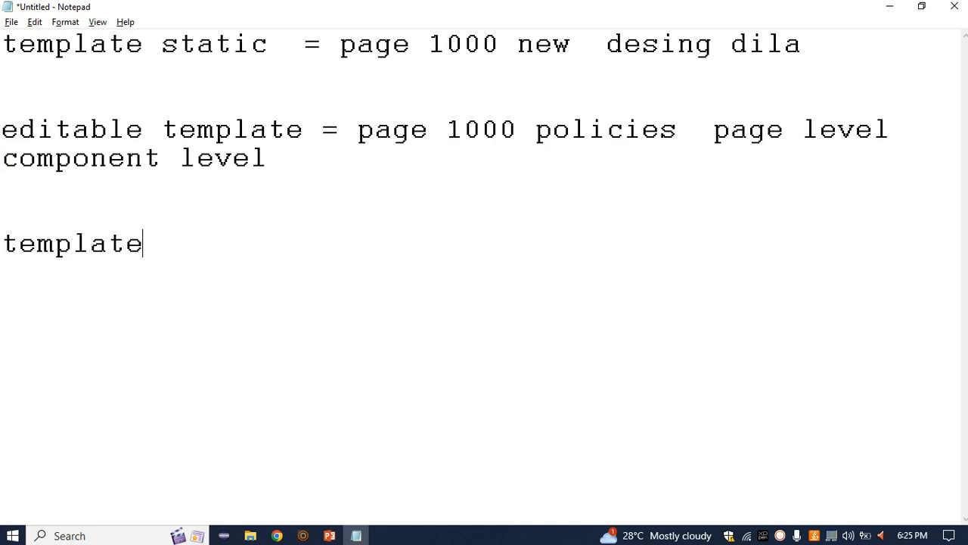
type(" tyupe")
key("BackSpace")
key("BackSpace")
key("BackSpace")
key("BackSpace")
type("pe ")
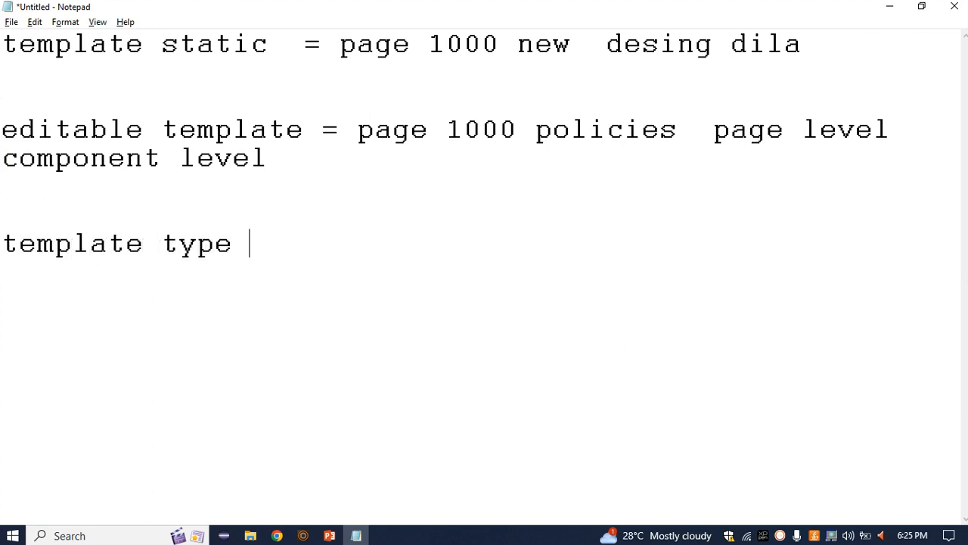
Continue the "template type" line with "= editable template".
type("= editable t")
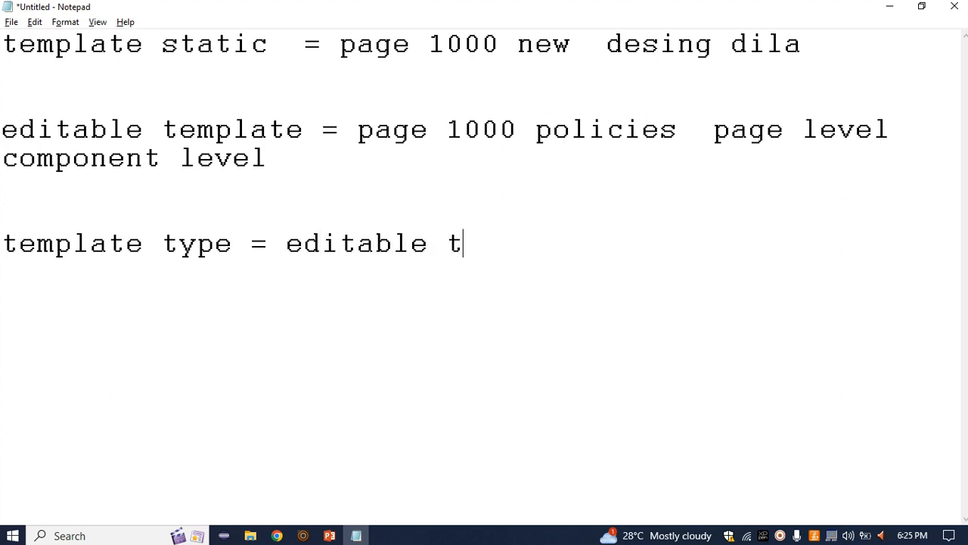
type("emplatte")
key("BackSpace")
key("BackSpace")
type("emplate")
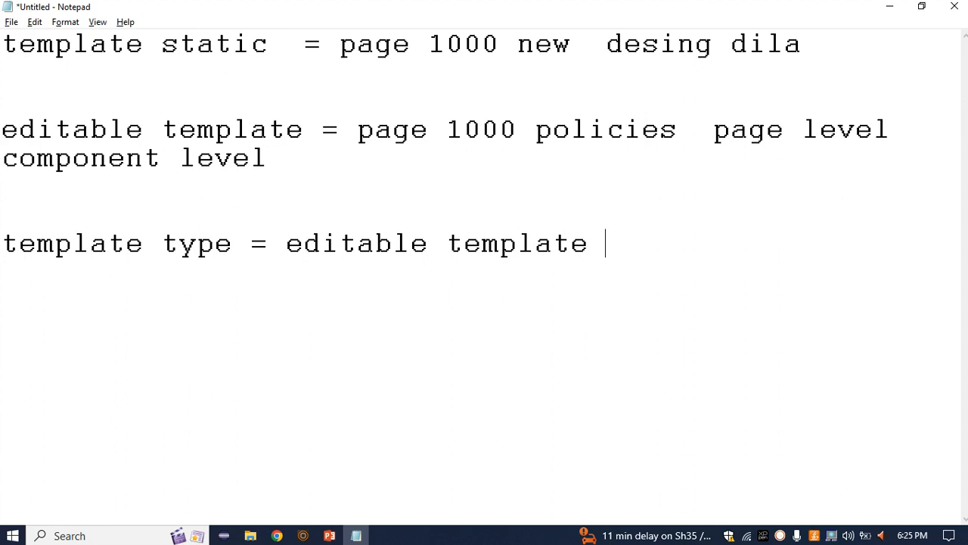
Highlight "template type" and "editable template" in turn on the new note line to point out their relationship.
left_click_drag(285, 243, 607, 244)
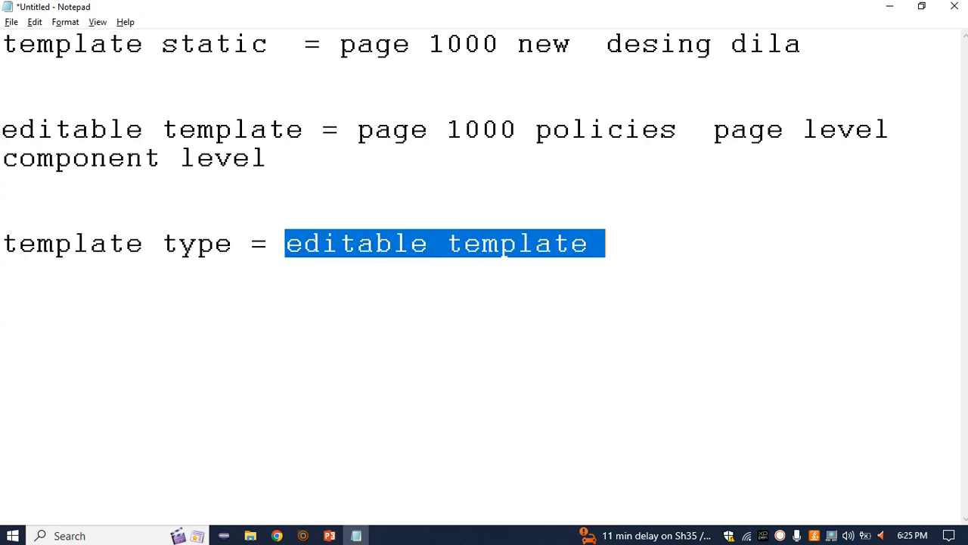
left_click_drag(250, 244, 16, 244)
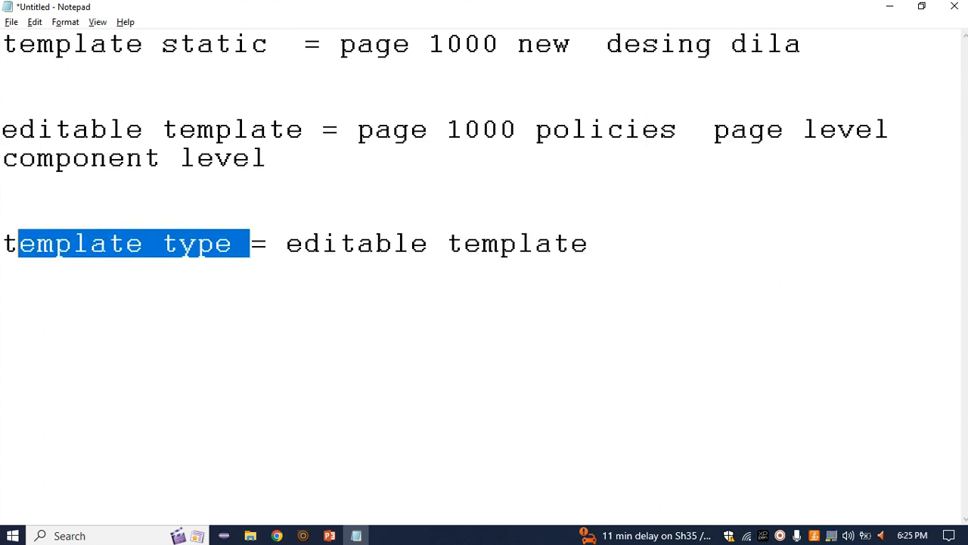
left_click(17, 244)
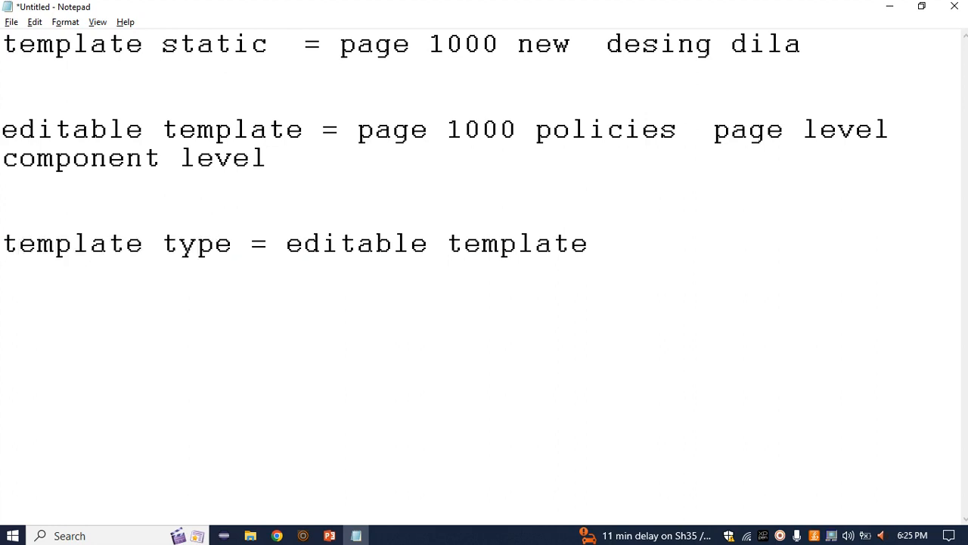
left_click_drag(231, 244, 605, 244)
left_click(90, 244)
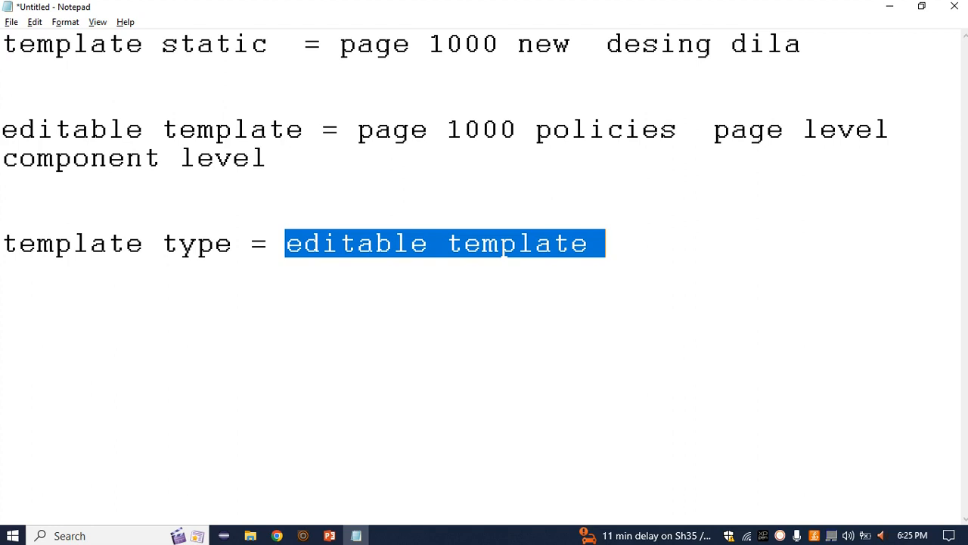
left_click(605, 244)
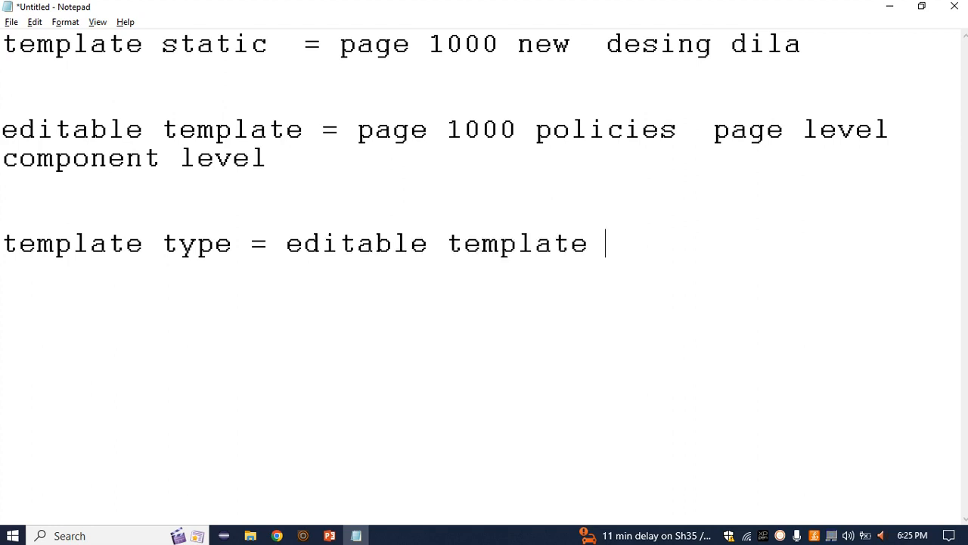
left_click_drag(605, 244, 286, 244)
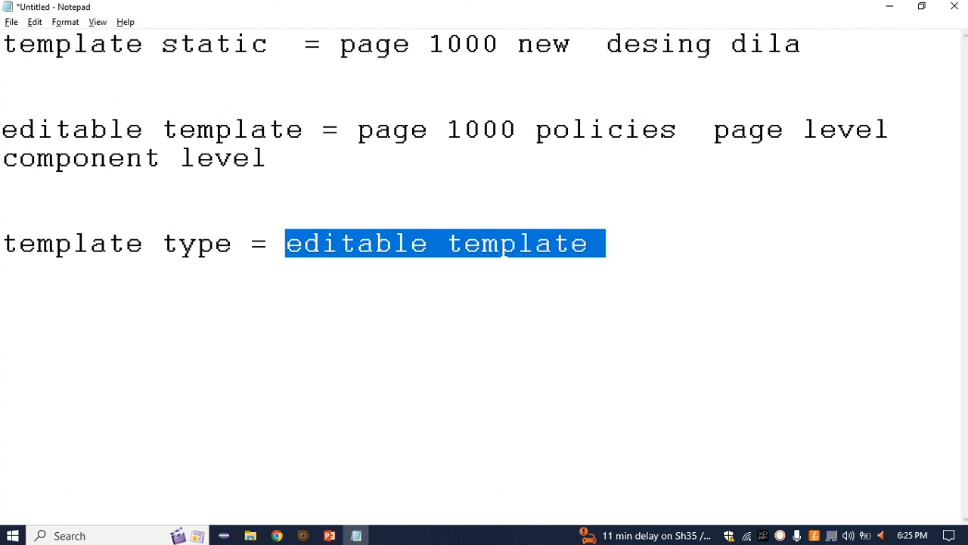
Append "= page" to the end of the "template type = editable template" line.
left_click(605, 244)
type("=")
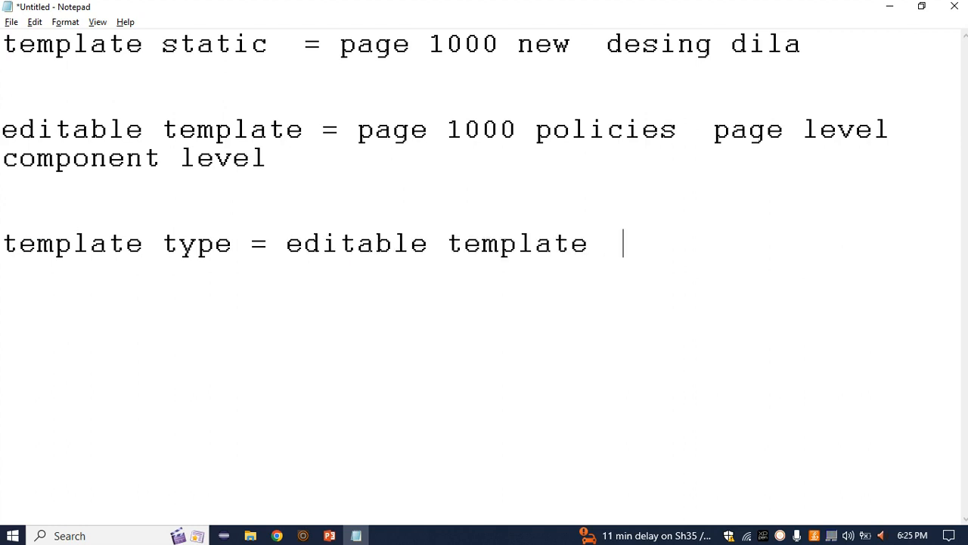
key("BackSpace")
key("BackSpace")
key("BackSpace")
key("BackSpace")
type("= page =")
key("BackSpace")
key("BackSpace")
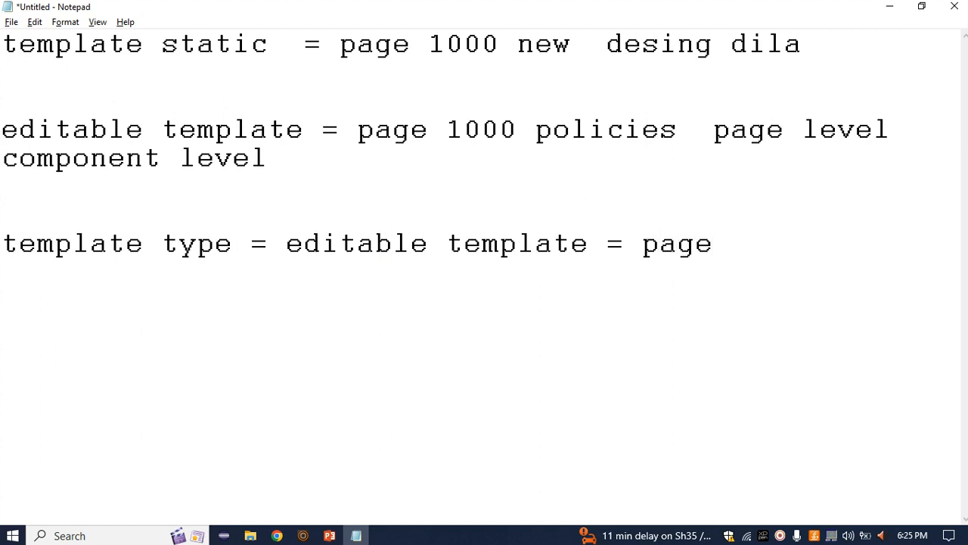
Switch to CRXDE Lite and examine the properties of demo-surge's template-types node and its jcr:content child.
key("alt+Tab")
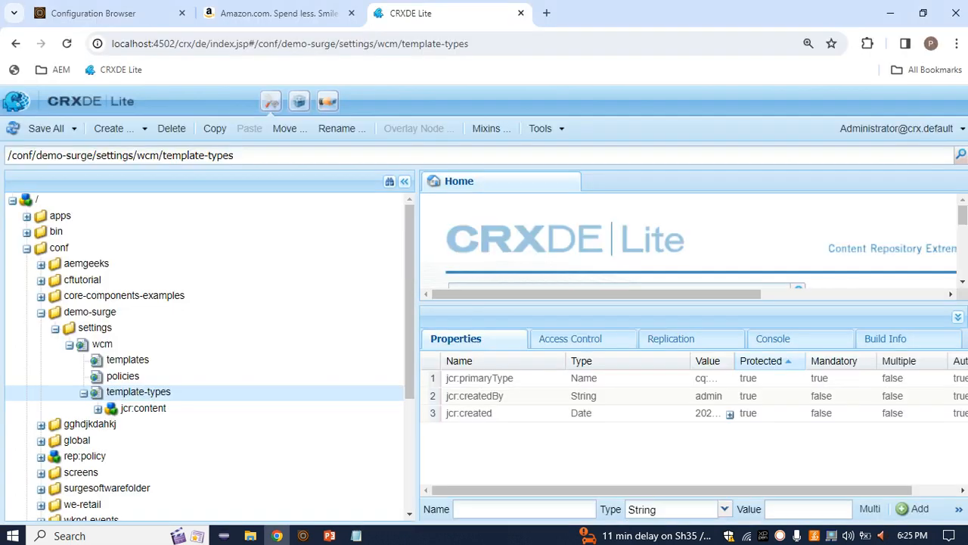
scroll(144, 367, "down", 1)
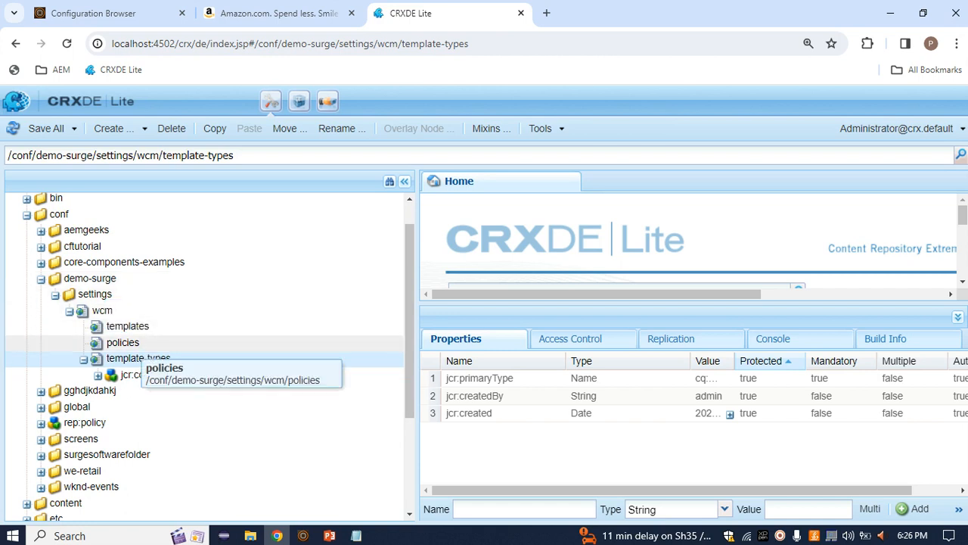
left_click(147, 374)
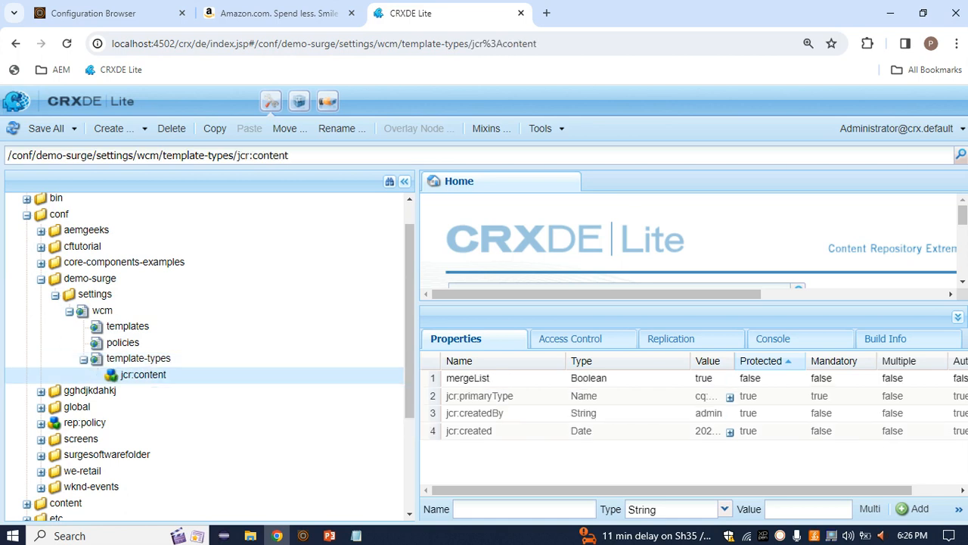
left_click(84, 359)
scroll(114, 327, "up", 1)
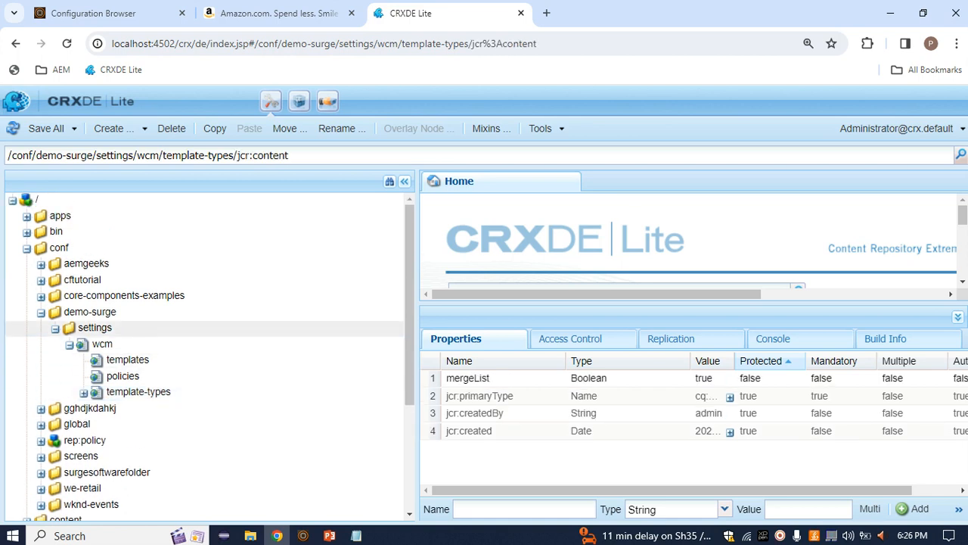
left_click(138, 391)
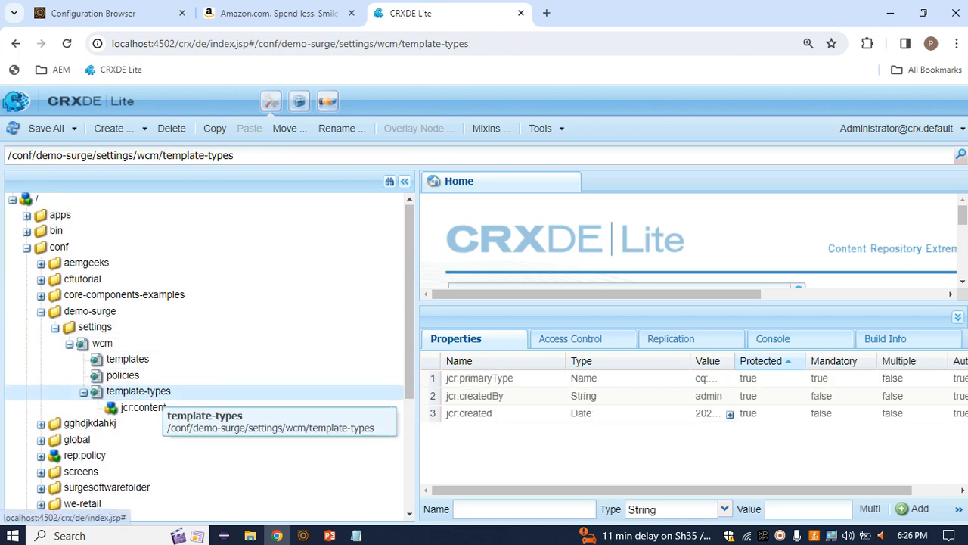
scroll(204, 352, "down", 3)
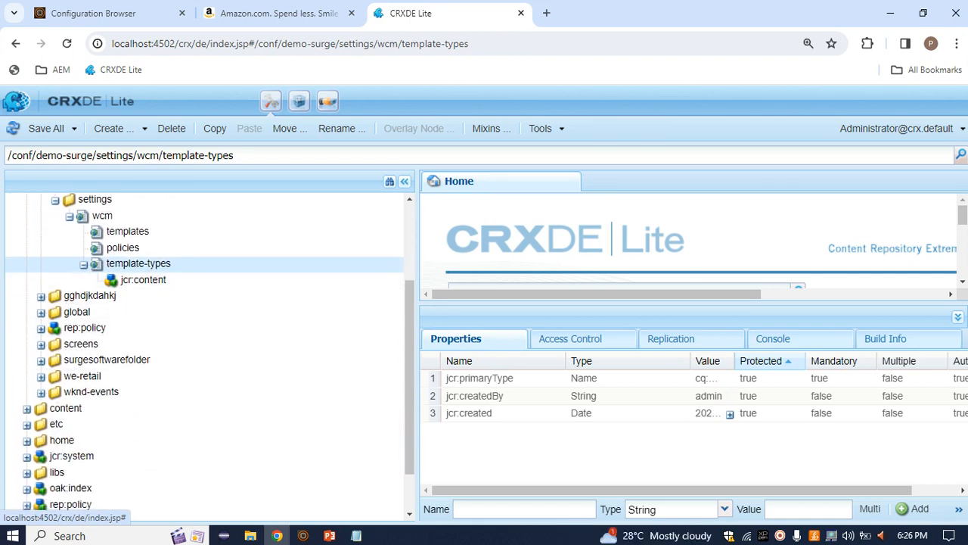
left_click(140, 279)
left_click(133, 265)
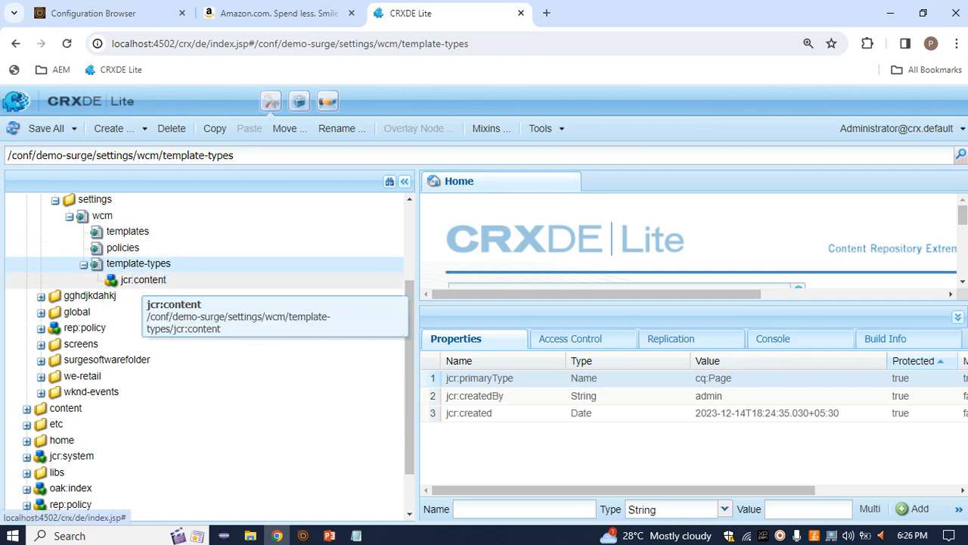
left_click(143, 280)
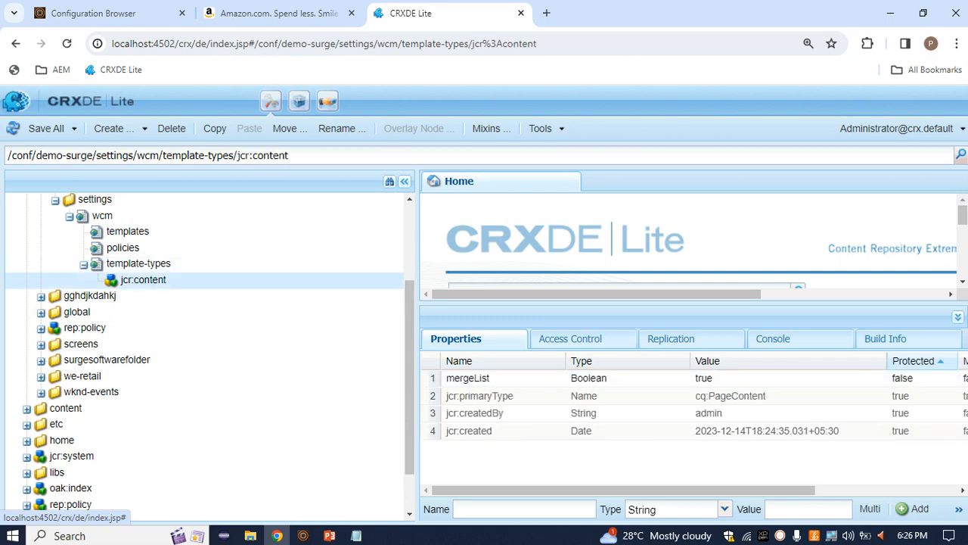
left_click(163, 265)
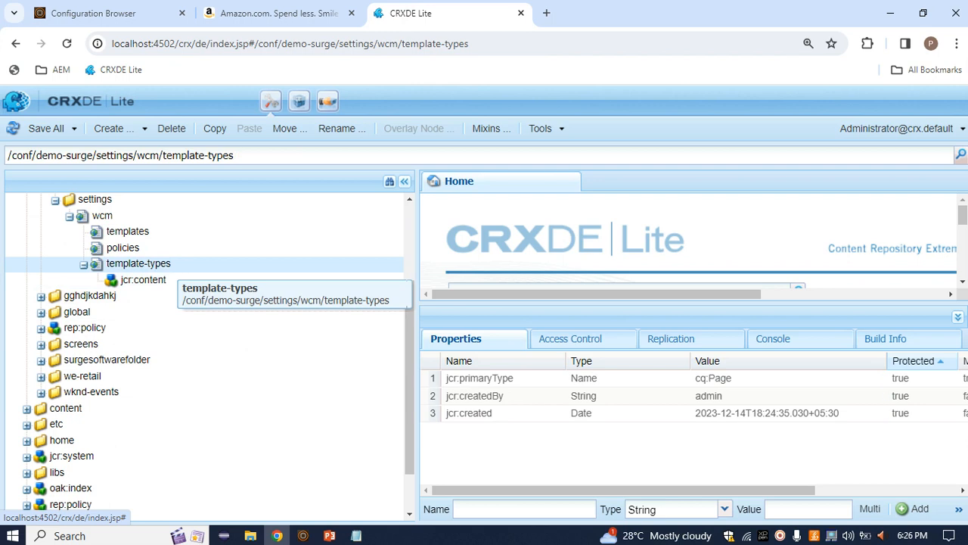
Switch to the Configuration Browser page and open the Templates console from AEM's general tools.
left_click(93, 13)
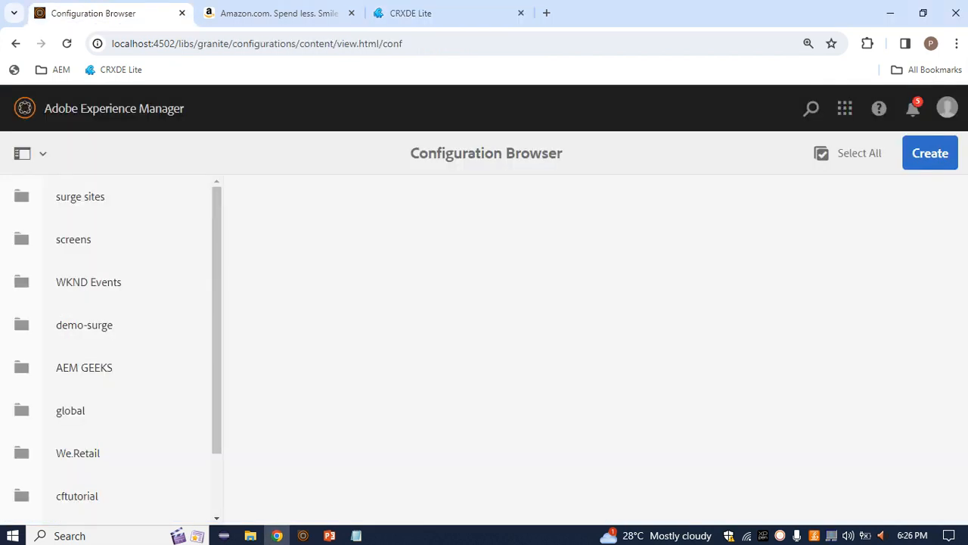
left_click(114, 109)
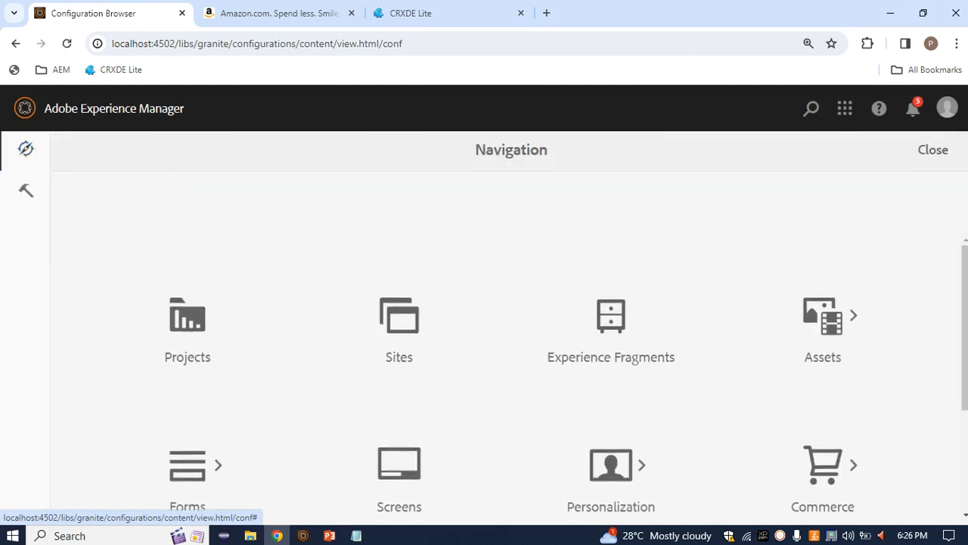
left_click(26, 194)
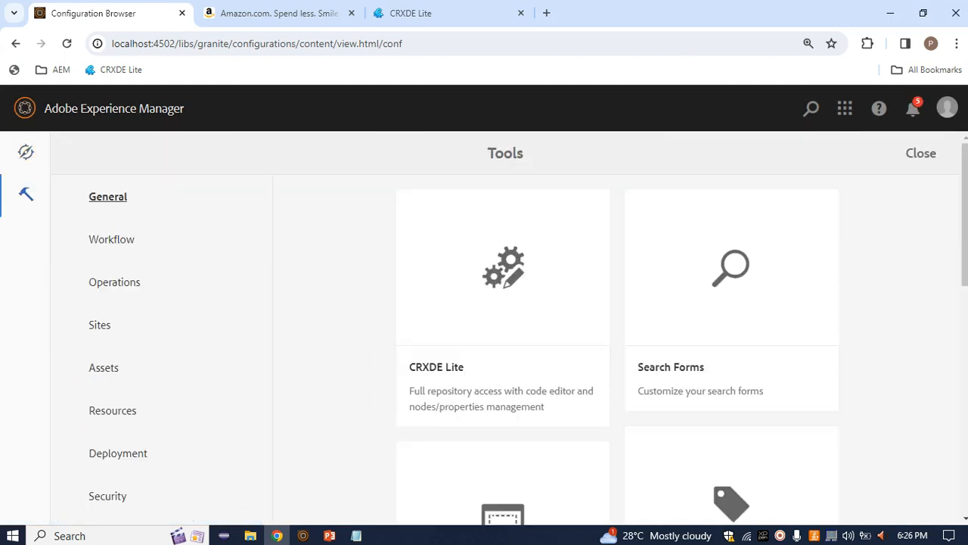
scroll(529, 333, "down", 4)
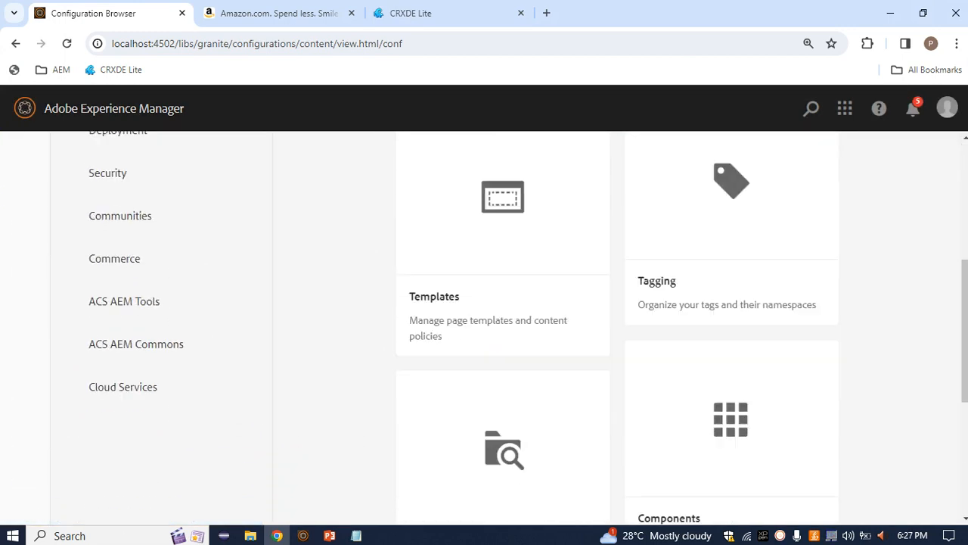
scroll(529, 332, "down", 1)
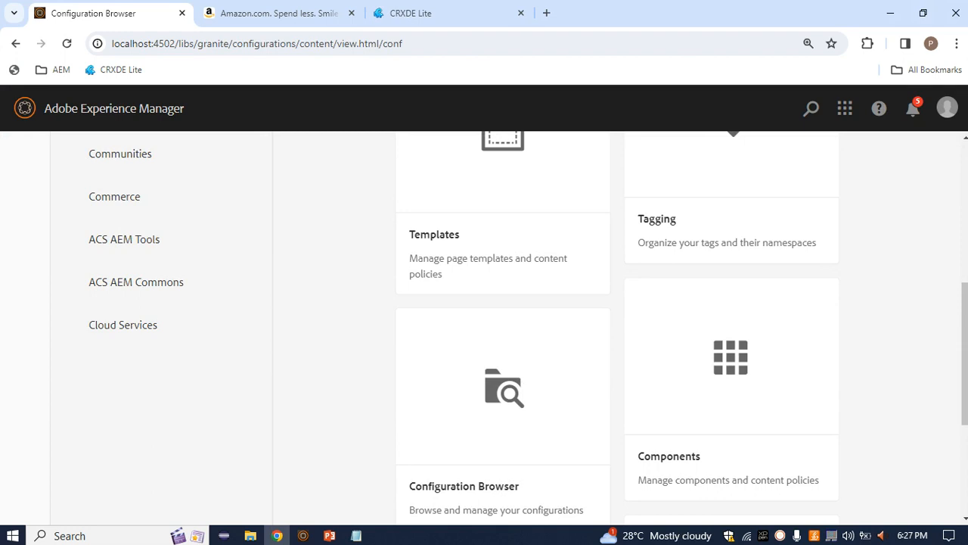
scroll(530, 333, "up", 2)
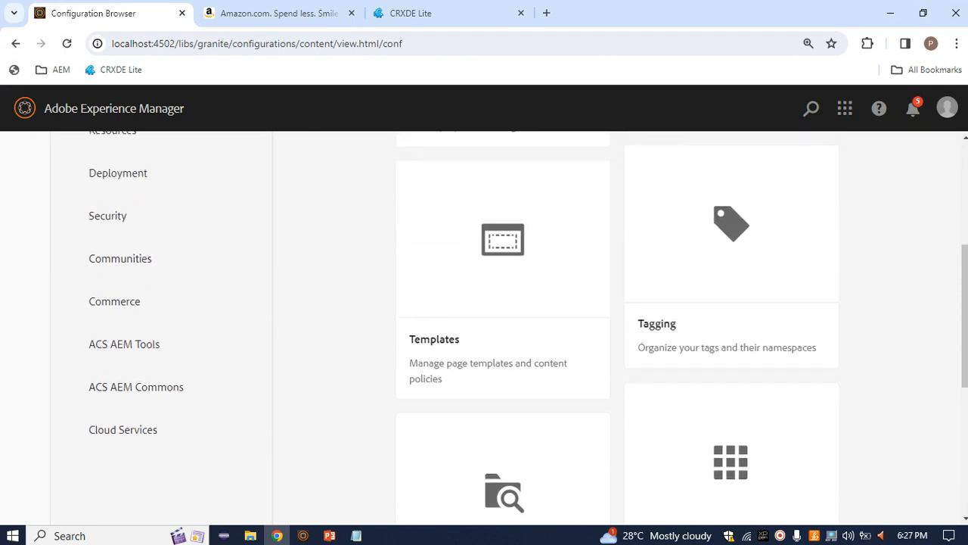
left_click(502, 272)
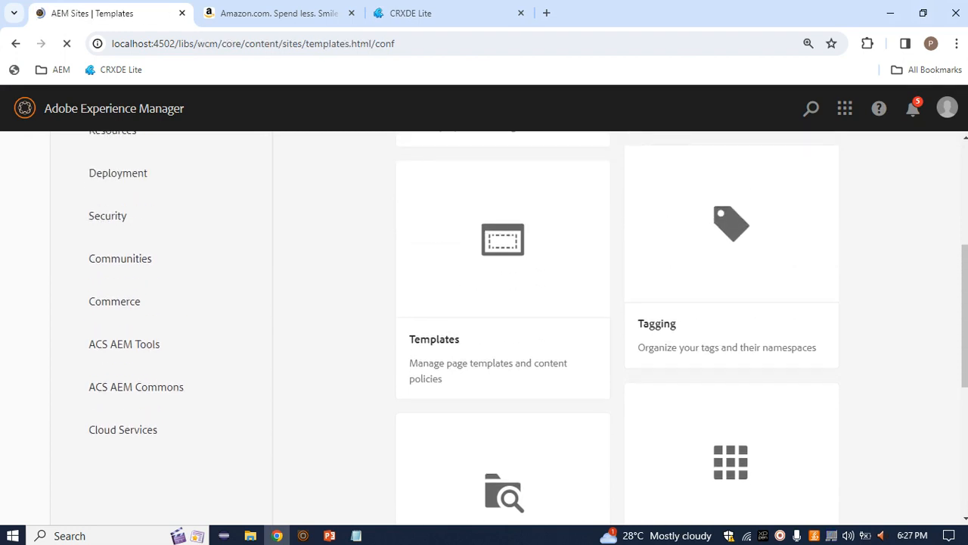
Open the demo-surge template folder and start creating a template there to view the available template types.
scroll(597, 303, "down", 1)
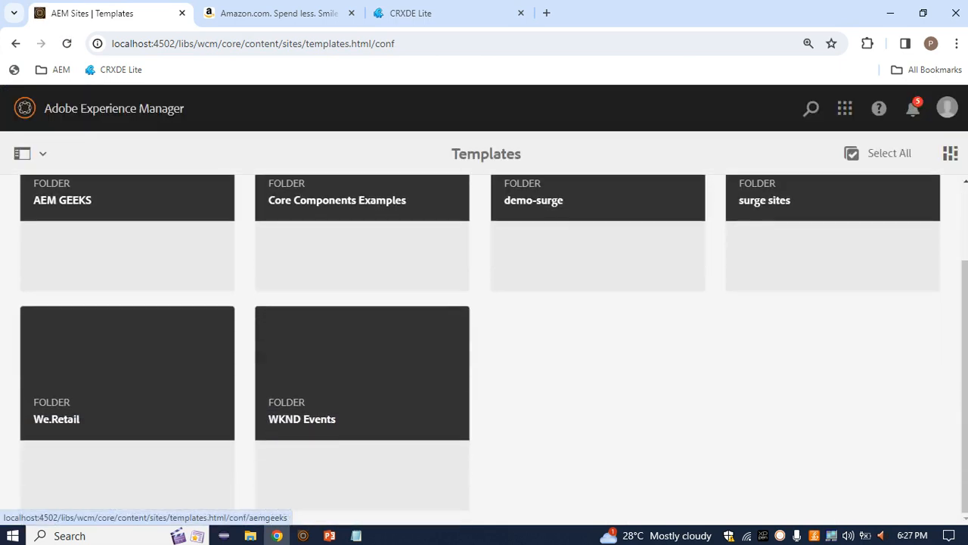
scroll(597, 303, "up", 1)
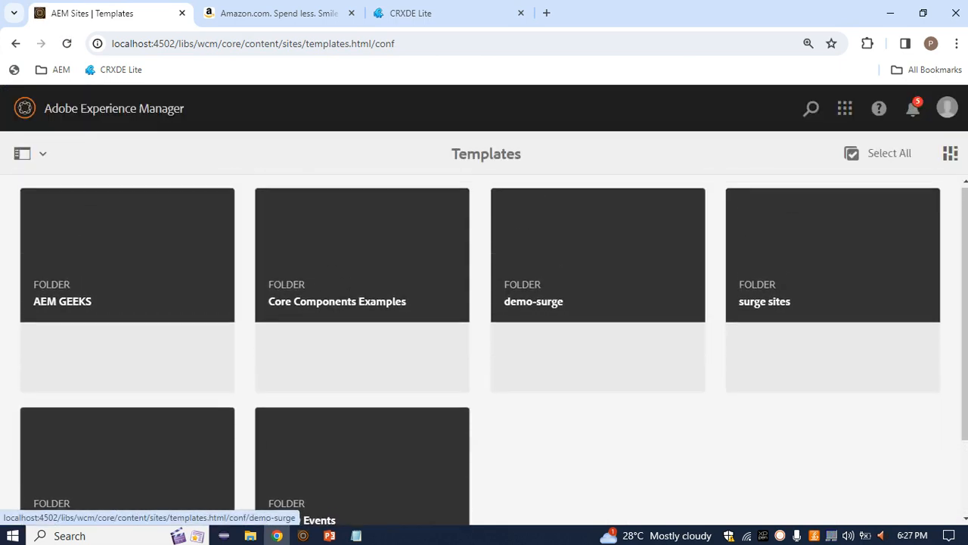
left_click(598, 303)
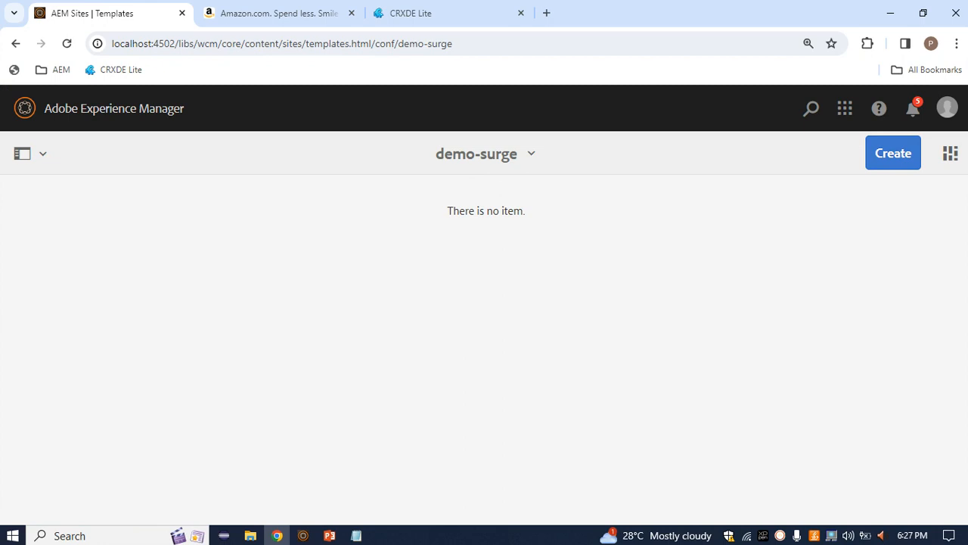
left_click(893, 153)
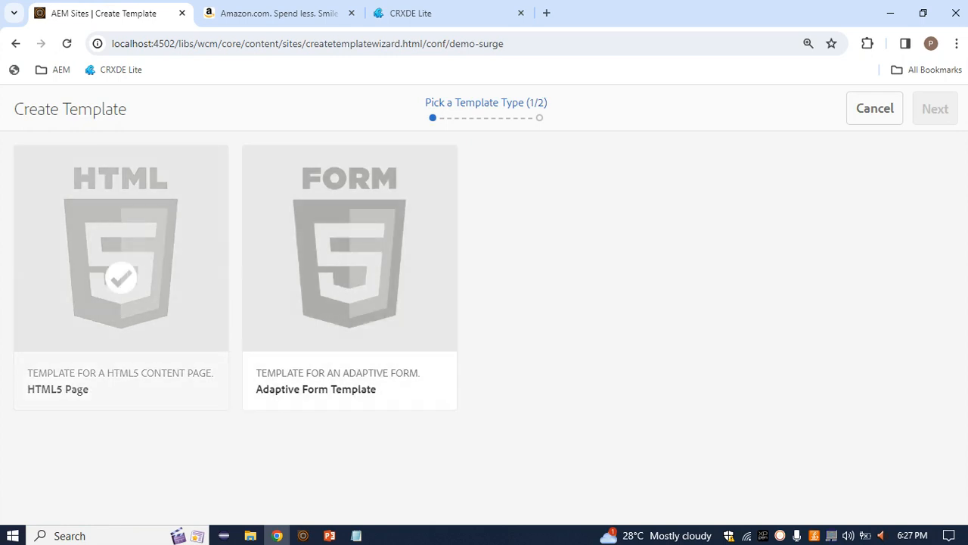
Switch to the Notepad notes and highlight "editable template" and "template type" in the template type line.
key("alt+Tab")
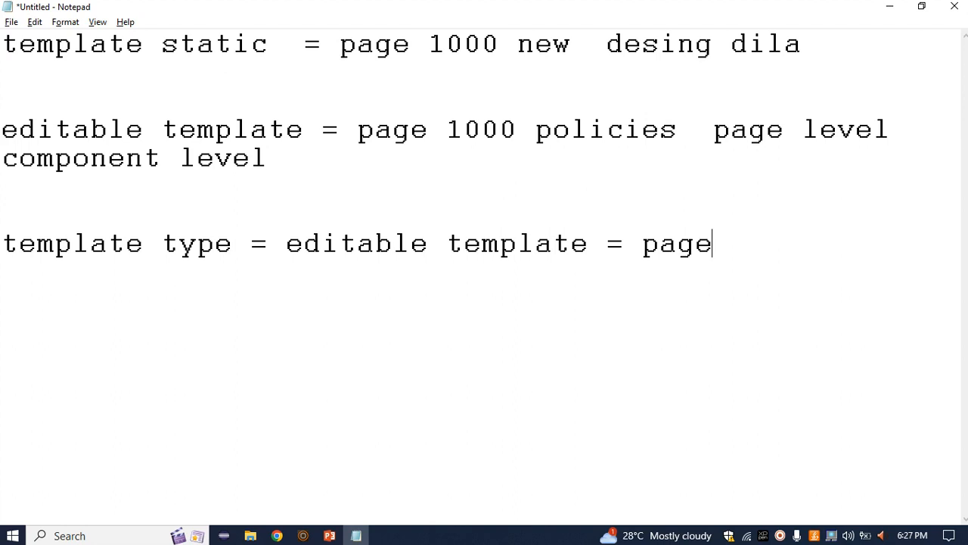
left_click_drag(285, 243, 589, 243)
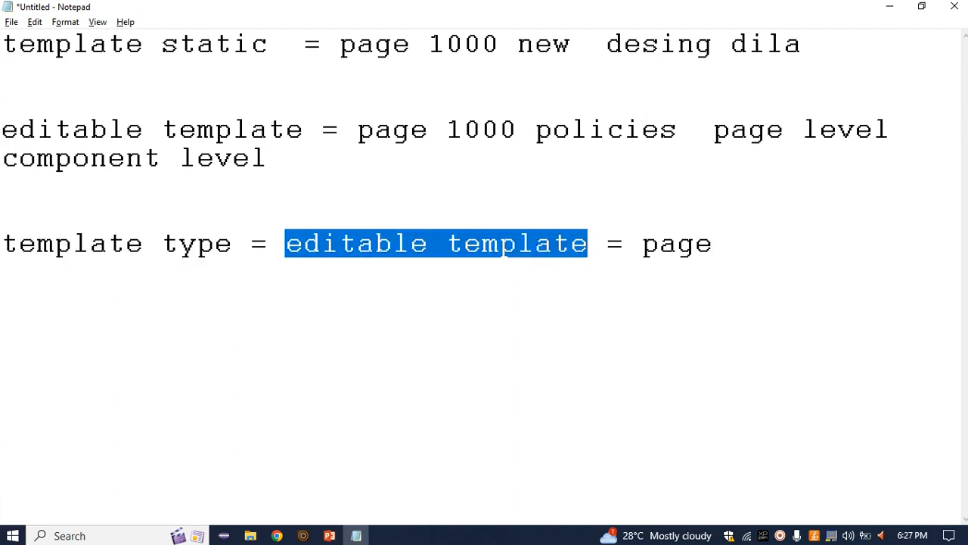
left_click_drag(231, 243, 1, 244)
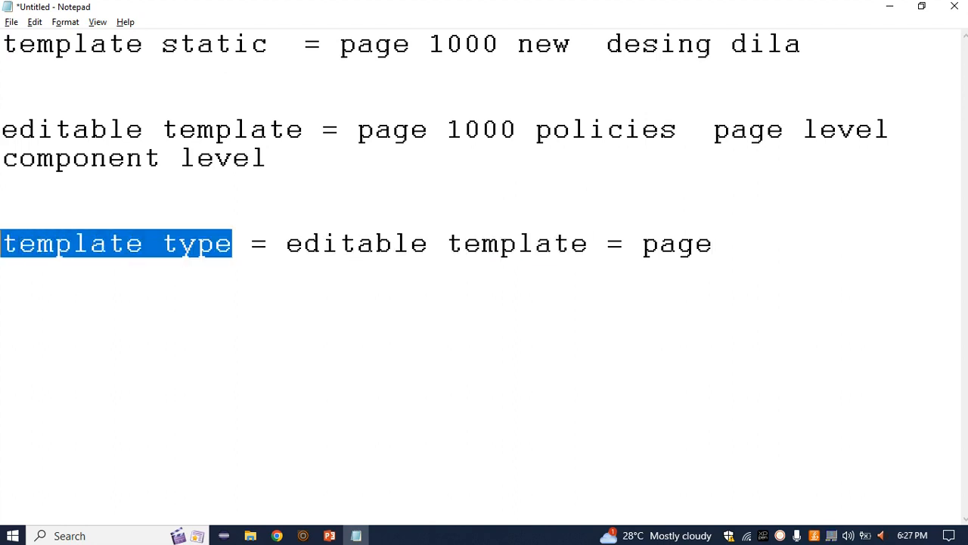
Switch to CRXDE Lite to review demo-surge's template-types node, and restart the template creation wizard in the demo-surge folder.
key("alt+Tab")
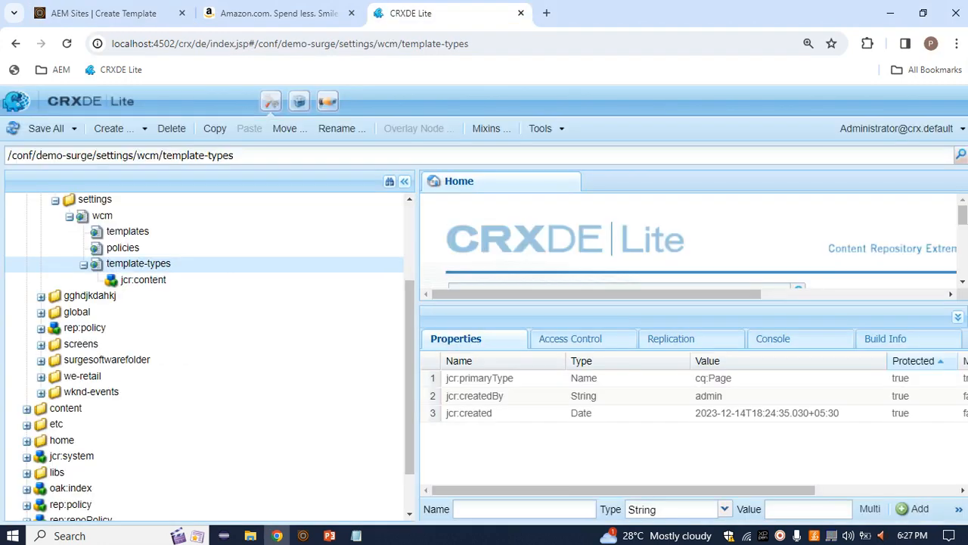
left_click(411, 13)
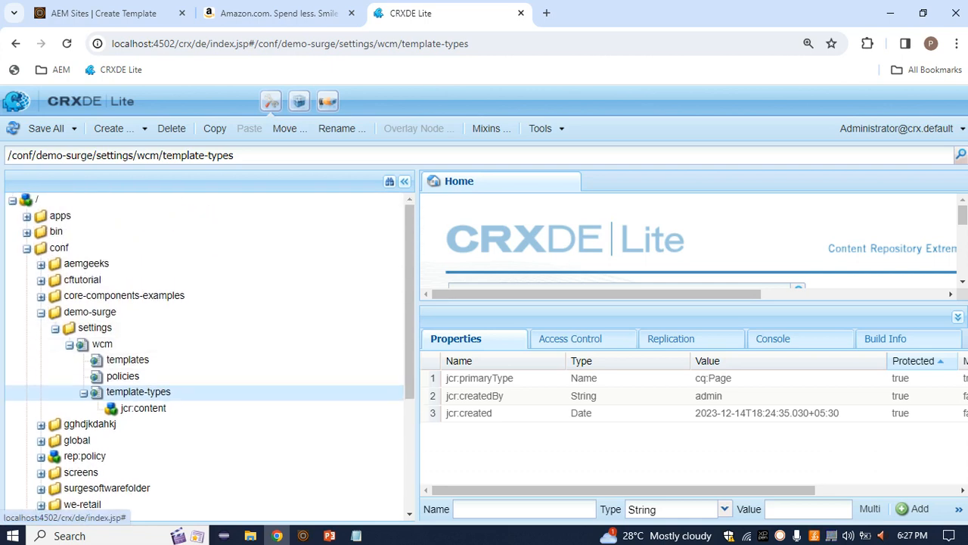
scroll(204, 332, "down", 1)
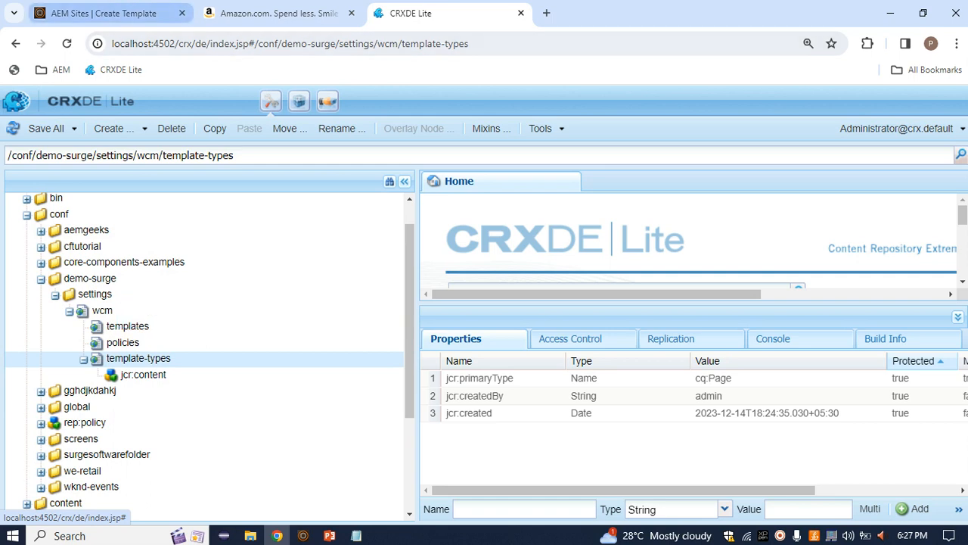
left_click(104, 13)
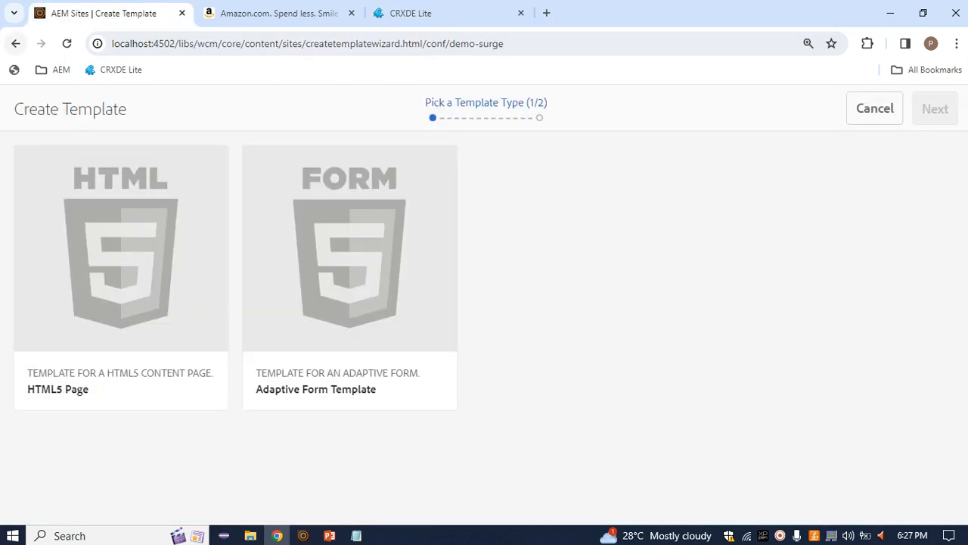
left_click(15, 43)
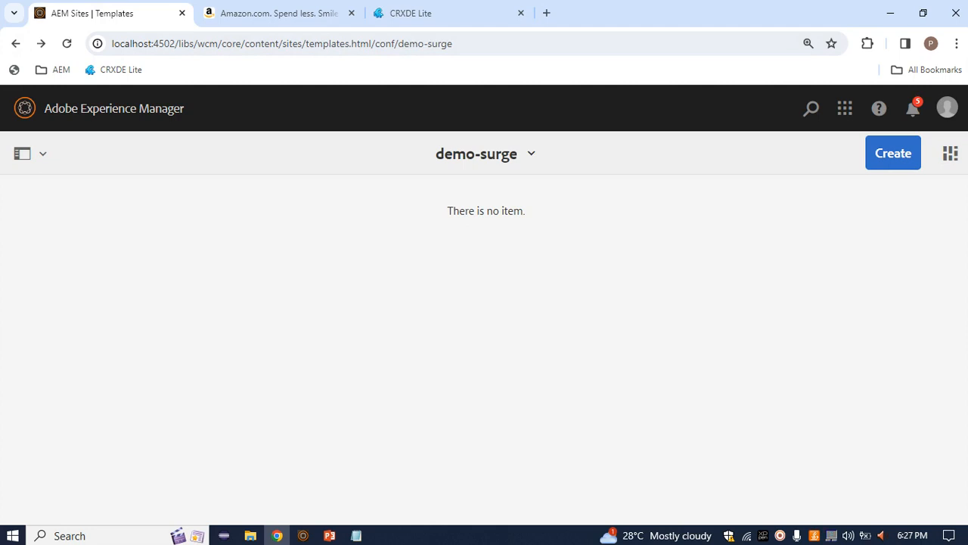
left_click(892, 153)
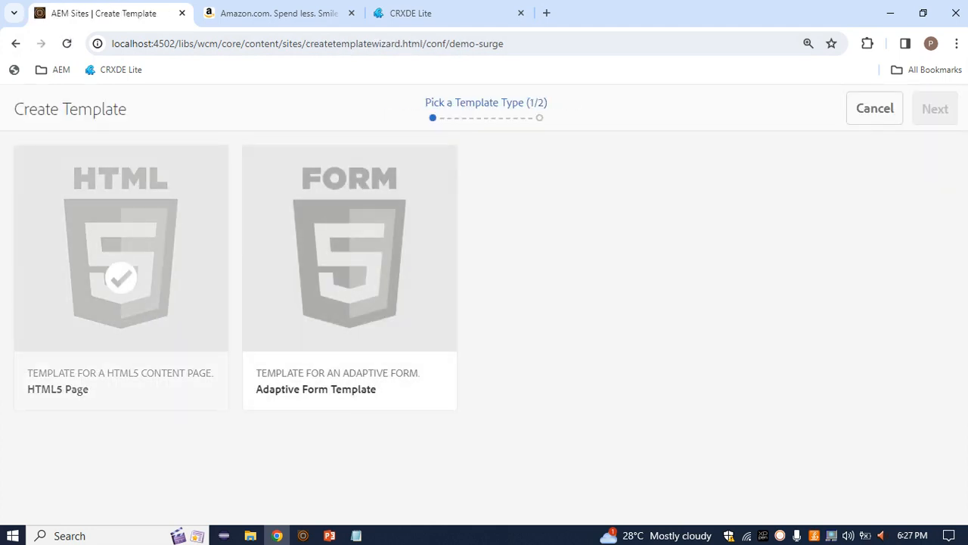
Revisit CRXDE Lite and the Notepad notes, and switch to the presentation's Template Type Resolution slide.
left_click(411, 13)
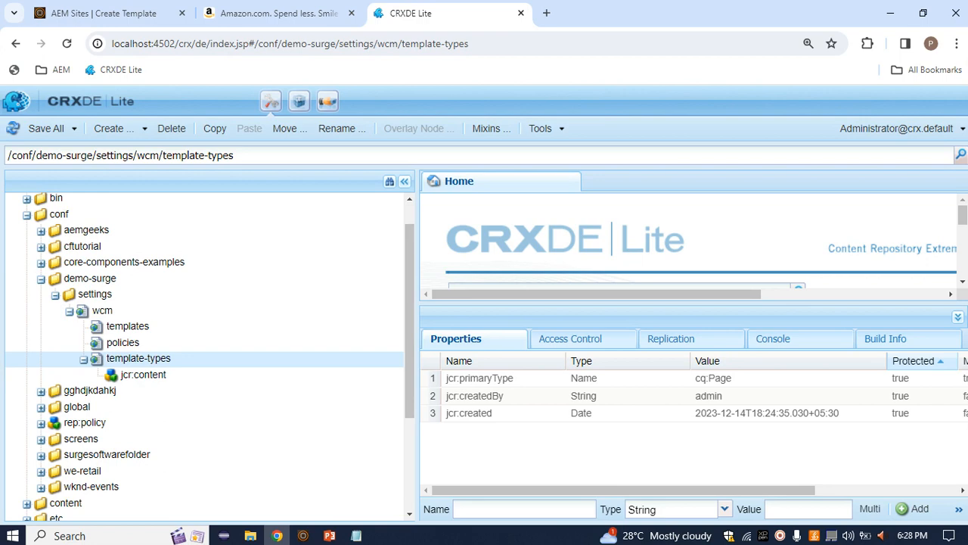
key("alt+Tab")
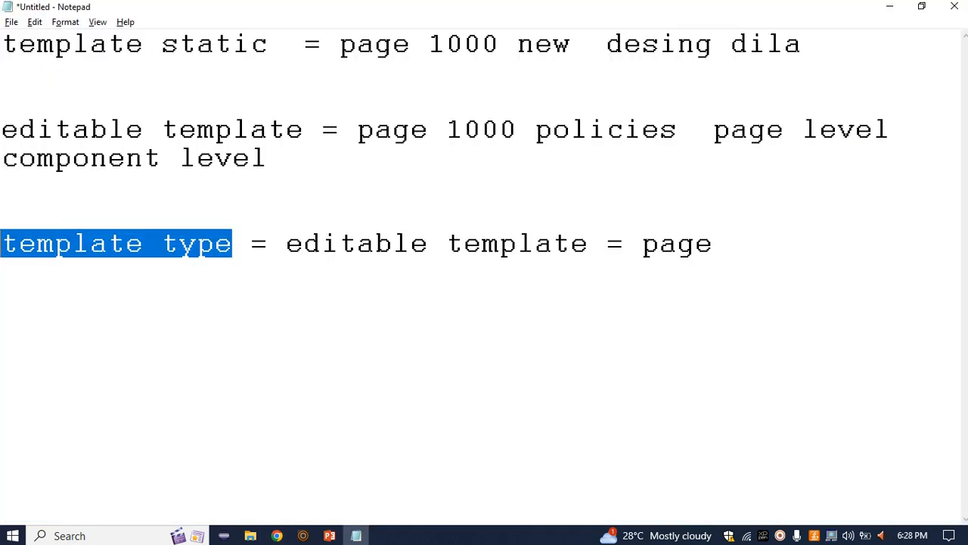
left_click(250, 243)
left_click(267, 244)
key("alt+Tab")
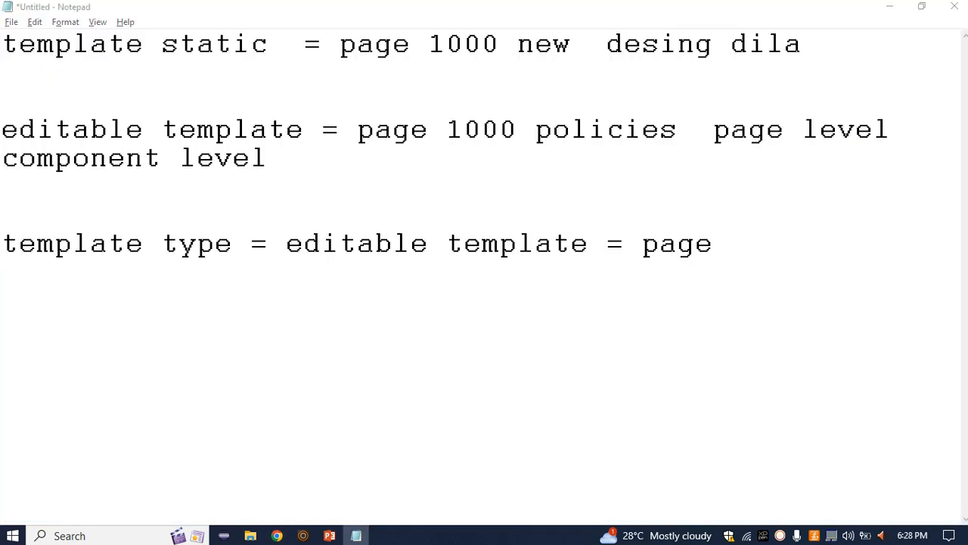
key("alt+Tab")
key("Tab")
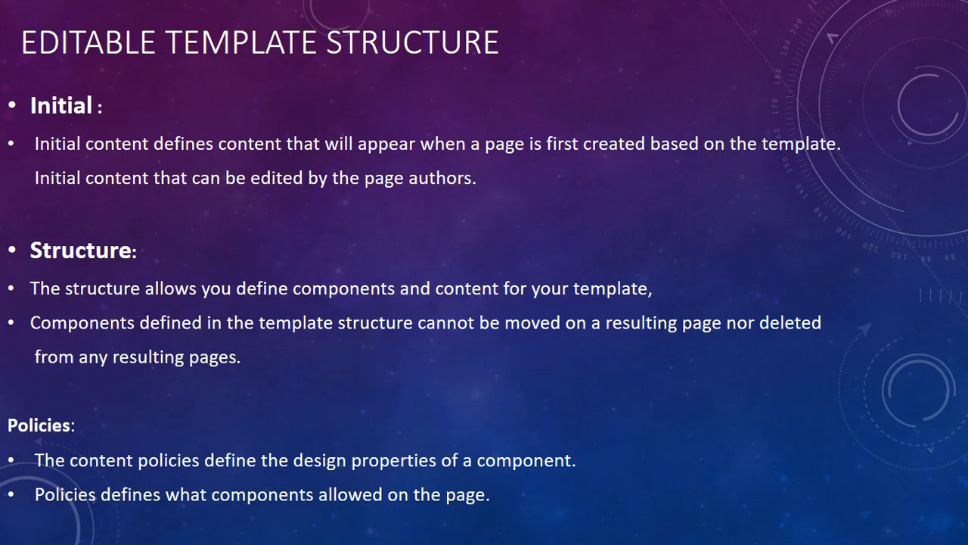
key("Right")
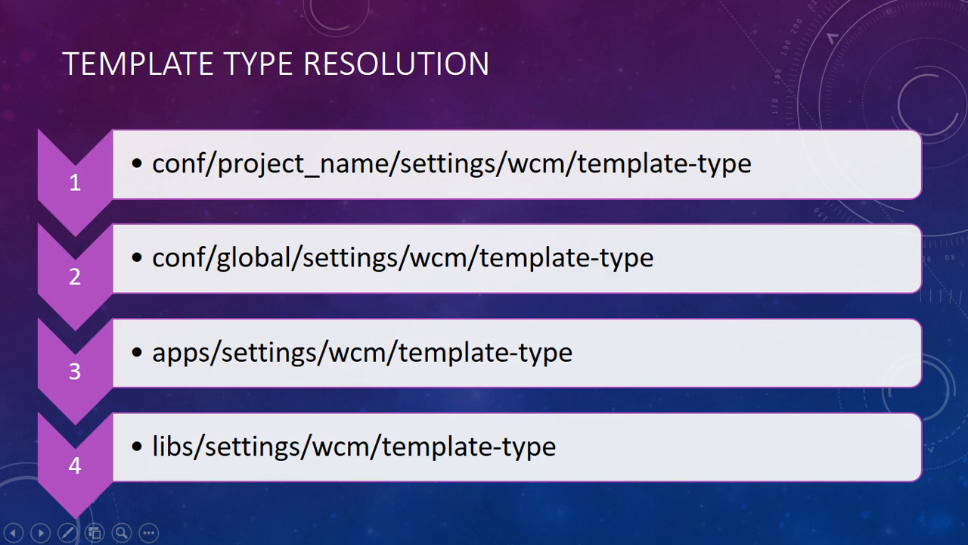
Compare the slide's resolution paths with CRXDE Lite by checking the settings under conf/global for template types, and collapse the global folder.
key("alt+Tab")
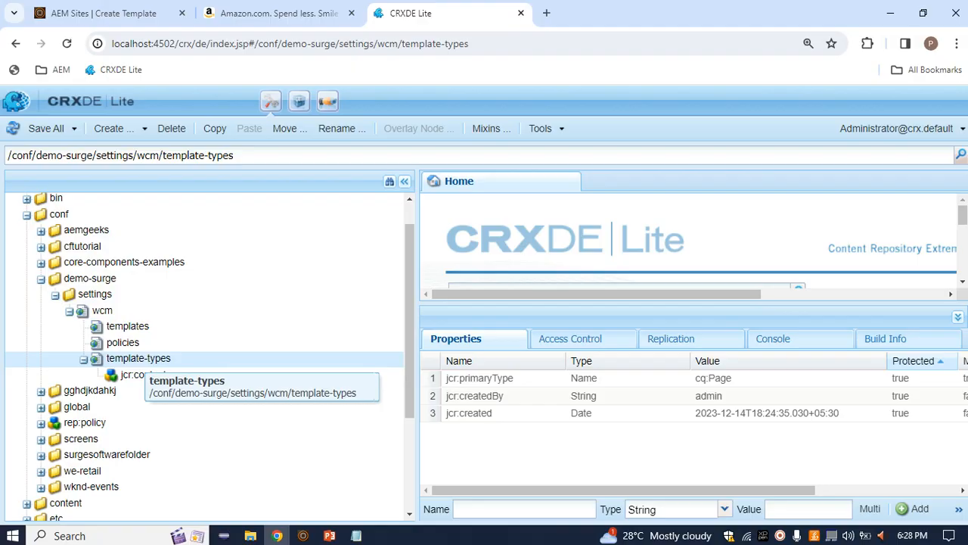
key("alt+Tab")
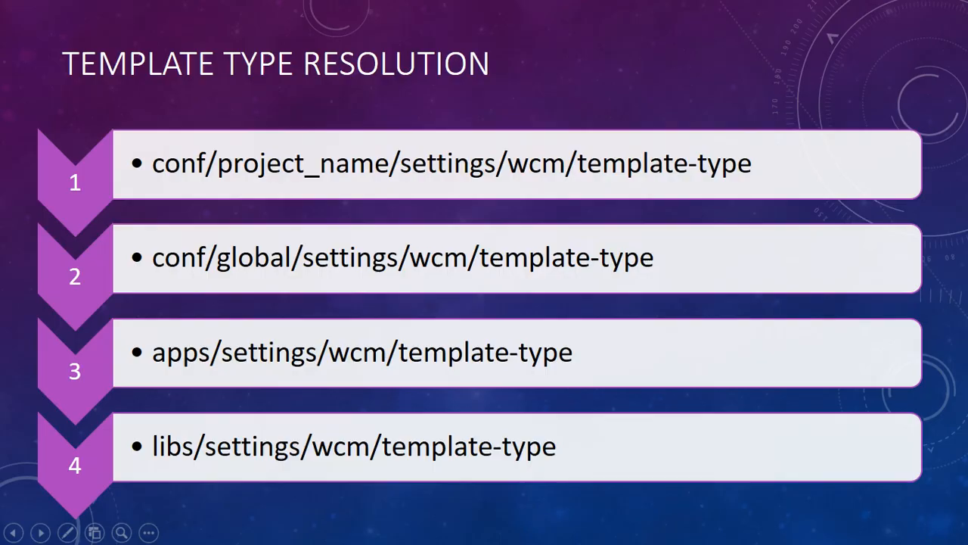
key("alt+Tab")
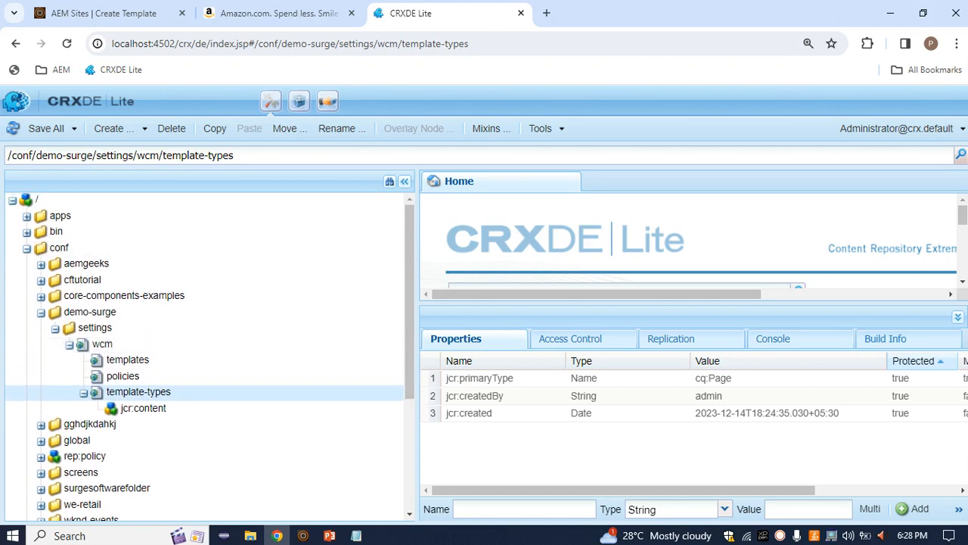
scroll(204, 348, "down", 3)
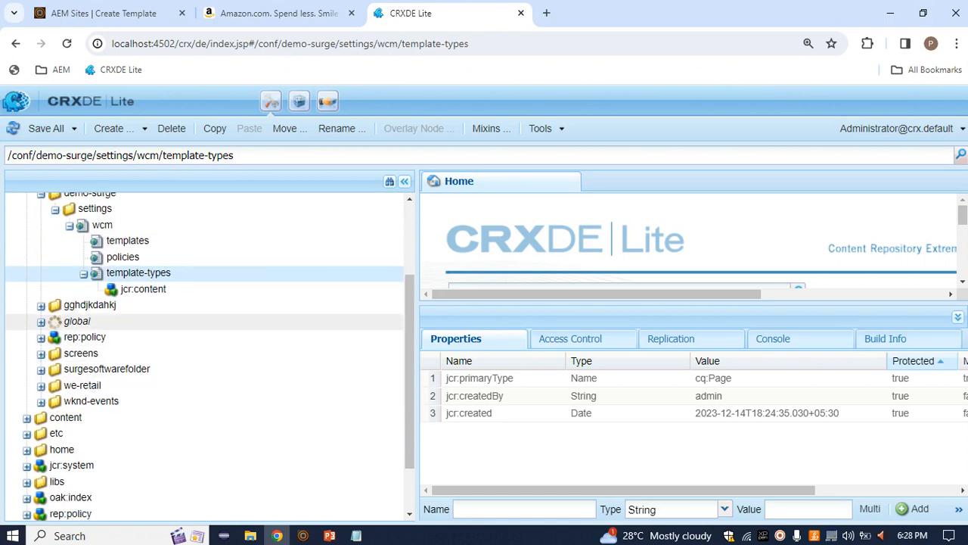
left_click(55, 336)
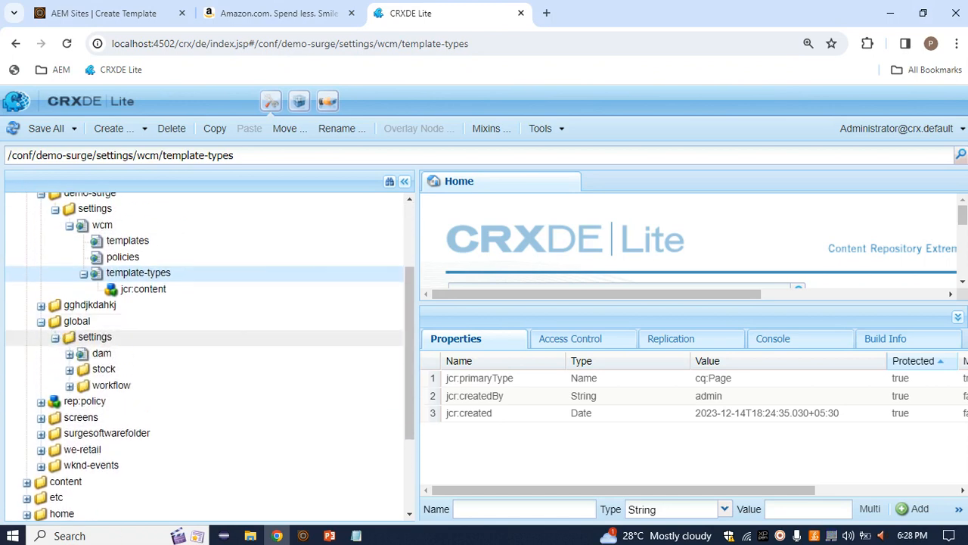
key("alt+Tab")
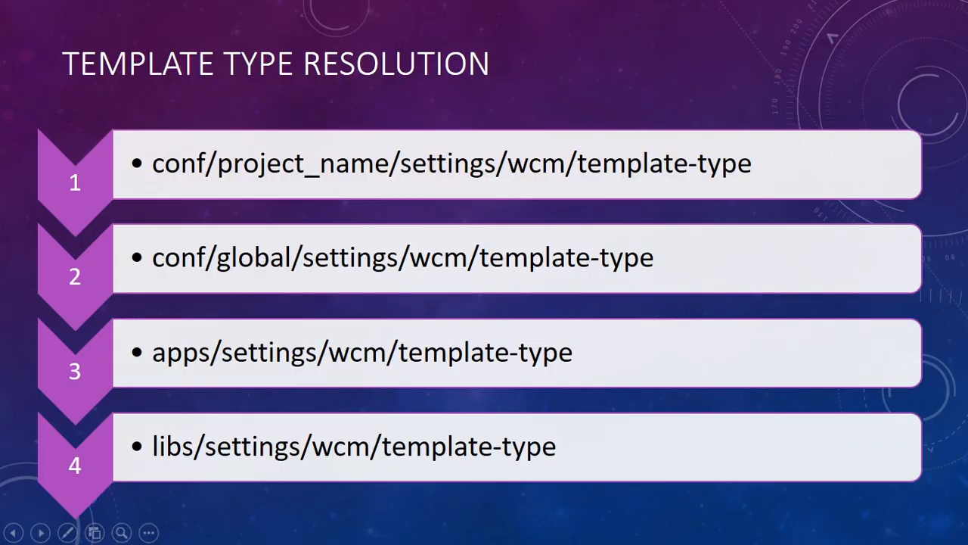
key("alt+Tab")
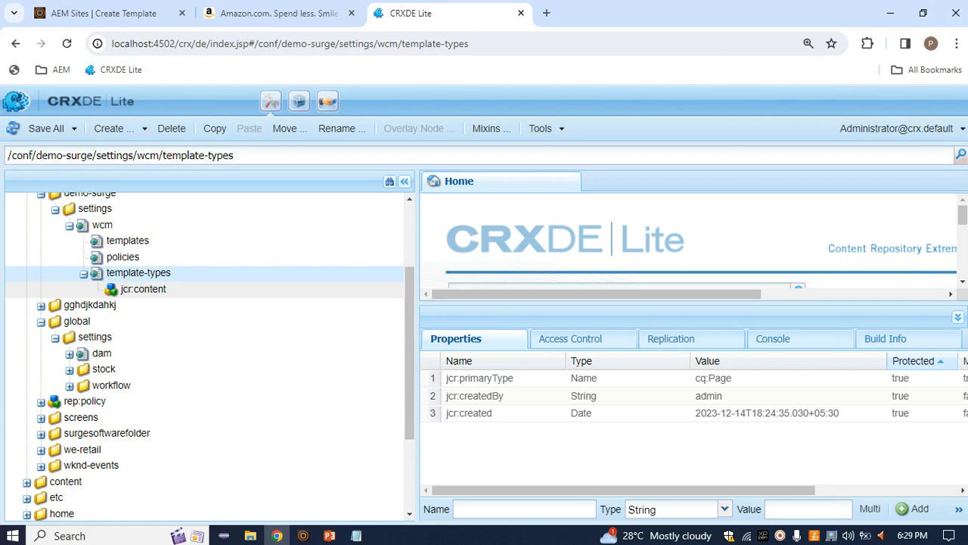
scroll(205, 318, "down", 1)
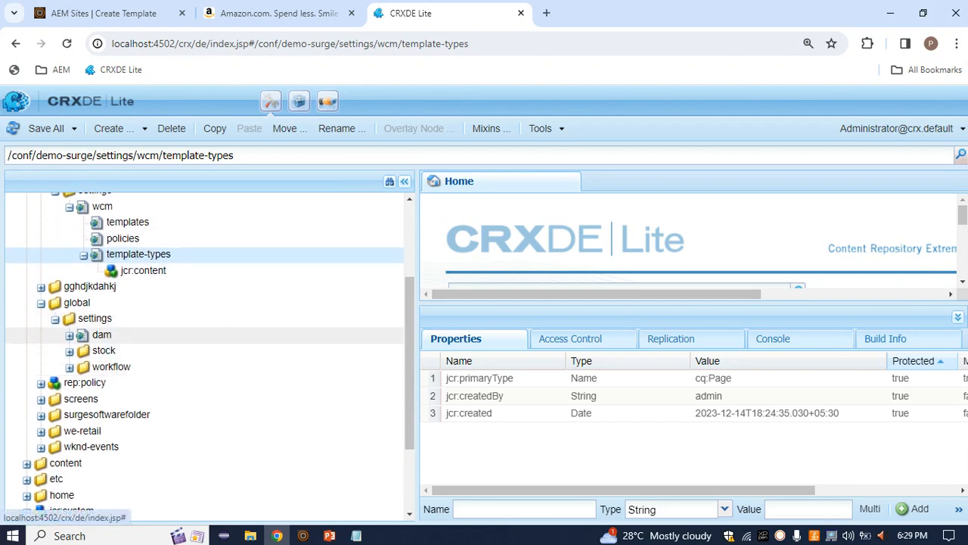
left_click(55, 319)
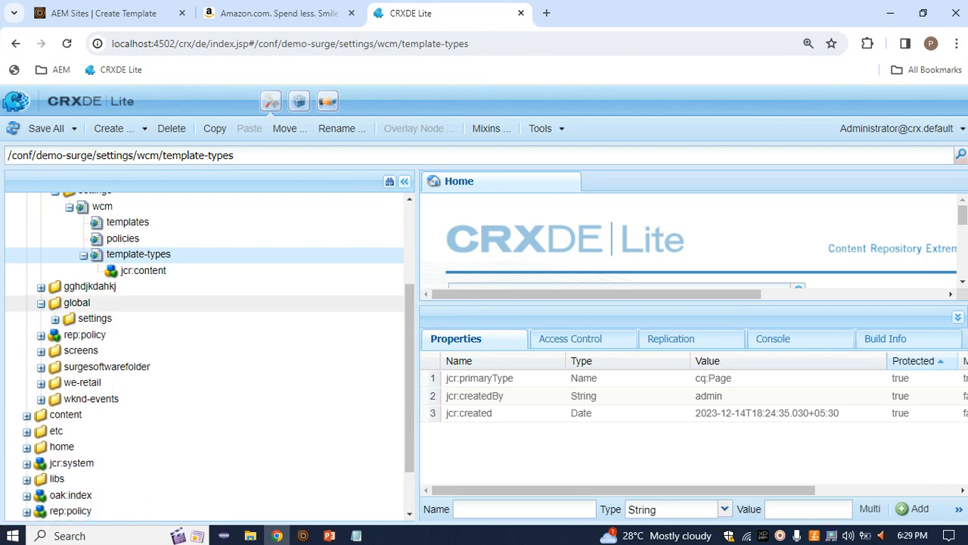
left_click(41, 302)
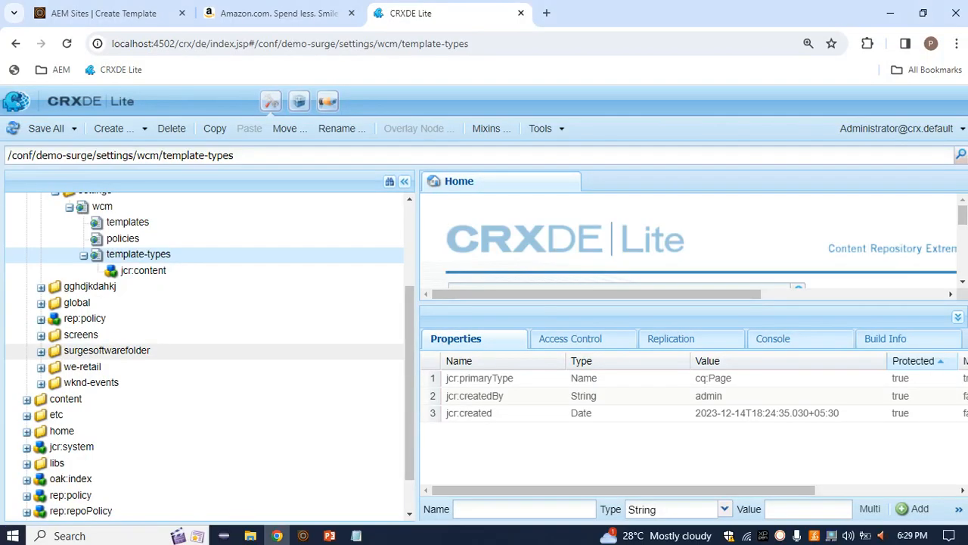
Expand the repository tree down to /apps/settings/wcm/template-types.
scroll(79, 306, "up", 5)
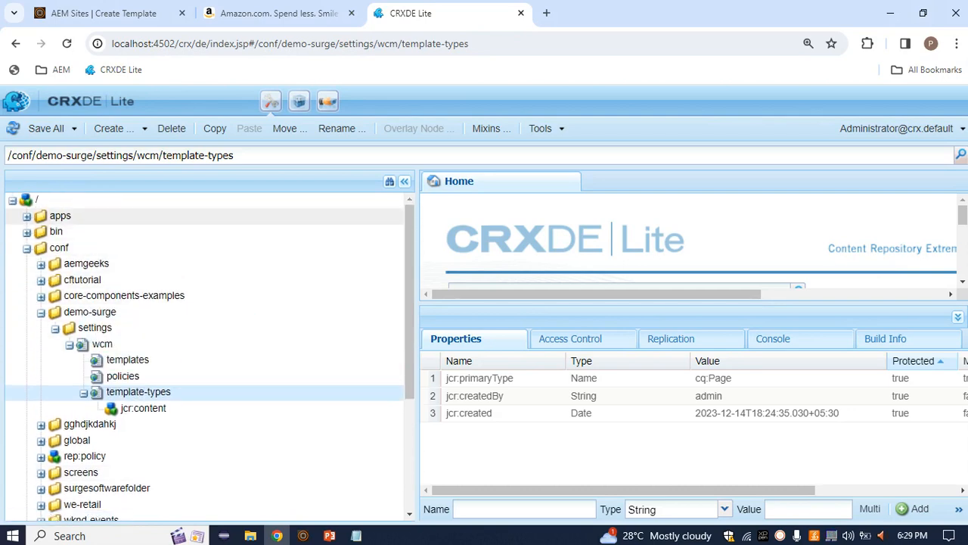
left_click(27, 217)
scroll(71, 330, "down", 2)
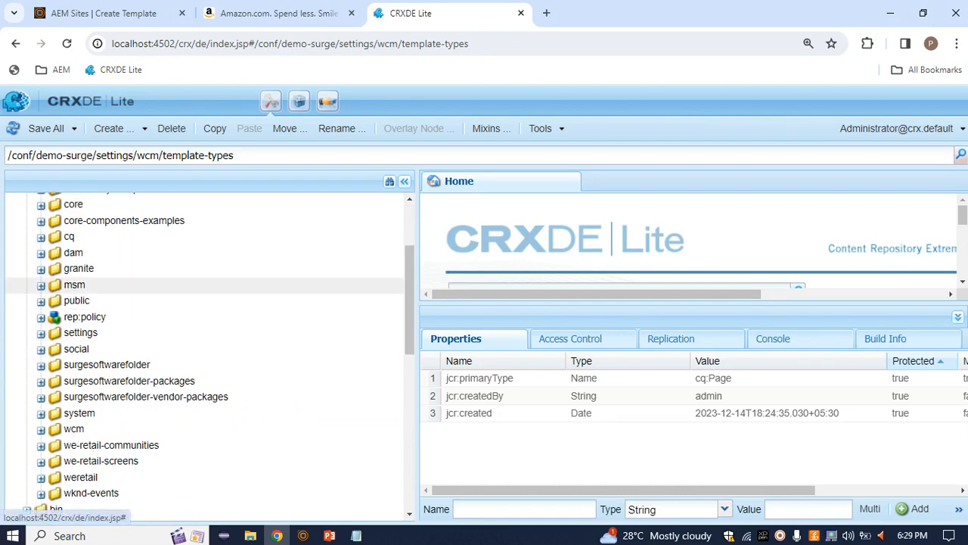
scroll(79, 314, "up", 3)
scroll(79, 312, "down", 3)
scroll(80, 311, "down", 2)
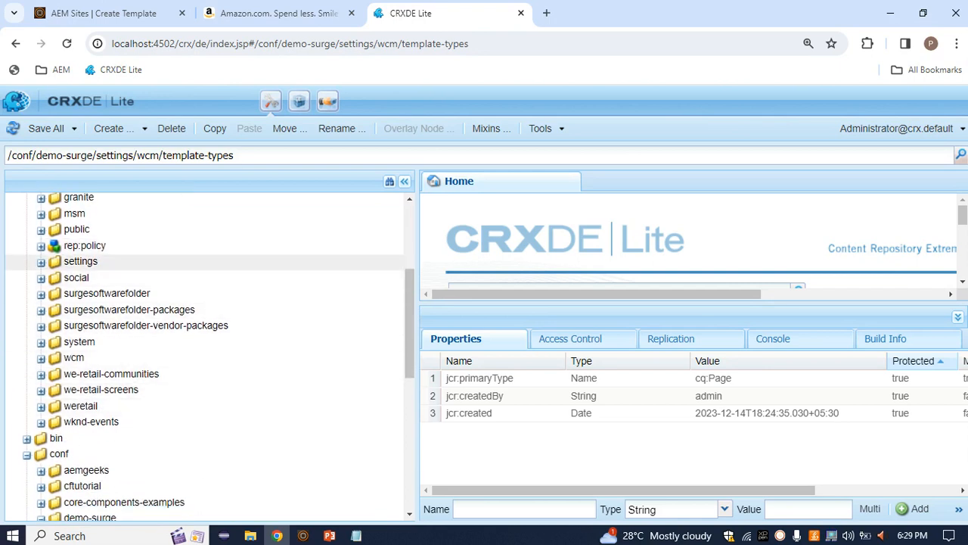
left_click(41, 261)
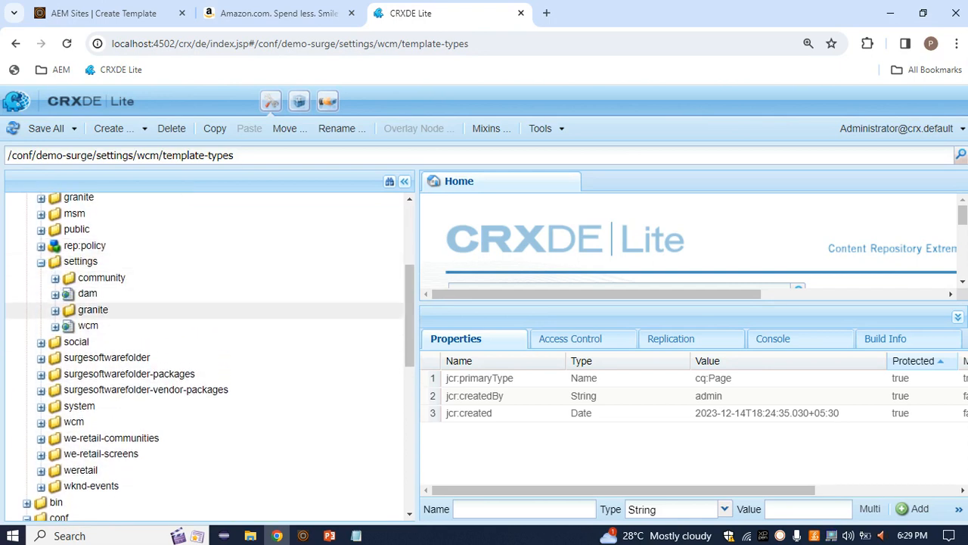
left_click(55, 325)
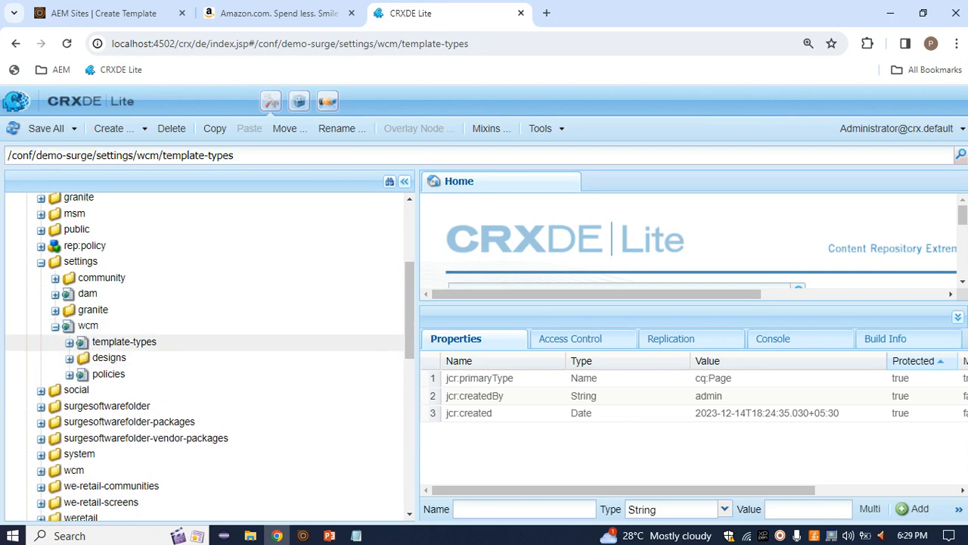
left_click(68, 342)
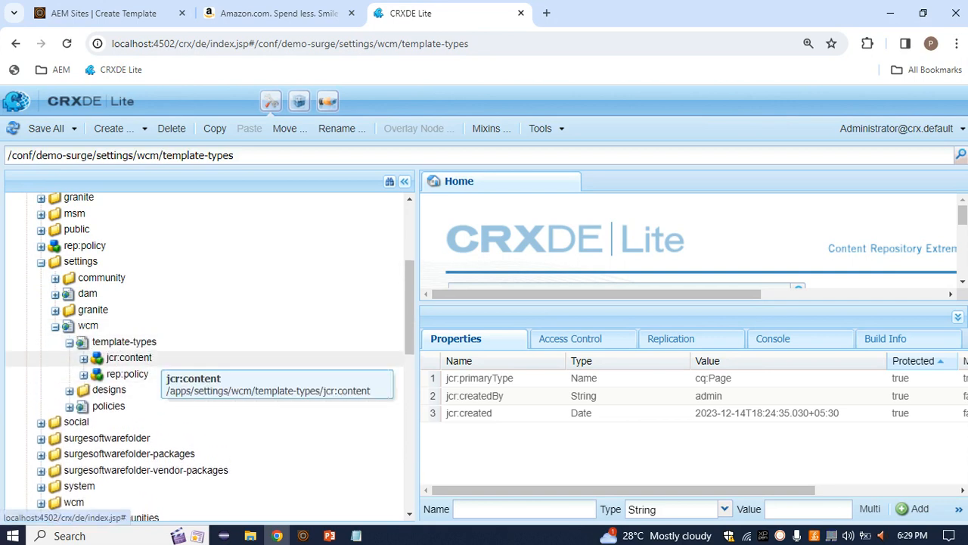
Examine the properties of the template-types node under apps and its jcr:content child, and check the template types in the Create Template wizard.
left_click(124, 342)
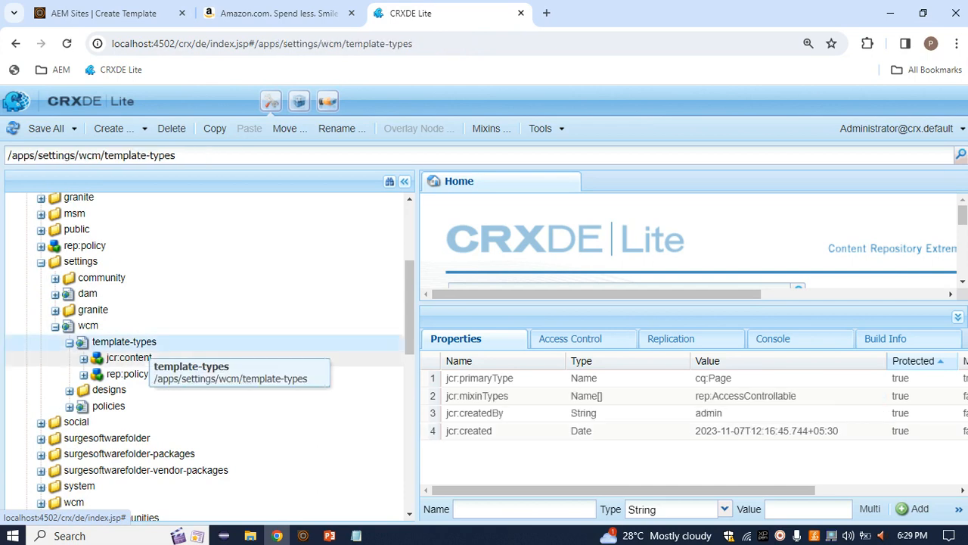
left_click(129, 357)
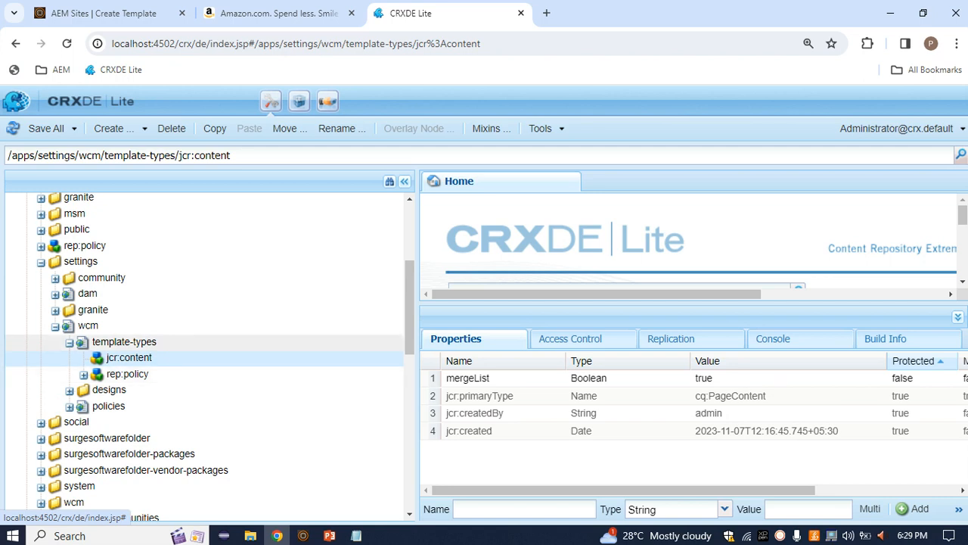
left_click(69, 341)
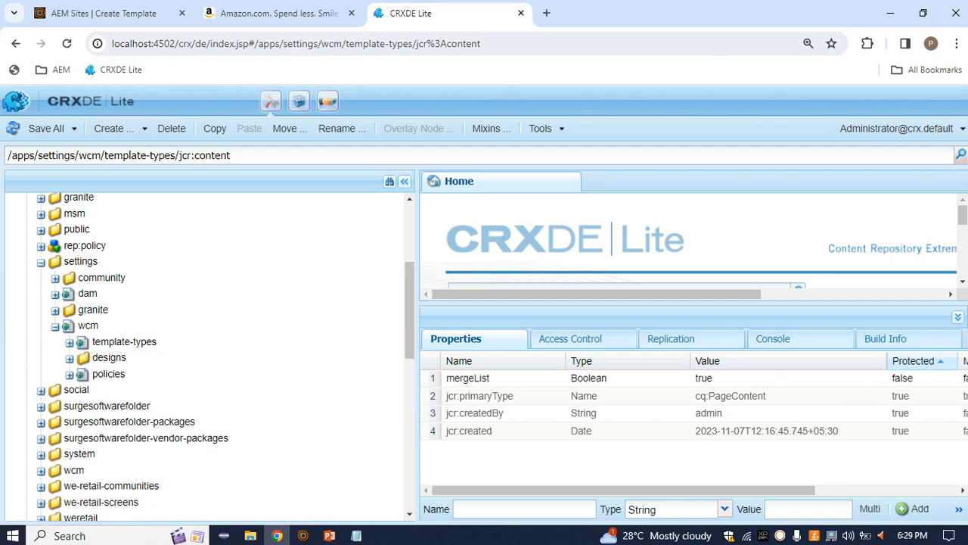
left_click(104, 13)
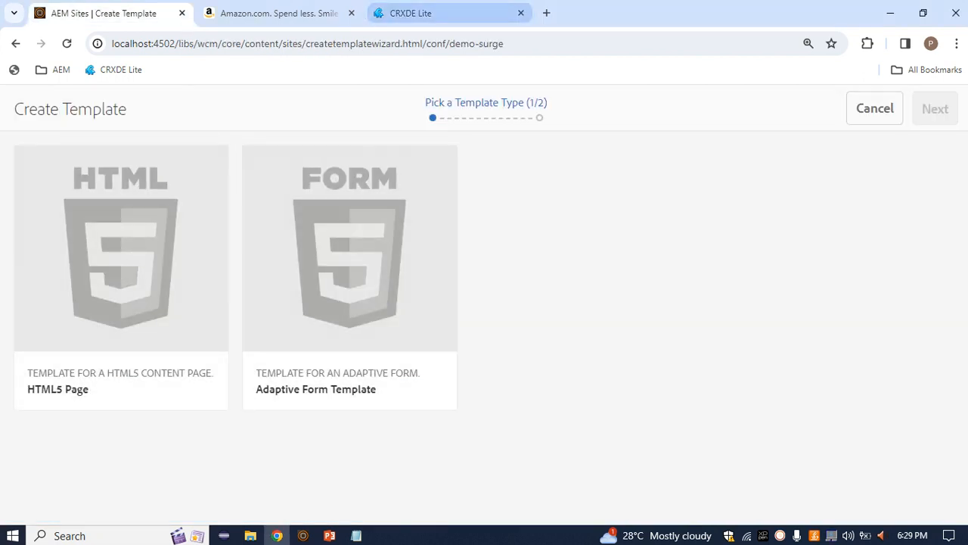
left_click(411, 13)
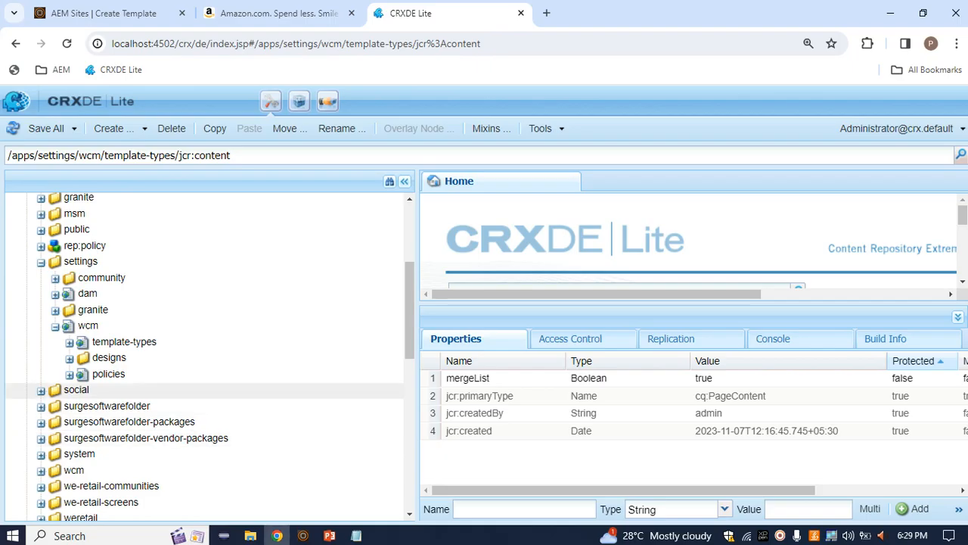
Expand the repository tree down to /libs/settings/wcm/template-types.
scroll(212, 387, "down", 9)
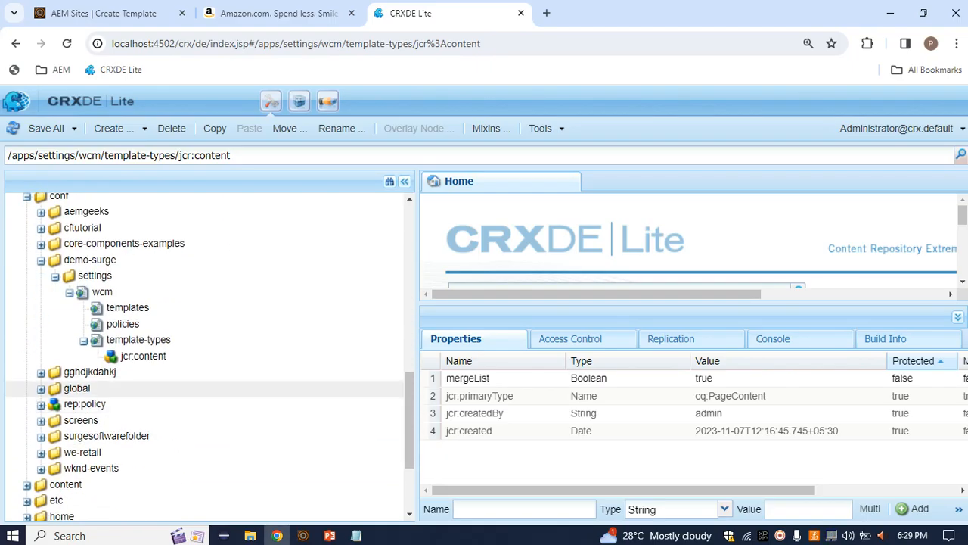
scroll(212, 388, "down", 2)
left_click(28, 416)
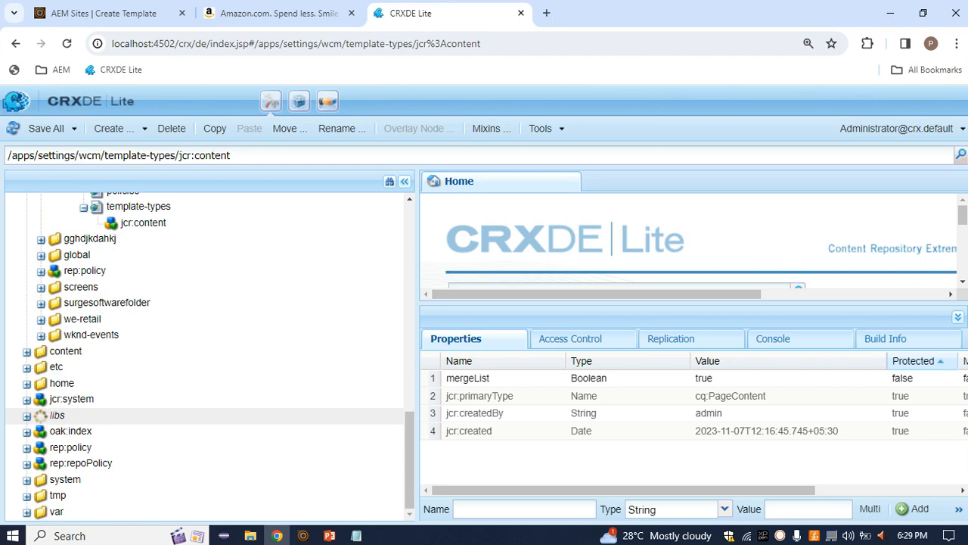
scroll(76, 412, "down", 5)
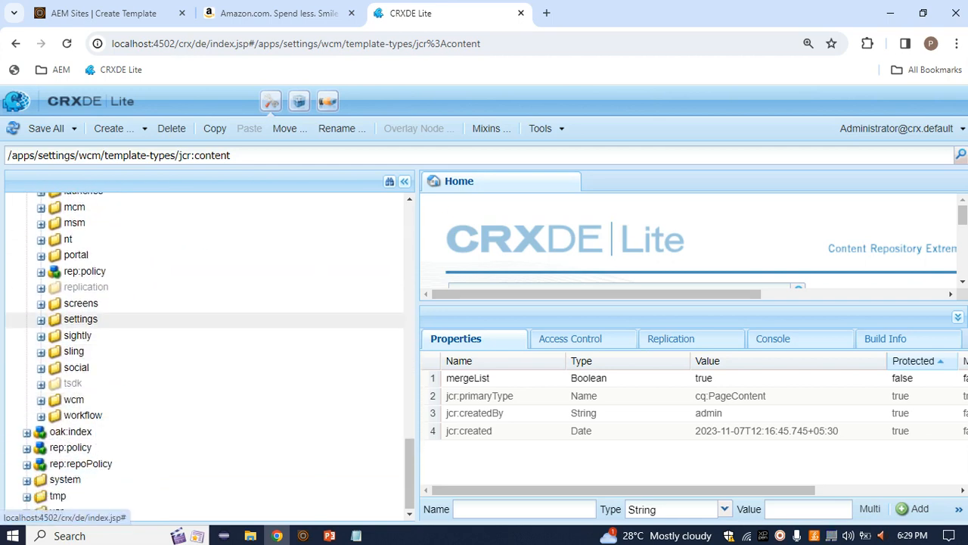
double_click(80, 319)
scroll(212, 348, "down", 3)
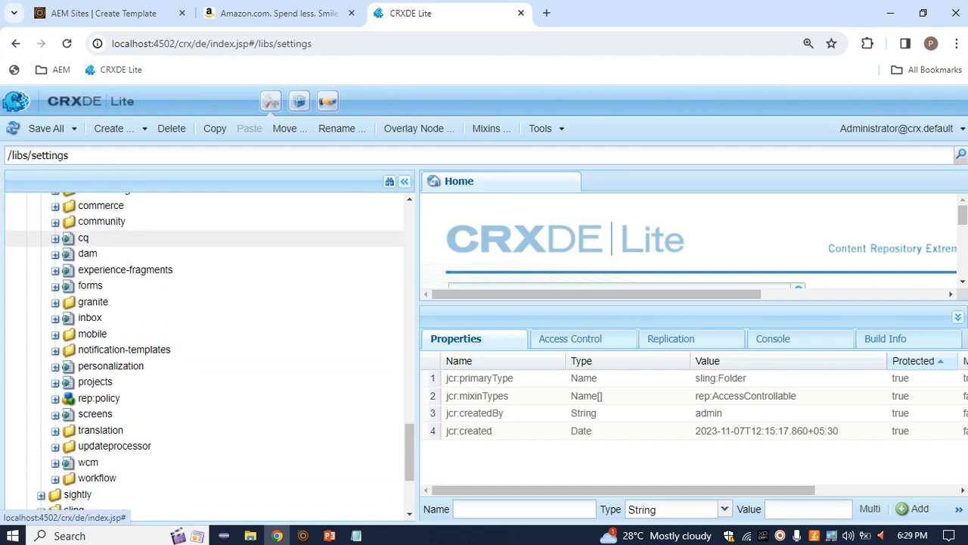
left_click(87, 452)
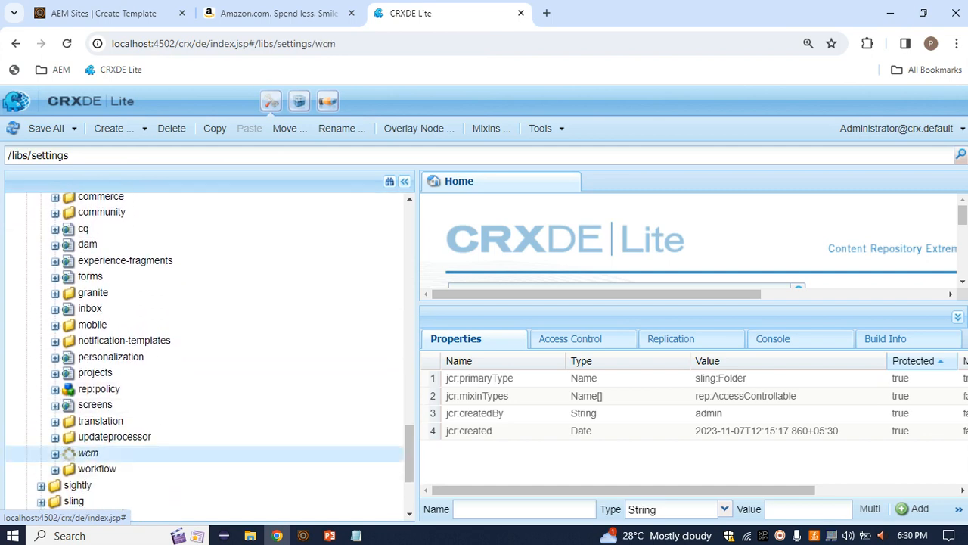
scroll(89, 456, "down", 3)
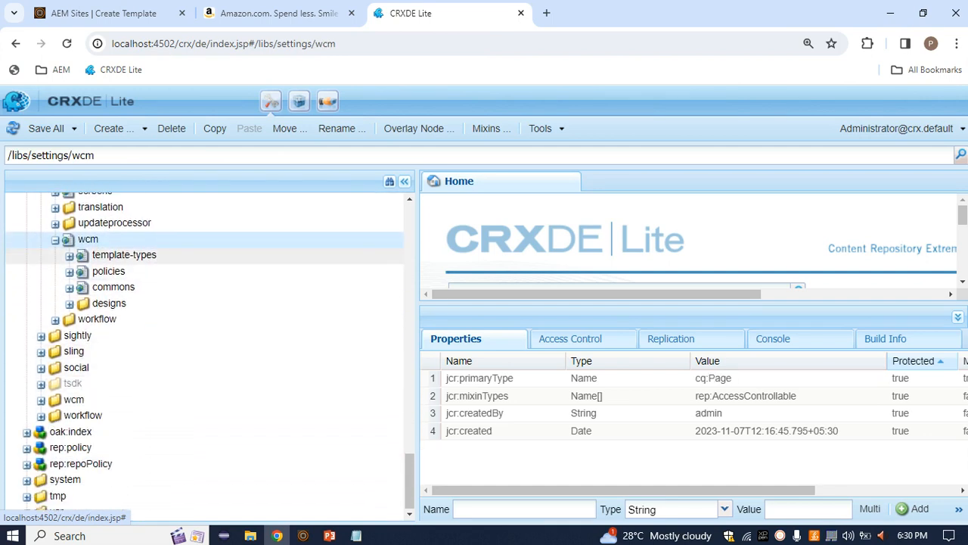
left_click(124, 254)
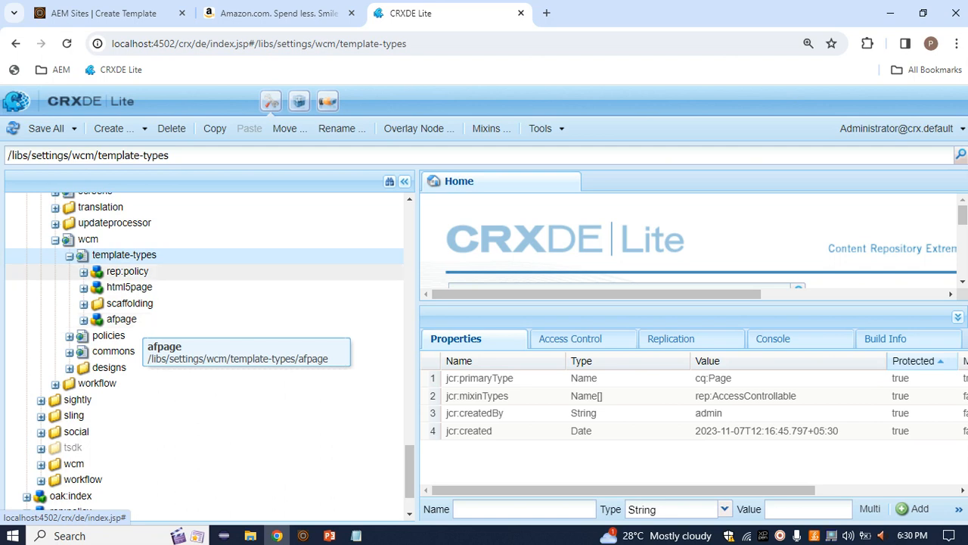
Examine the properties of html5page's jcr:content under libs and compare its title with the HTML5 Page type in the Create Template wizard.
double_click(133, 287)
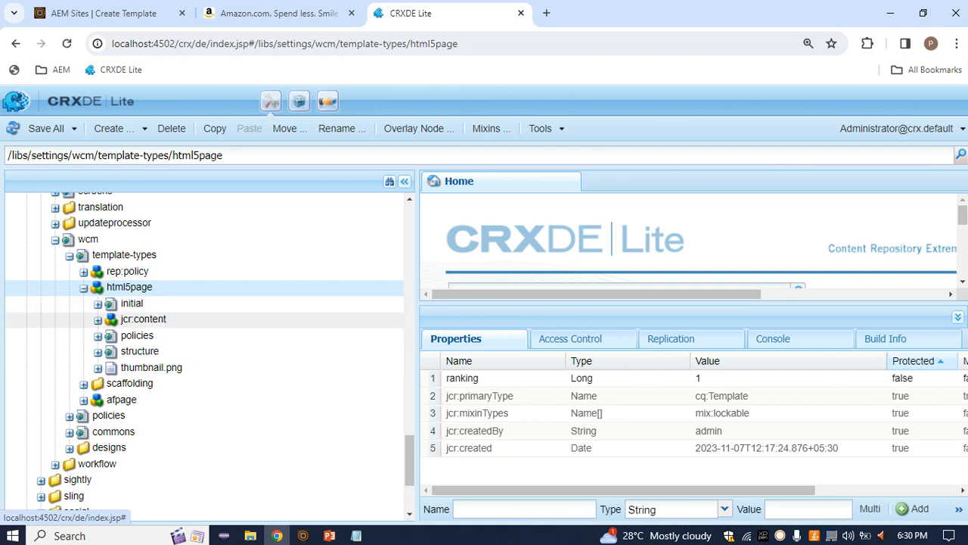
double_click(134, 319)
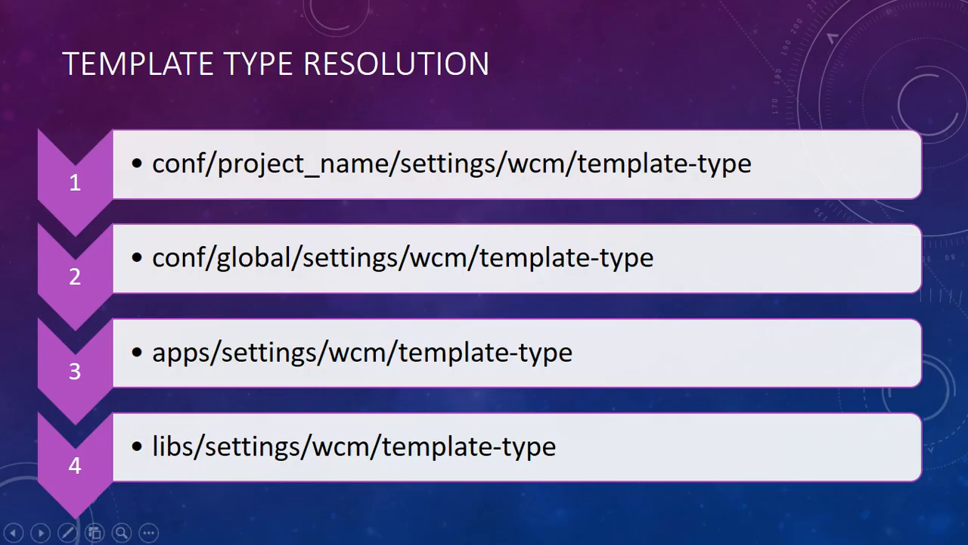
key("alt+Tab")
key("alt+Tab")
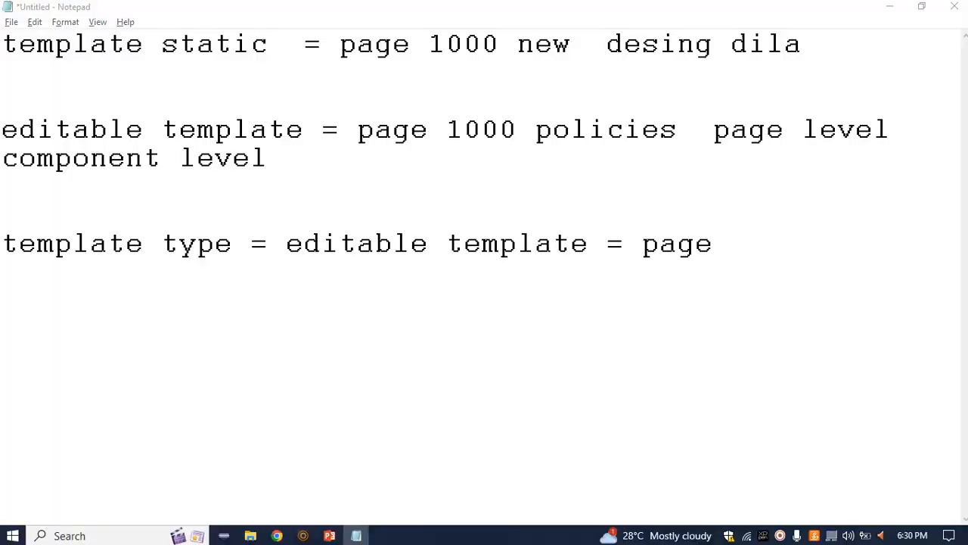
key("alt+Tab")
key("alt+Tab")
key("alt+Tab")
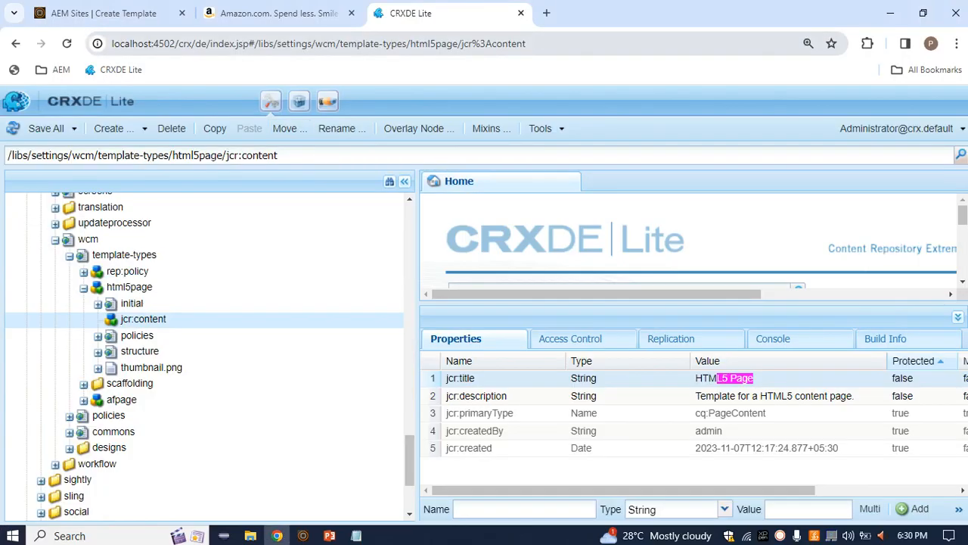
left_click(114, 13)
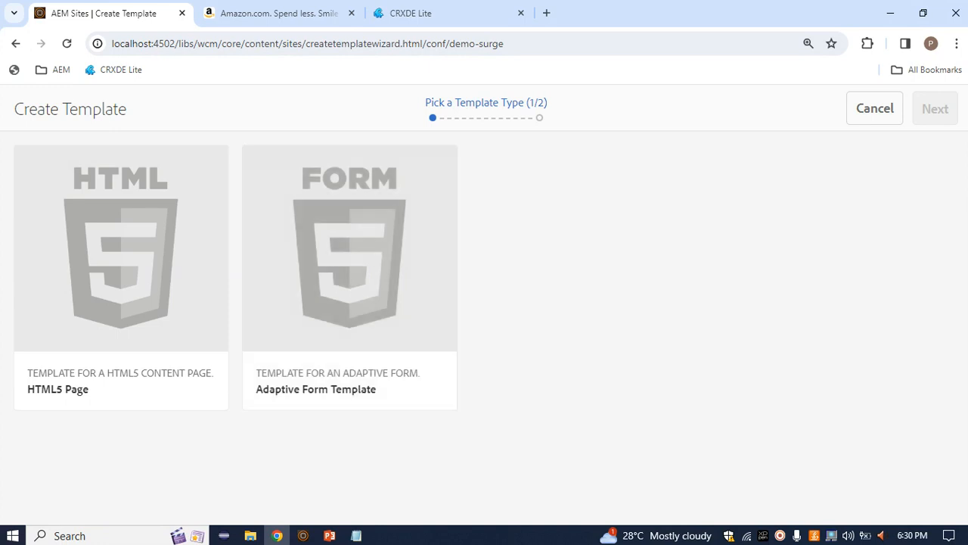
left_click(424, 13)
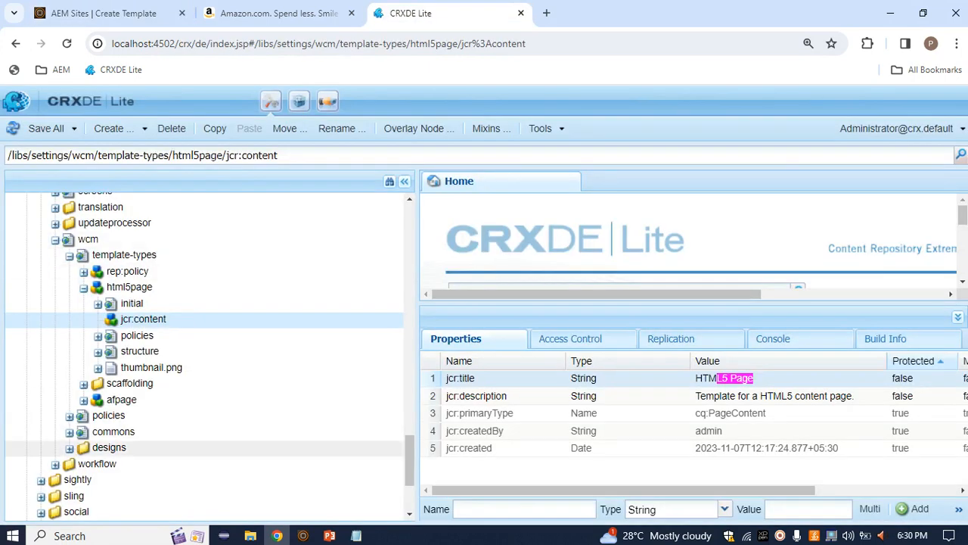
Expand the afpage template type under libs and examine the properties of its jcr:content node.
double_click(121, 400)
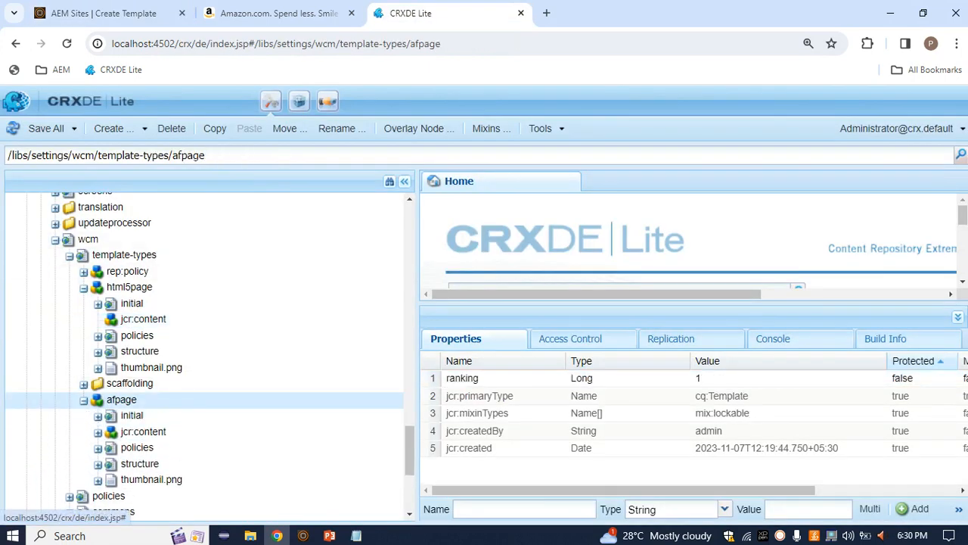
left_click(143, 431)
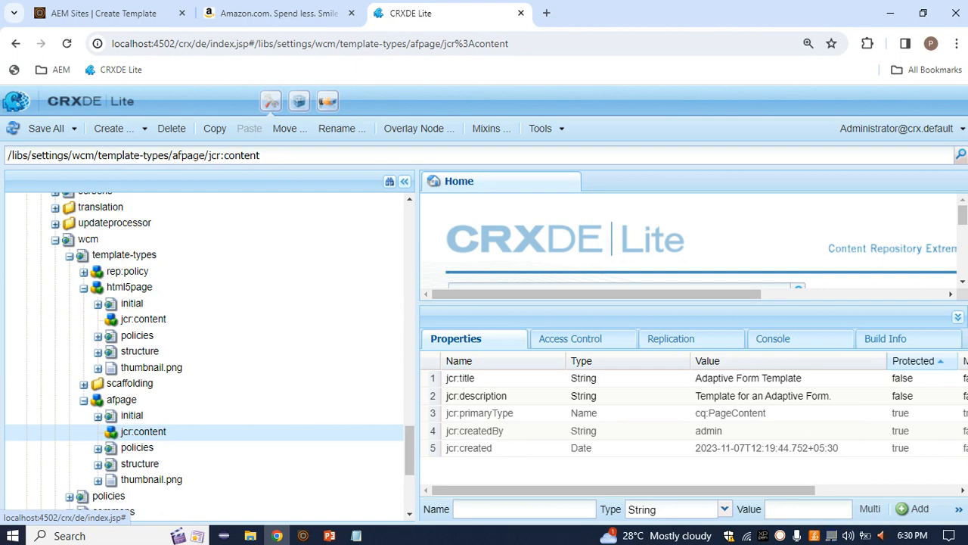
scroll(204, 387, "up", 5)
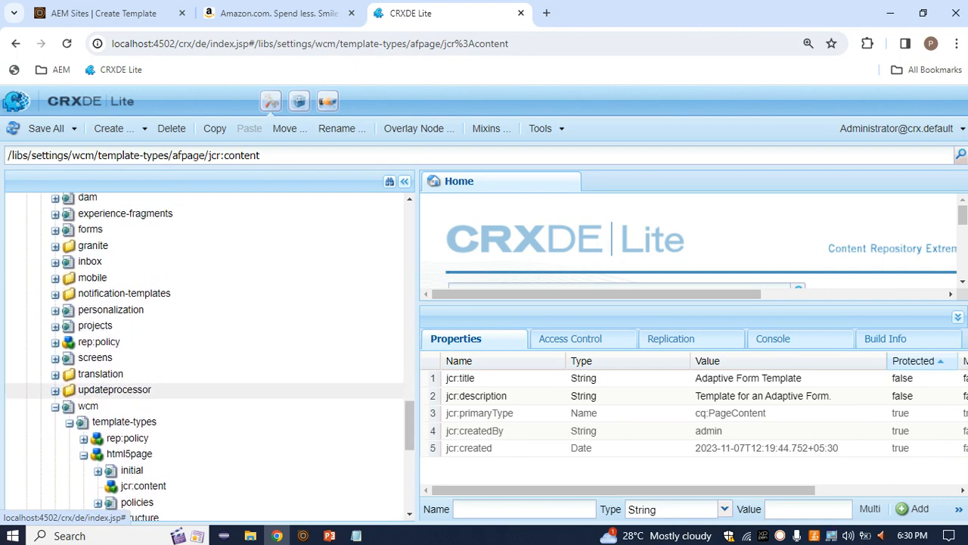
scroll(205, 388, "up", 6)
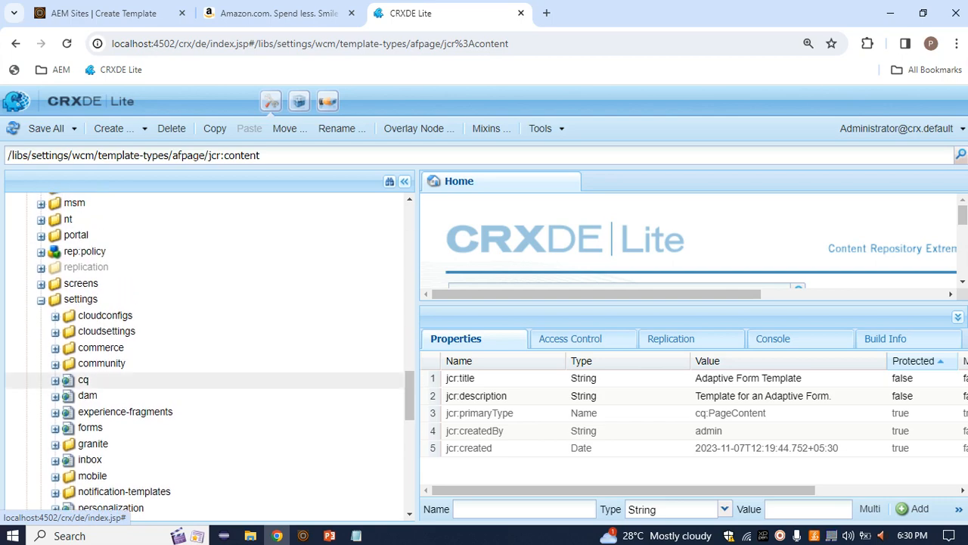
scroll(204, 378, "up", 15)
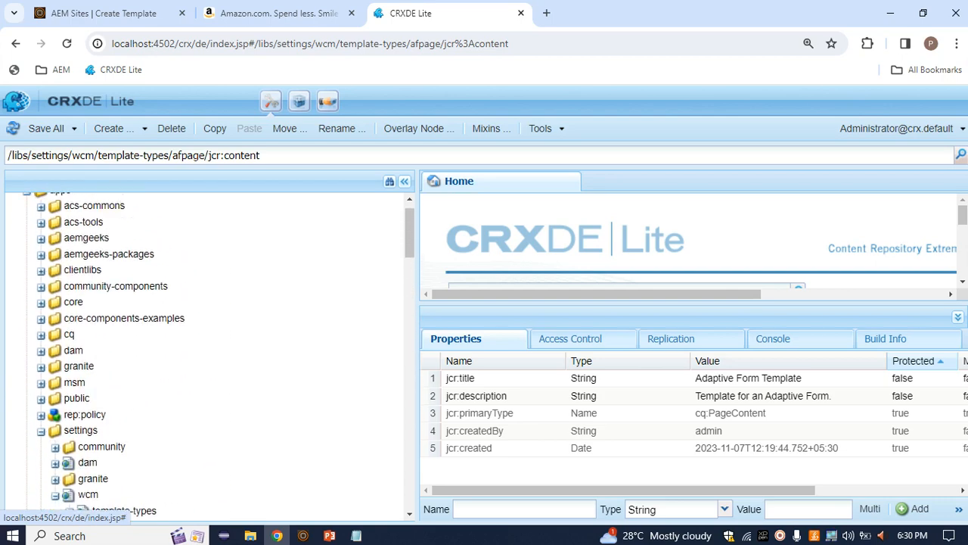
scroll(204, 341, "down", 10)
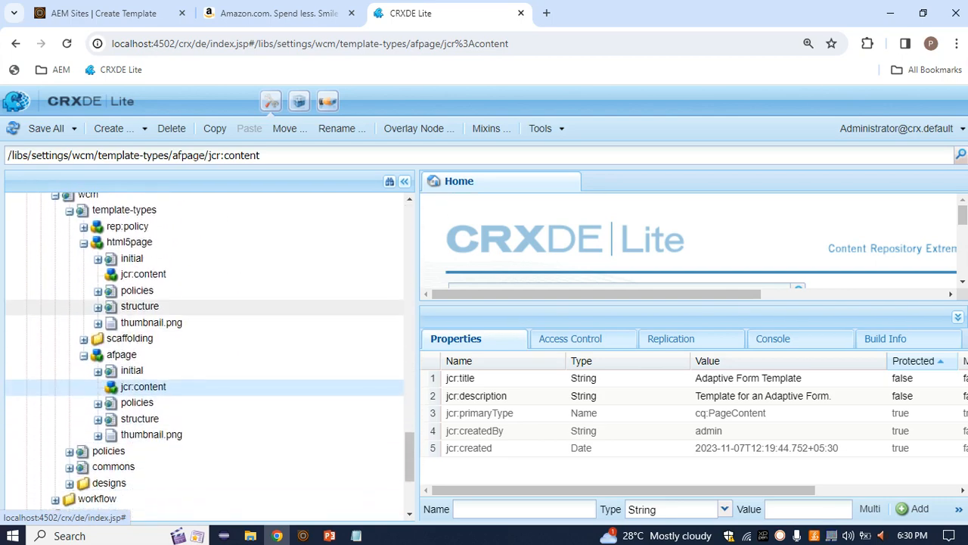
Inspect the initial, policies and structure nodes of the html5page template type, including the jcr:content properties of initial.
scroll(204, 355, "up", 4)
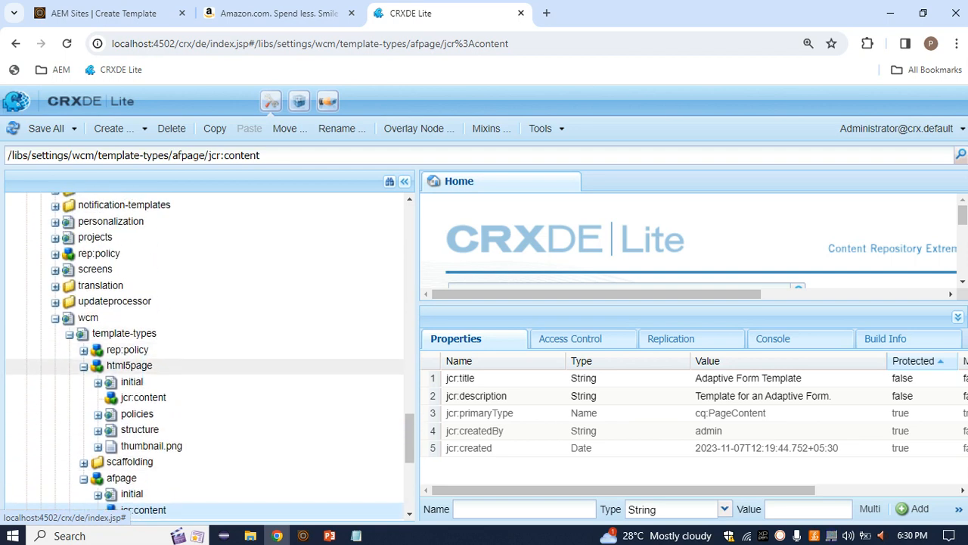
double_click(131, 381)
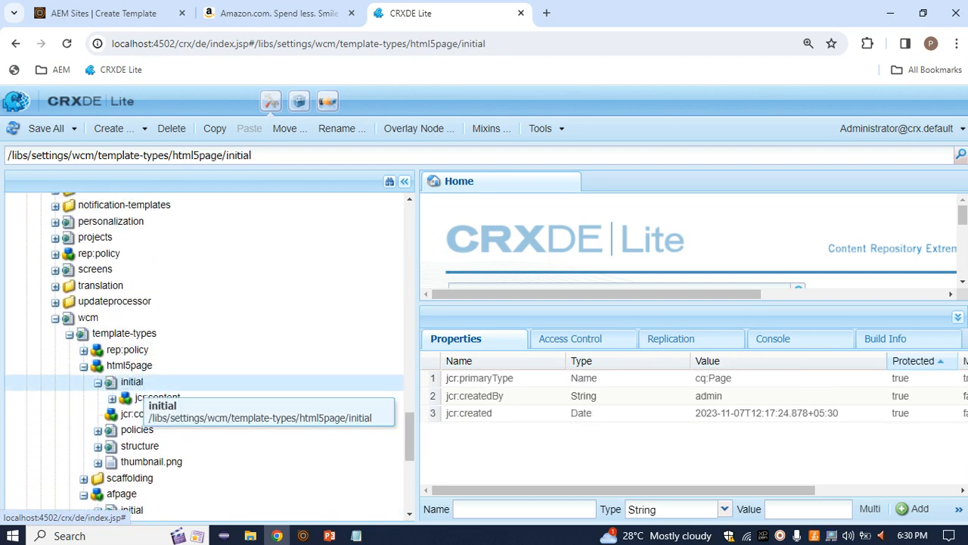
left_click(157, 397)
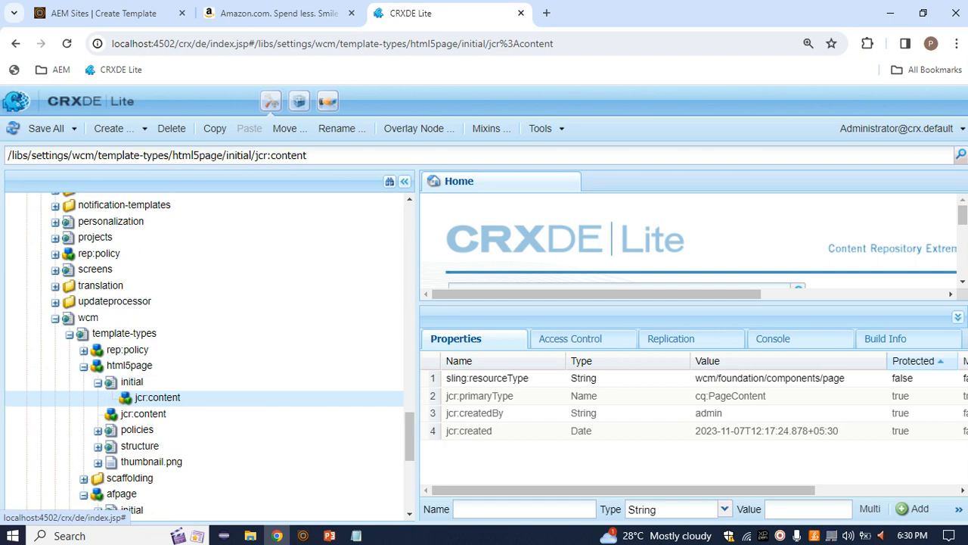
double_click(137, 429)
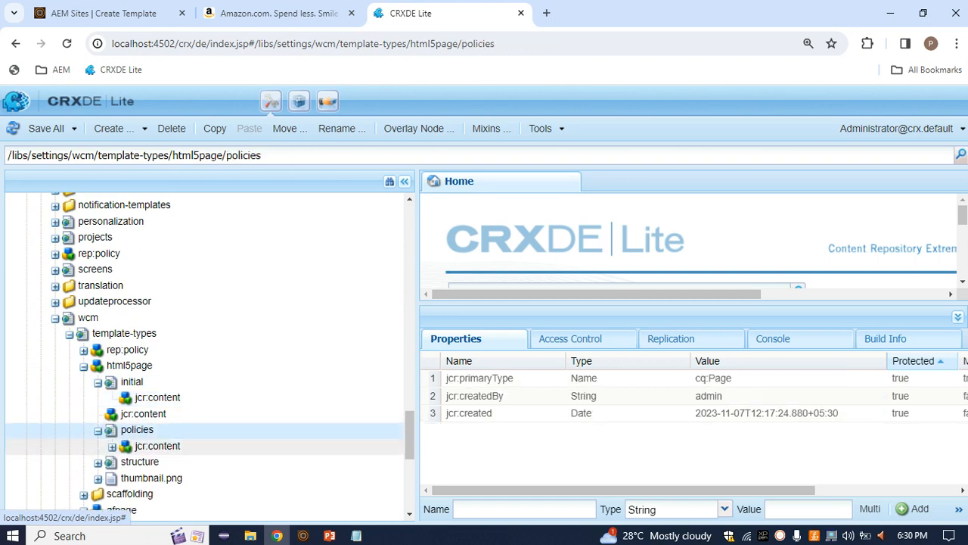
double_click(140, 461)
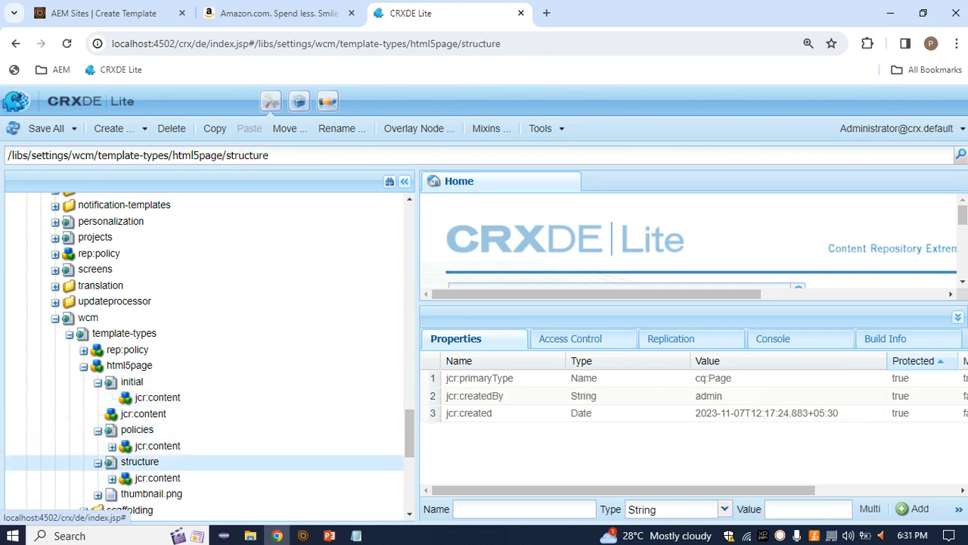
Collapse the apps folder and expand the tree down to /conf/we-retail/settings/wcm/template-types.
scroll(204, 423, "up", 20)
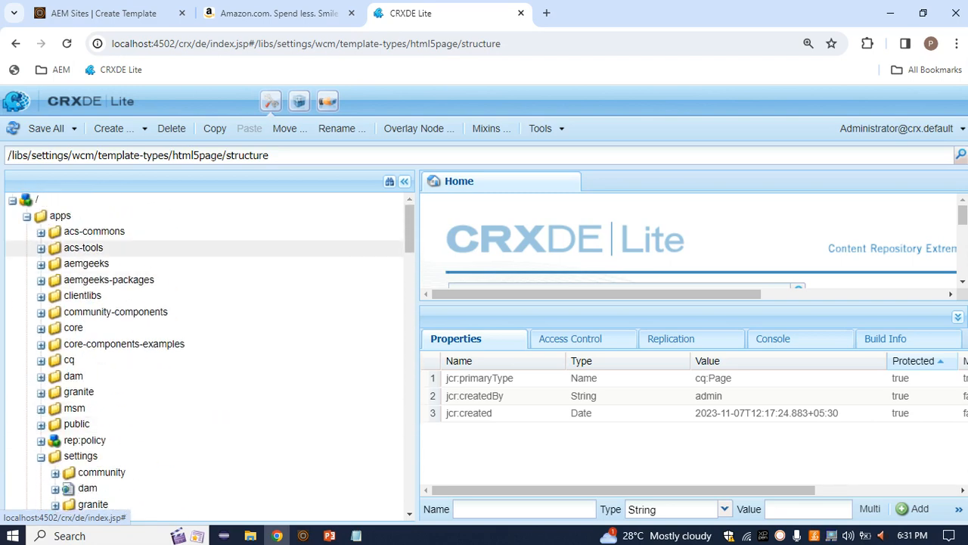
left_click(27, 217)
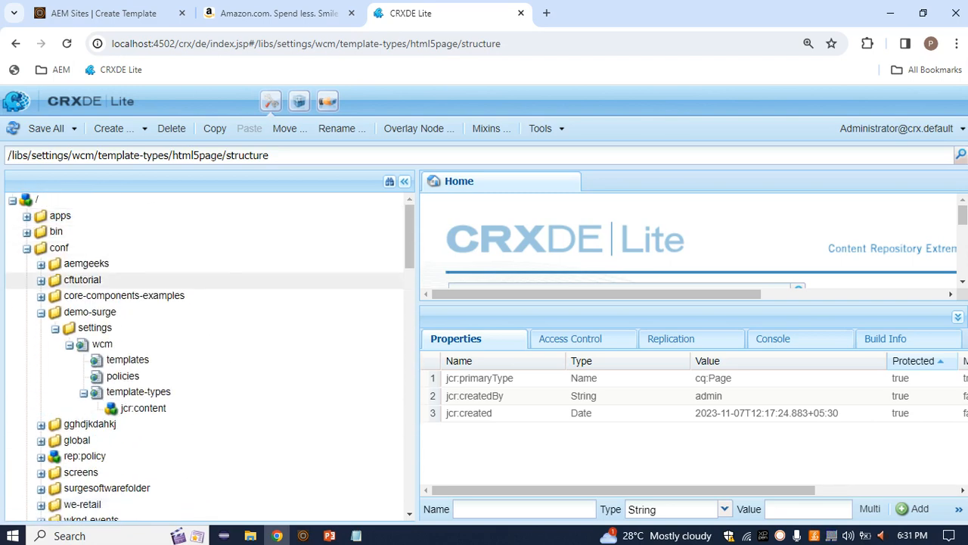
scroll(91, 378, "down", 3)
double_click(81, 380)
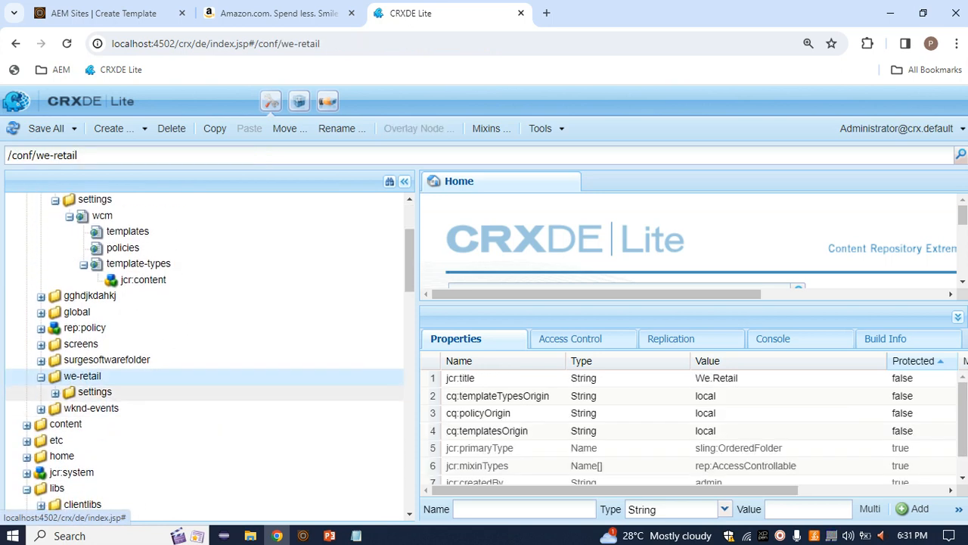
double_click(94, 392)
scroll(99, 395, "down", 1)
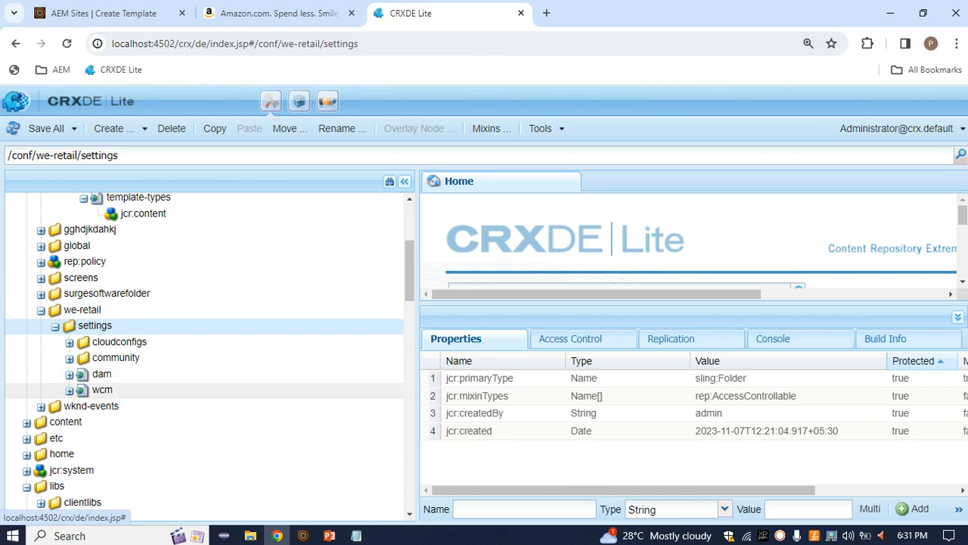
double_click(102, 389)
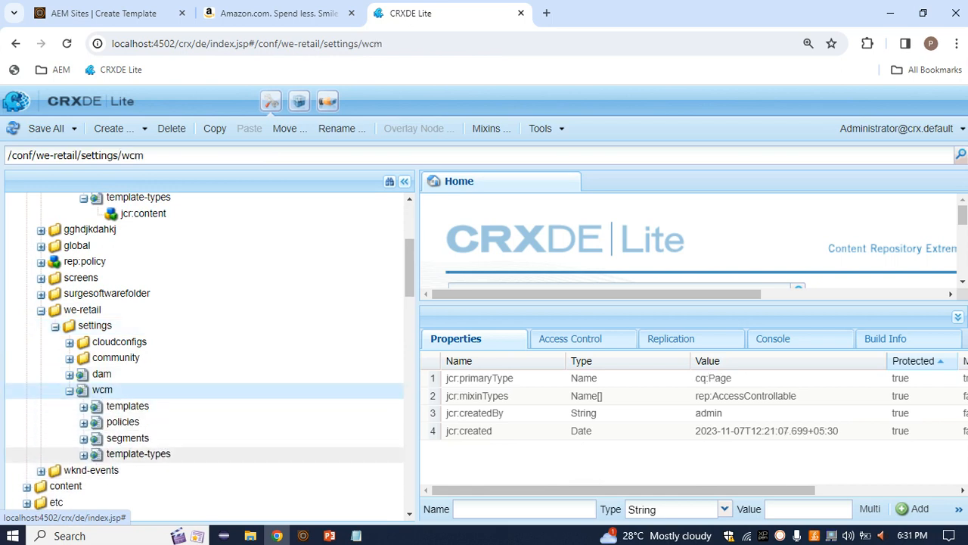
double_click(138, 453)
scroll(144, 378, "down", 2)
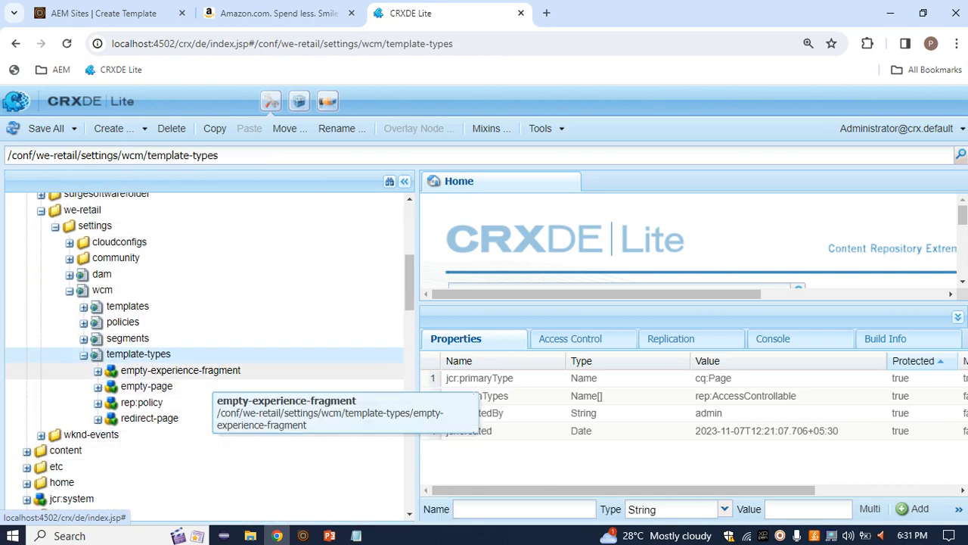
Inspect we-retail's empty-page template type, collapse it, and expand redirect-page to view its child nodes.
double_click(146, 386)
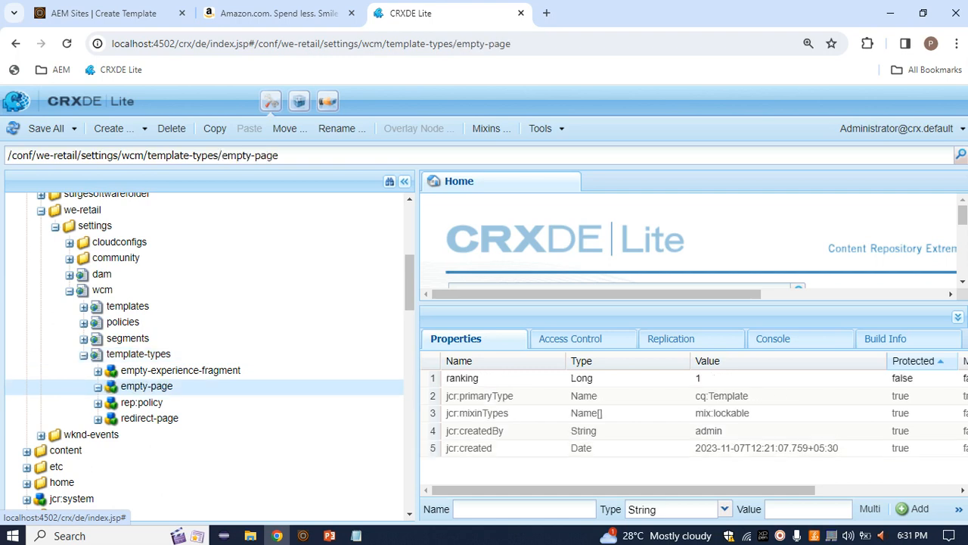
left_click(98, 387)
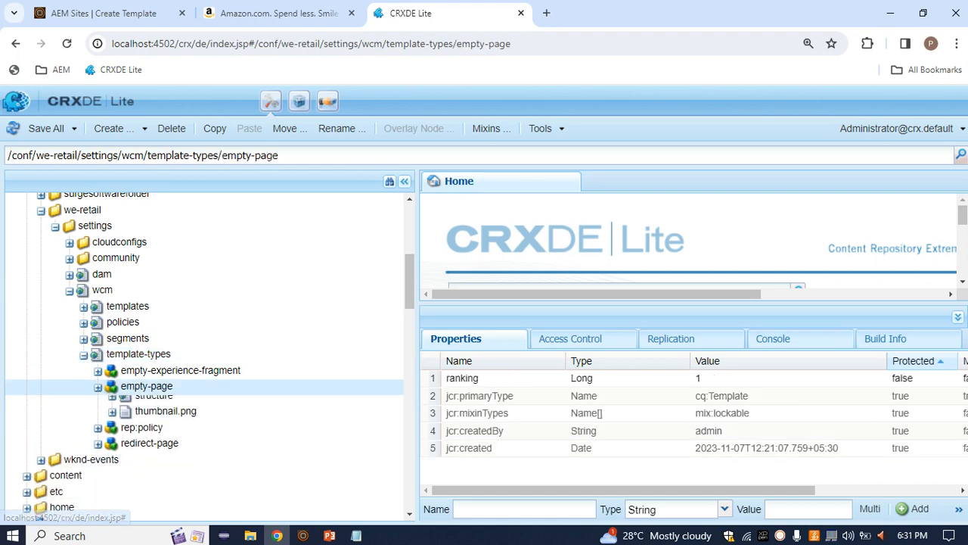
double_click(149, 418)
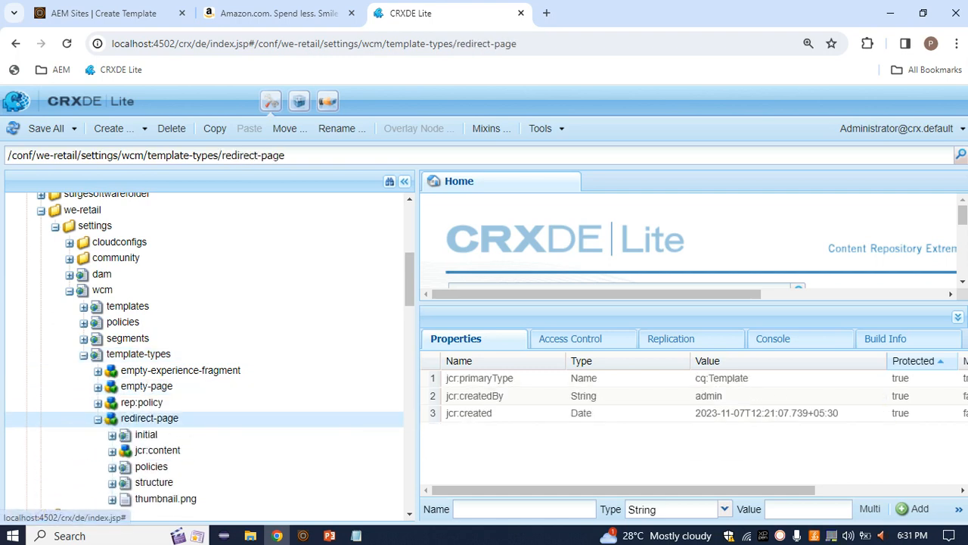
Copy we-retail's redirect-page template type and paste it under /conf/demo-surge/settings/wcm/template-types.
right_click(145, 418)
left_click(158, 240)
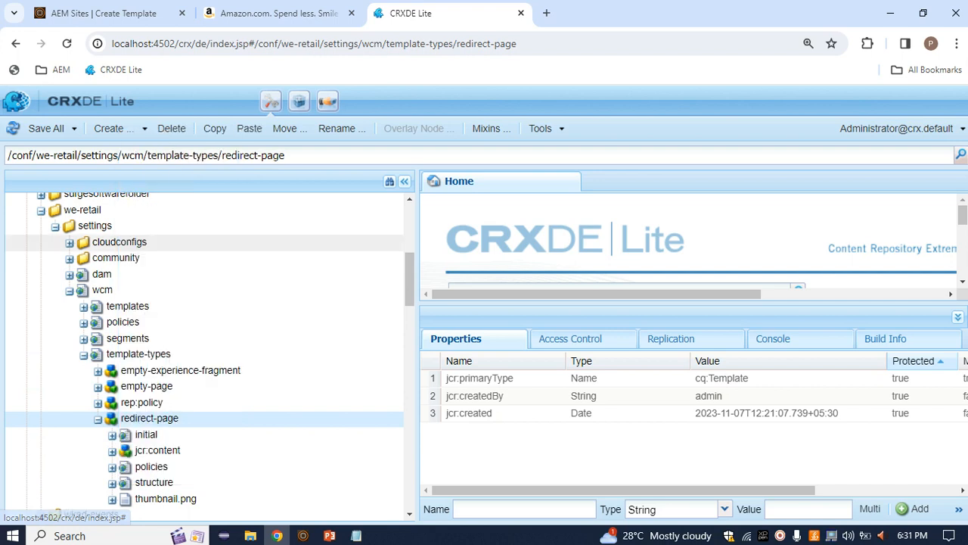
scroll(204, 355, "up", 5)
scroll(155, 395, "up", 3)
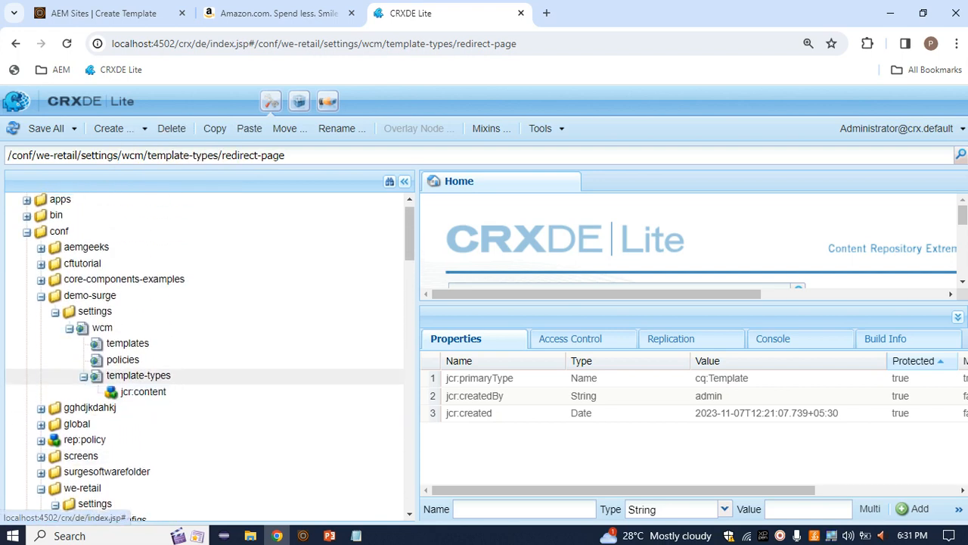
right_click(106, 397)
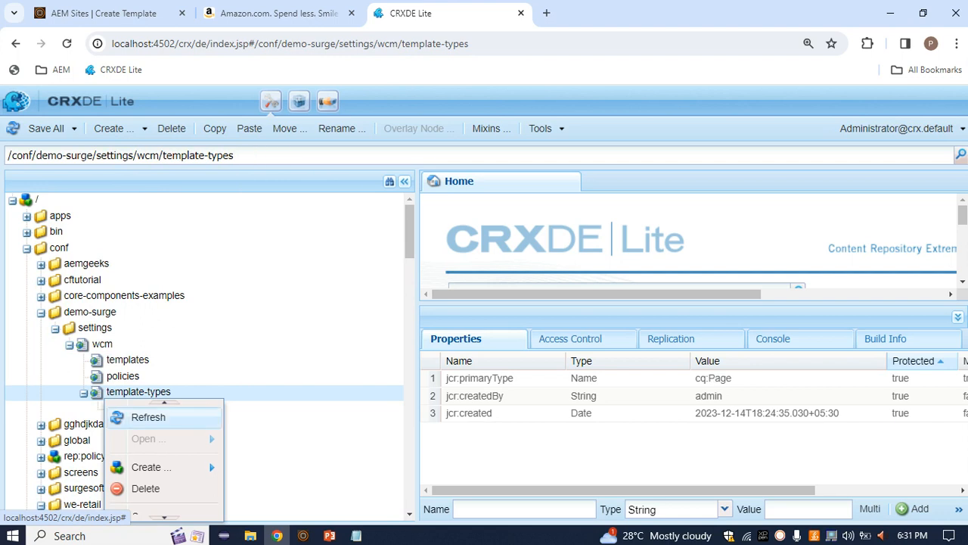
scroll(144, 504, "down", 1)
scroll(163, 485, "down", 2)
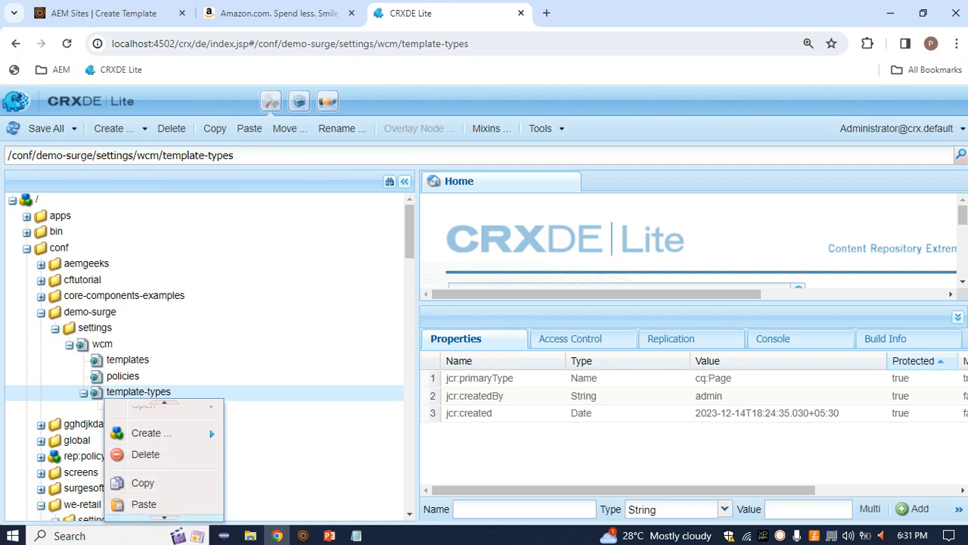
left_click(143, 482)
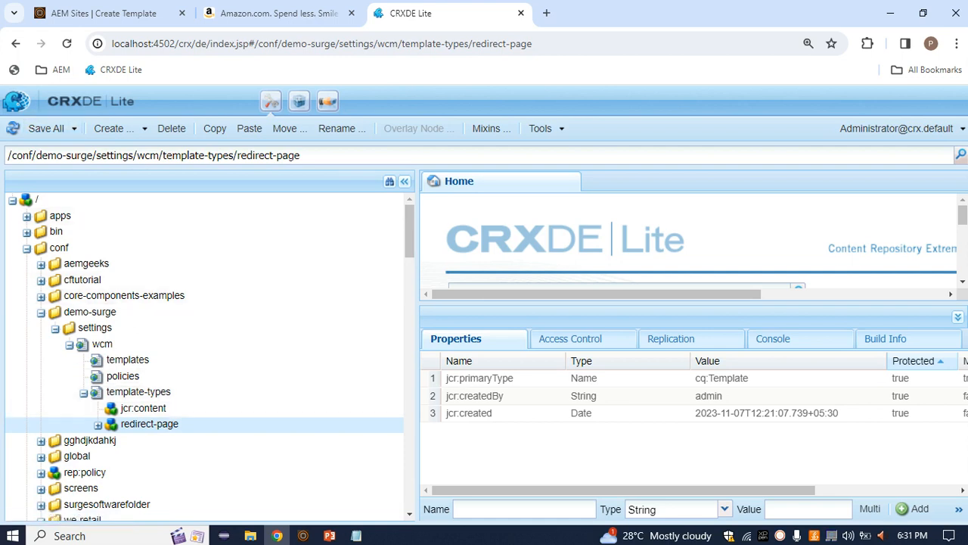
Expand the copied redirect-page down to initial/jcr:content and examine its sling:resourceType value.
left_click(98, 425)
scroll(162, 408, "down", 1)
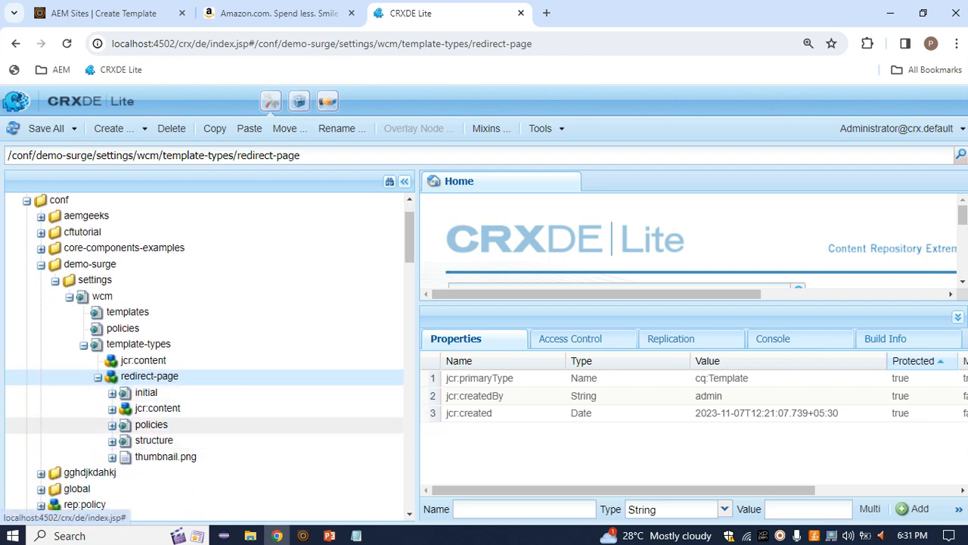
double_click(150, 394)
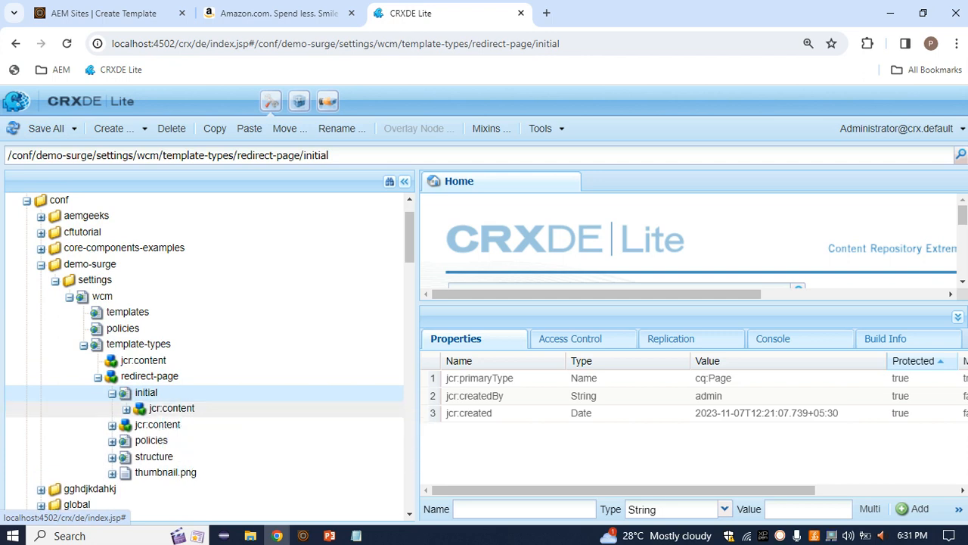
double_click(171, 409)
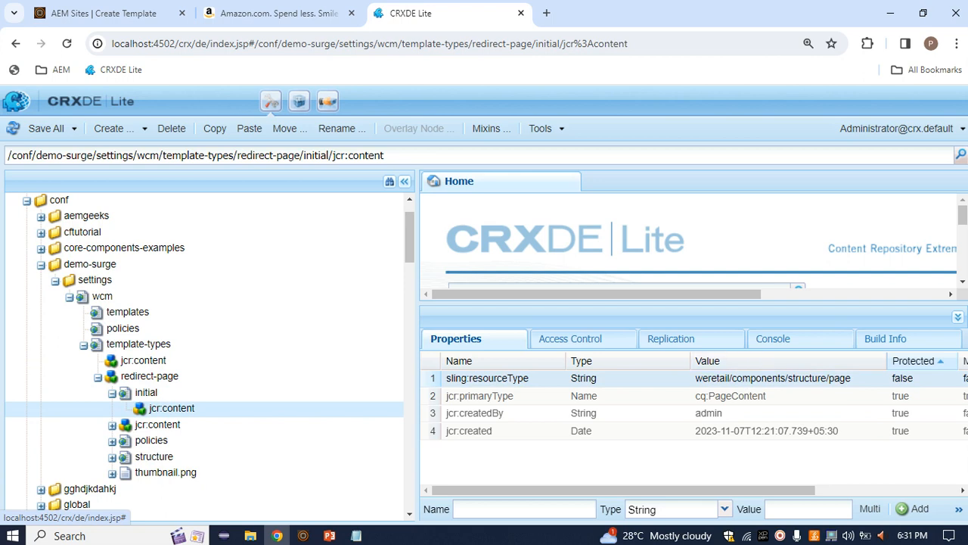
left_click_drag(702, 379, 780, 378)
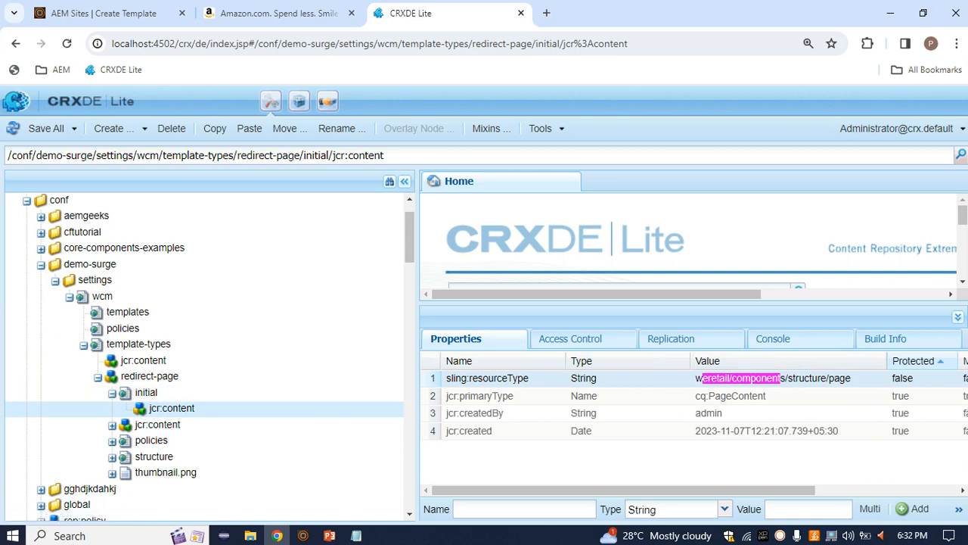
left_click(779, 395)
left_click_drag(852, 378, 694, 378)
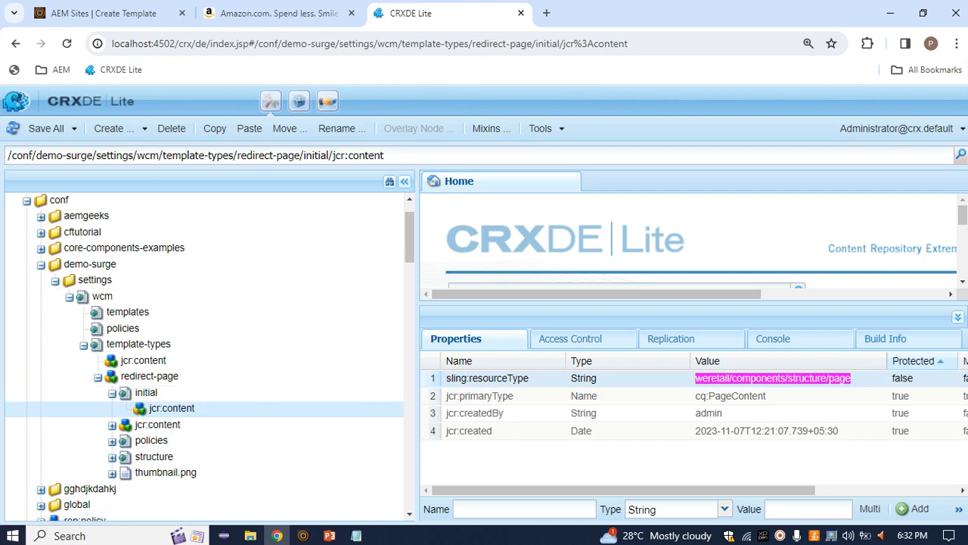
double_click(773, 378)
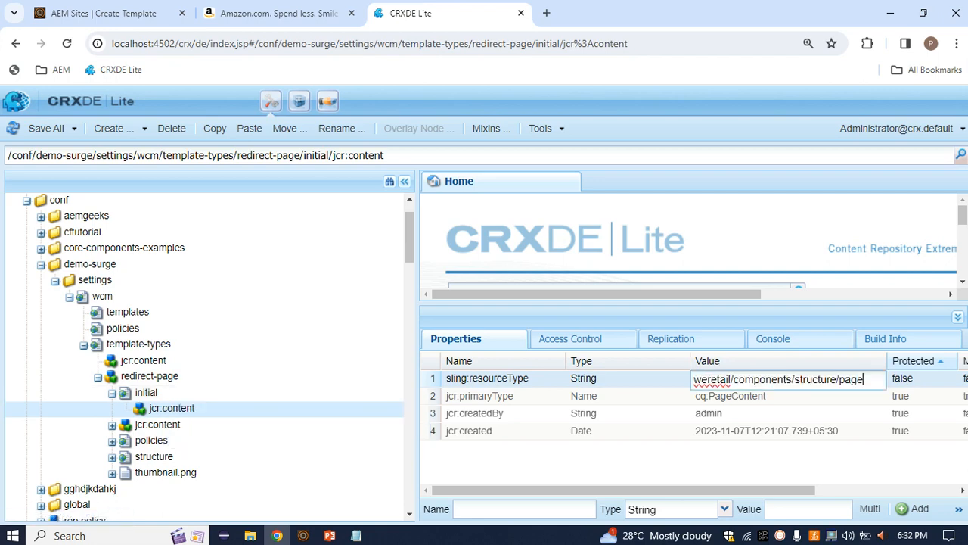
key("ctrl+a")
Expand the apps folder in the repository tree and collapse its settings subfolder.
scroll(151, 363, "down", 5)
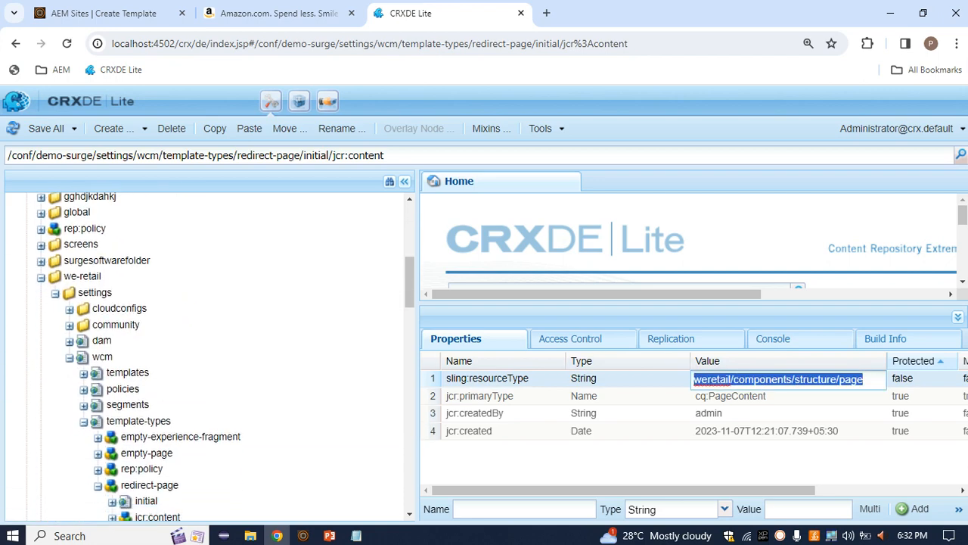
scroll(204, 355, "down", 15)
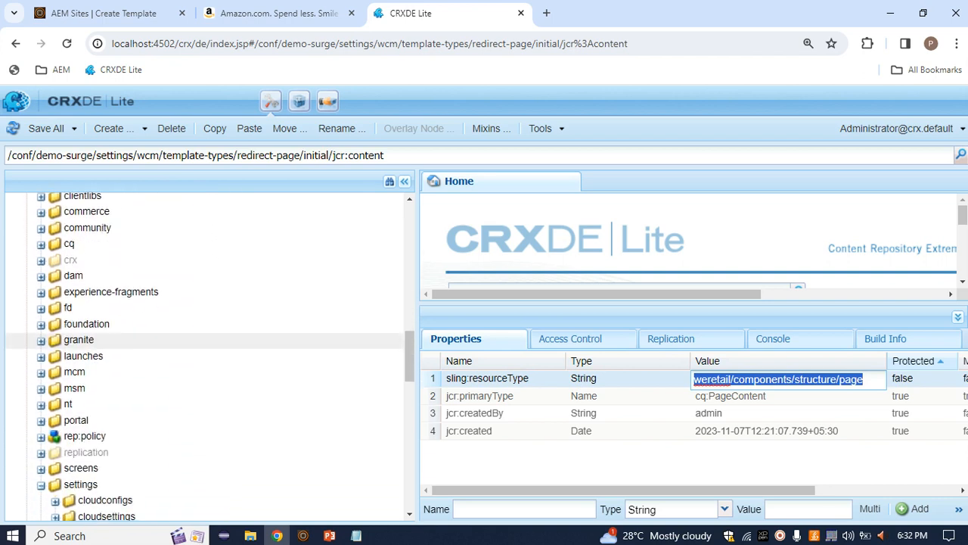
scroll(204, 355, "down", 15)
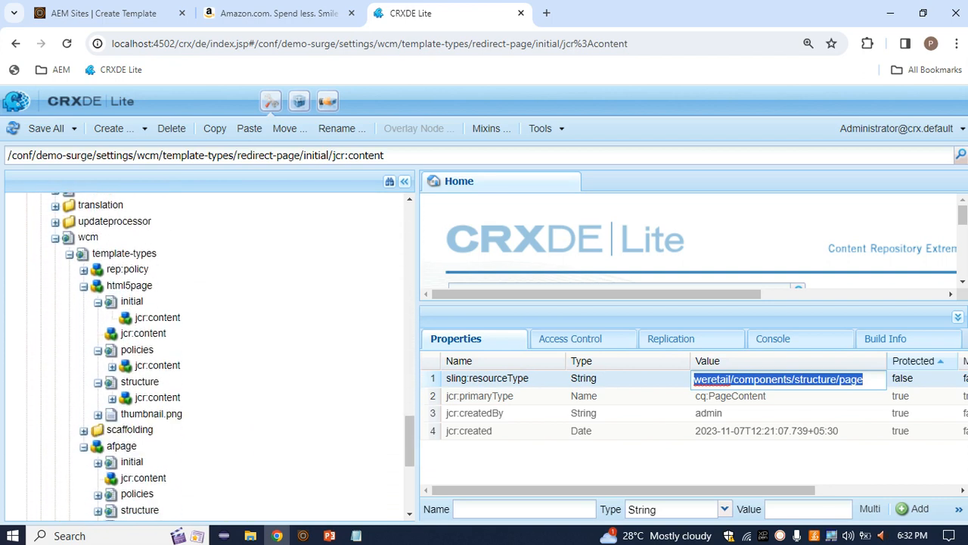
scroll(205, 356, "down", 5)
scroll(204, 356, "up", 20)
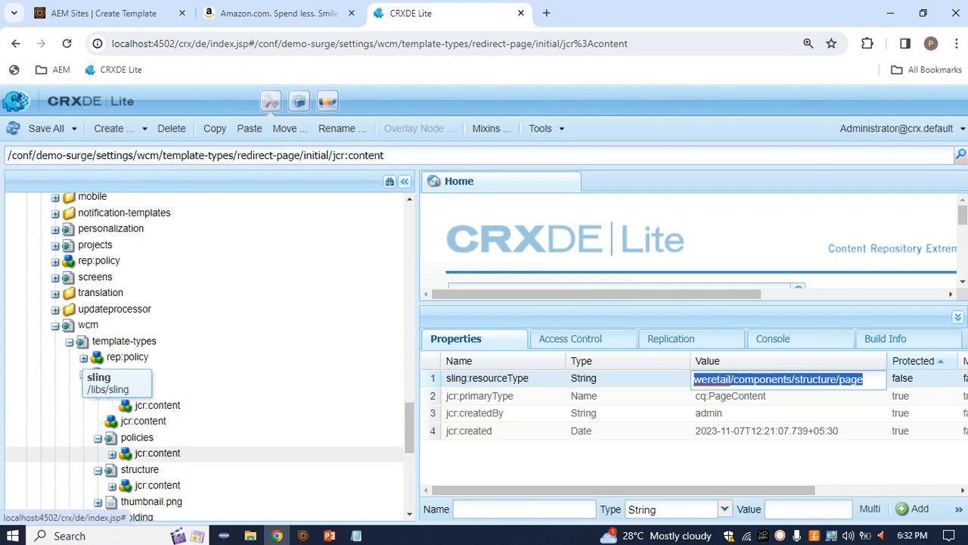
scroll(204, 355, "up", 10)
left_click(26, 217)
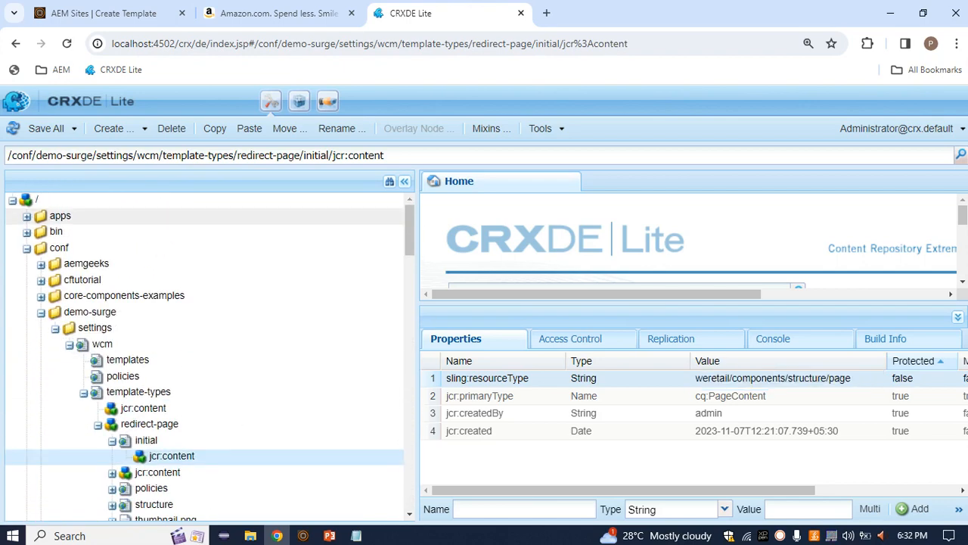
scroll(204, 355, "down", 4)
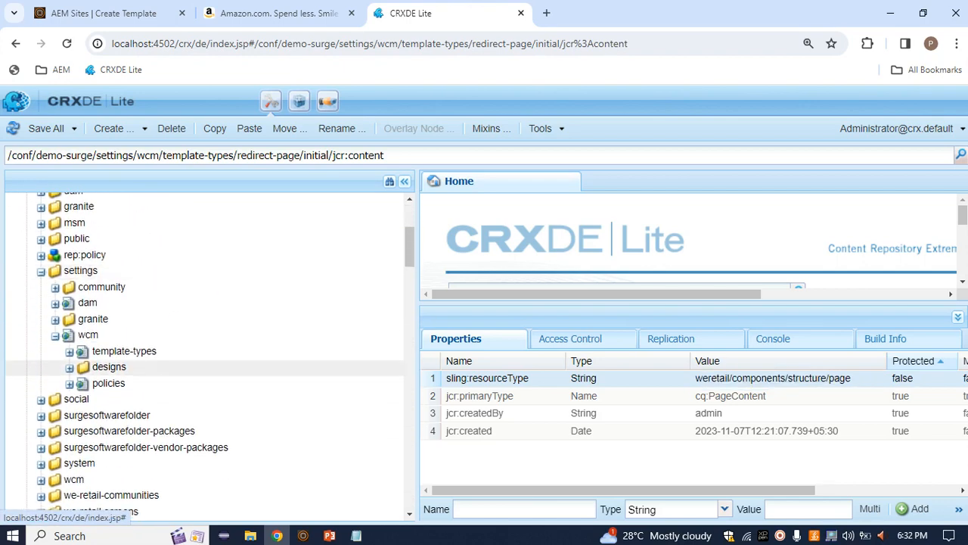
scroll(125, 351, "up", 1)
left_click(41, 304)
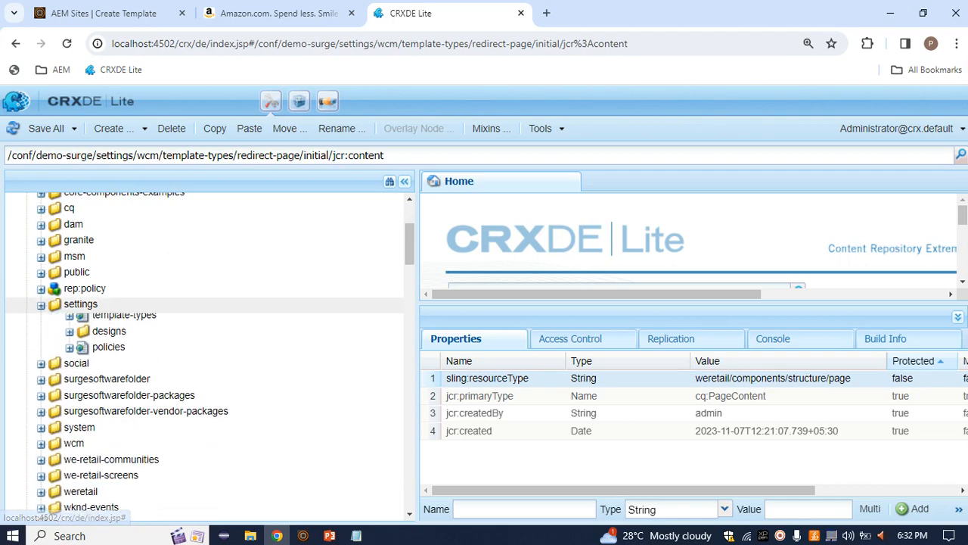
Locate the page component under /apps/surgesoftwarefolder/components and copy its repository path.
left_click(40, 336)
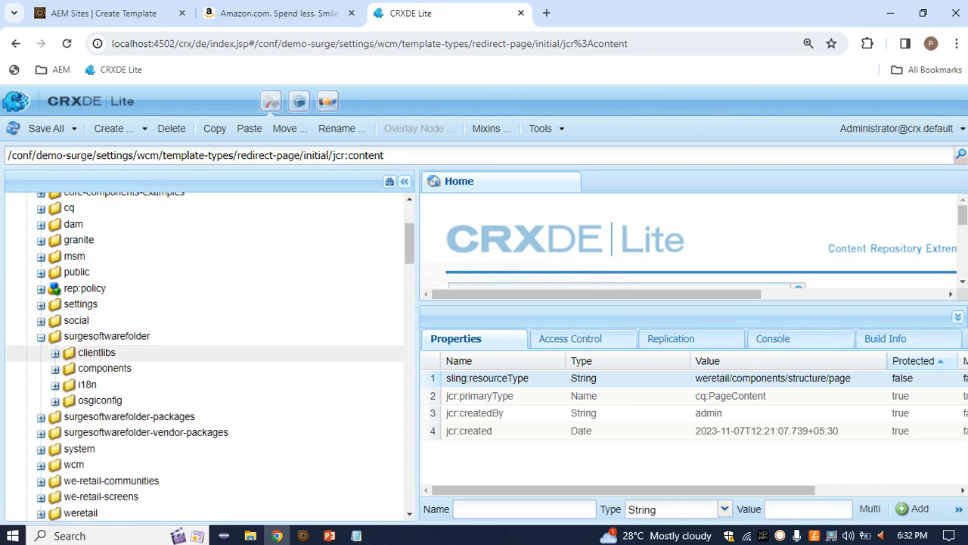
left_click(55, 367)
scroll(105, 288, "down", 5)
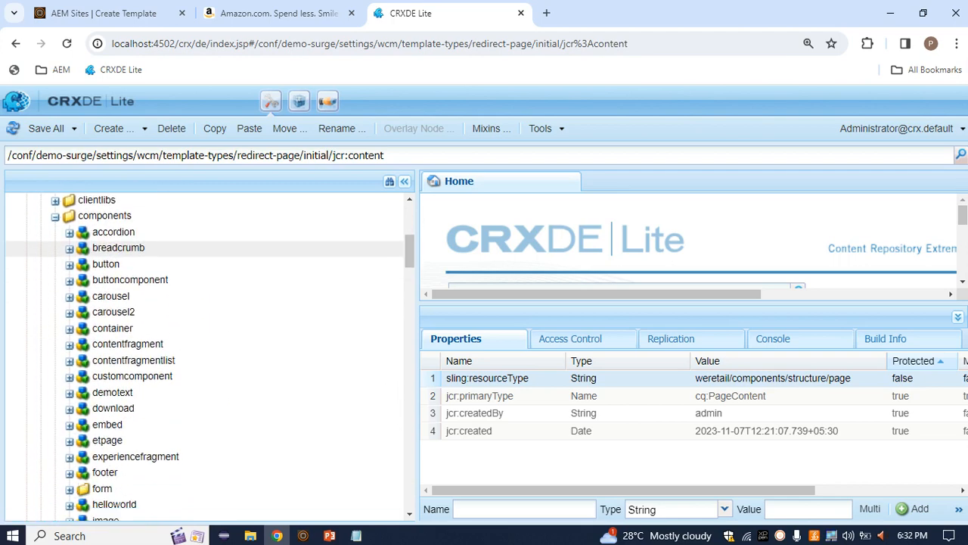
scroll(121, 377, "down", 1)
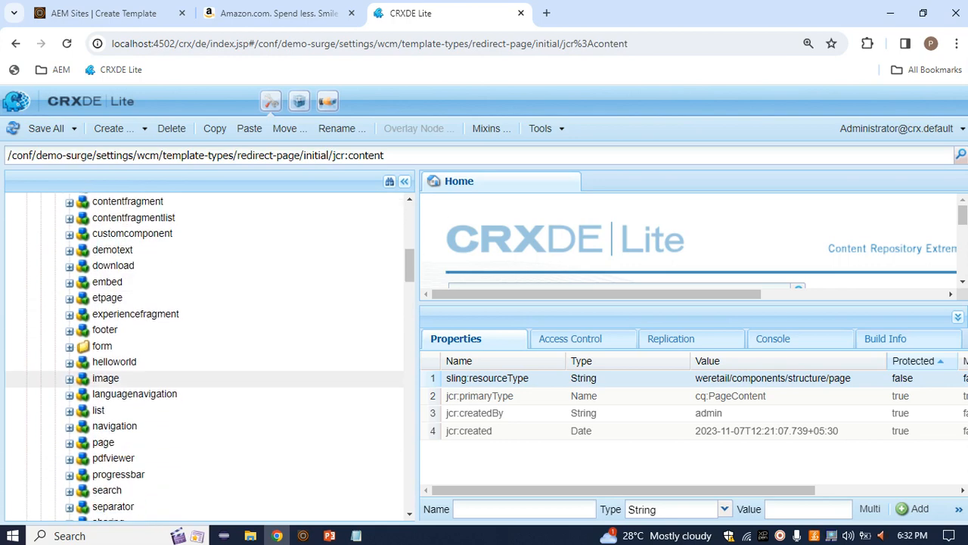
scroll(121, 355, "down", 5)
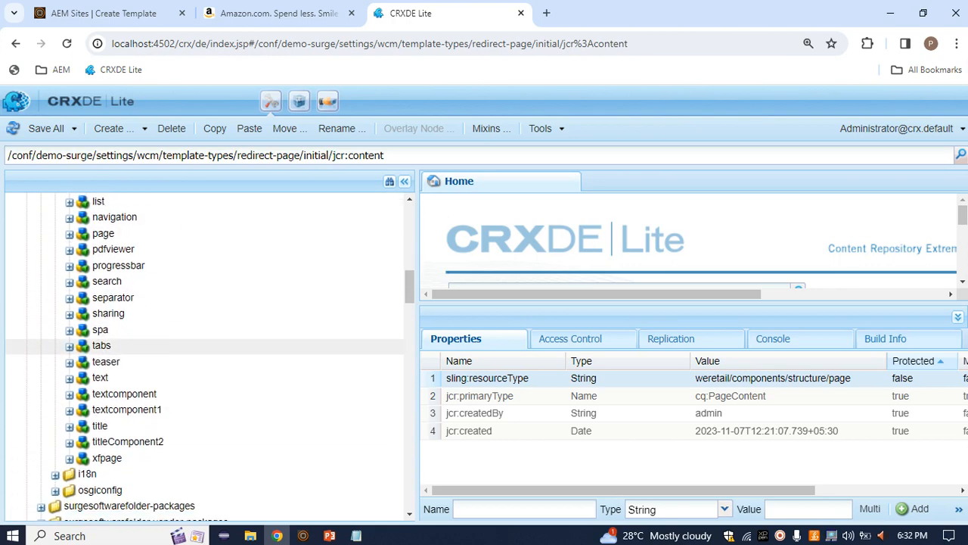
scroll(106, 431, "up", 2)
left_click(70, 339)
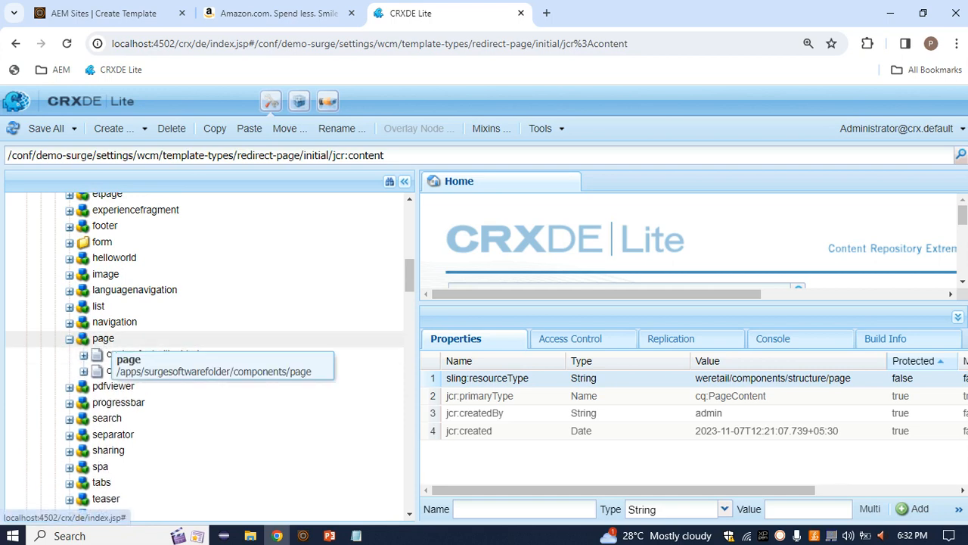
left_click(103, 338)
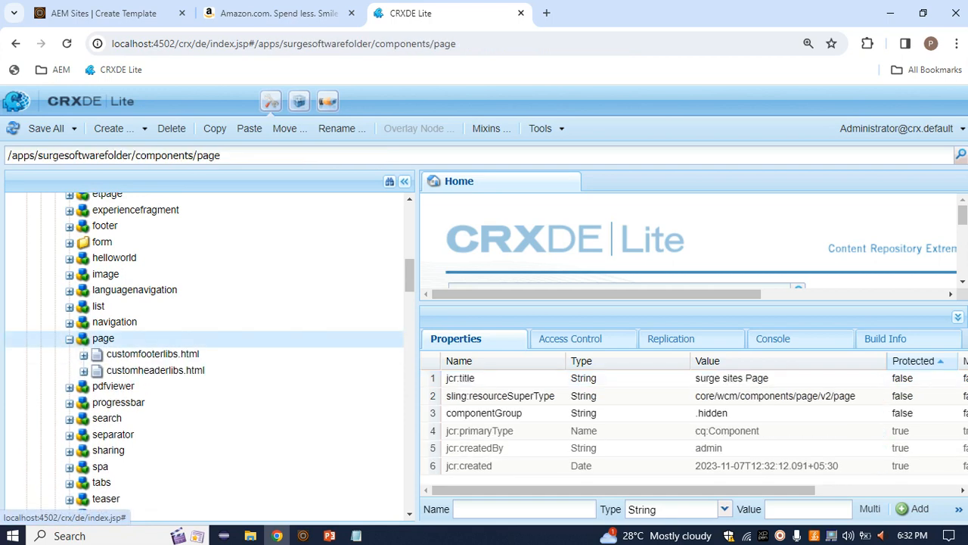
left_click(121, 155)
key("ctrl+c")
Set sling:resourceType on demo-surge redirect-page's initial/jcr:content to surgesoftwarefolder/components/page and save the changes.
scroll(129, 332, "up", 8)
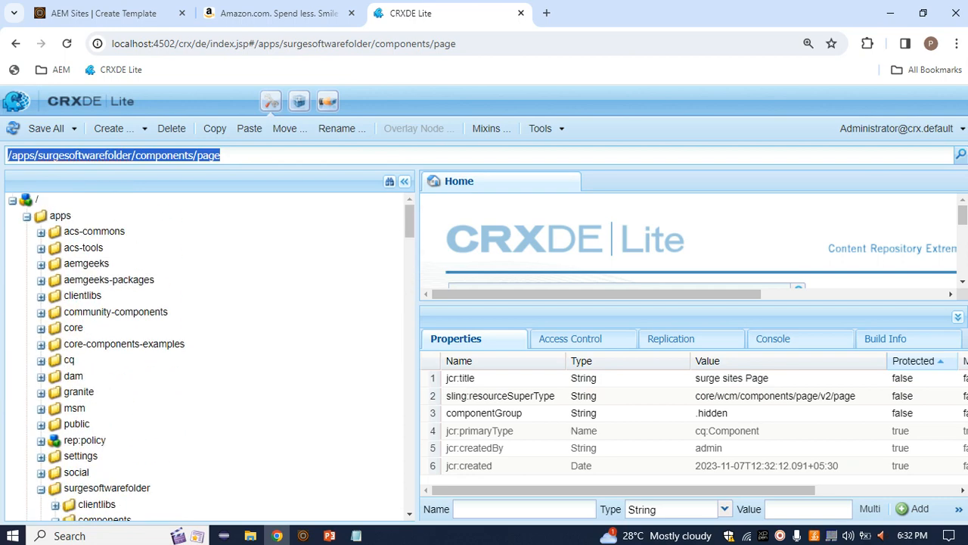
scroll(204, 355, "down", 10)
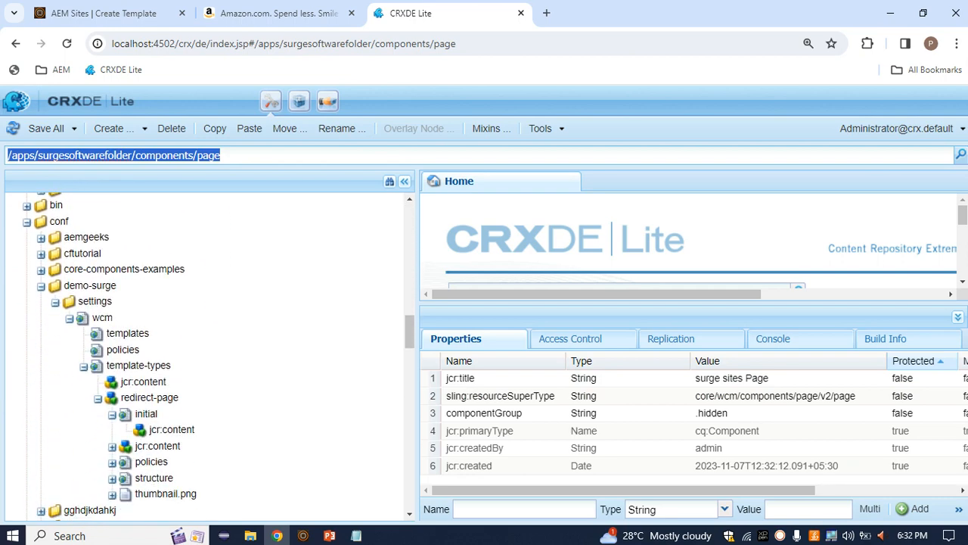
left_click(146, 414)
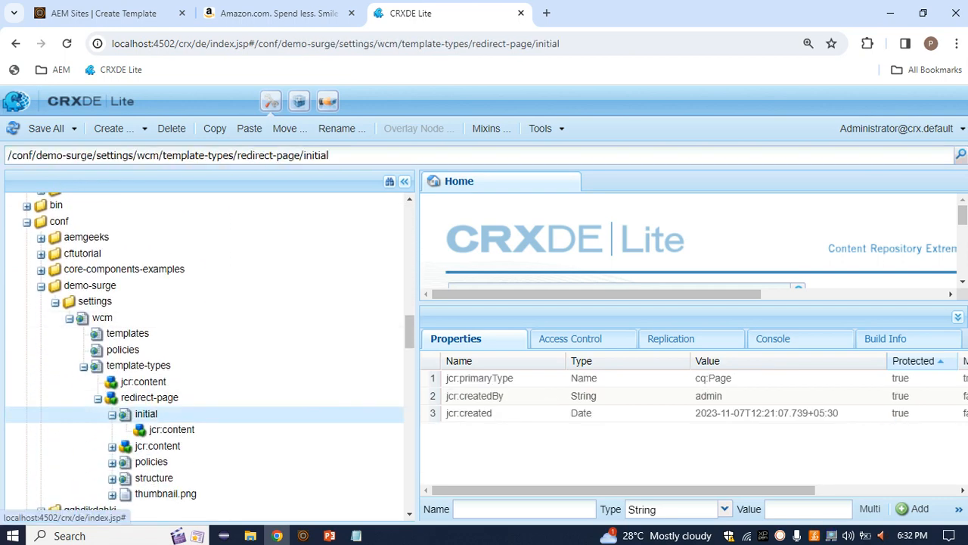
left_click(171, 429)
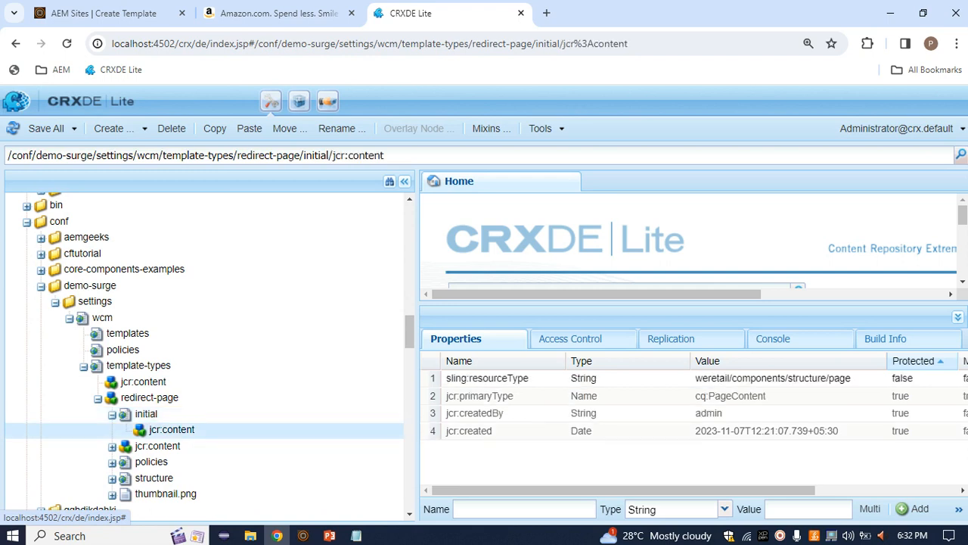
double_click(772, 378)
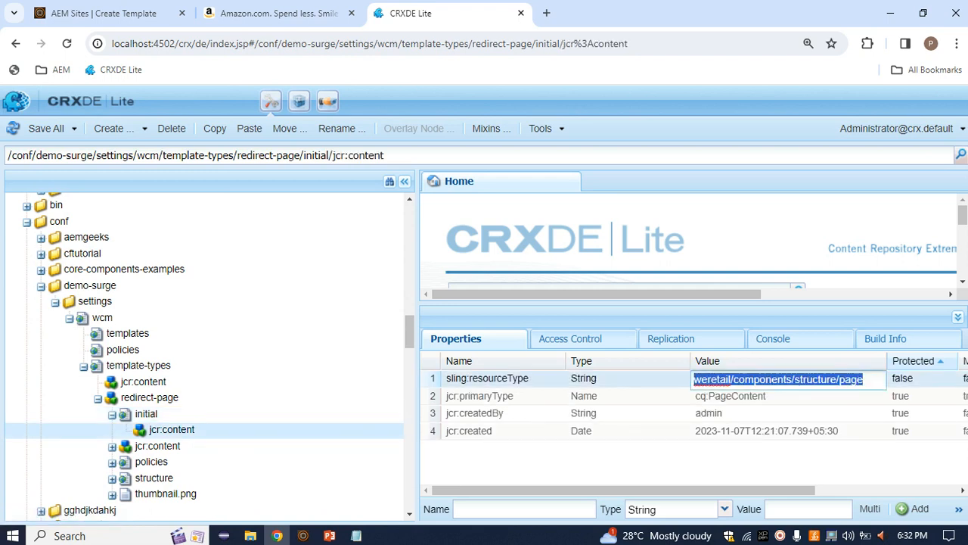
key("ctrl+v")
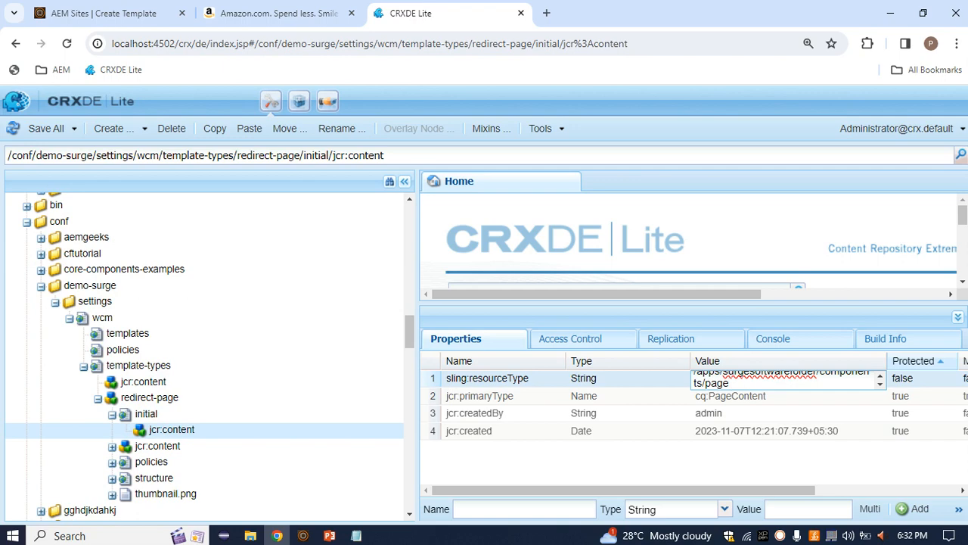
scroll(787, 380, "up", 1)
left_click_drag(717, 379, 694, 379)
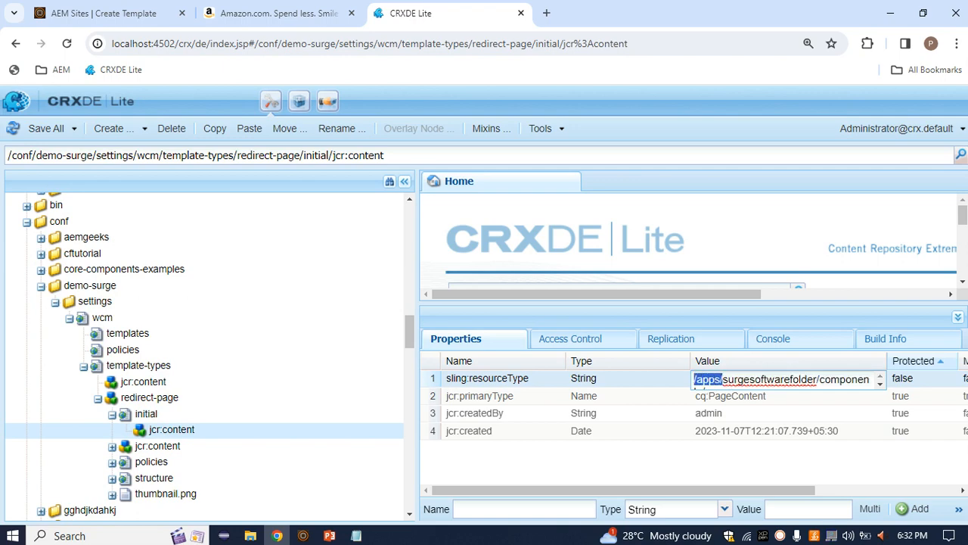
key("BackSpace")
left_click(693, 414)
left_click(47, 129)
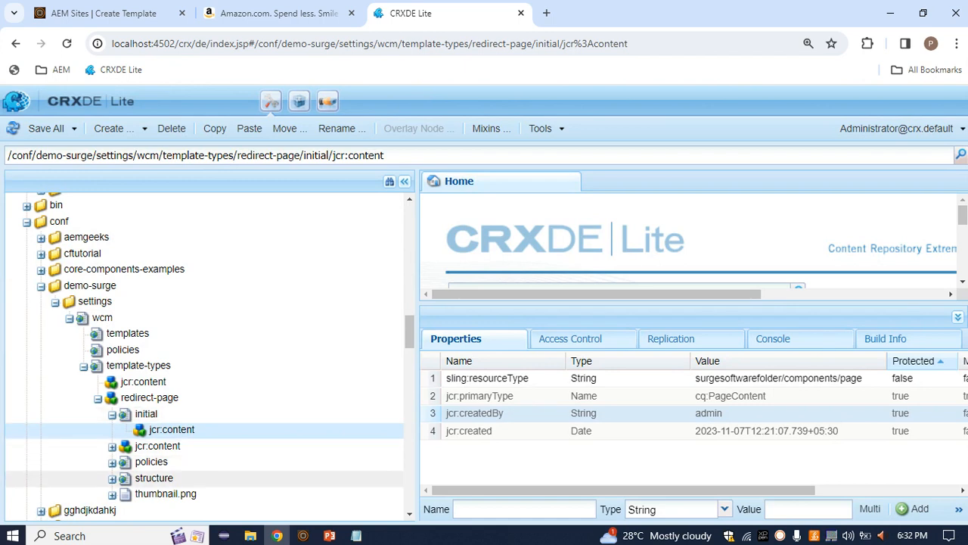
Set sling:resourceType on demo-surge redirect-page's structure/jcr:content to surgesoftwarefolder/components/page and save the changes.
double_click(153, 477)
double_click(172, 494)
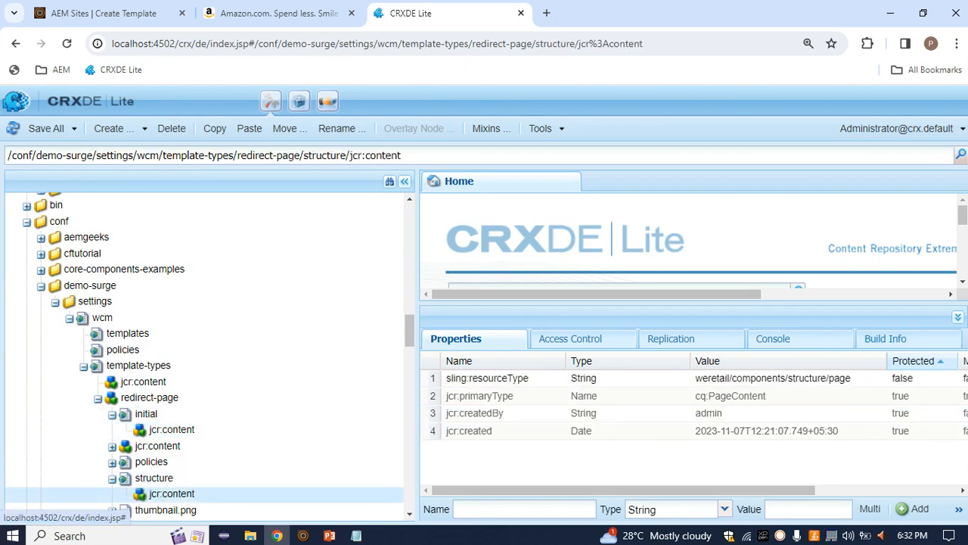
double_click(772, 378)
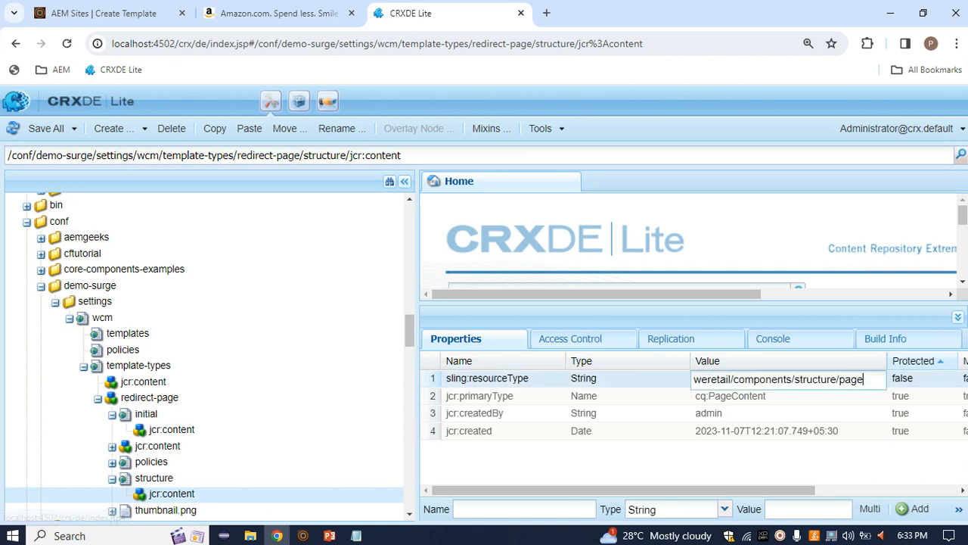
key("ctrl+a")
key("ctrl+v")
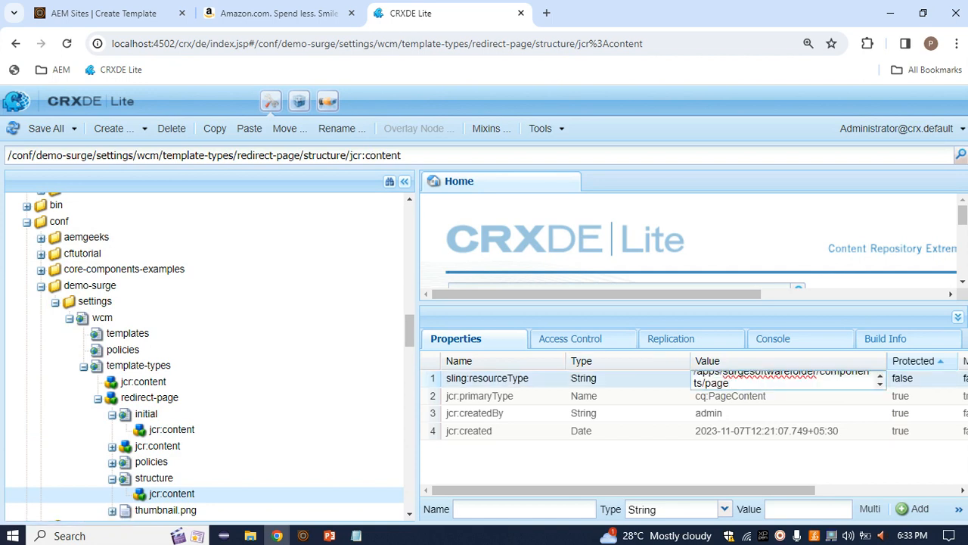
scroll(772, 378, "up", 1)
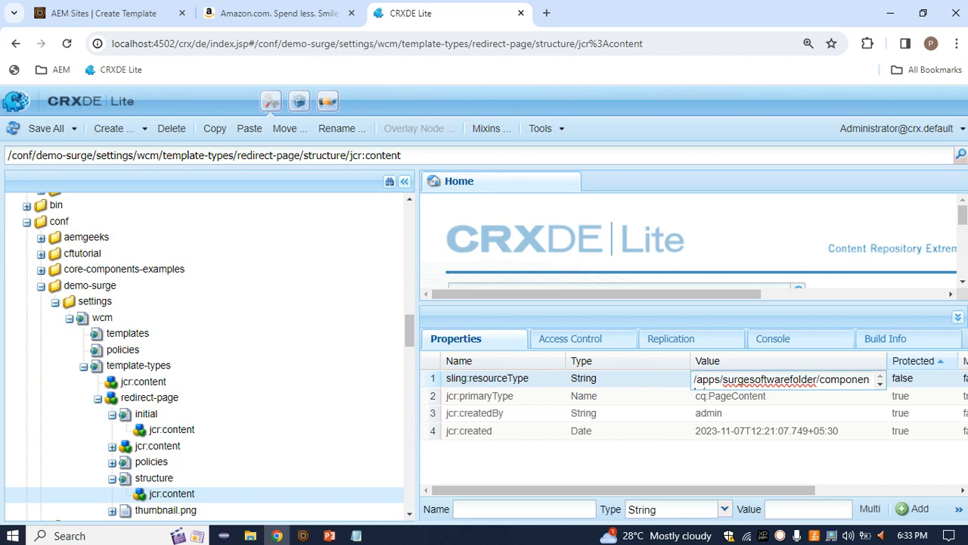
left_click_drag(722, 379, 870, 373)
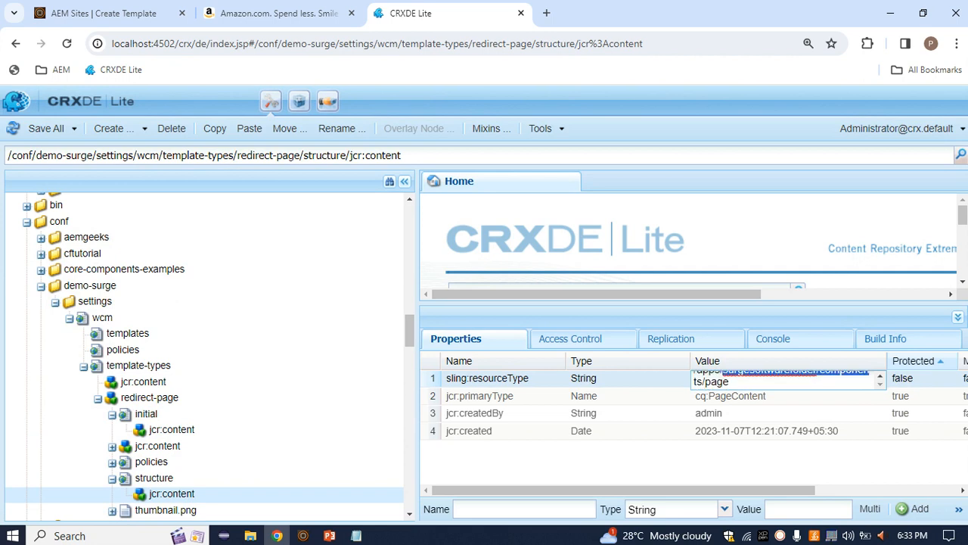
scroll(788, 379, "up", 1)
left_click(723, 379)
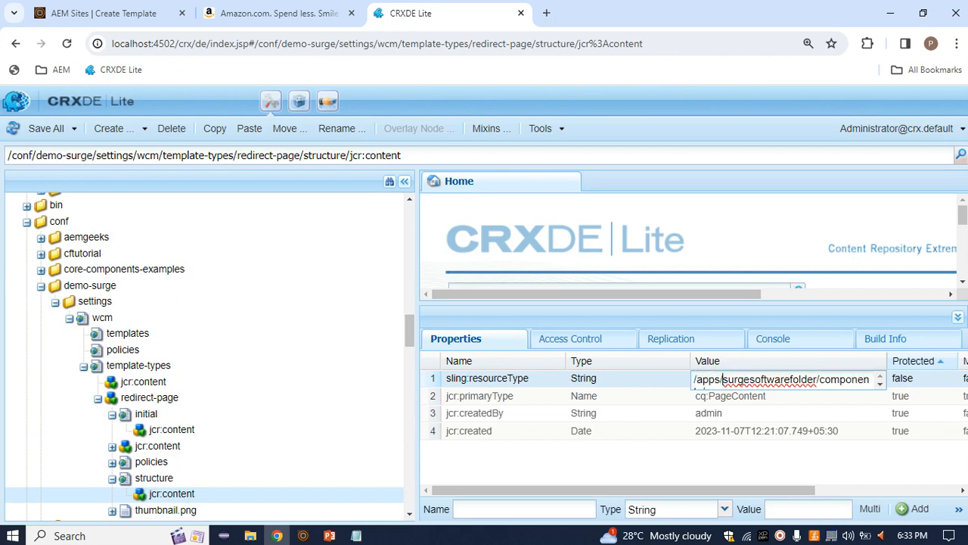
key("BackSpace")
key("BackSpace")
key("BackSpace")
key("BackSpace")
key("BackSpace")
key("BackSpace")
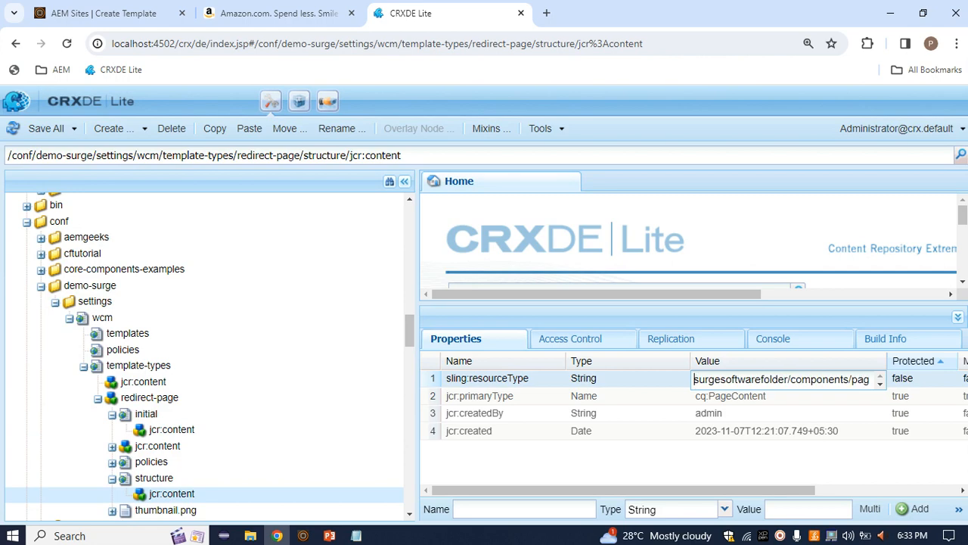
left_click(741, 413)
left_click(46, 128)
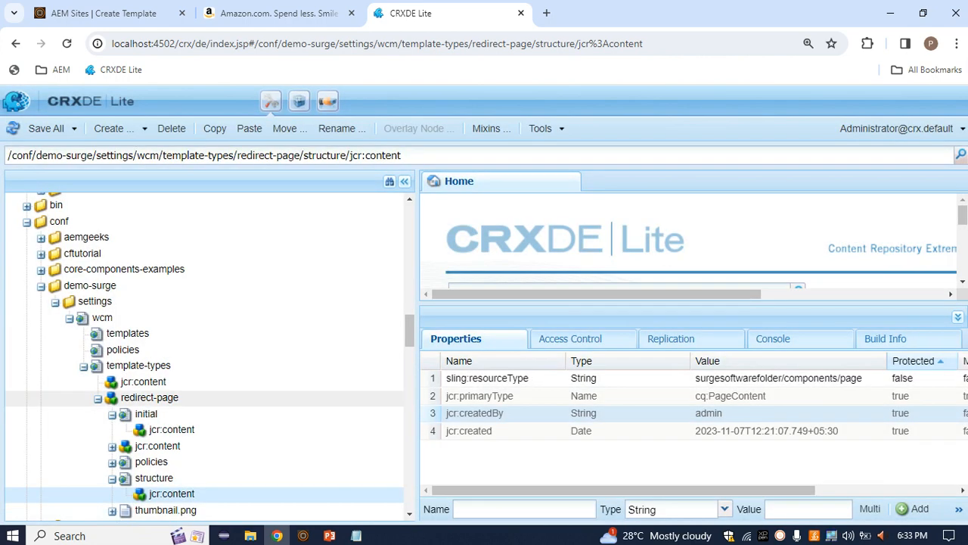
Examine the properties of redirect-page's policies/jcr:content node, then collapse the structure node.
scroll(227, 397, "down", 2)
double_click(151, 338)
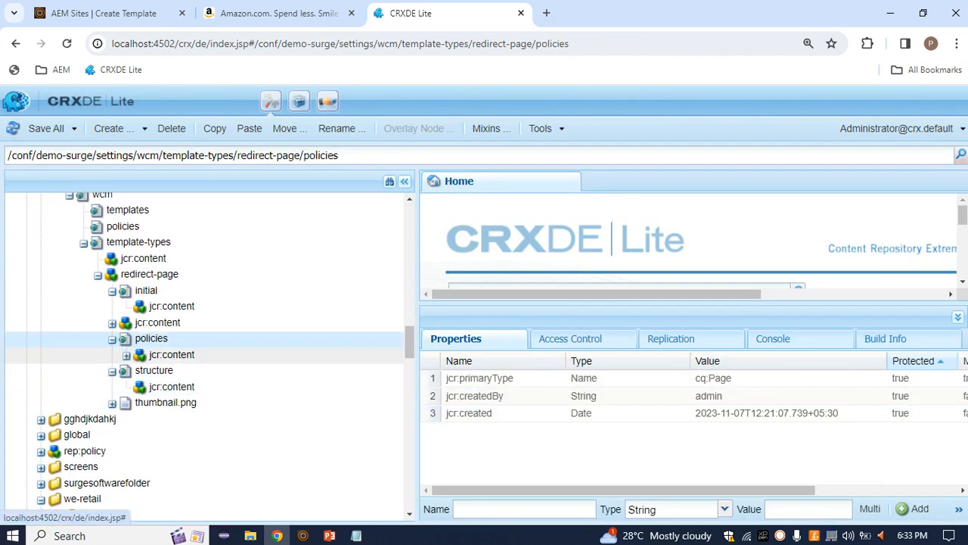
left_click(171, 355)
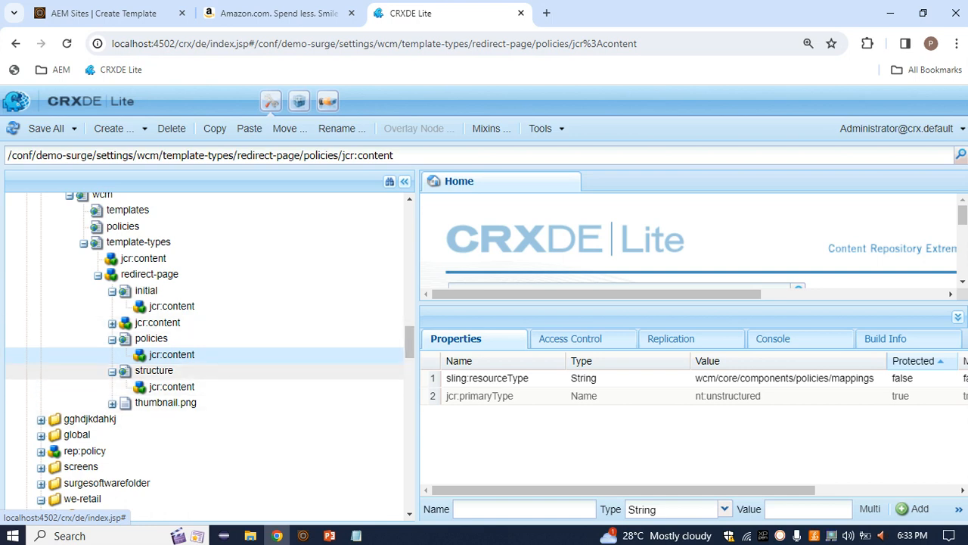
left_click(112, 372)
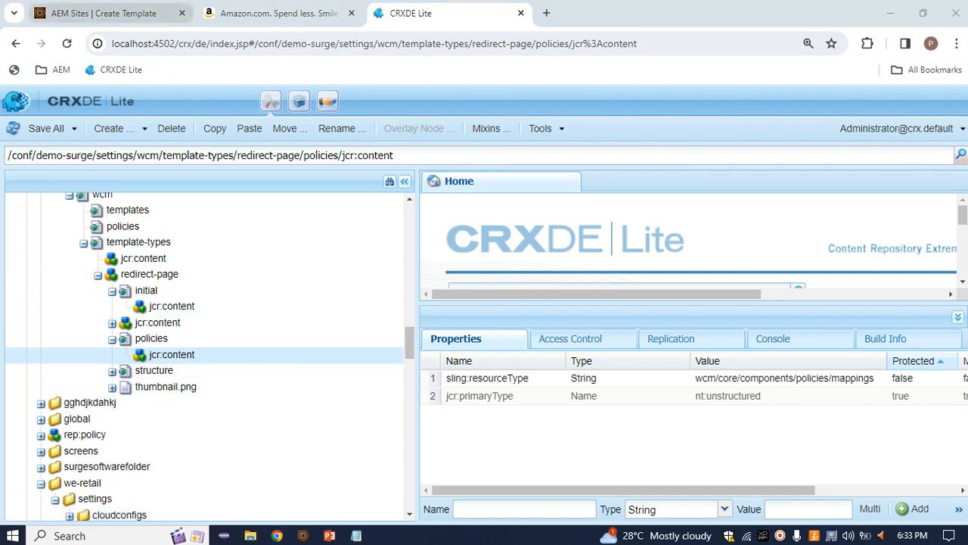
Reload the Create Template wizard to check the offered template types and return to CRXDE Lite.
left_click(104, 13)
left_click(66, 43)
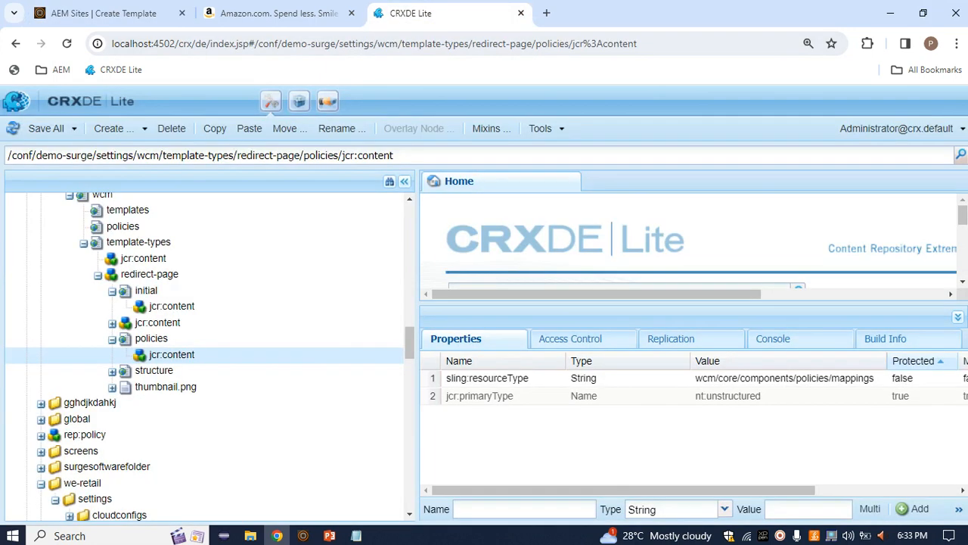
left_click(423, 13)
Examine the jcr:content properties directly under demo-surge's template-types, and collapse redirect-page's initial and policies nodes.
scroll(204, 261, "up", 2)
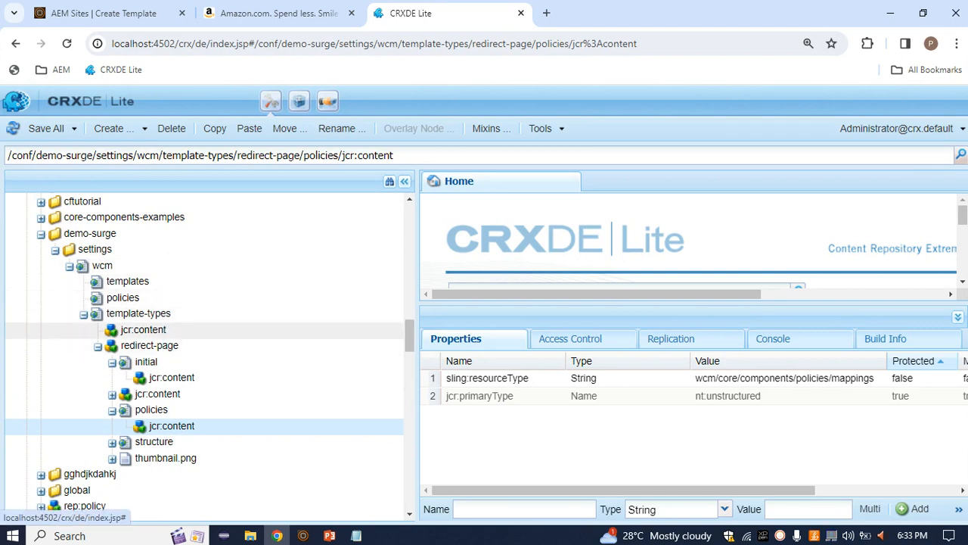
left_click(153, 330)
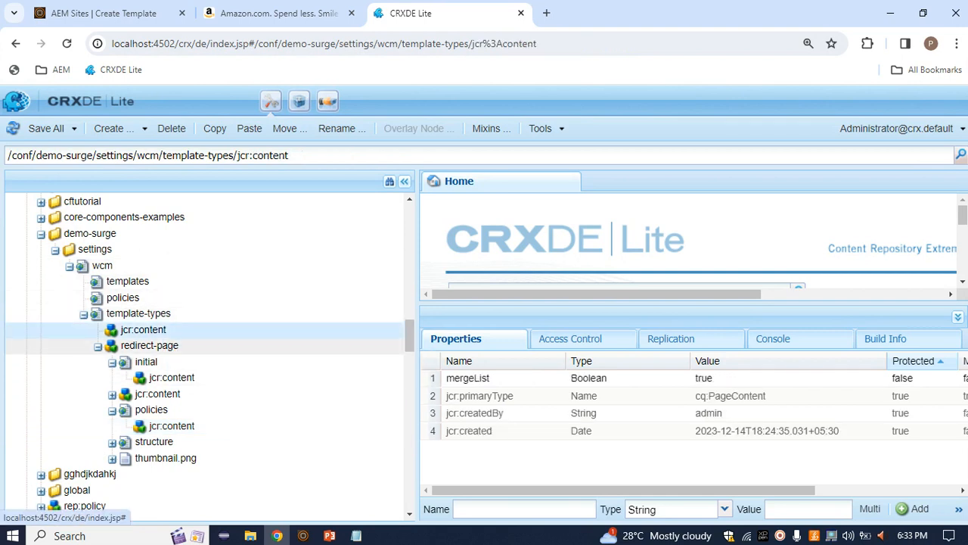
left_click(99, 346)
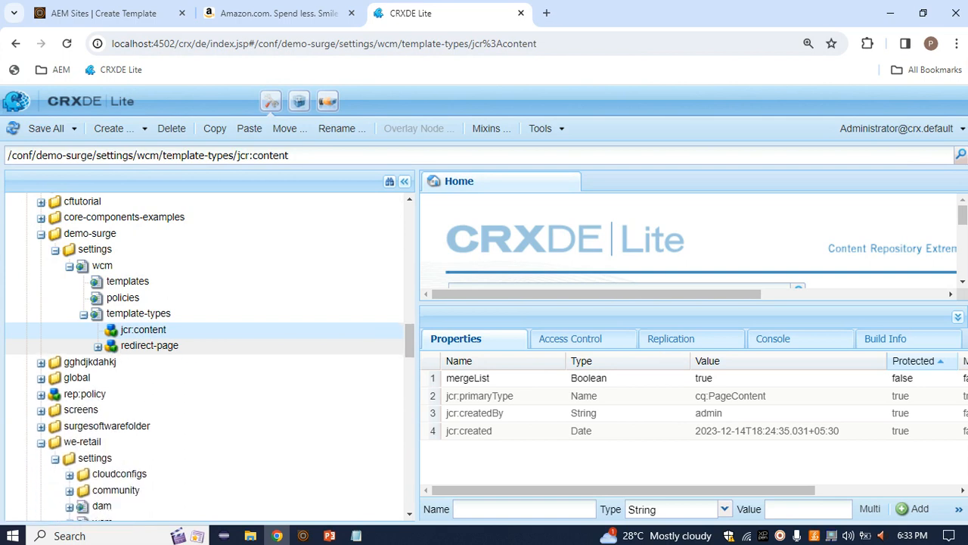
left_click(97, 346)
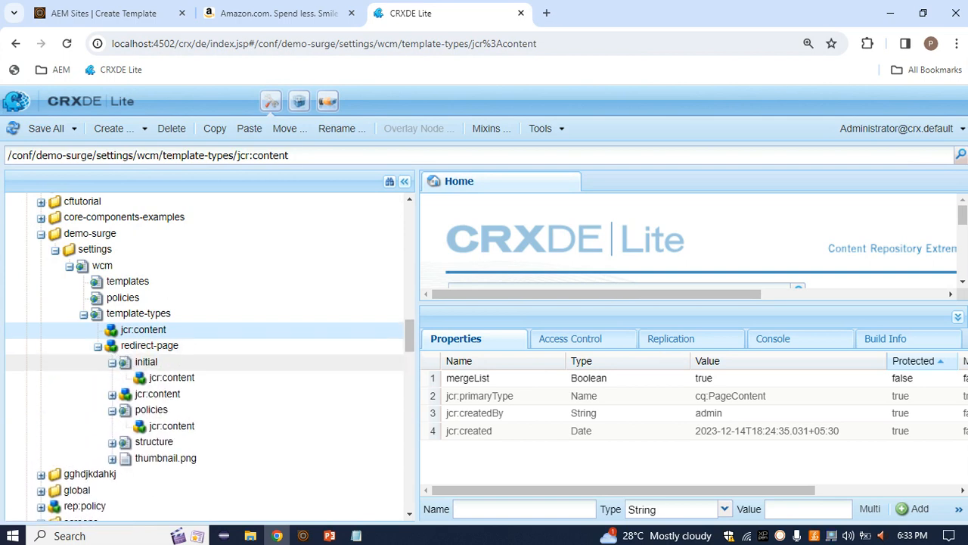
left_click(111, 362)
left_click(112, 393)
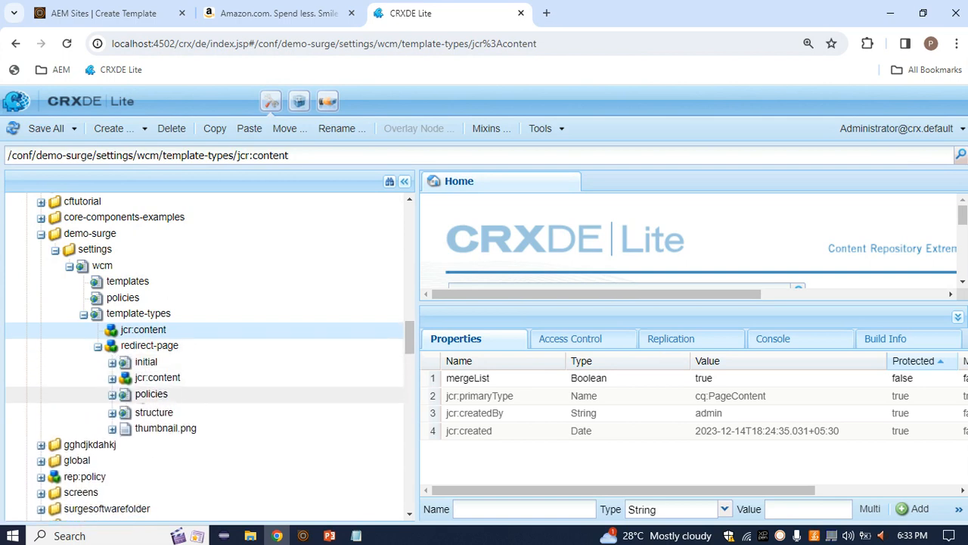
Set jcr:title on redirect-page's own jcr:content node to Demo Template Type and save the change.
left_click(158, 377)
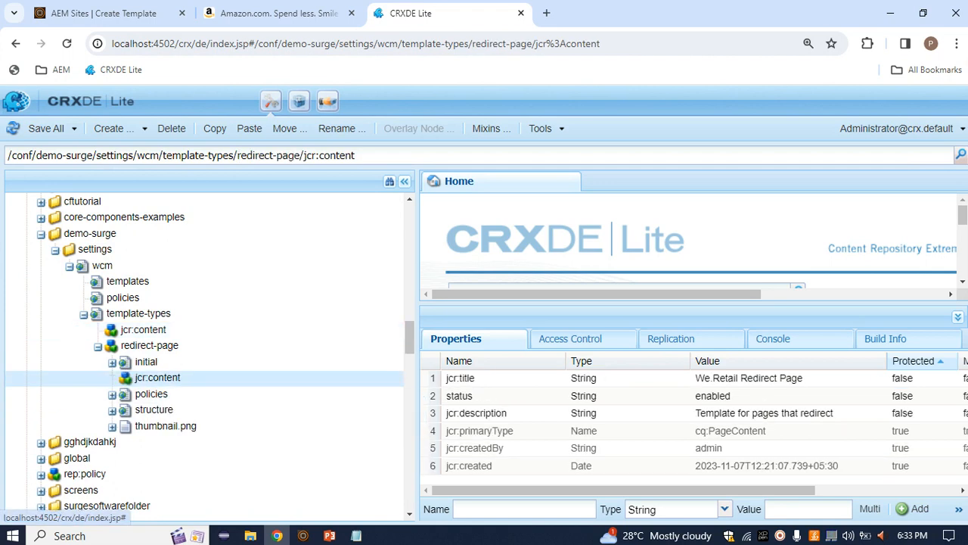
double_click(750, 378)
key("ctrl+a")
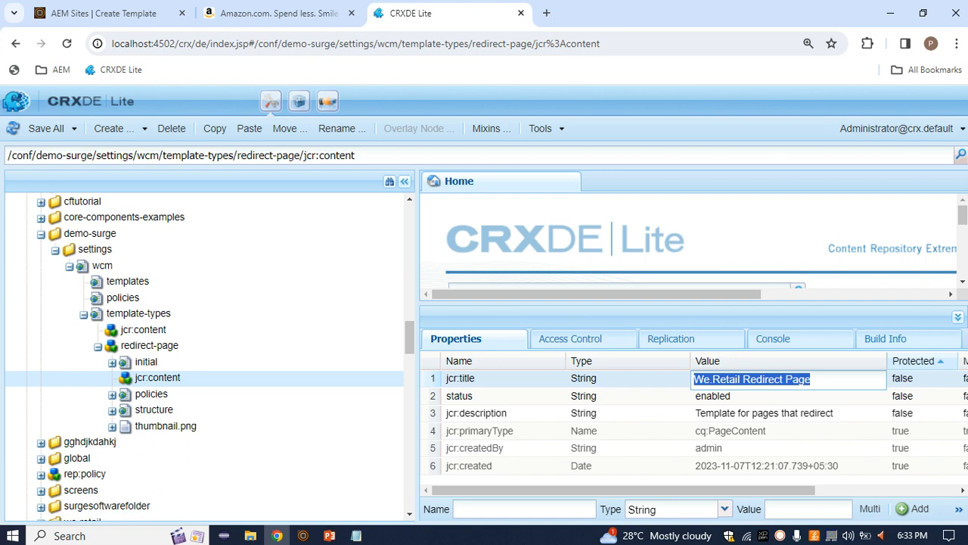
type("Demo Ei")
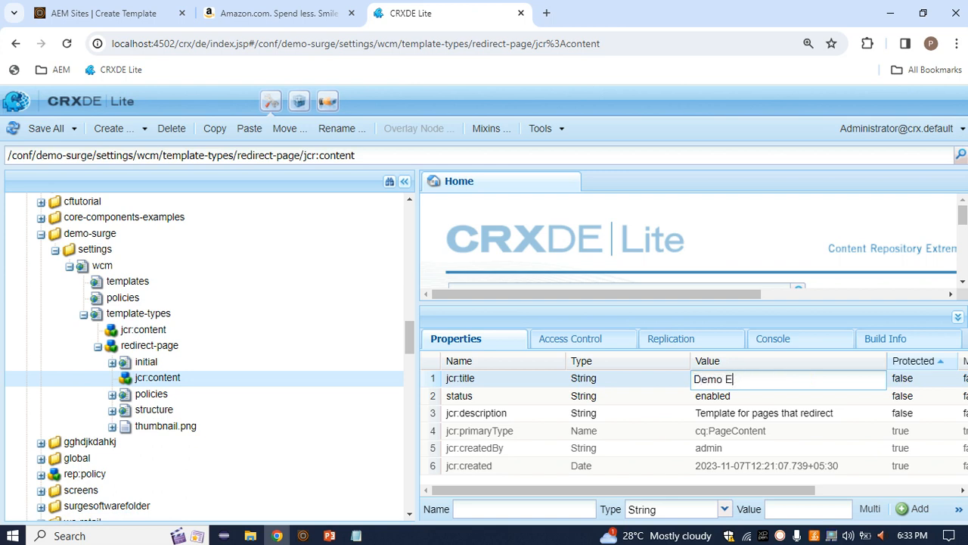
type("Template Type")
key("Return")
key("ctrl+s")
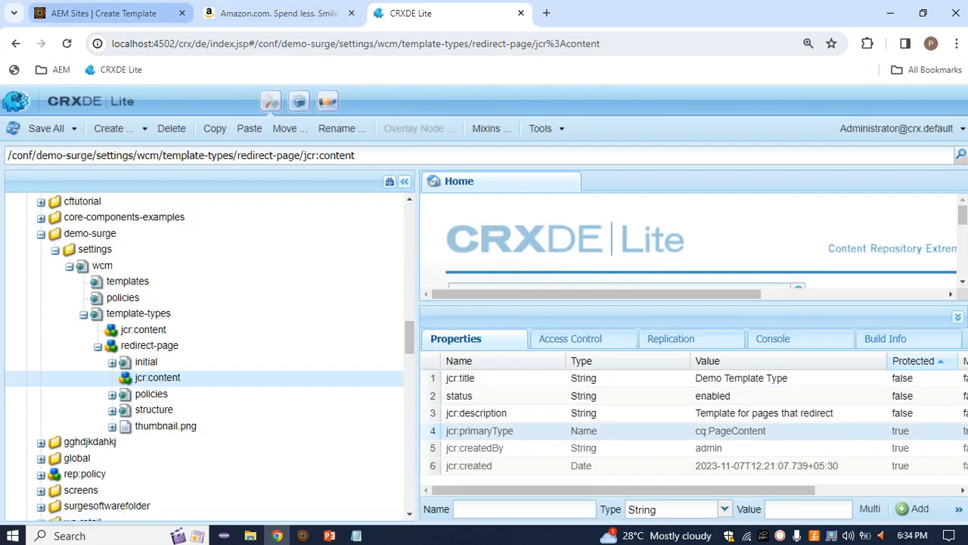
Reload the Create Template wizard in AEM Sites and proceed to the template details with Demo Template Type selected.
left_click(103, 13)
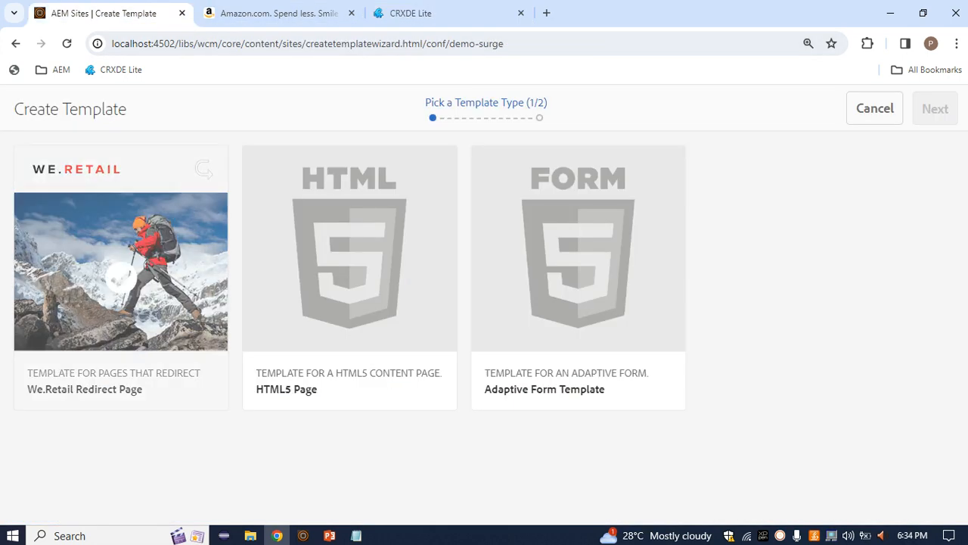
left_click(121, 277)
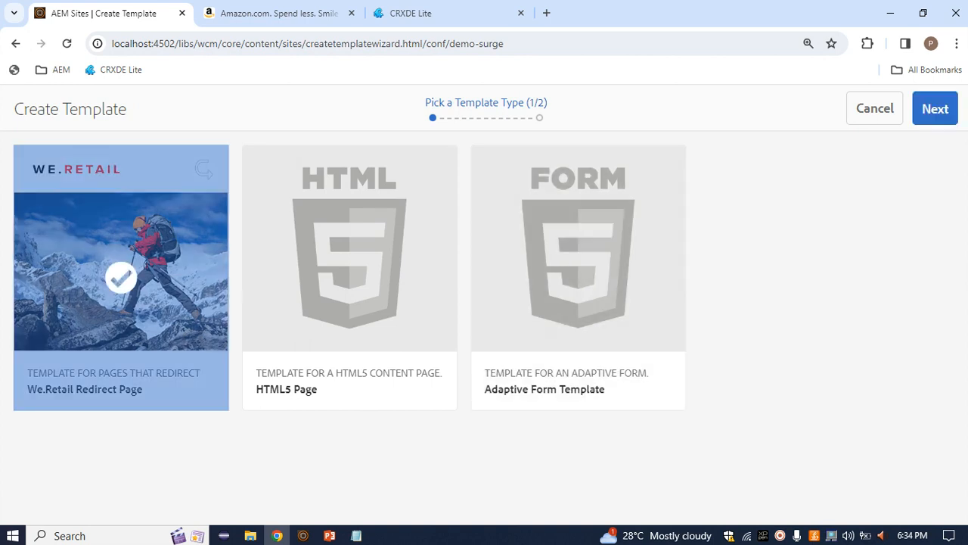
key("F5")
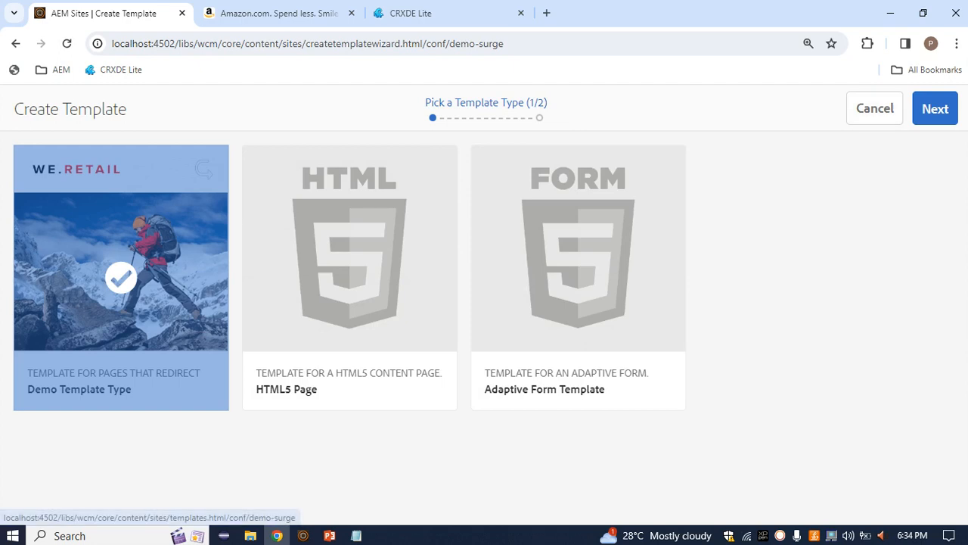
left_click(935, 109)
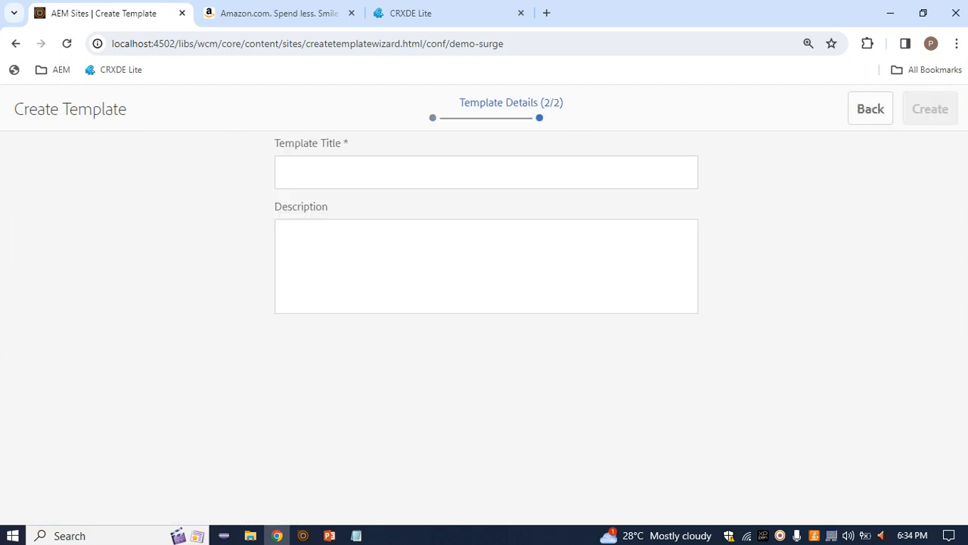
Title the new template Editable_Template, create it and finish the wizard without opening the template.
left_click(360, 173)
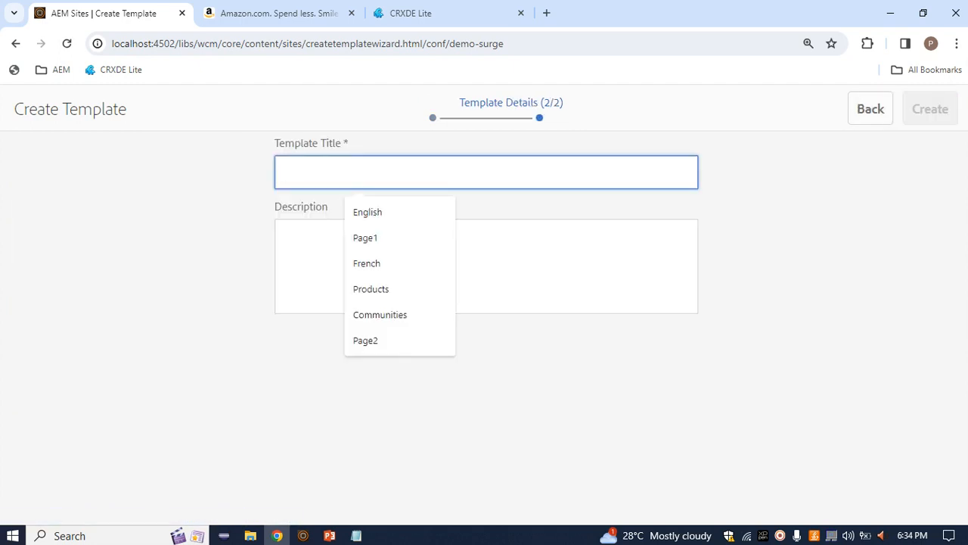
type("Edoit")
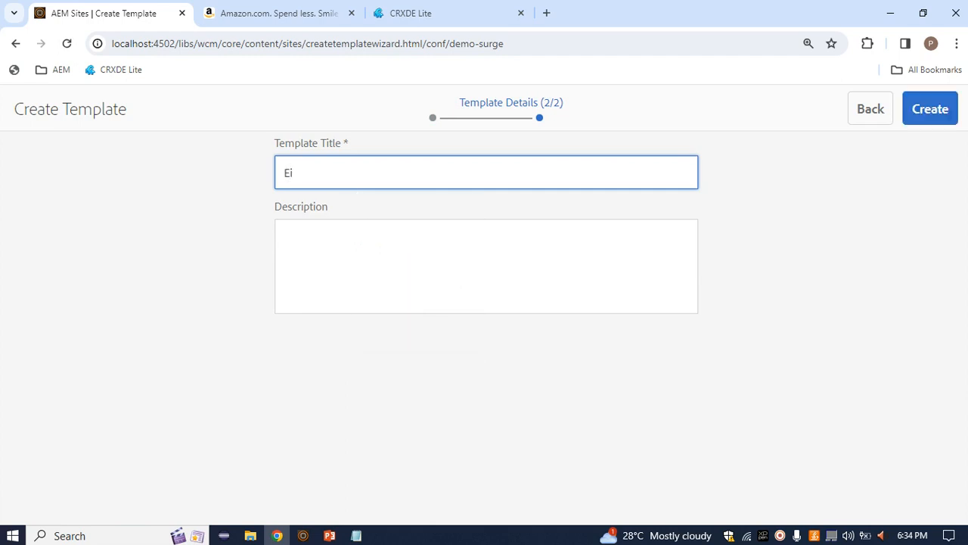
key("BackSpace")
key("BackSpace")
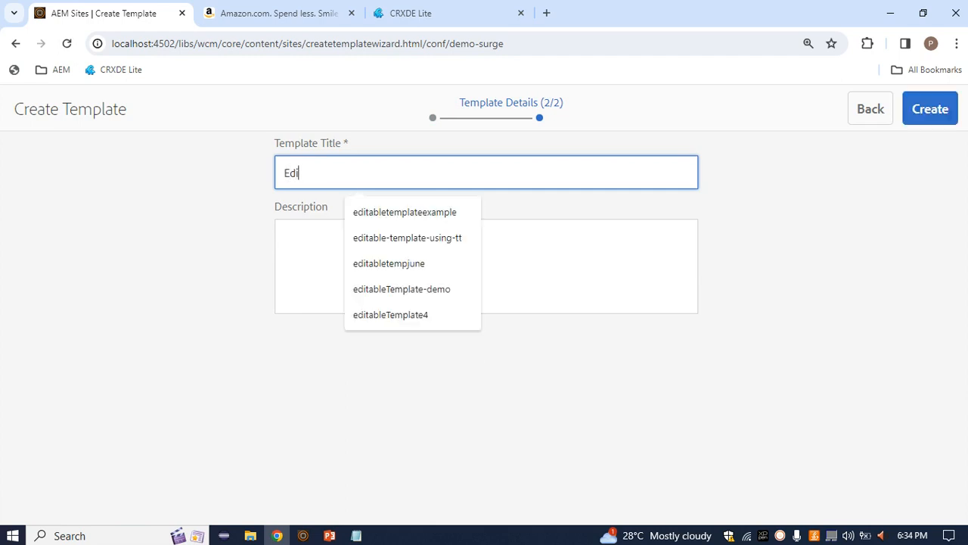
type("itable Template")
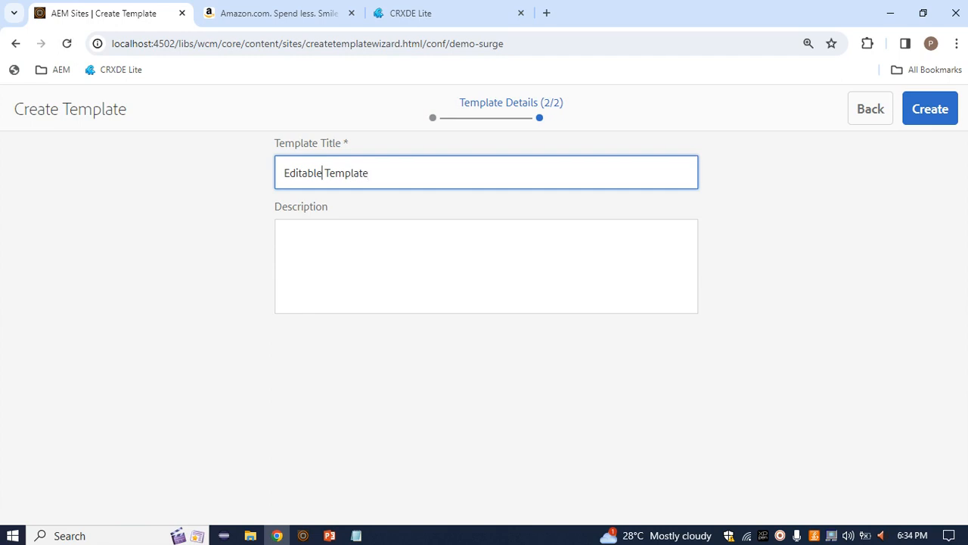
key("BackSpace")
type("_")
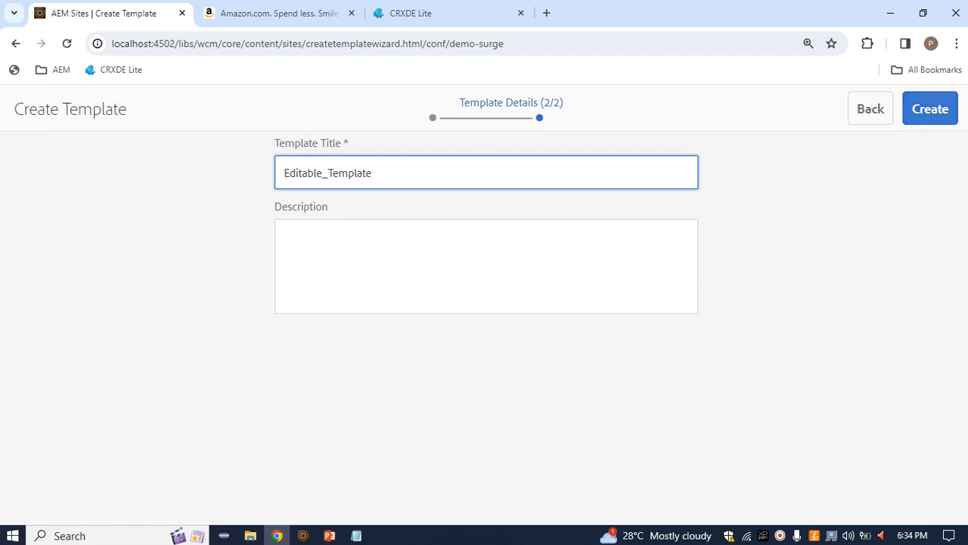
left_click(930, 109)
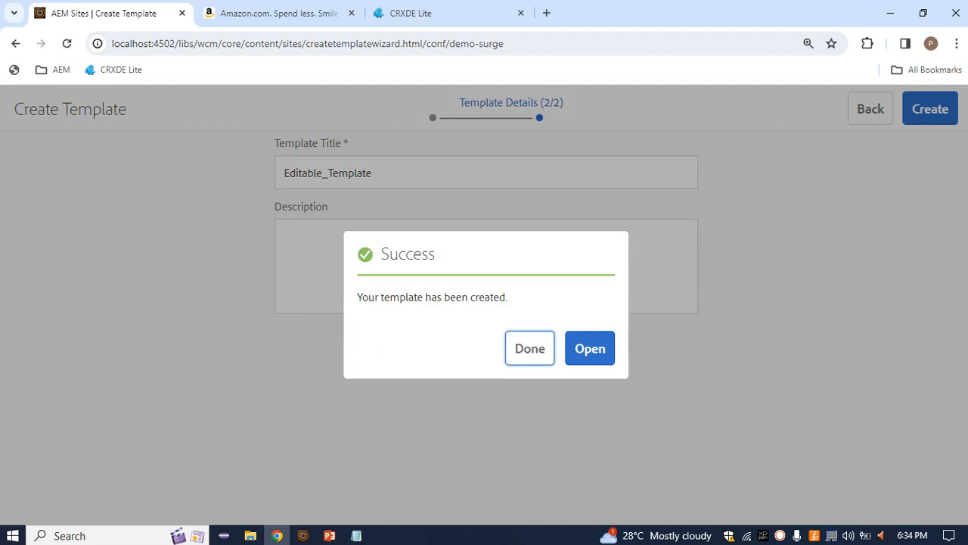
key("Return")
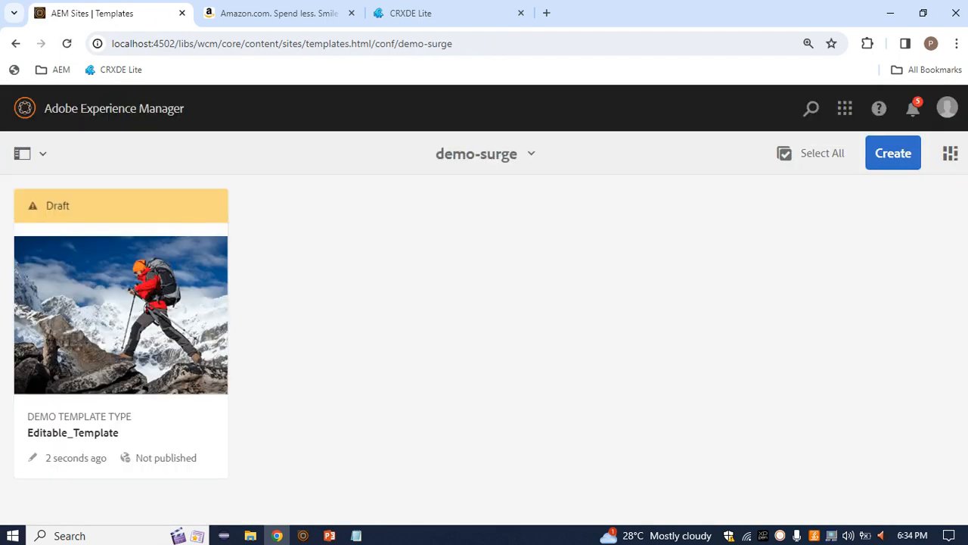
Enable the draft Editable_Template in demo-surge for page creation and confirm.
mouse_move(58, 214)
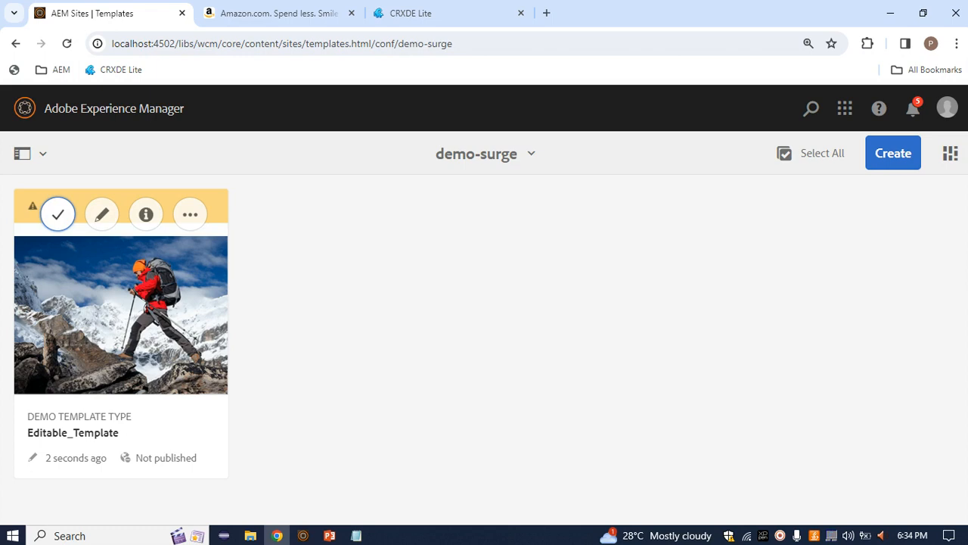
left_click(190, 214)
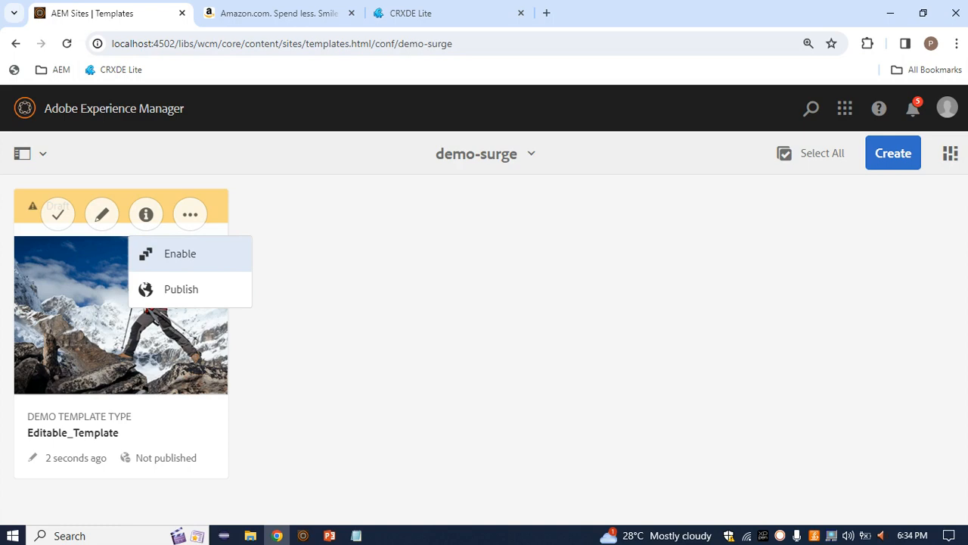
left_click(180, 253)
left_click(624, 387)
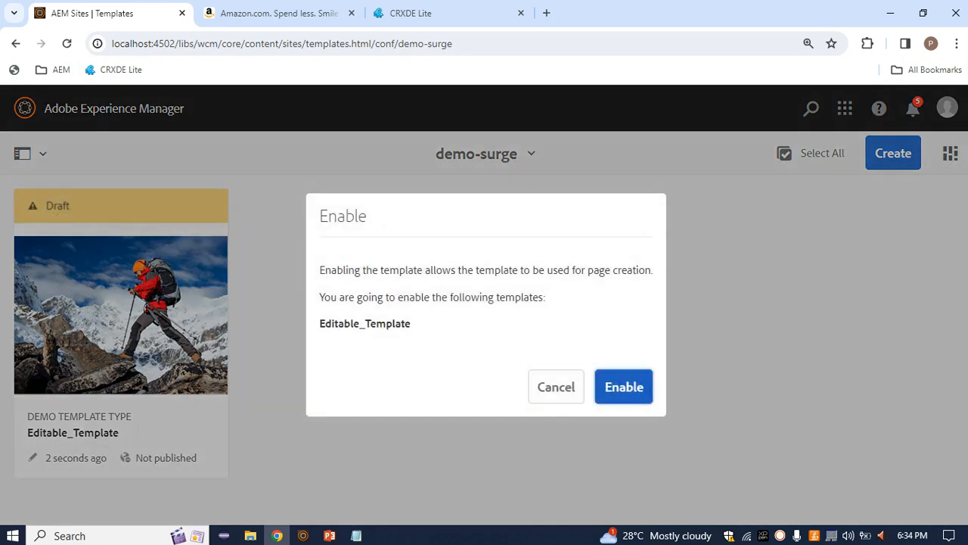
Open Editable_Template in the template editor and examine its notice, editing modes, structure page and page information options.
left_click(58, 214)
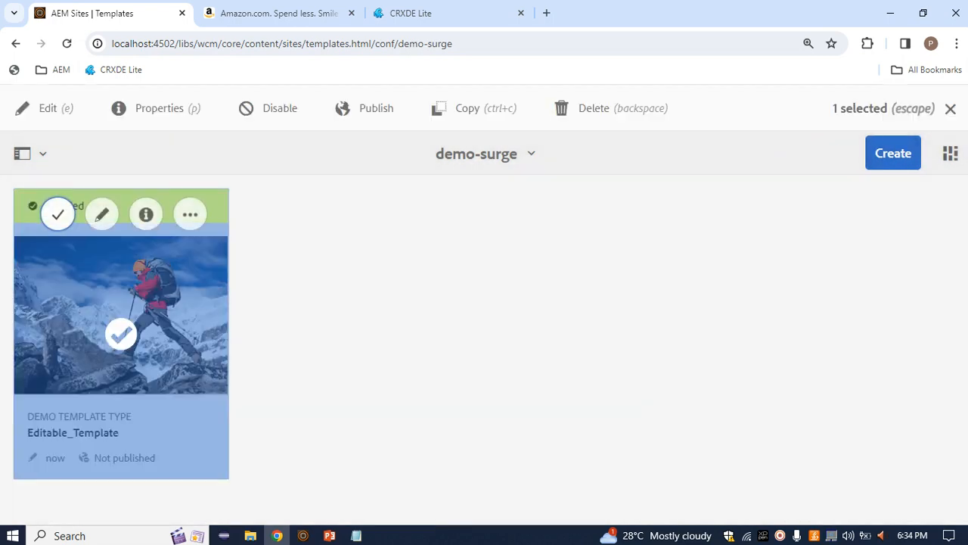
left_click(28, 104)
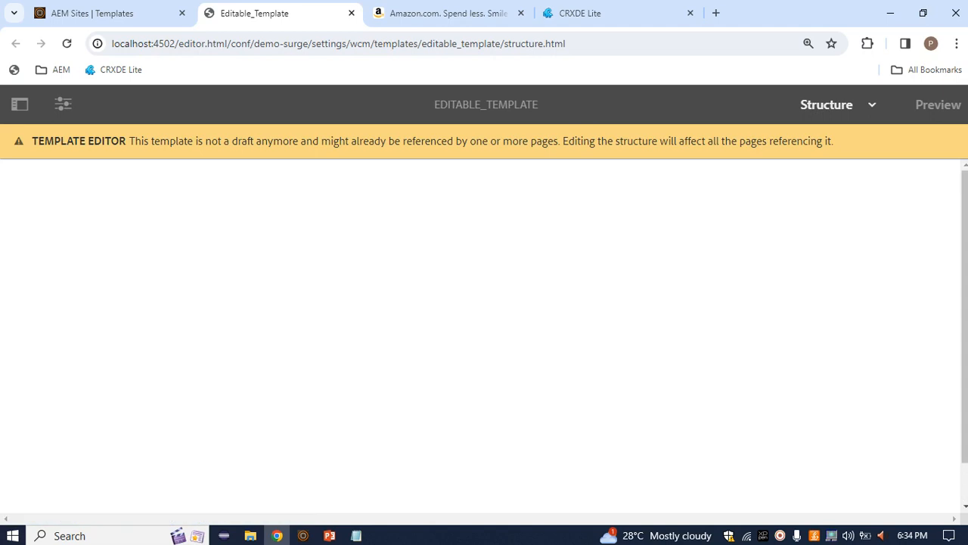
left_click_drag(129, 140, 608, 141)
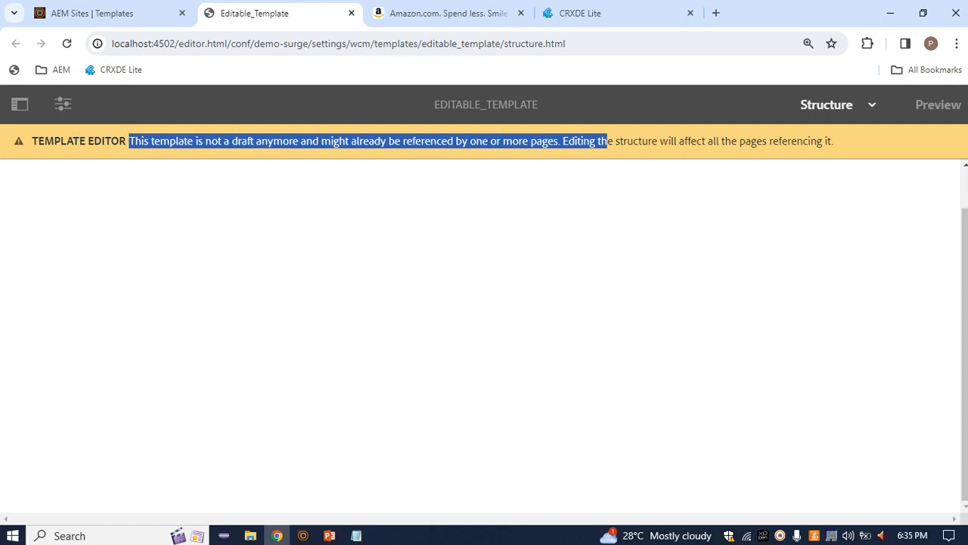
left_click(872, 106)
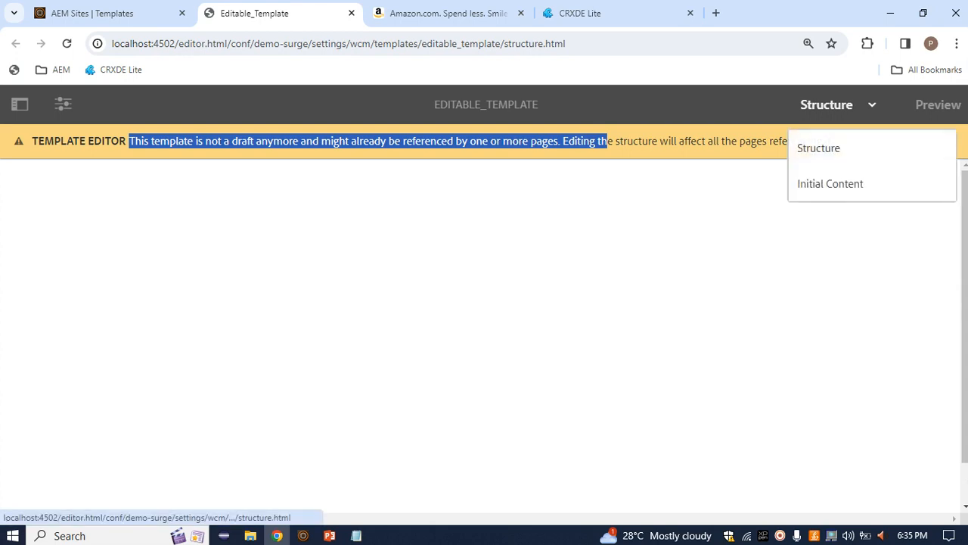
left_click(872, 105)
left_click(485, 333)
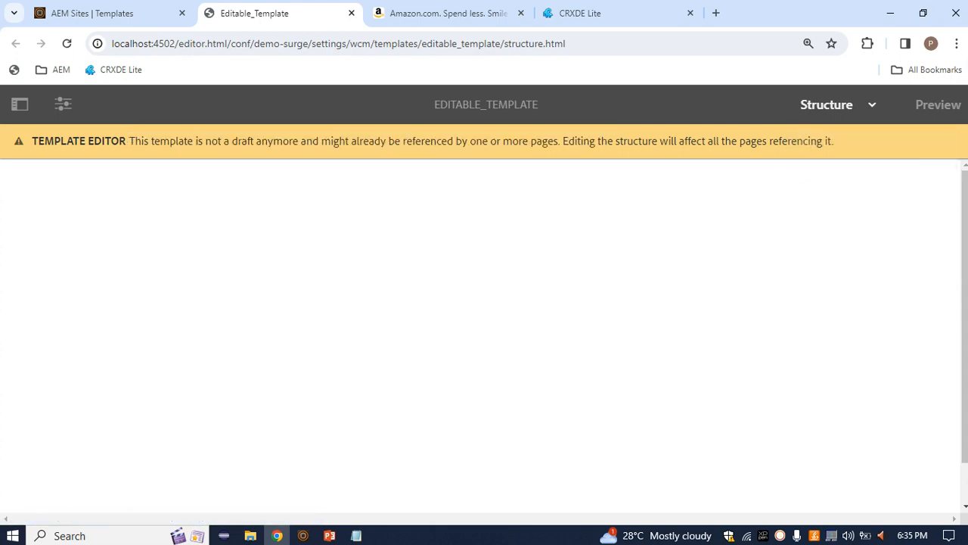
scroll(484, 333, "down", 2)
scroll(484, 333, "up", 2)
left_click(62, 104)
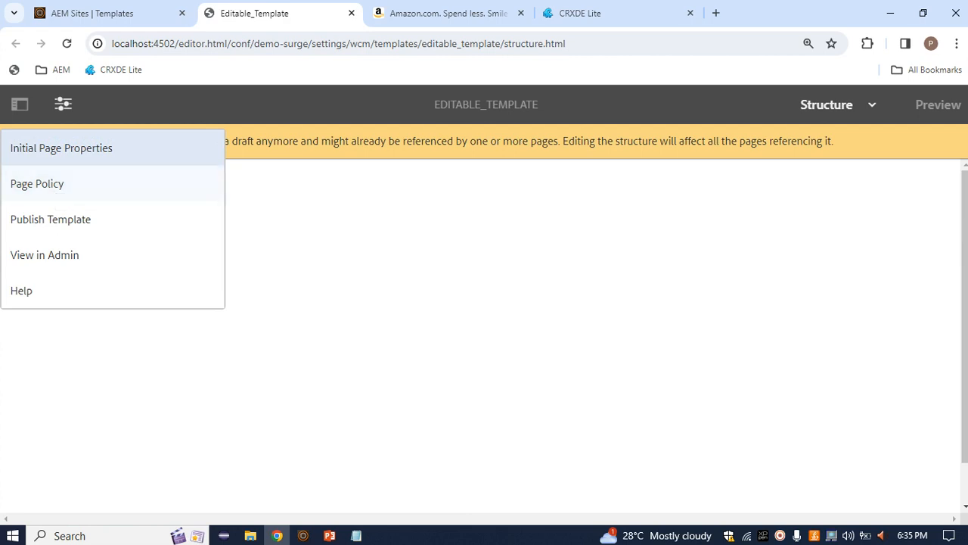
Return to the template creation wizard and choose Adaptive Form Template as the template type.
left_click(92, 12)
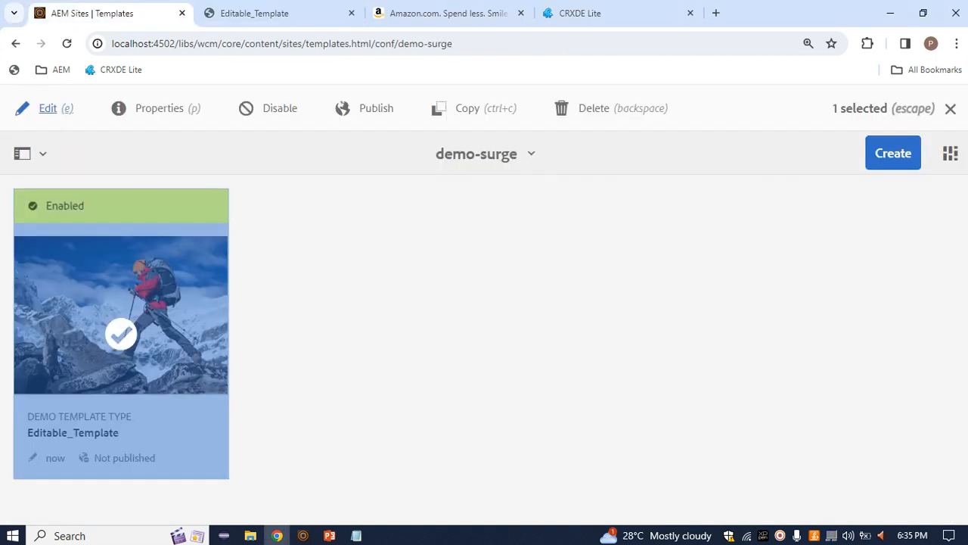
left_click(15, 44)
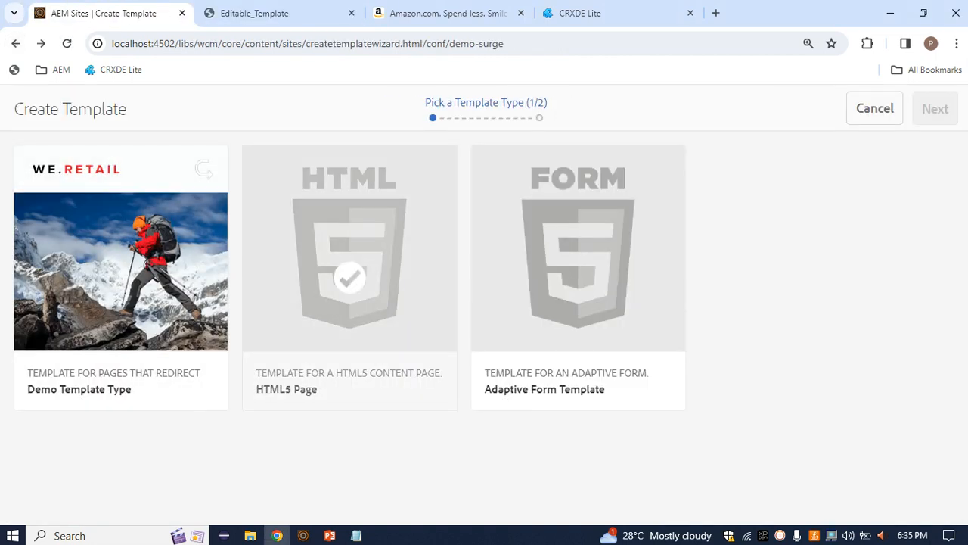
left_click(350, 277)
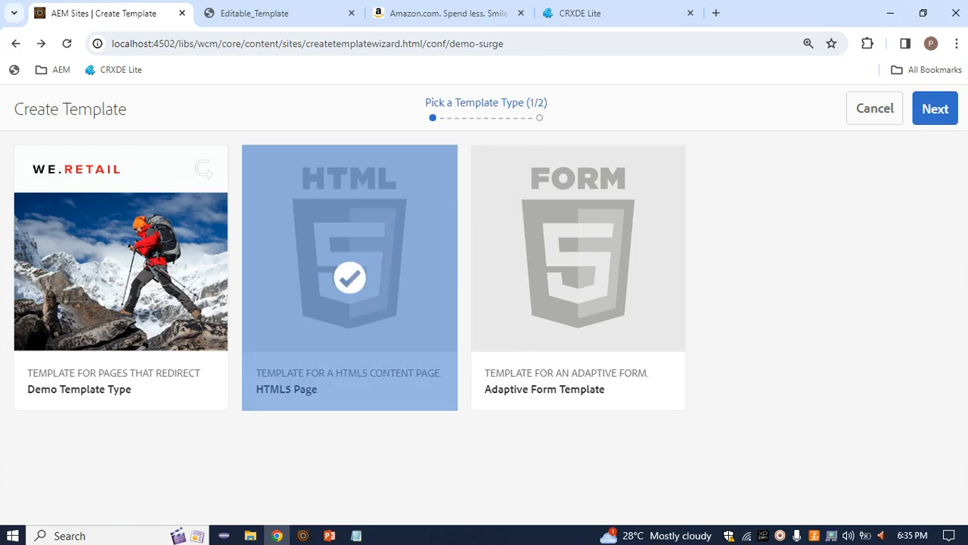
left_click(578, 278)
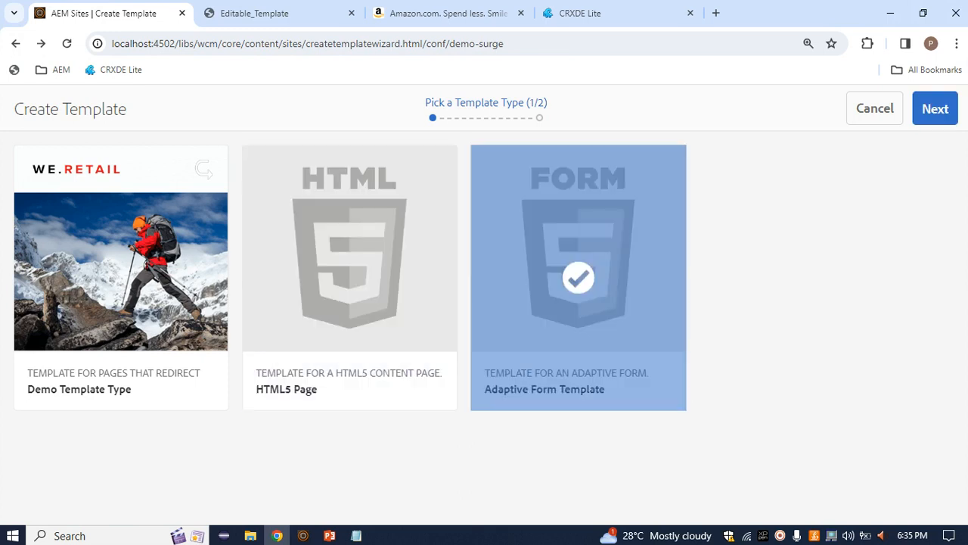
left_click(935, 108)
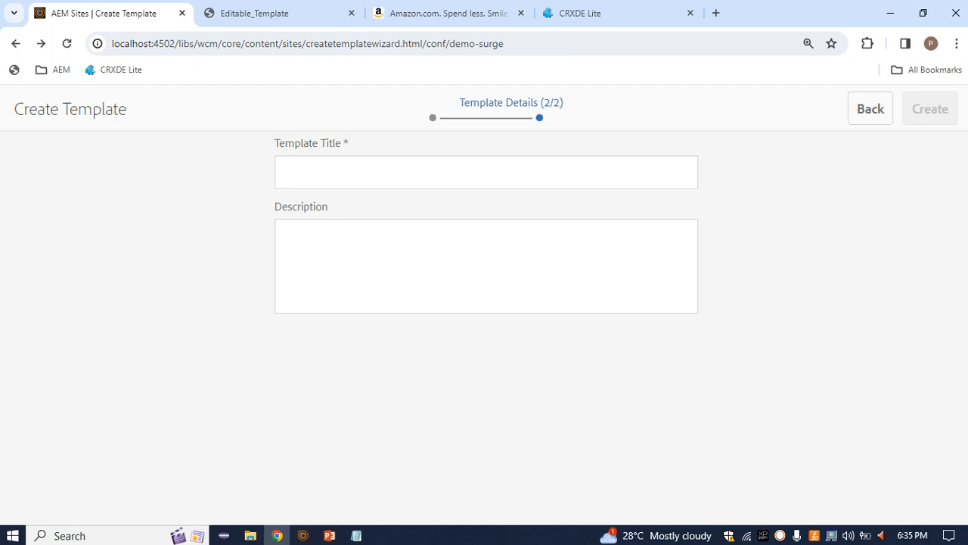
Title the new template "editable _template2" and create it.
left_click(486, 173)
type("editable")
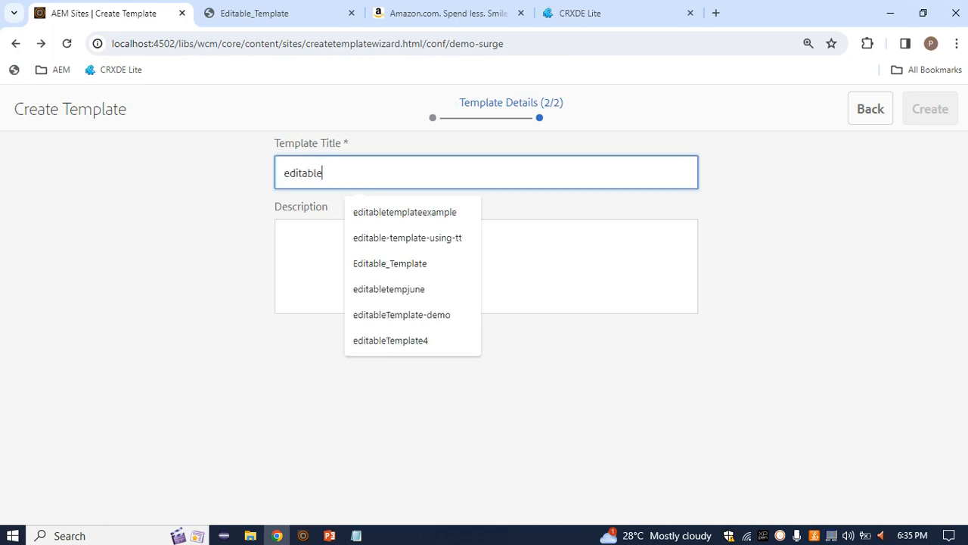
type(" _te")
key("BackSpace")
key("BackSpace")
type("_temp")
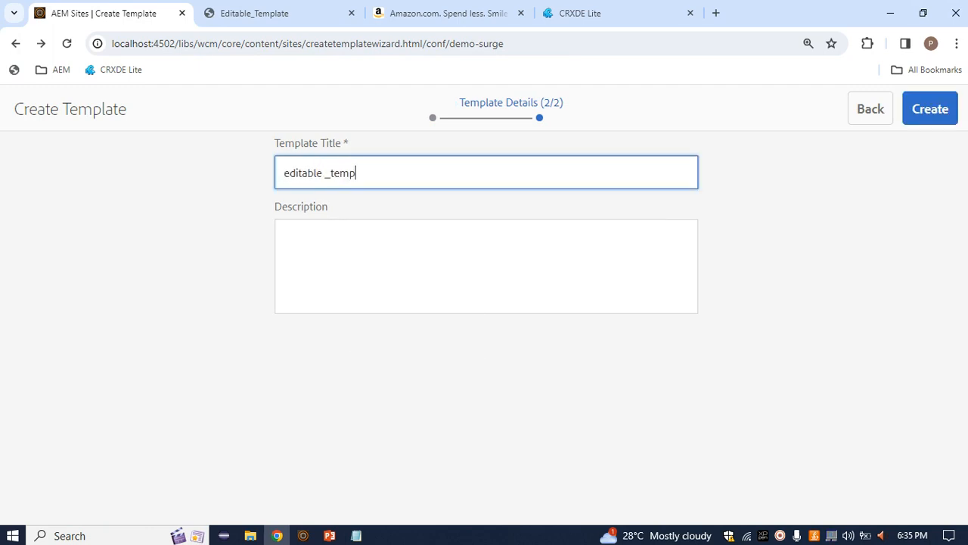
type("late1")
left_click(930, 109)
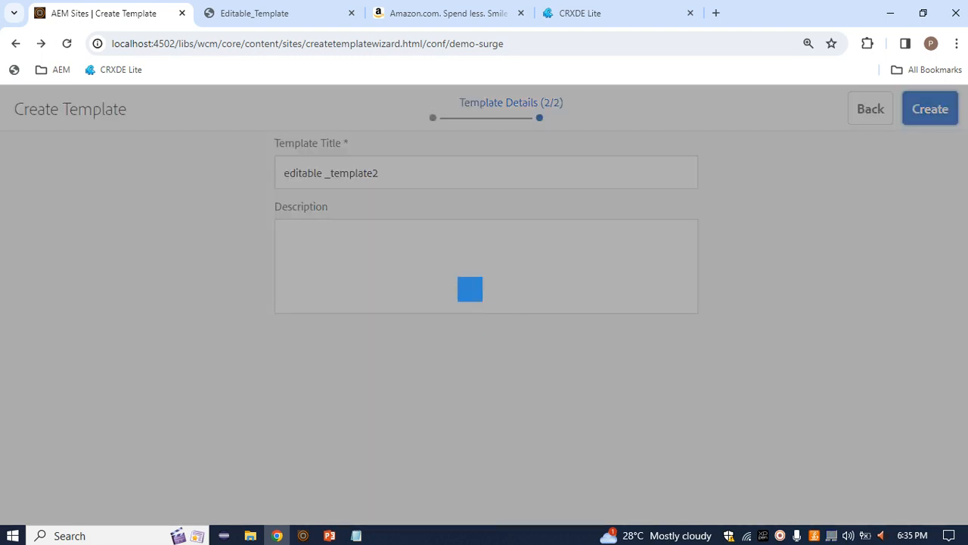
key("Return")
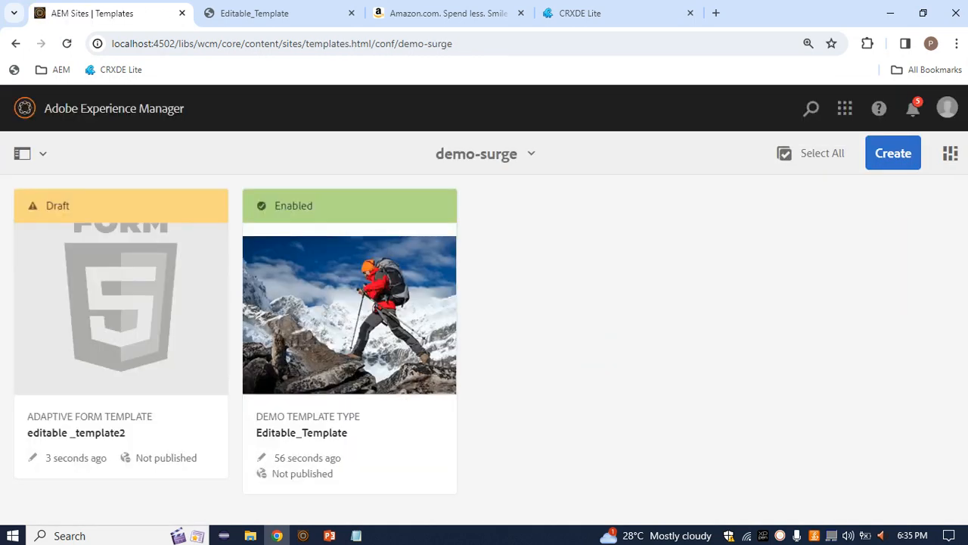
Open the editable _template2 template from the demo-surge folder for editing.
mouse_move(136, 303)
left_click(58, 214)
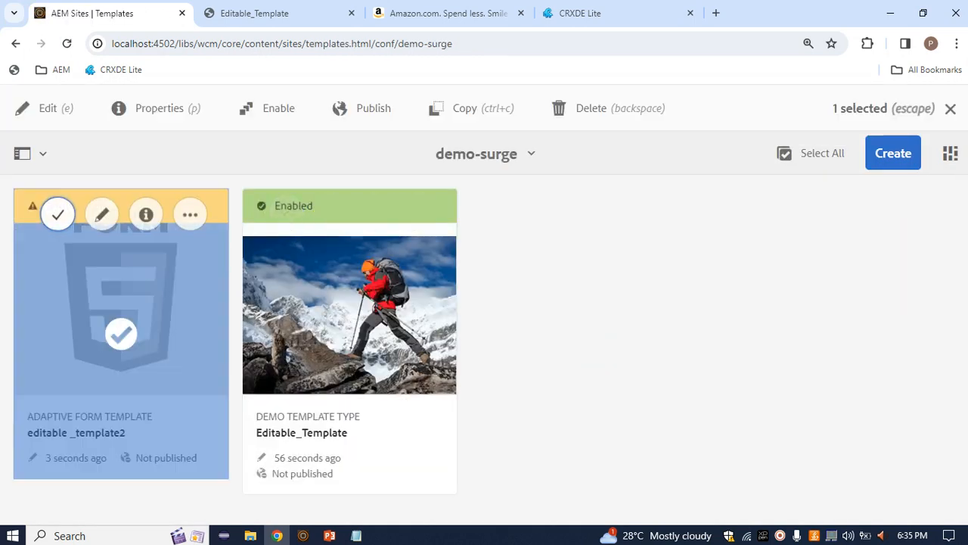
key("e")
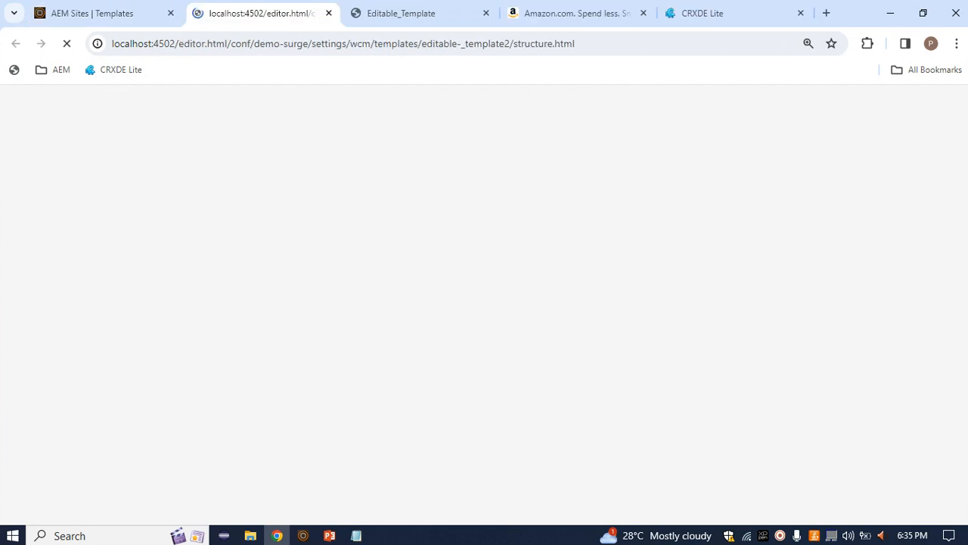
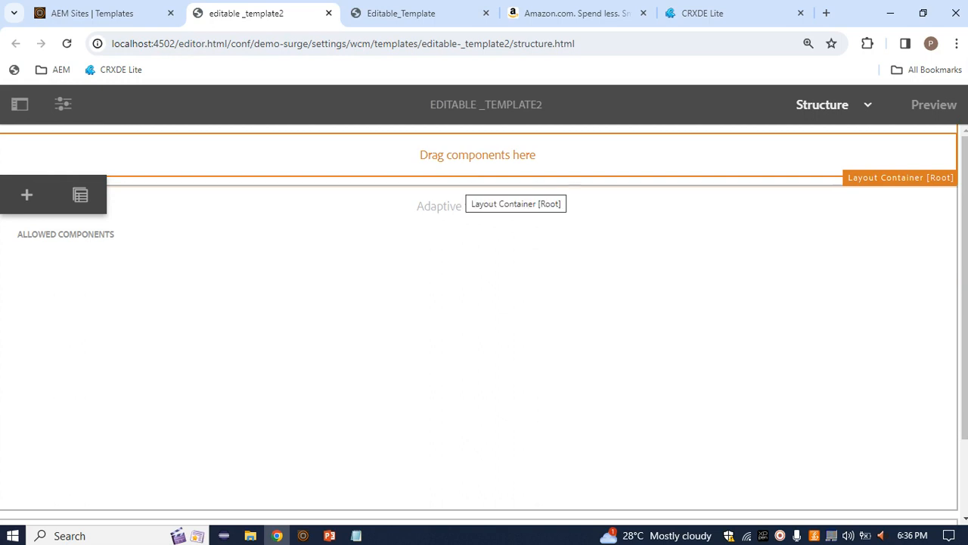
Examine the list of components that can be inserted into the root layout container.
left_click(476, 206)
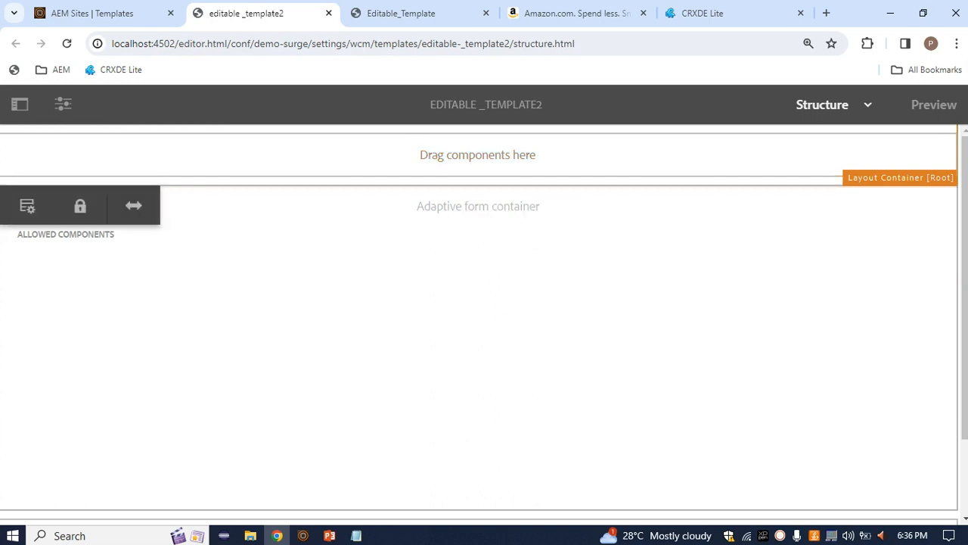
left_click(477, 155)
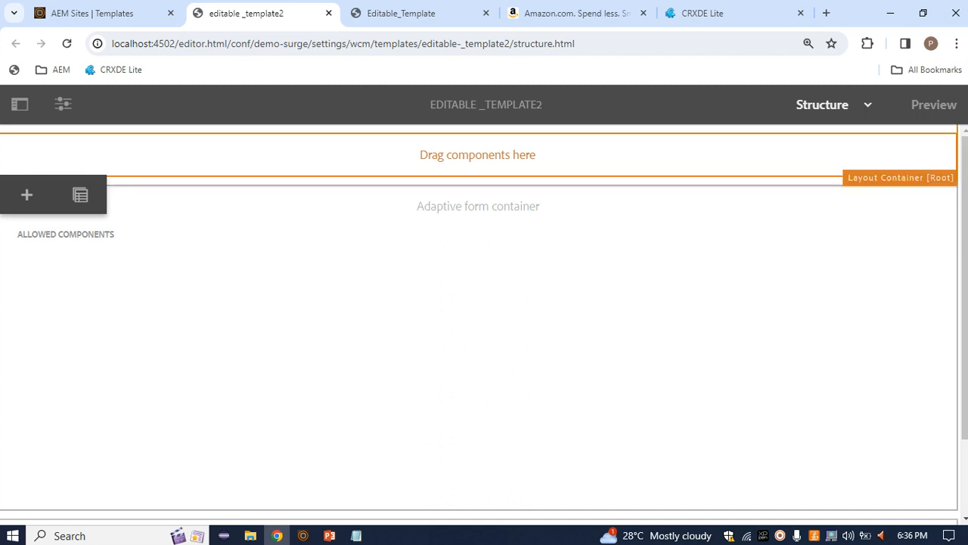
left_click(27, 195)
scroll(480, 348, "down", 5)
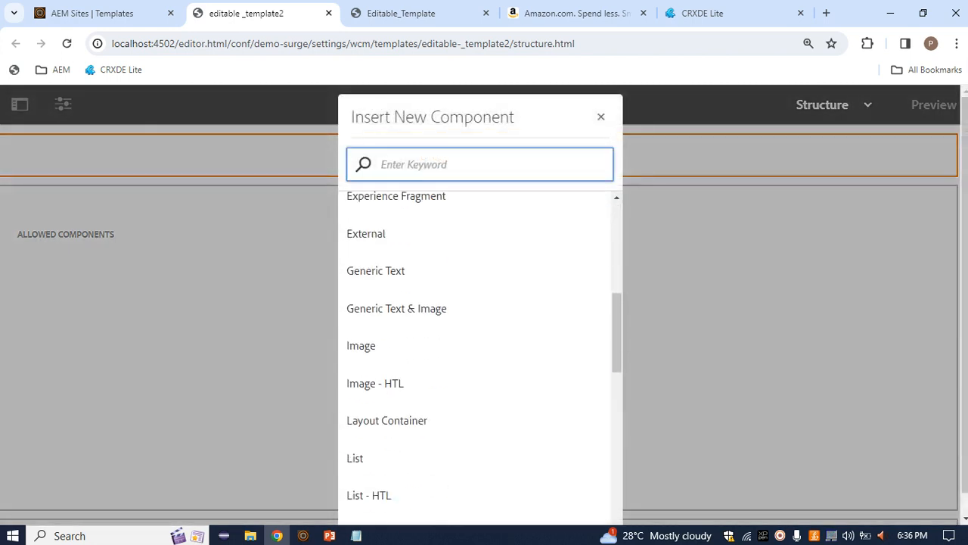
scroll(481, 348, "down", 10)
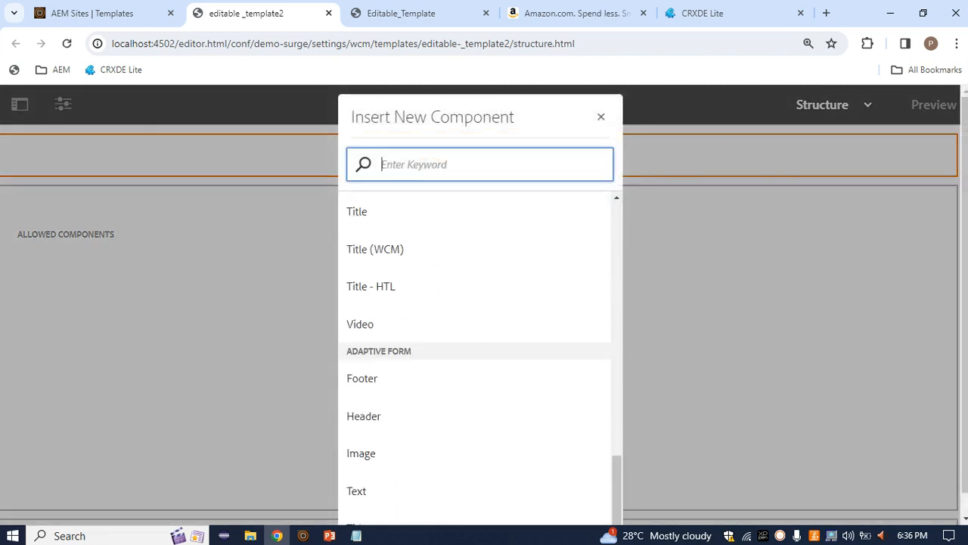
left_click(601, 116)
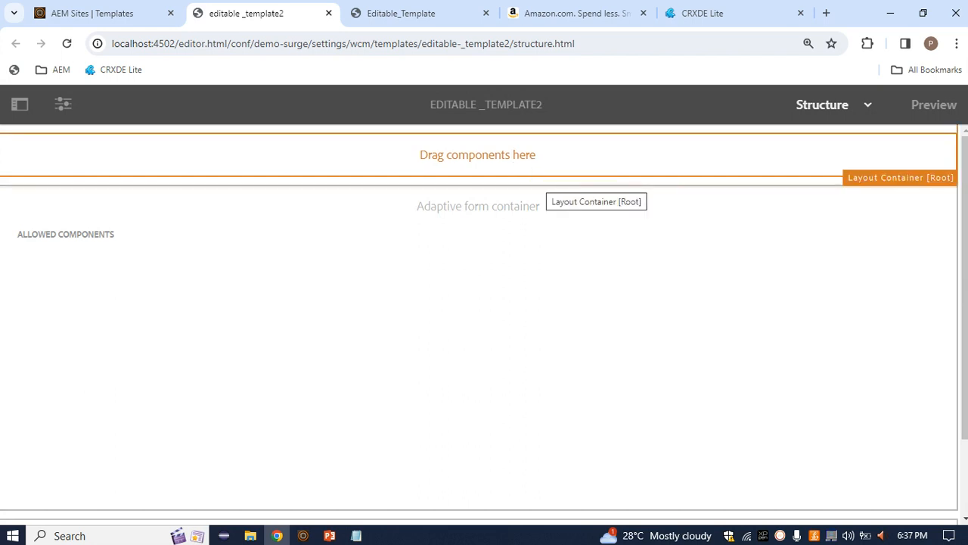
Open the layout container's policy and examine its settings and allowed component groups.
left_click(538, 169)
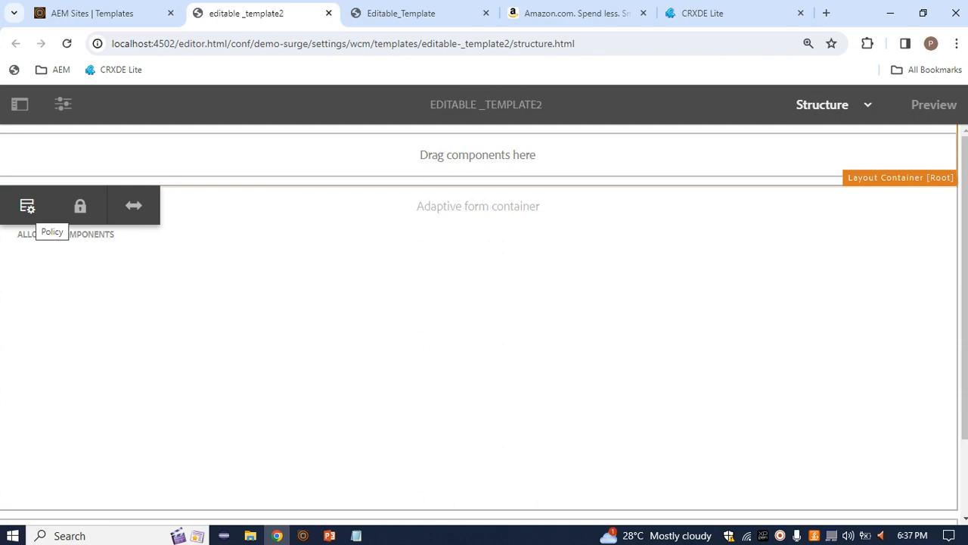
left_click(27, 206)
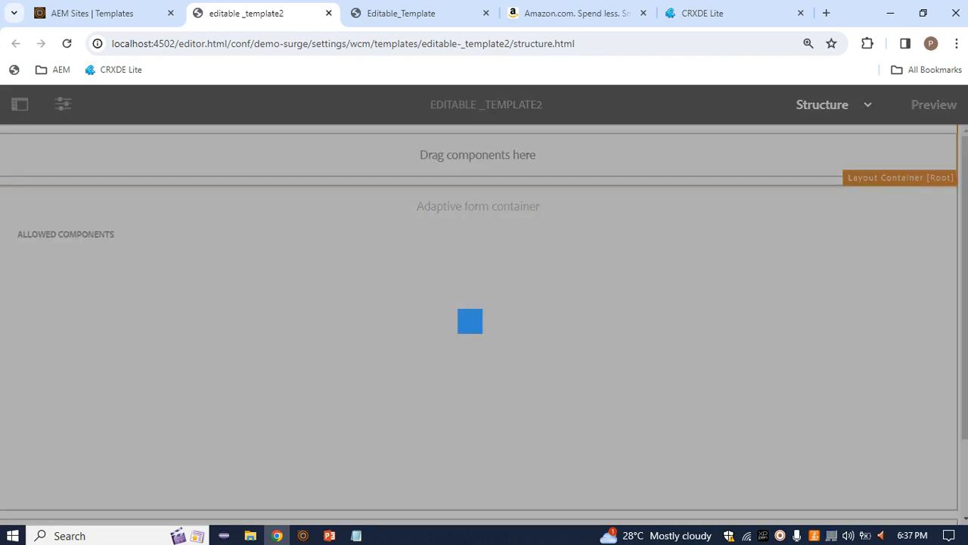
scroll(484, 332, "down", 1)
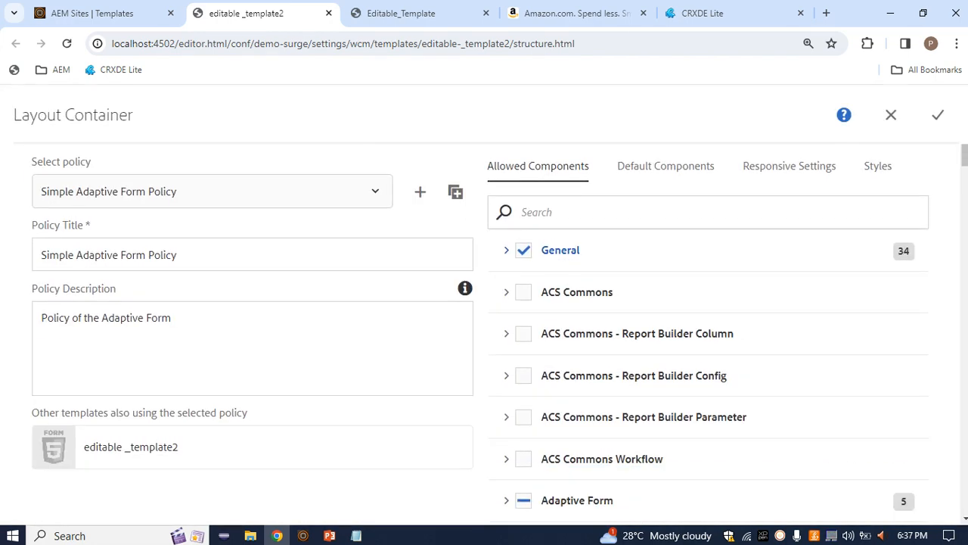
scroll(484, 333, "up", 1)
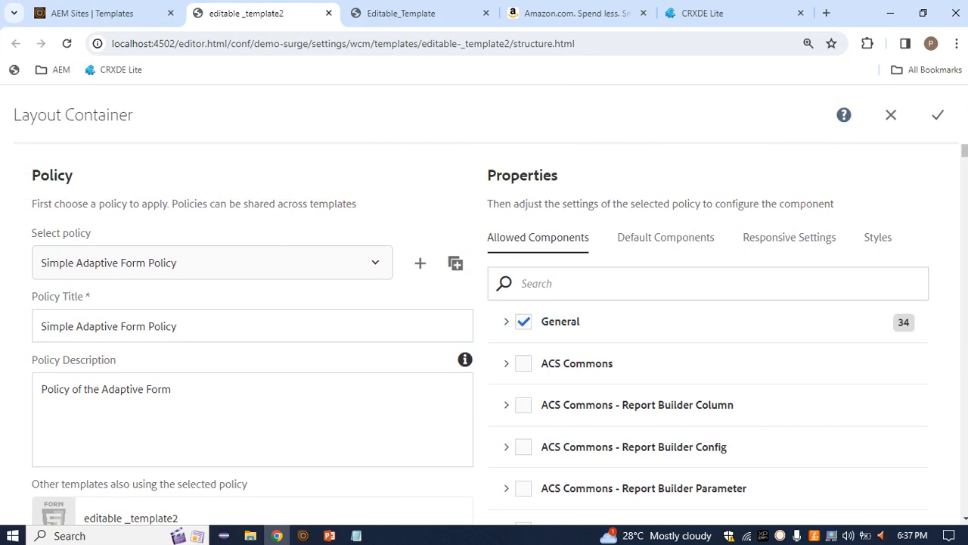
left_click_drag(133, 115, 12, 115)
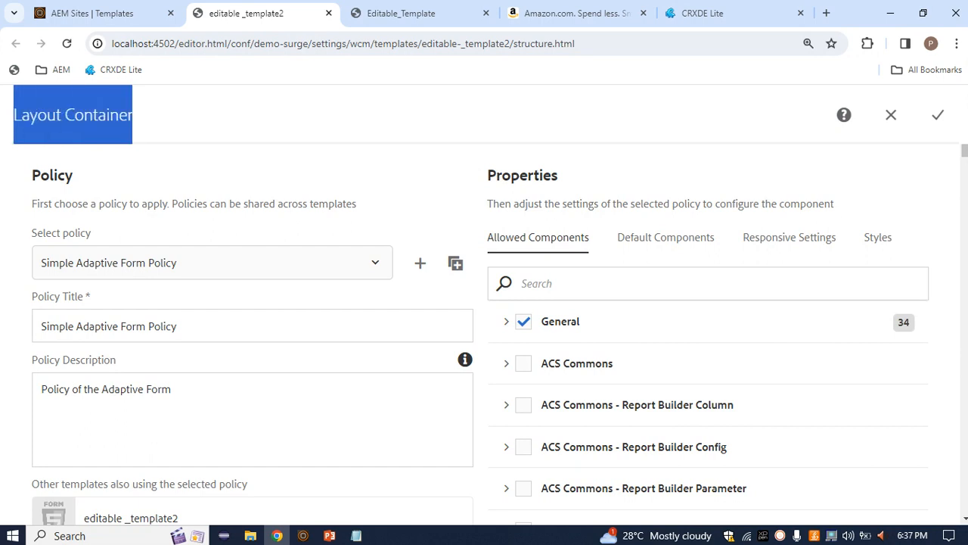
scroll(484, 318, "down", 1)
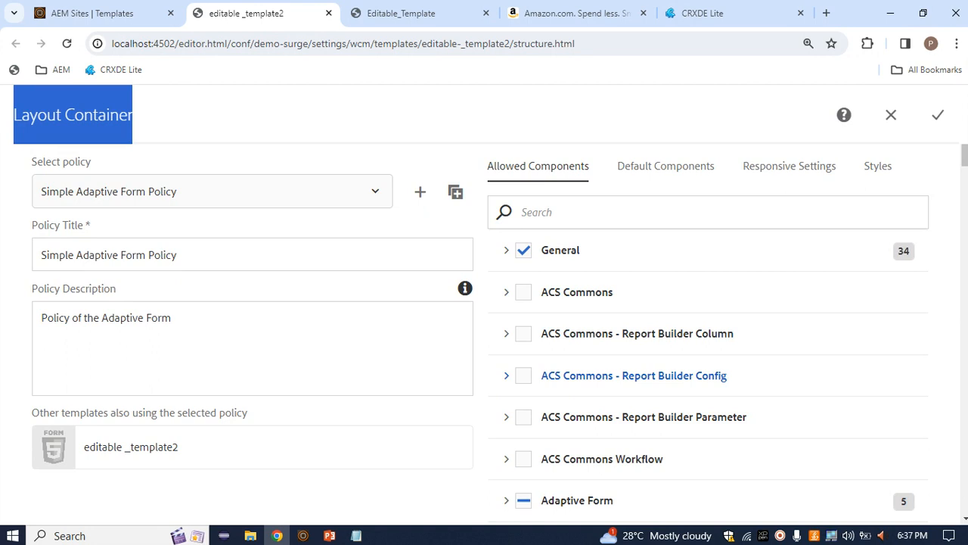
scroll(634, 352, "down", 1)
scroll(643, 378, "up", 1)
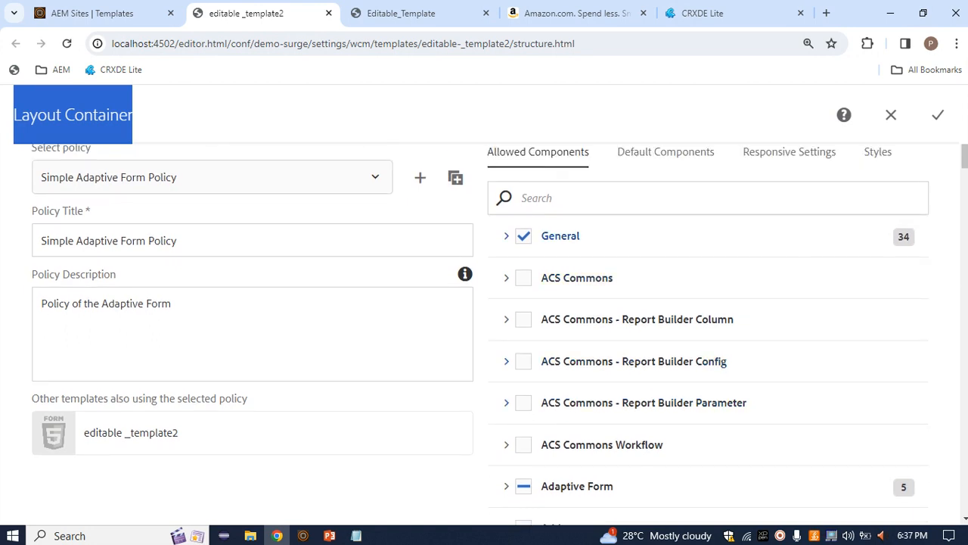
scroll(575, 450, "down", 1)
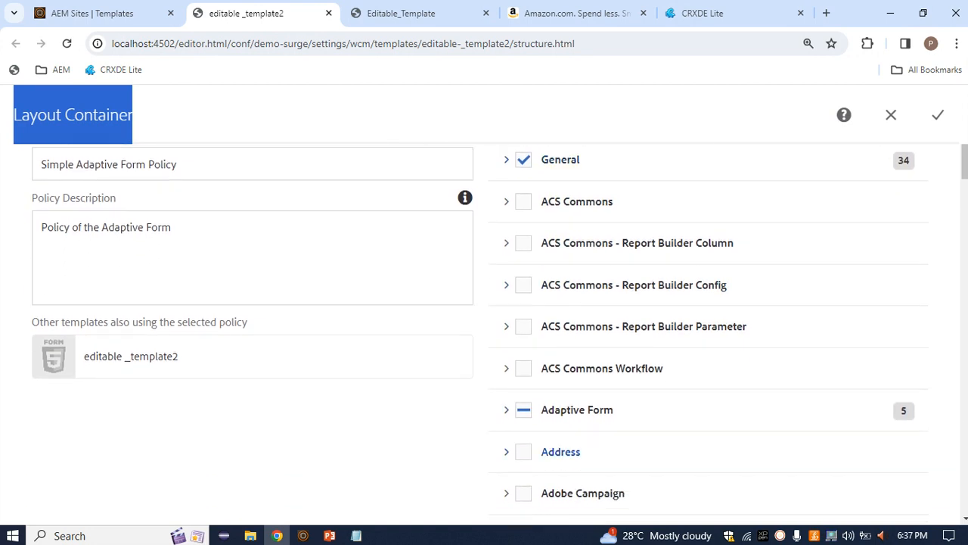
scroll(577, 234, "up", 1)
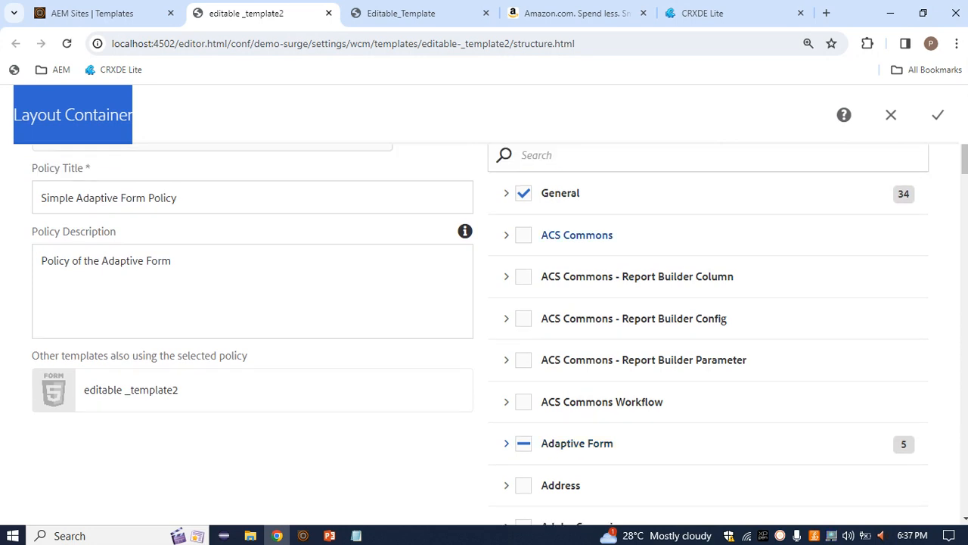
Allow the entire ACS Commons component group in the layout container's policy and save the policy.
left_click(577, 234)
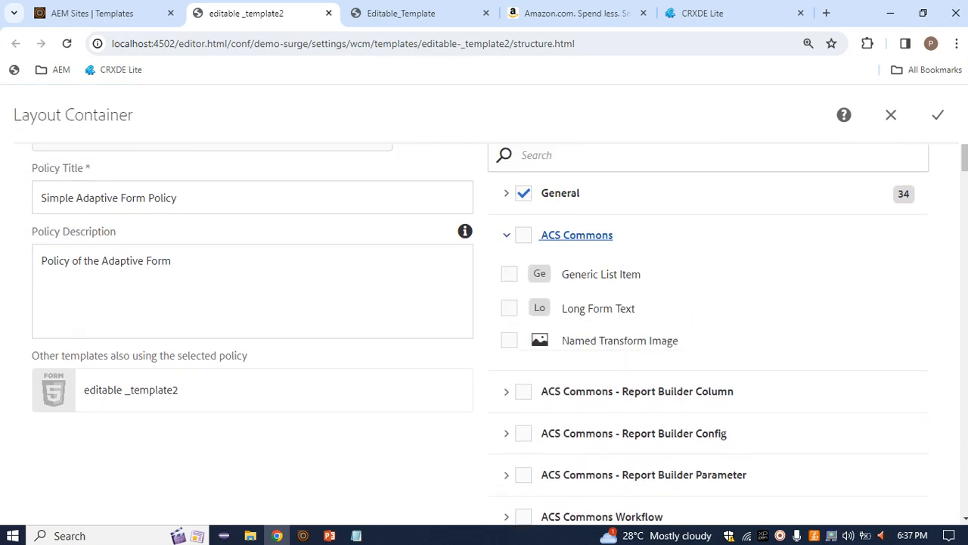
left_click(523, 234)
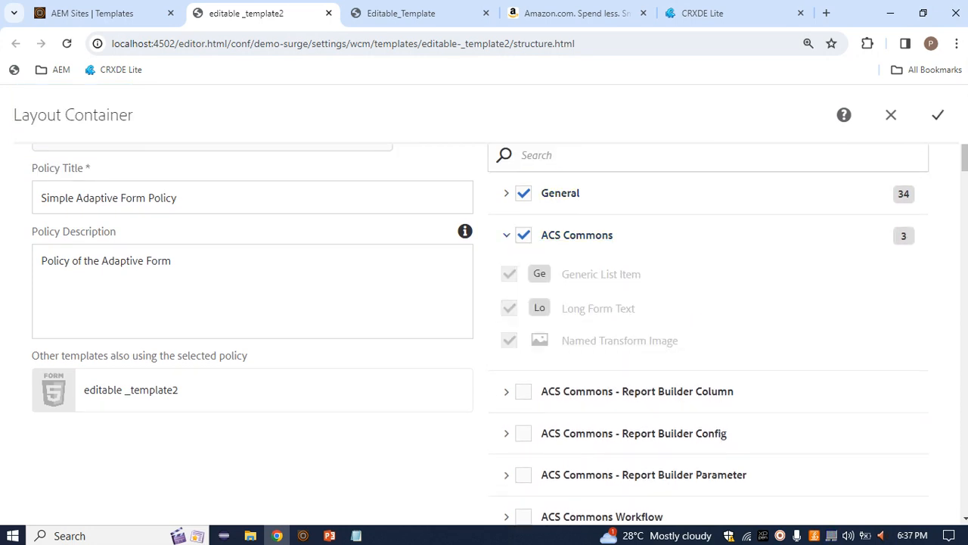
left_click(938, 115)
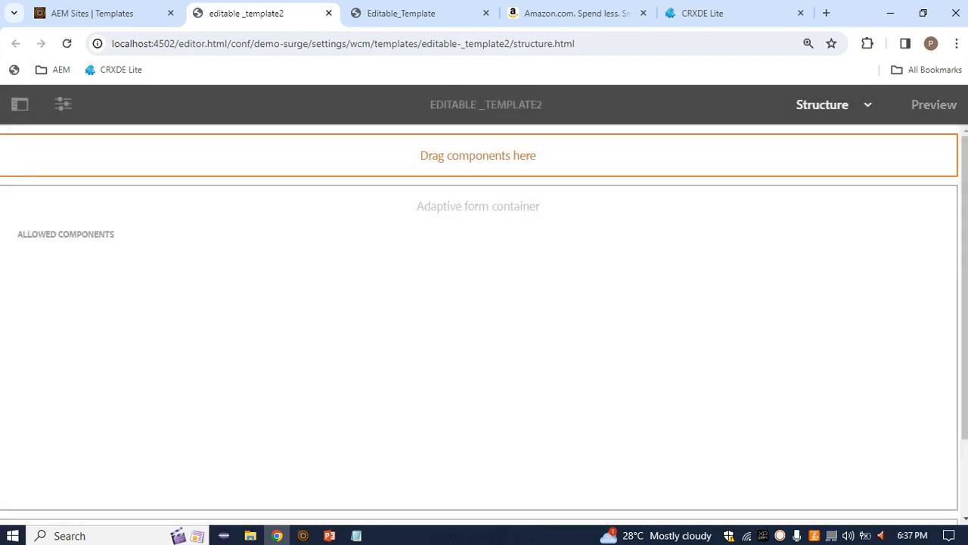
Examine the list of components that can be inserted into the upper layout container, then close it without inserting any.
left_click(67, 44)
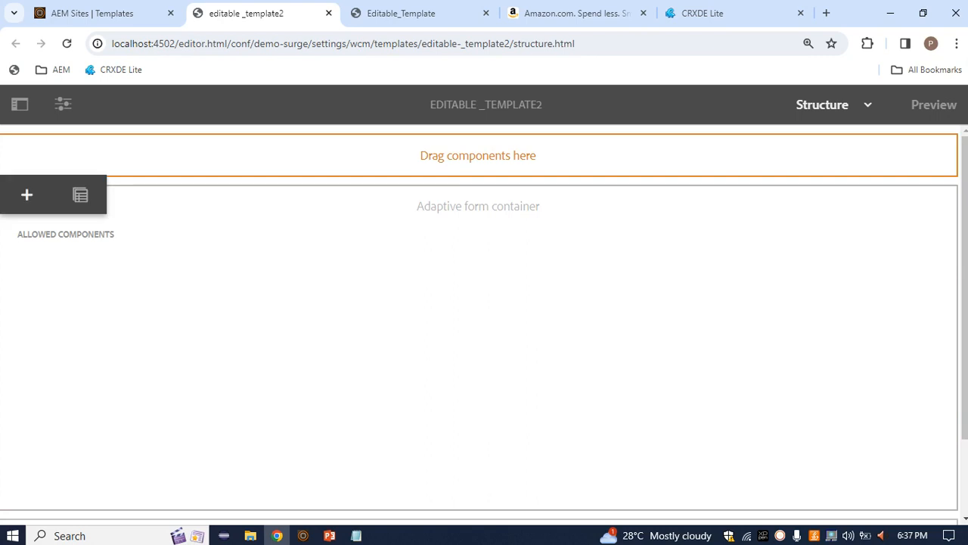
left_click(27, 194)
scroll(477, 302, "down", 10)
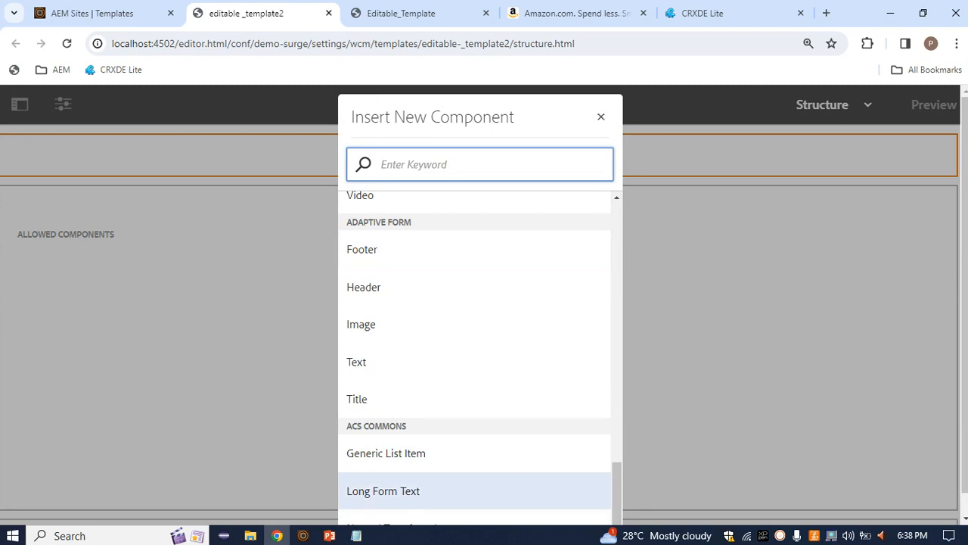
scroll(476, 451, "up", 5)
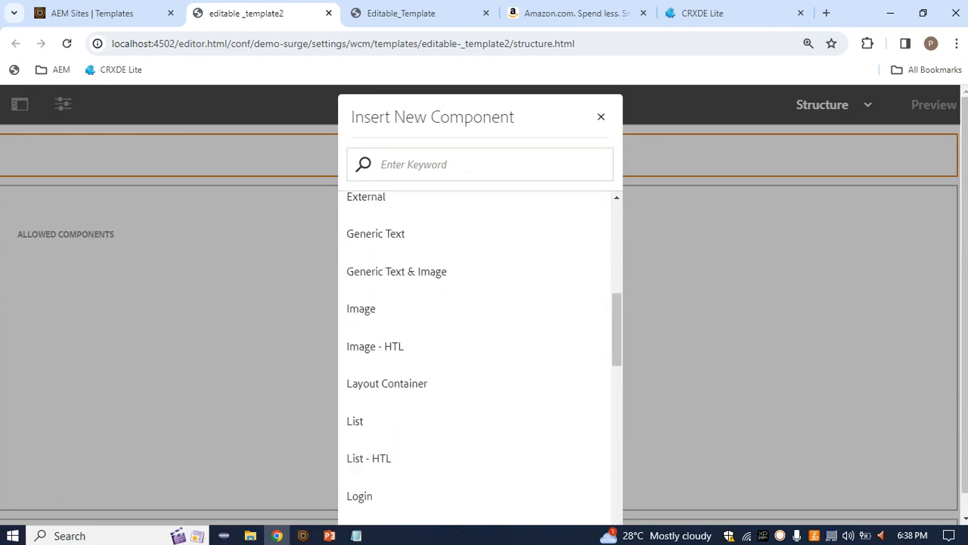
left_click(601, 116)
scroll(478, 325, "down", 2)
scroll(478, 325, "up", 2)
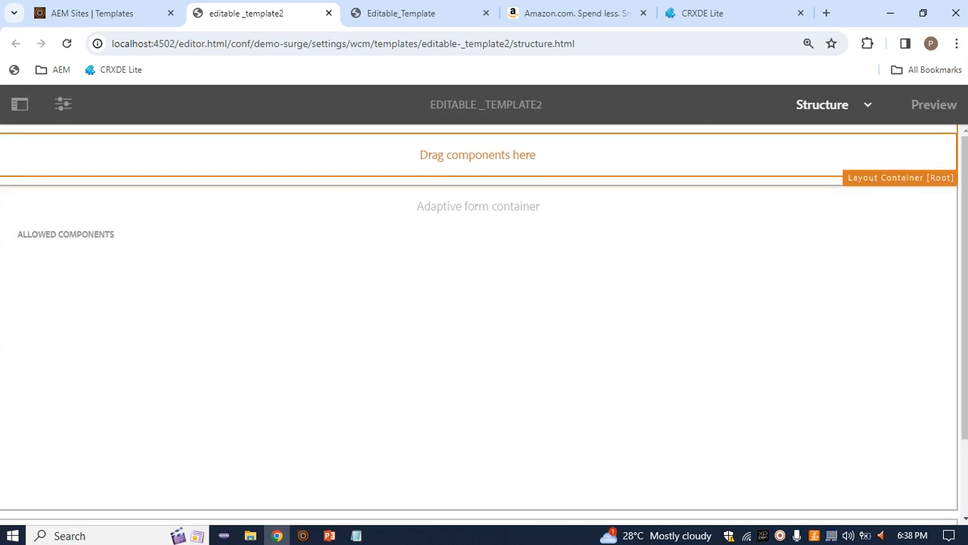
Unlock the upper root layout container and select its drop area in the template's initial content.
left_click(651, 173)
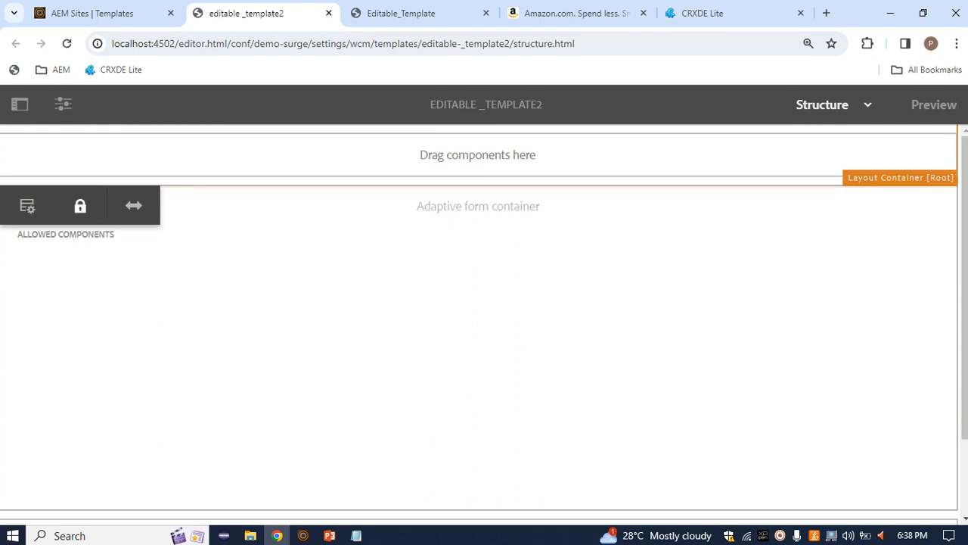
left_click(80, 205)
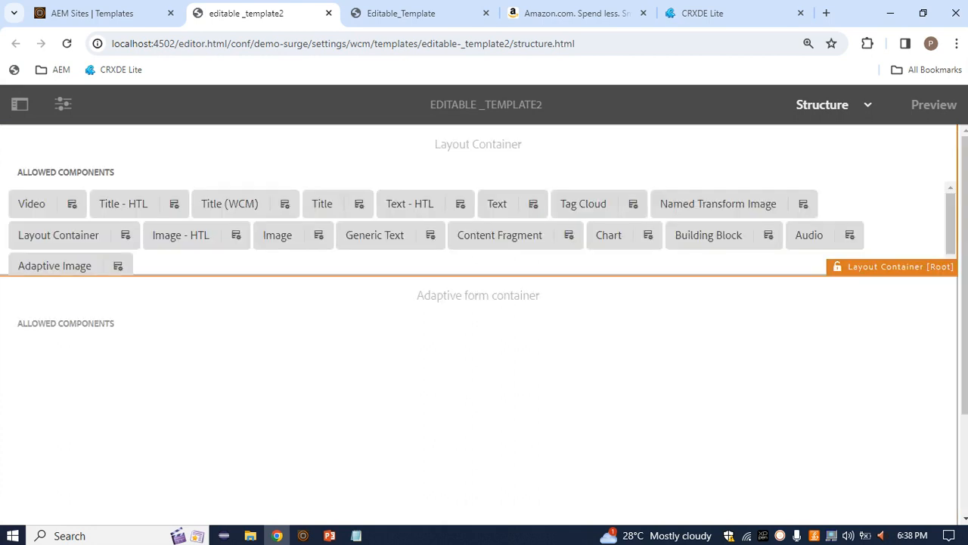
left_click(838, 106)
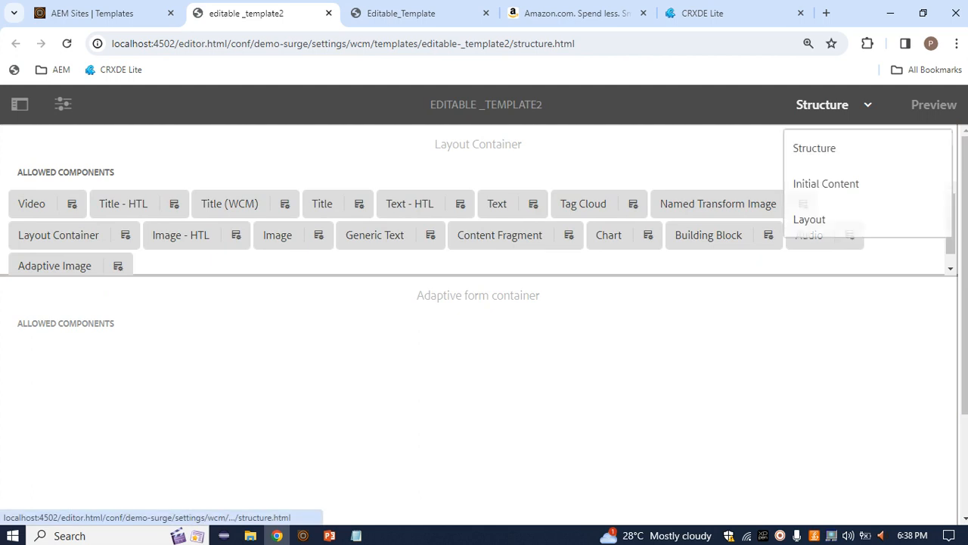
left_click(826, 184)
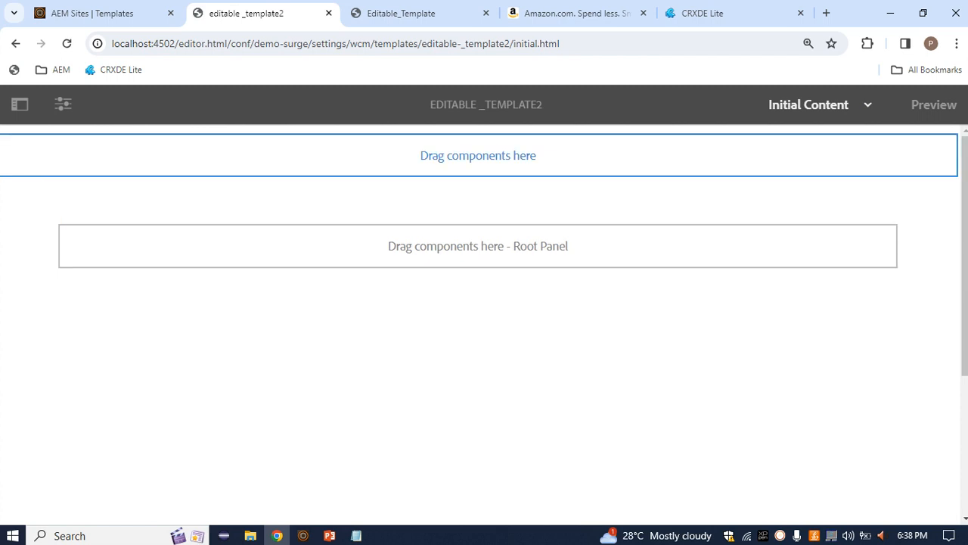
left_click(478, 156)
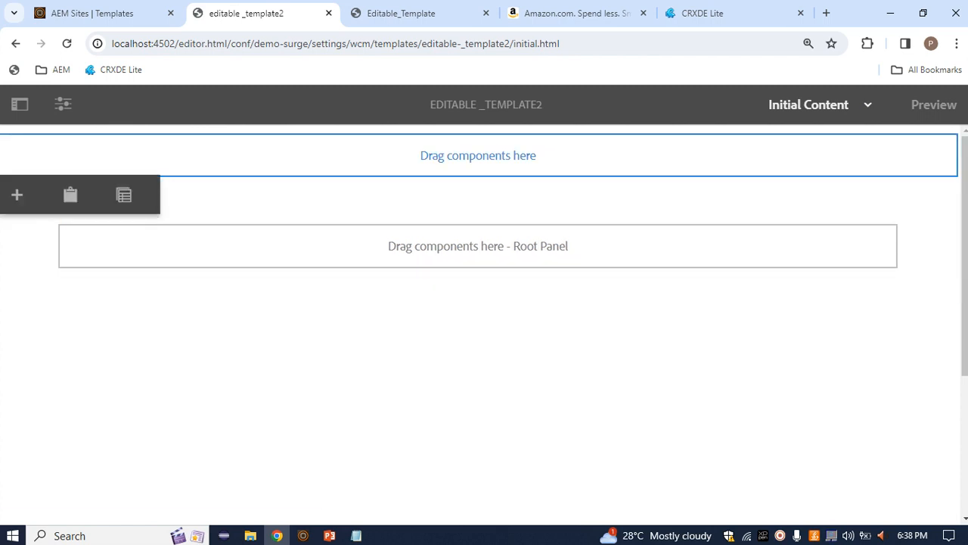
Return to the template structure and lock the upper layout container.
left_click(817, 104)
left_click(812, 146)
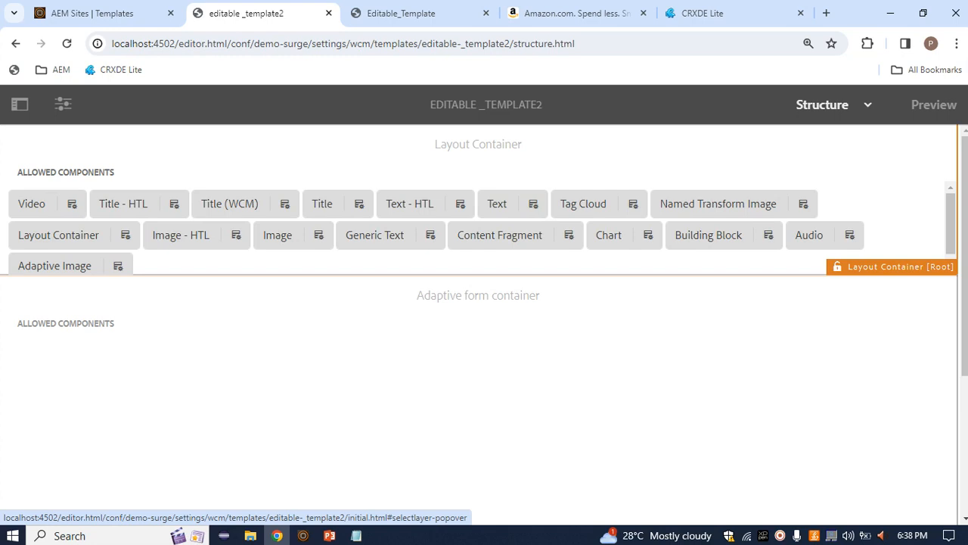
left_click(812, 148)
left_click(80, 294)
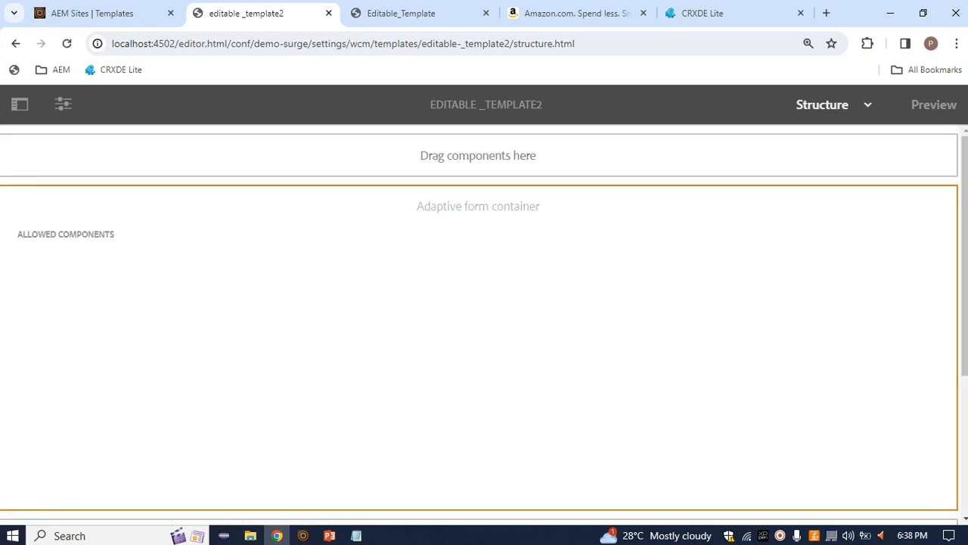
Examine the template's initial content with the upper layout container locked.
left_click(832, 104)
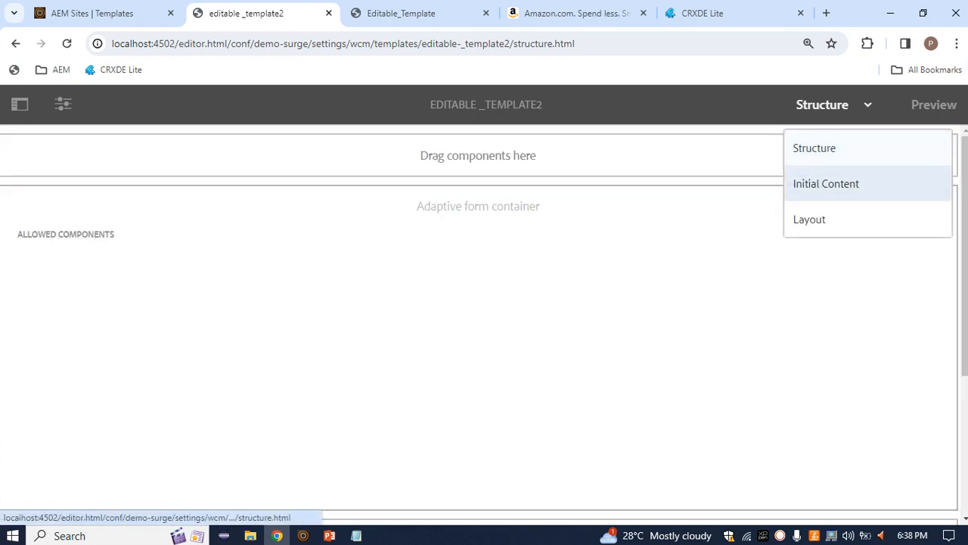
left_click(824, 184)
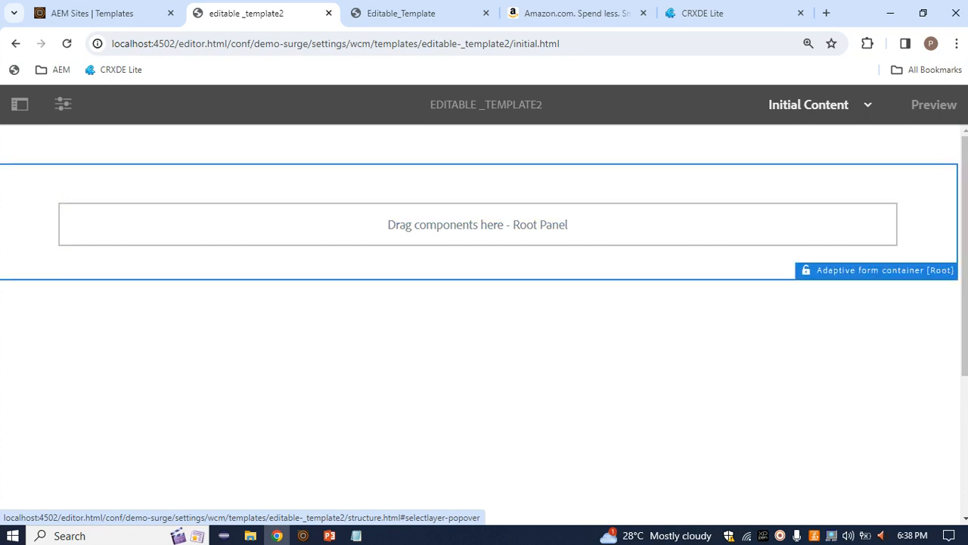
scroll(481, 302, "down", 1)
scroll(481, 302, "up", 1)
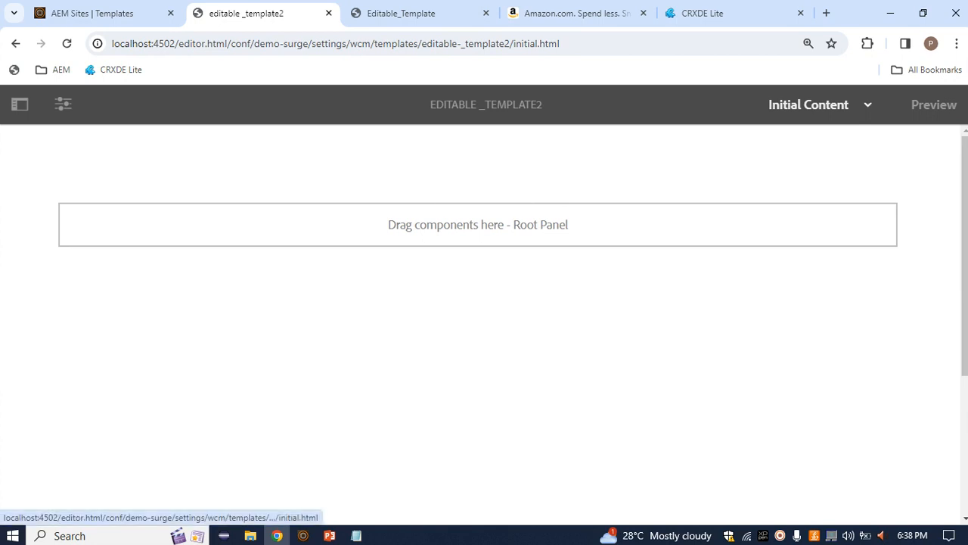
Return to the template structure and unlock the upper root layout container.
left_click(826, 105)
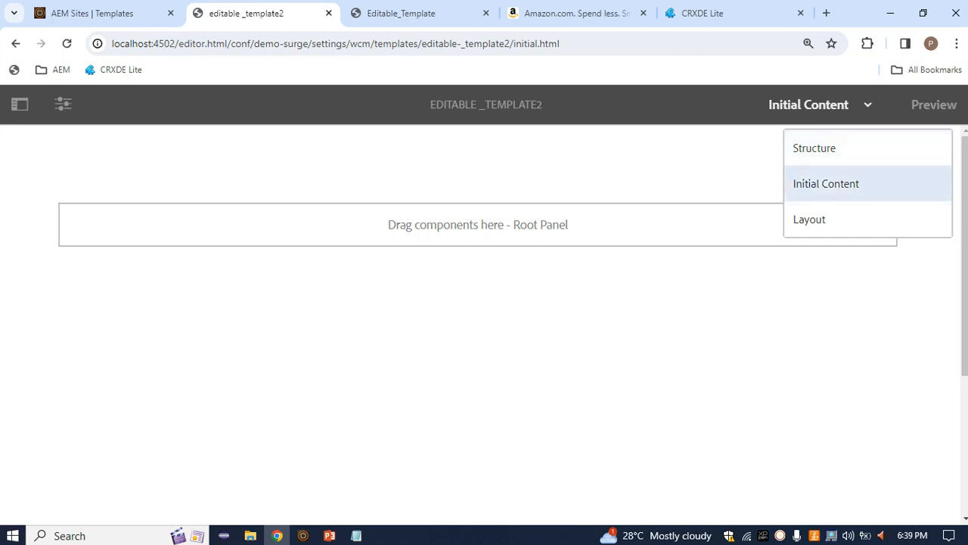
left_click(813, 148)
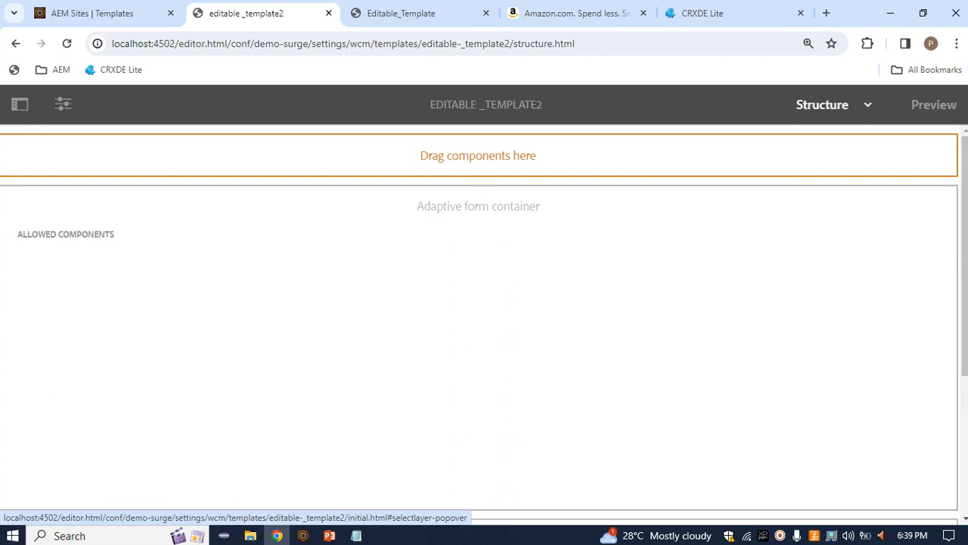
left_click(477, 155)
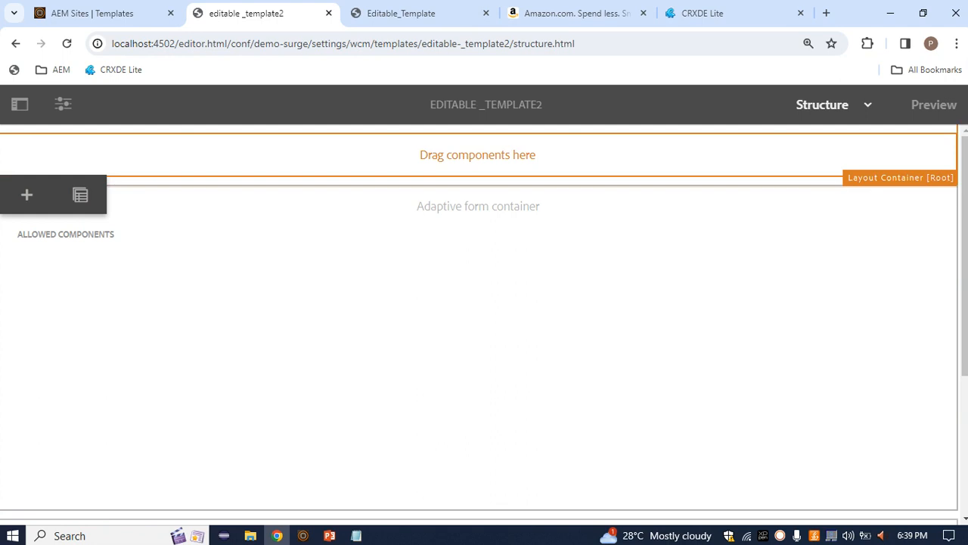
left_click(478, 181)
left_click(80, 206)
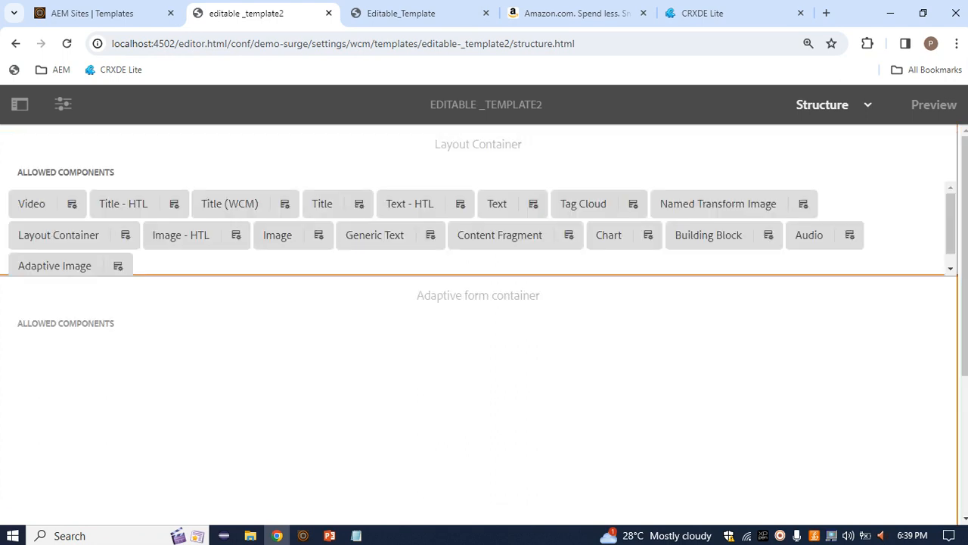
Check the unlocked layout container's drop area in the initial content and go back to the template structure.
left_click(832, 105)
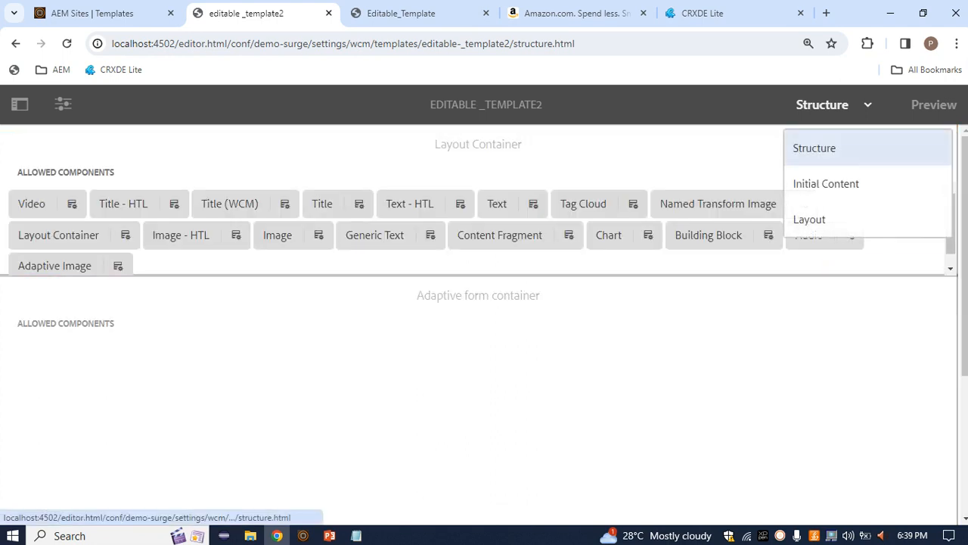
left_click(826, 184)
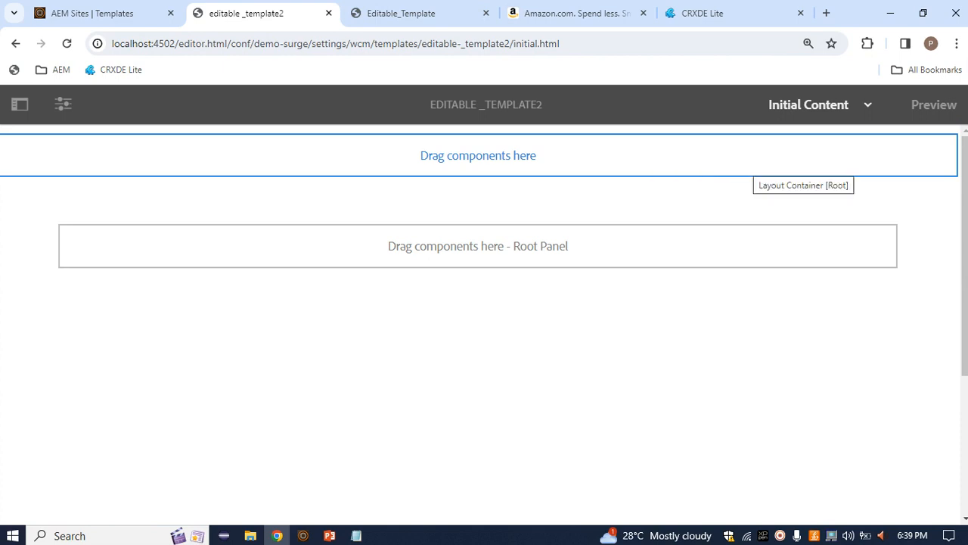
left_click(755, 162)
left_click(868, 106)
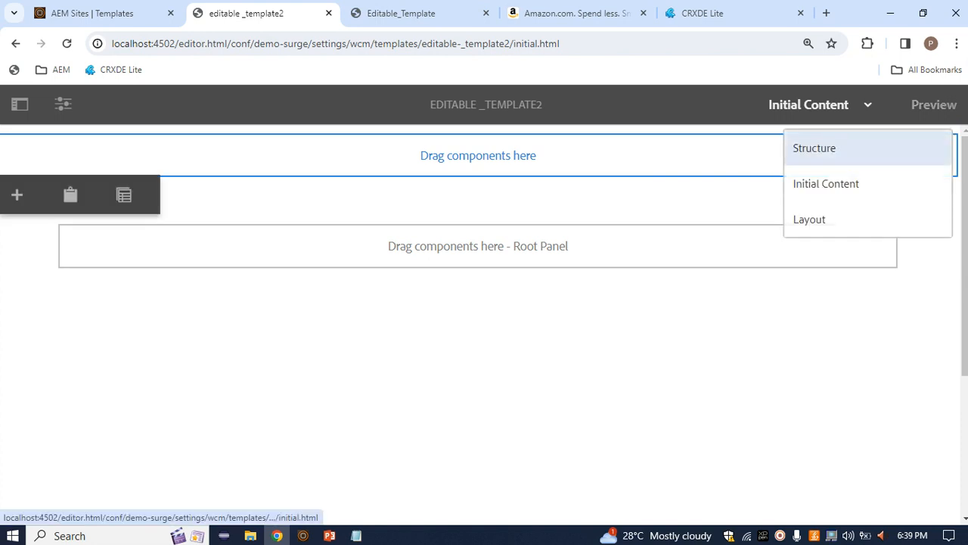
left_click(814, 149)
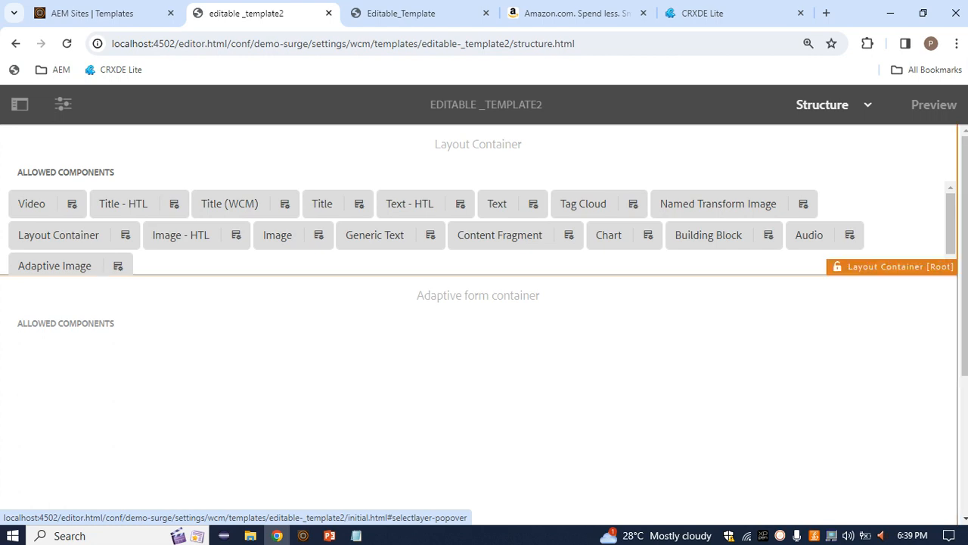
Examine the layout mode of the upper layout container and leave it without resizing anything.
left_click(484, 166)
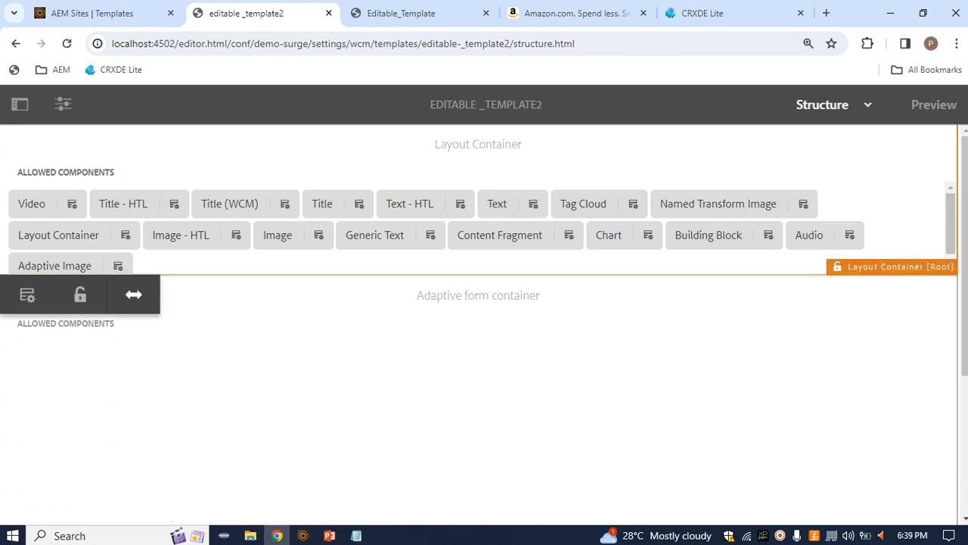
left_click(133, 295)
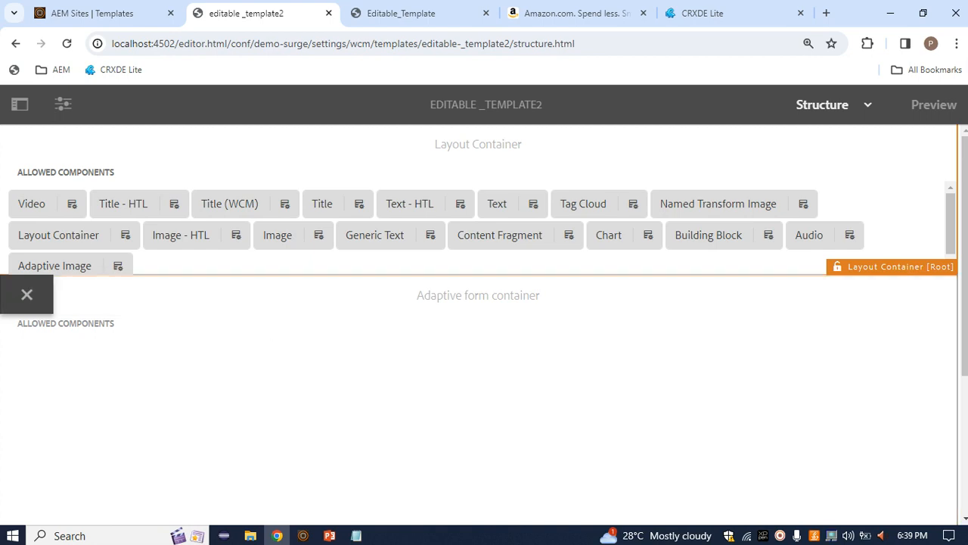
left_click(500, 236)
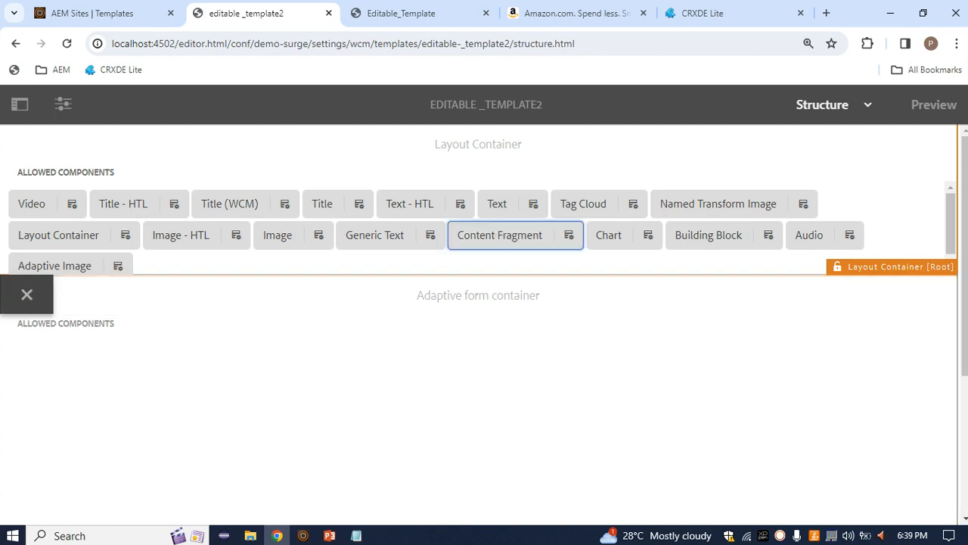
left_click(26, 294)
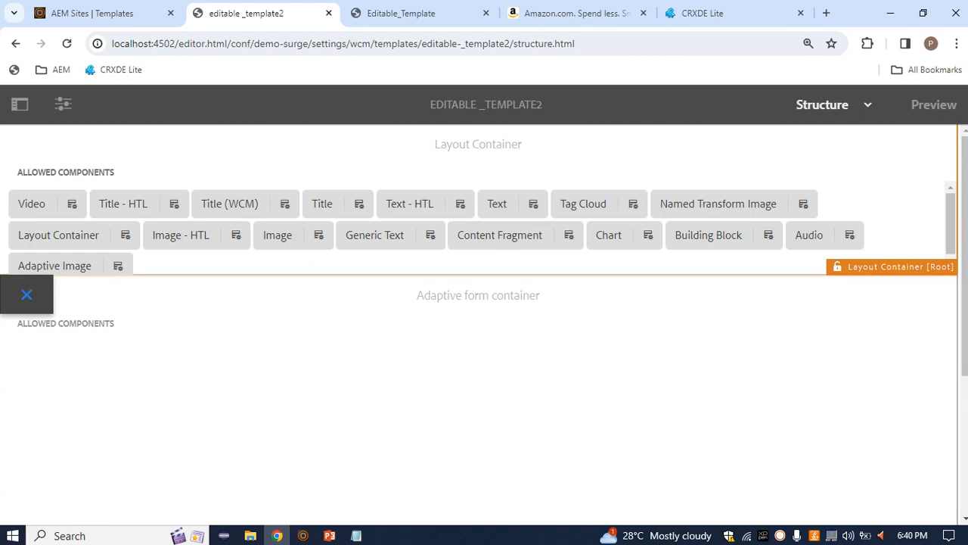
left_click(133, 294)
left_click(26, 294)
left_click(134, 294)
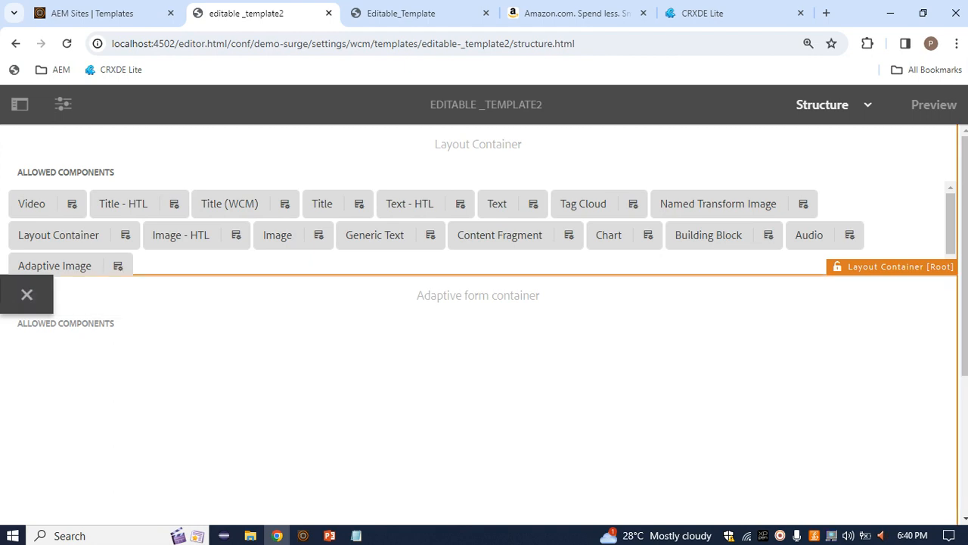
left_click(27, 294)
Examine the layout mode of the adaptive form container and leave it without resizing anything.
scroll(479, 324, "down", 1)
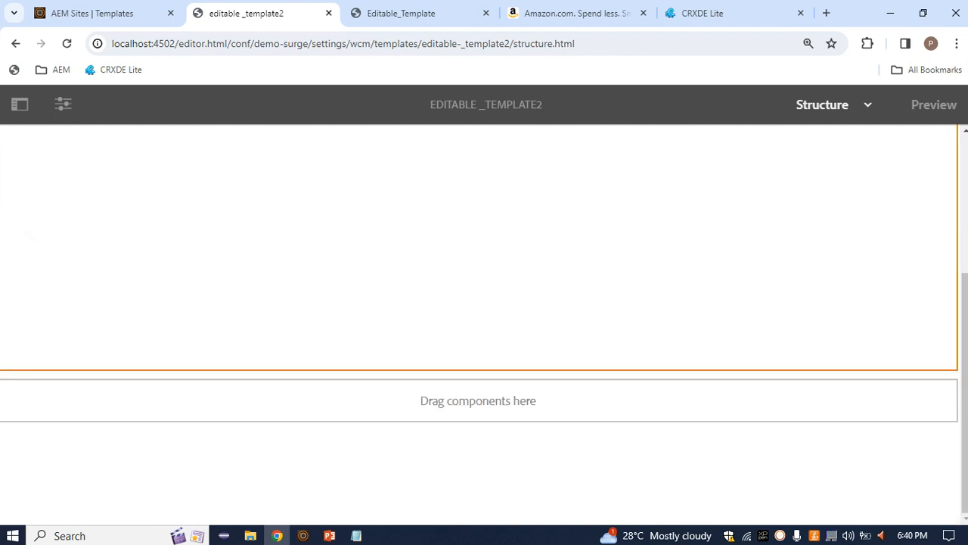
scroll(480, 323, "up", 1)
left_click(478, 303)
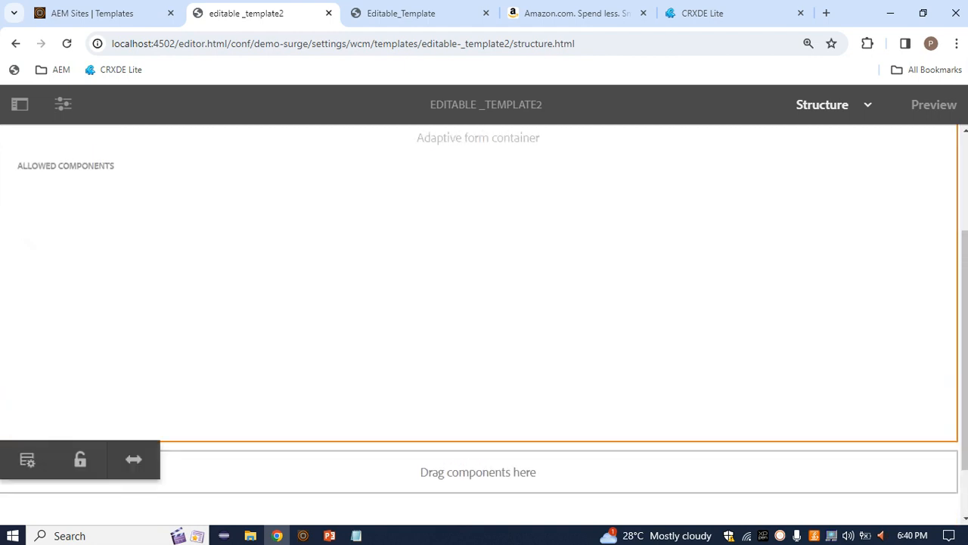
left_click(133, 459)
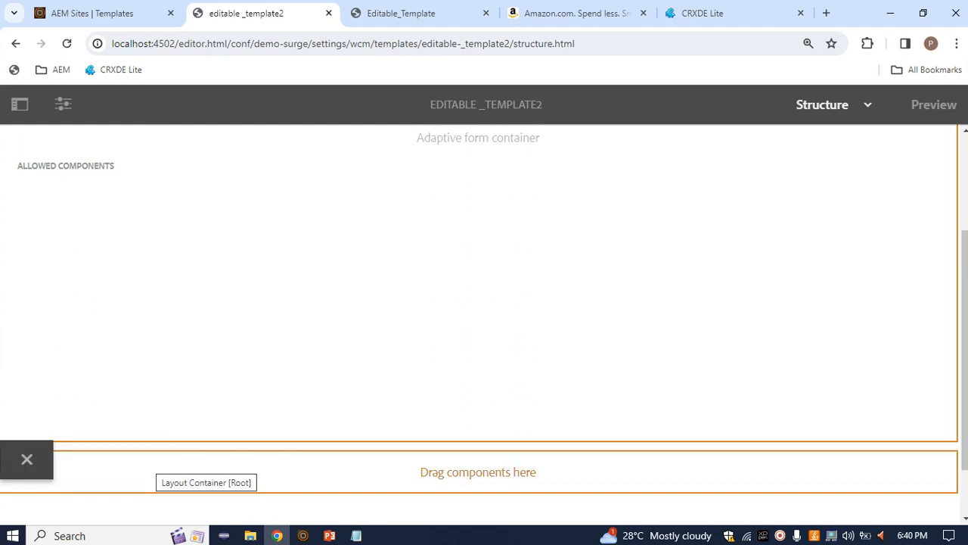
left_click(26, 459)
Examine the layout mode of the lower root layout container and leave it without resizing anything.
scroll(27, 459, "down", 1)
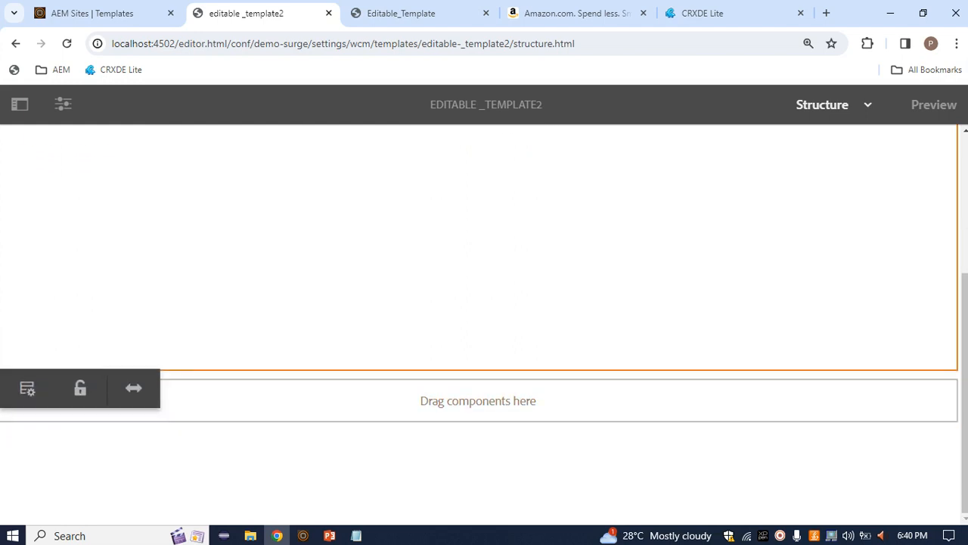
left_click(197, 401)
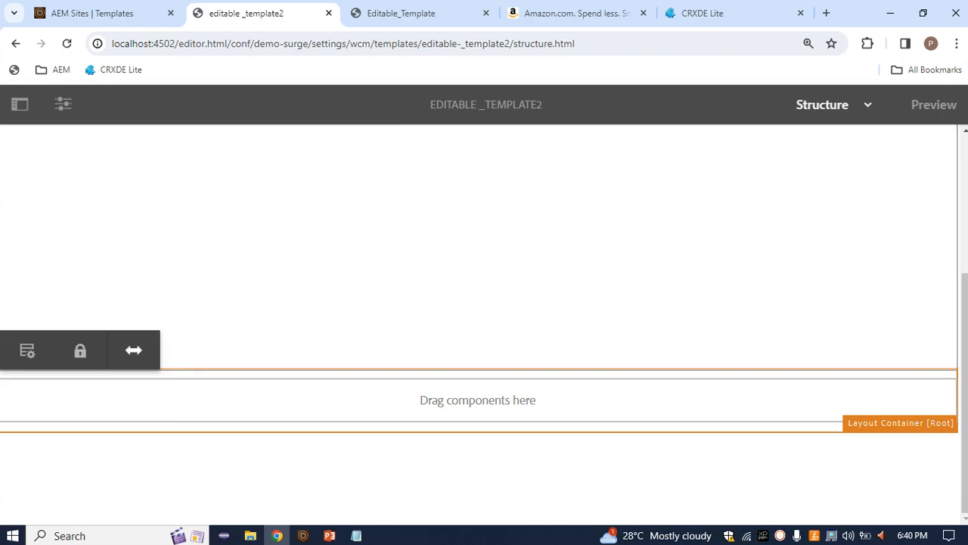
left_click(134, 350)
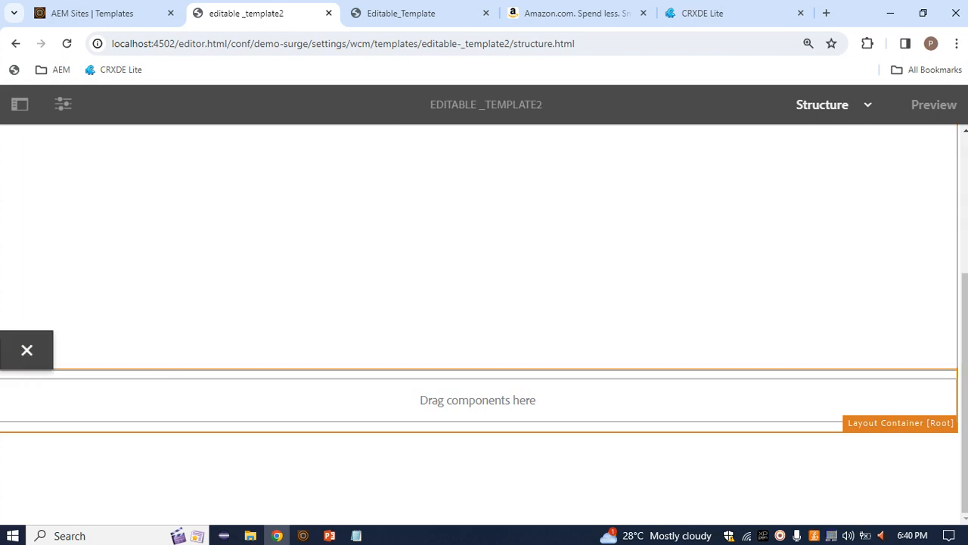
left_click(26, 349)
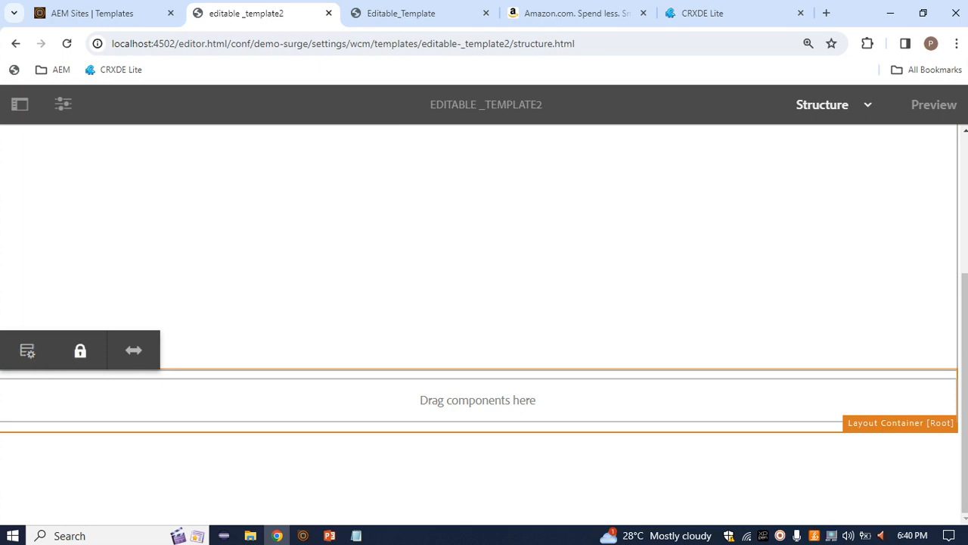
left_click(134, 351)
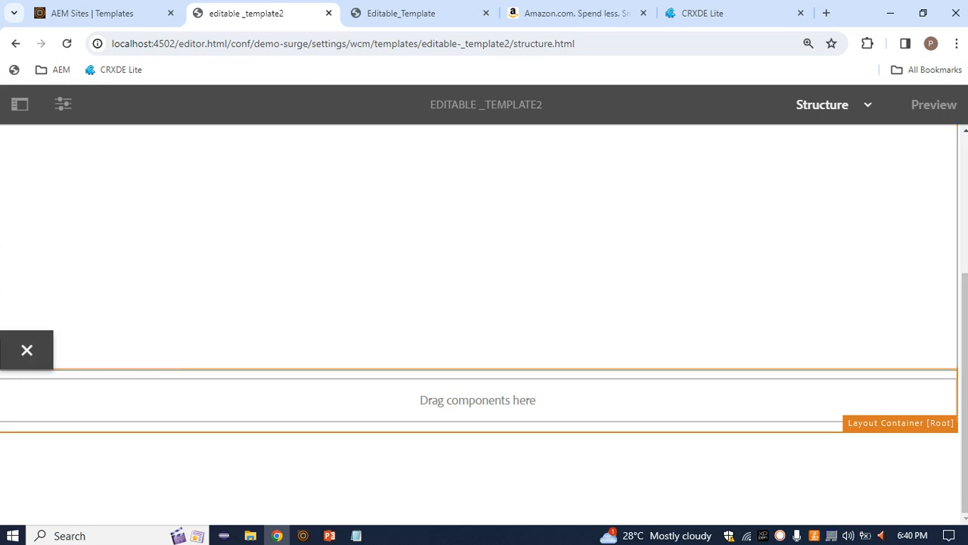
left_click(27, 349)
left_click(81, 351)
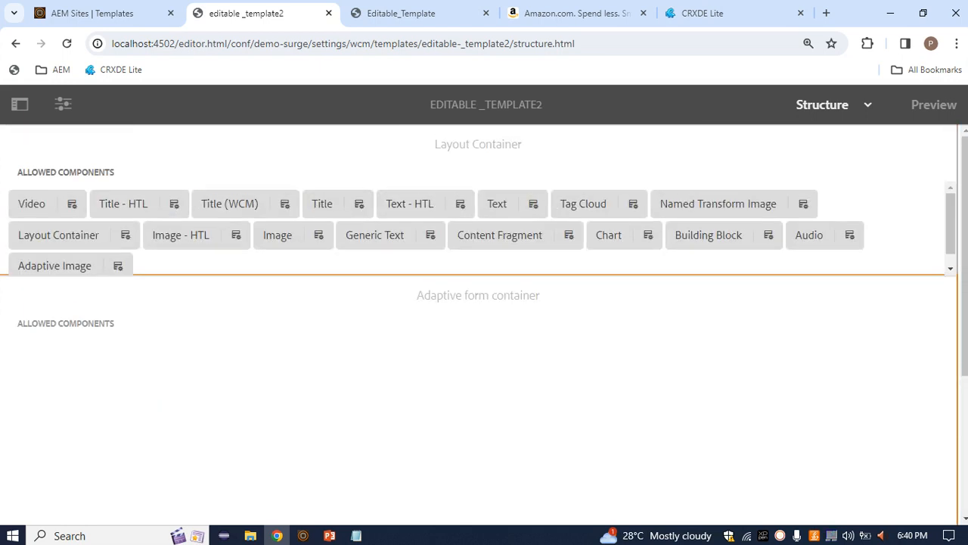
Enter the upper layout container's layout mode and switch the template editor to the Layout view.
left_click(478, 378)
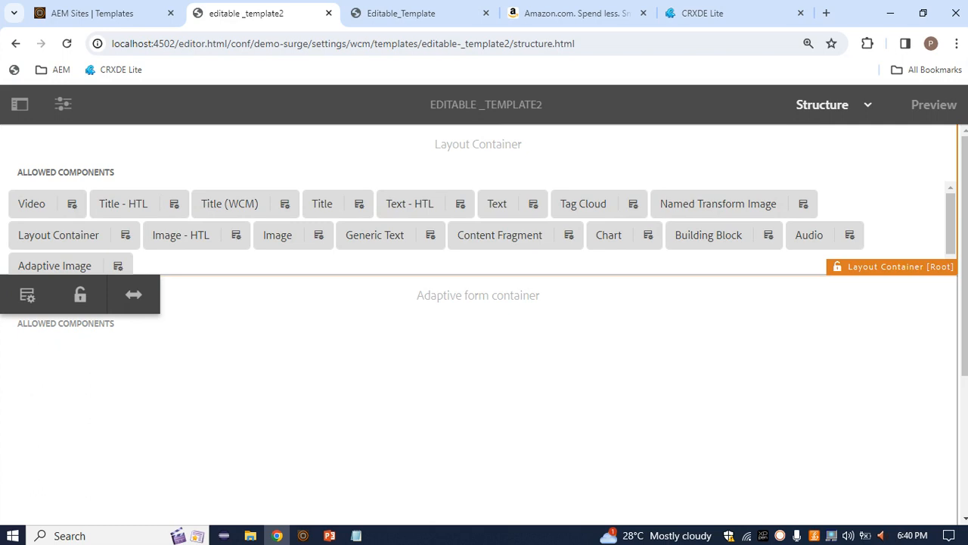
left_click(134, 295)
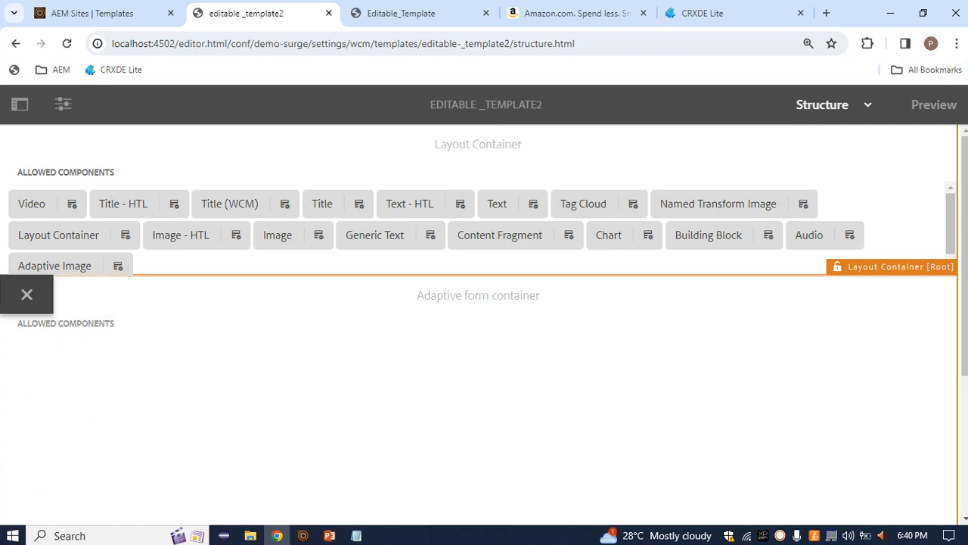
left_click(868, 105)
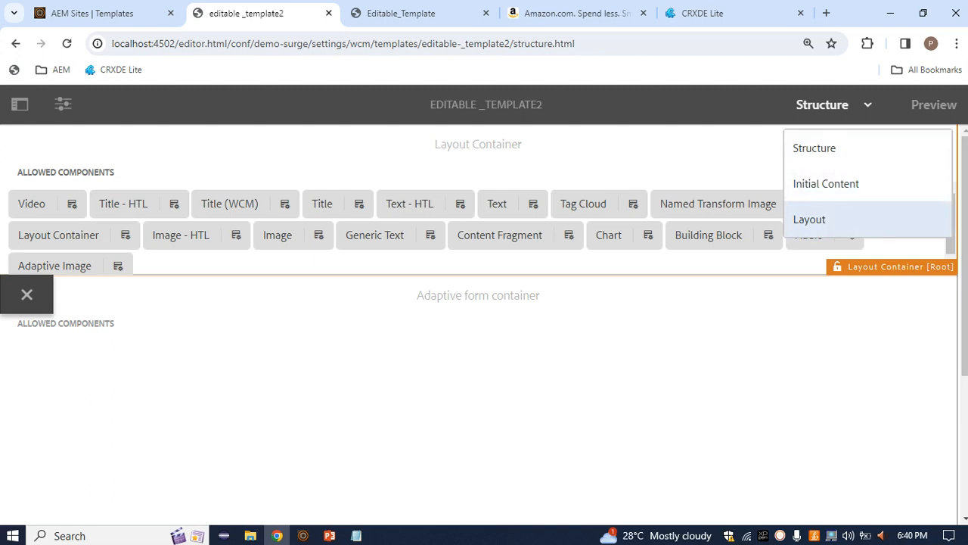
left_click(810, 218)
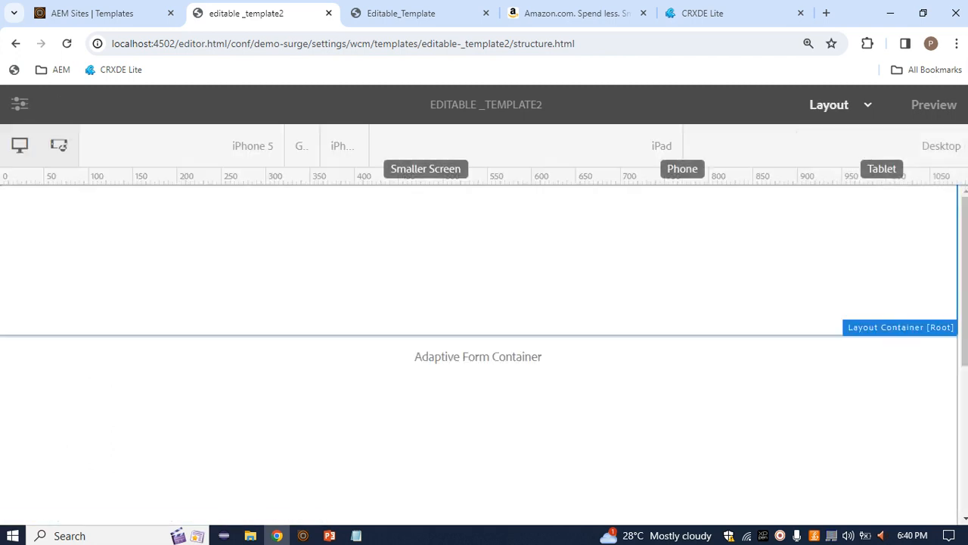
Check whether the adaptive form's root panel can be resized in the Layout view and return to the template structure.
scroll(478, 355, "down", 3)
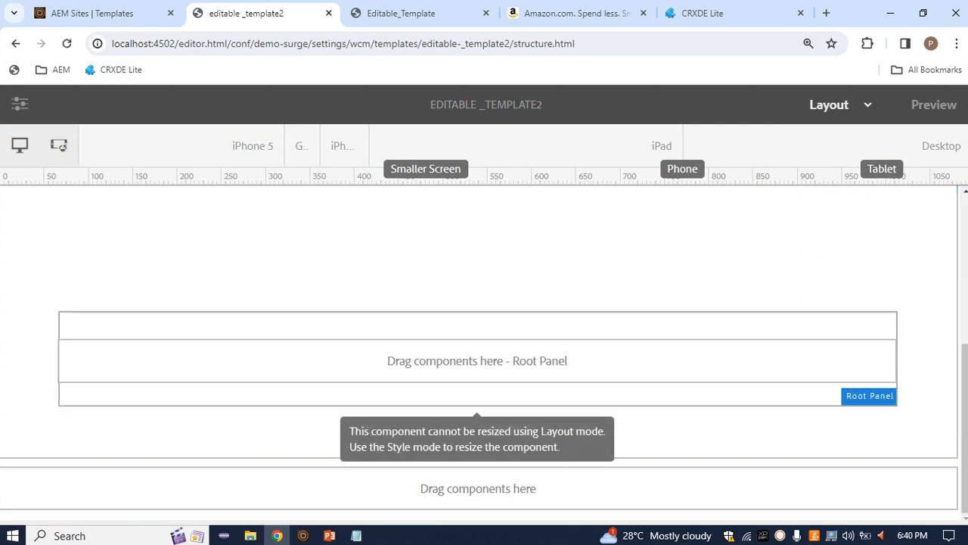
left_click(476, 360)
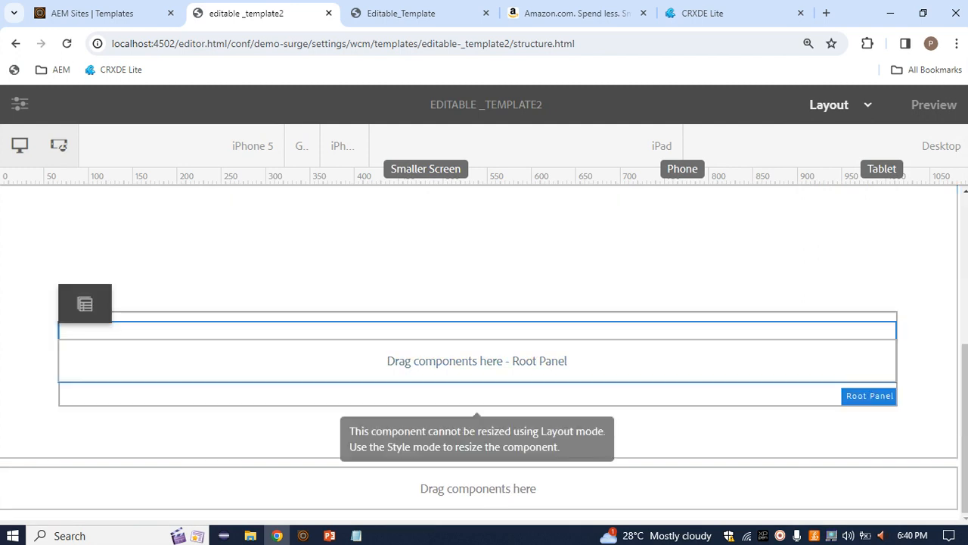
left_click(476, 361)
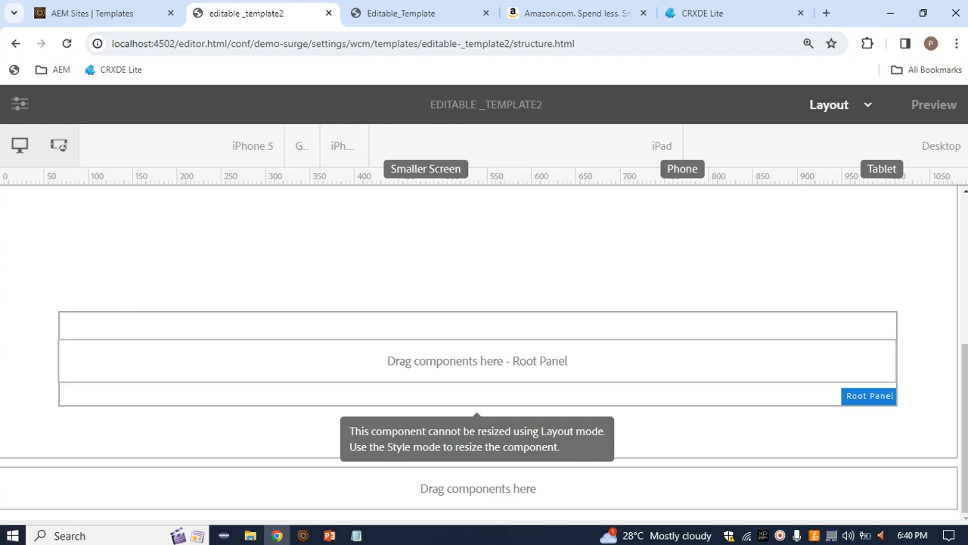
left_click(463, 362)
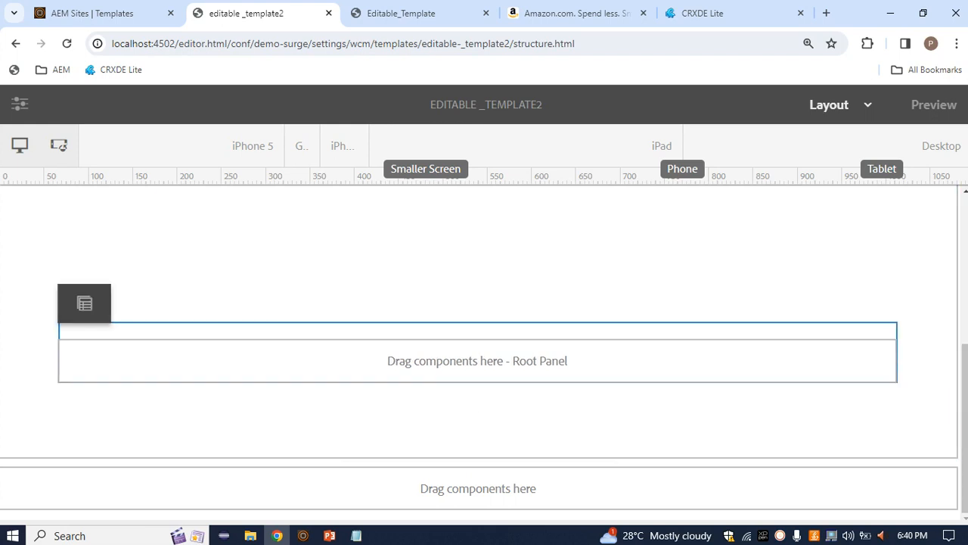
left_click(868, 105)
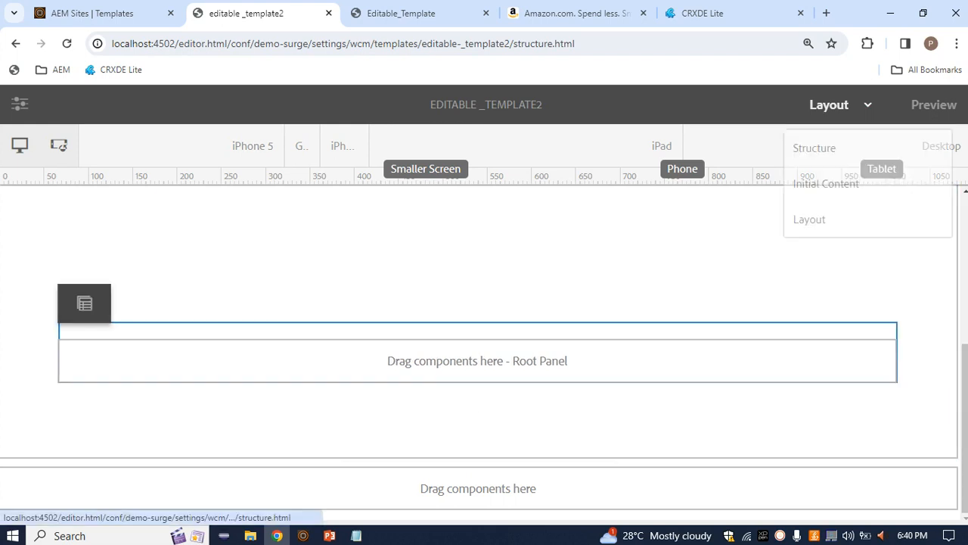
left_click(820, 147)
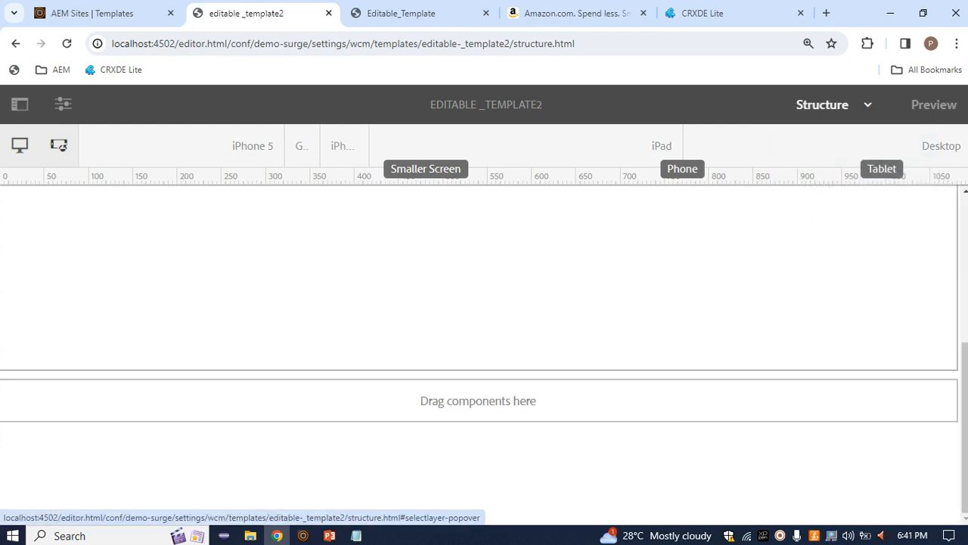
Toggle the device ruler's orientation to portrait and back, and reload the template page.
left_click(59, 145)
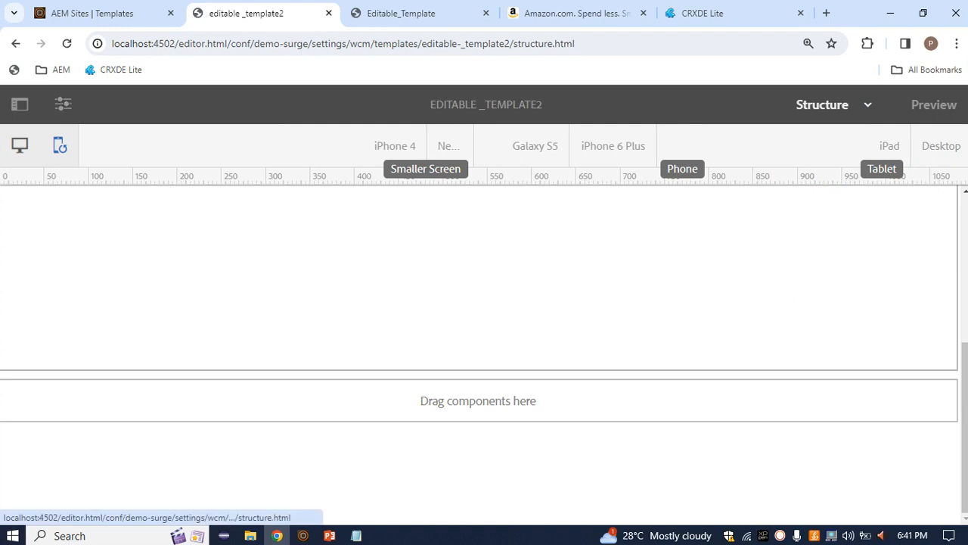
left_click(59, 145)
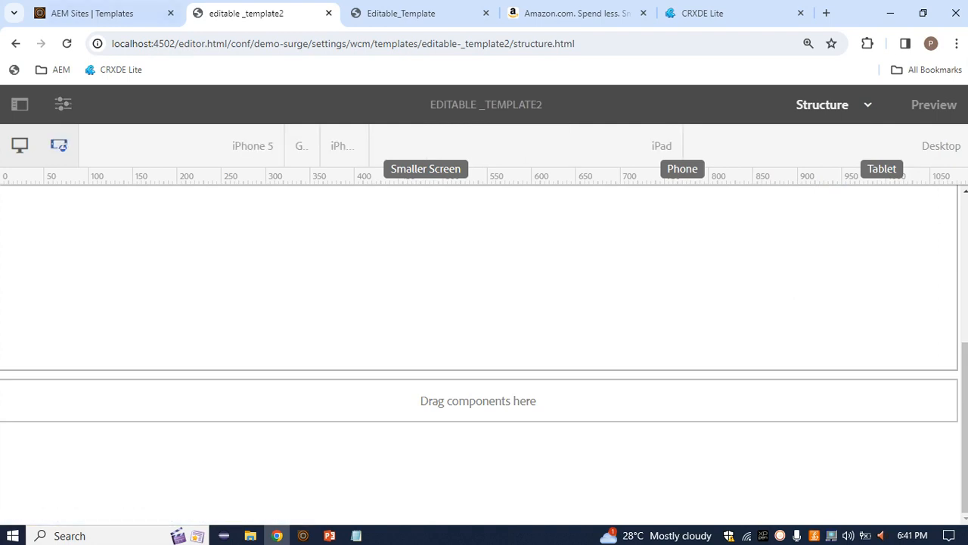
left_click(66, 43)
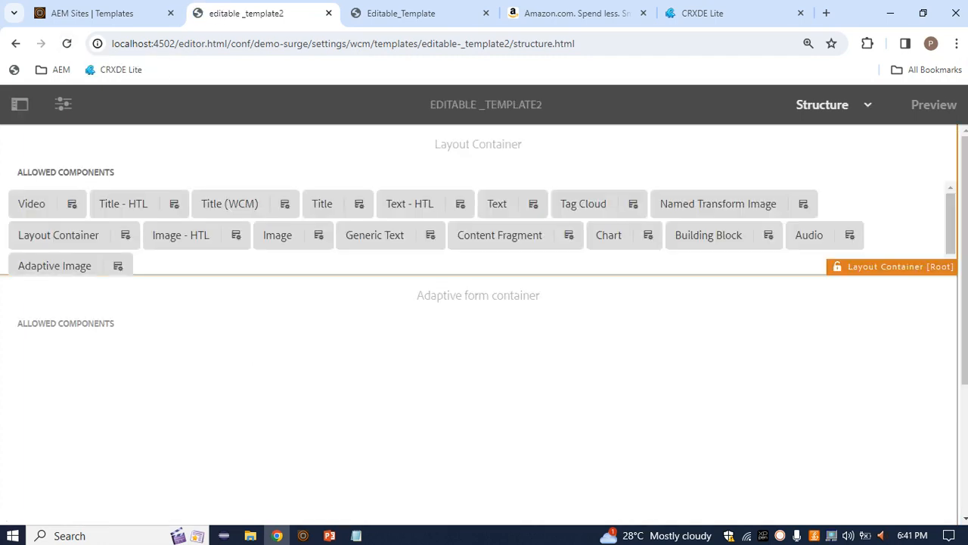
Leave the upper layout container's layout mode and lock the container again.
left_click(189, 261)
left_click(134, 295)
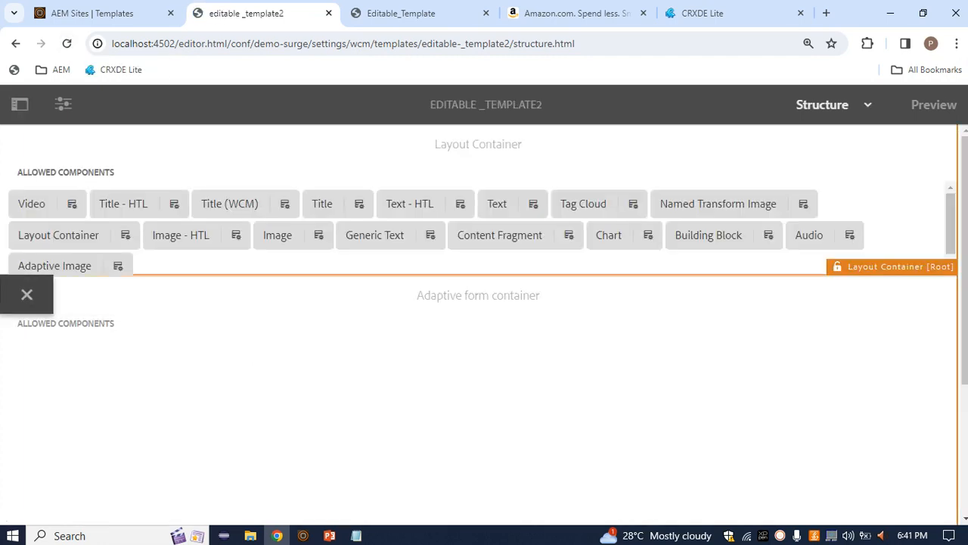
left_click(26, 294)
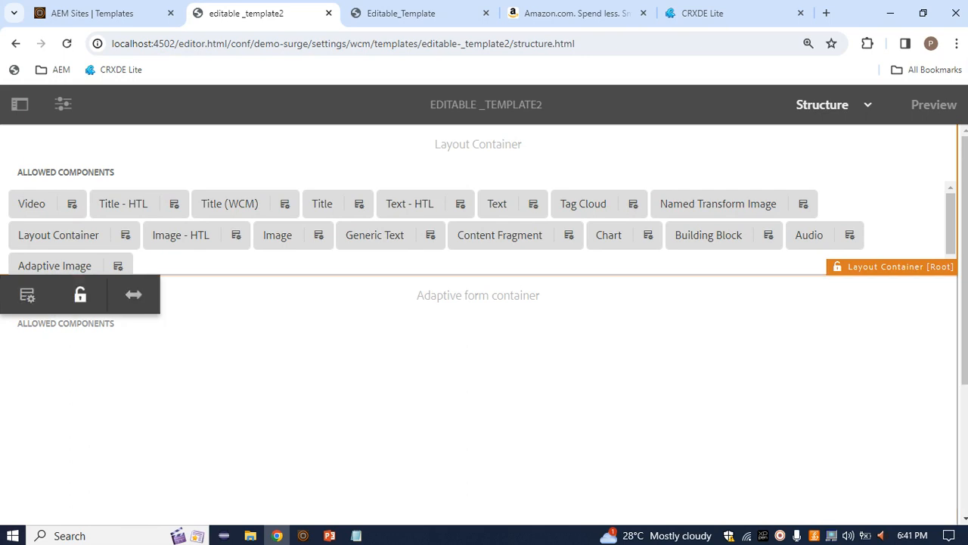
left_click(79, 295)
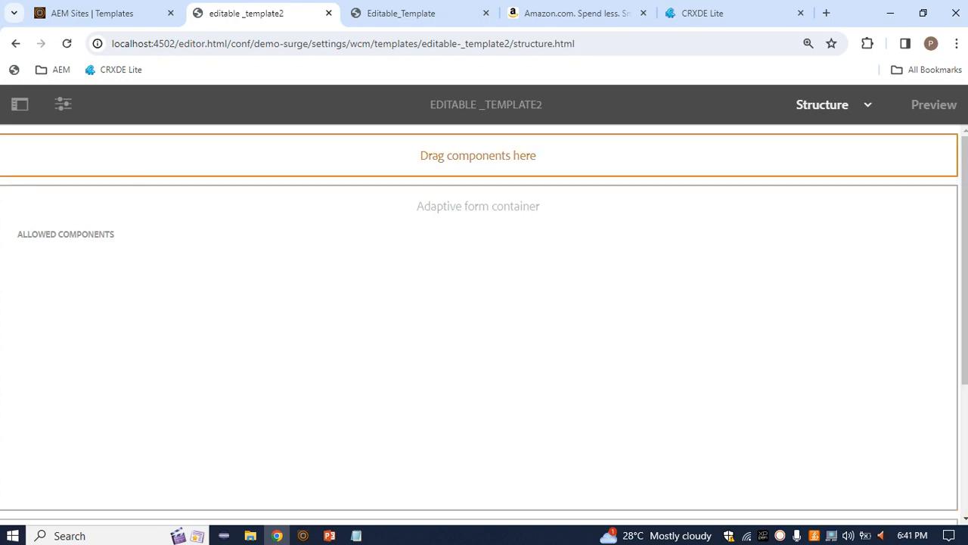
Examine the layout mode of the locked upper layout container and leave it without resizing anything.
left_click(128, 181)
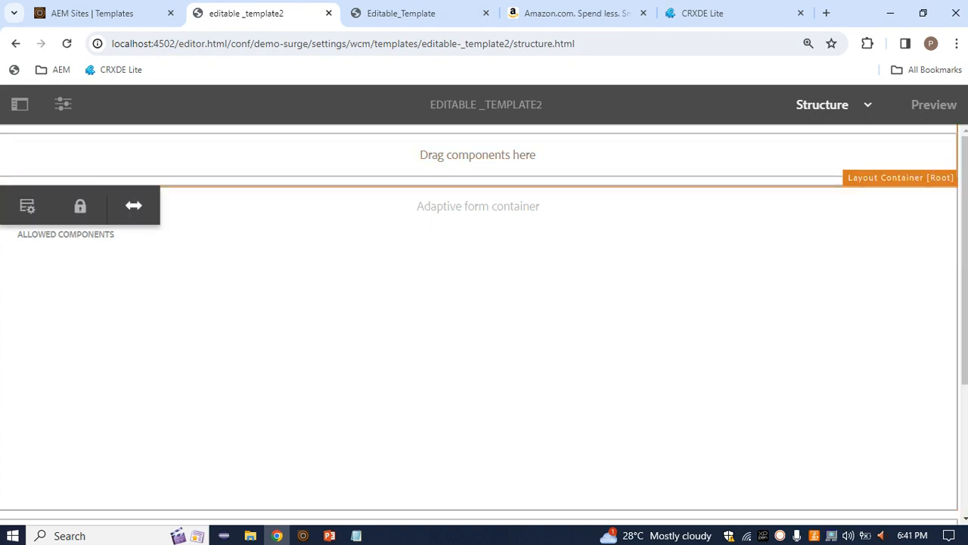
left_click(134, 205)
left_click(27, 205)
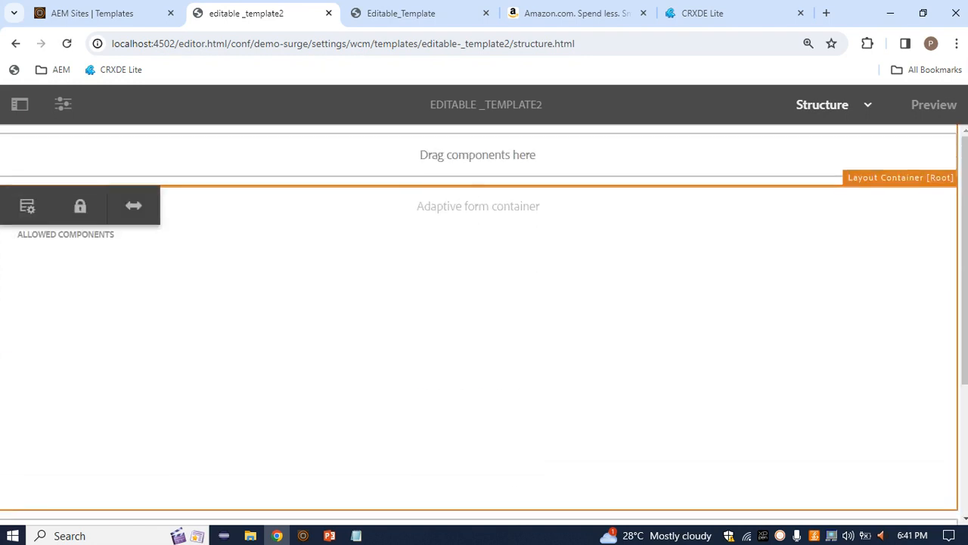
left_click(133, 205)
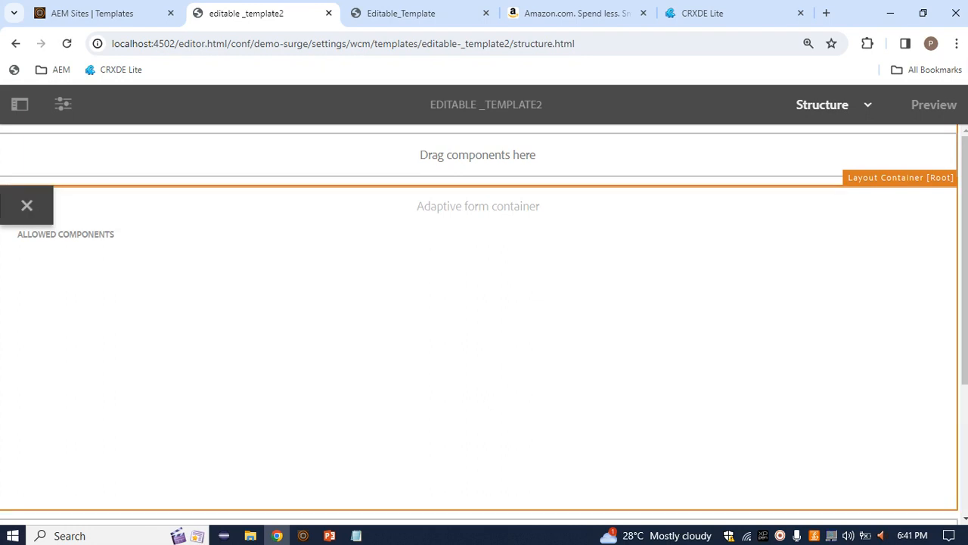
left_click(26, 205)
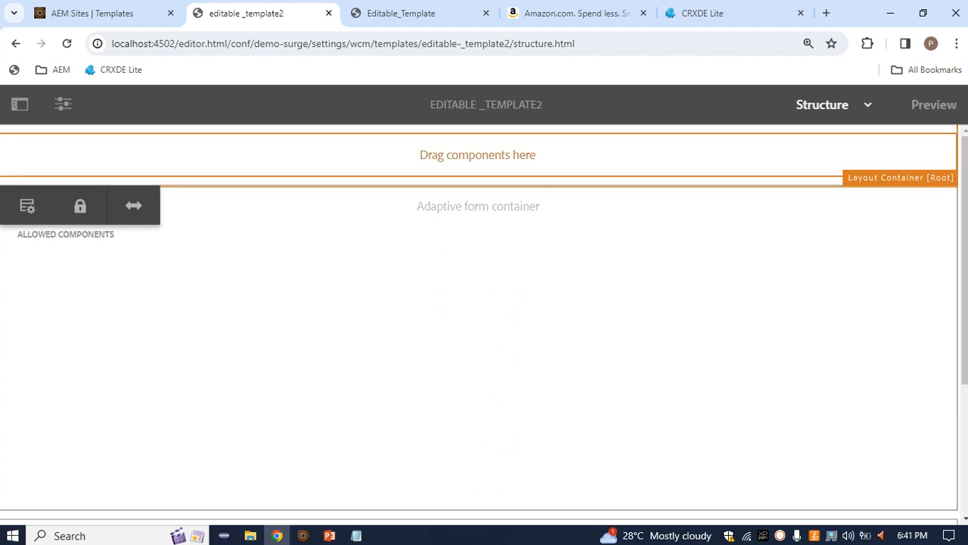
Search the components for "text" and insert the general Text component into the upper layout container.
left_click(461, 155)
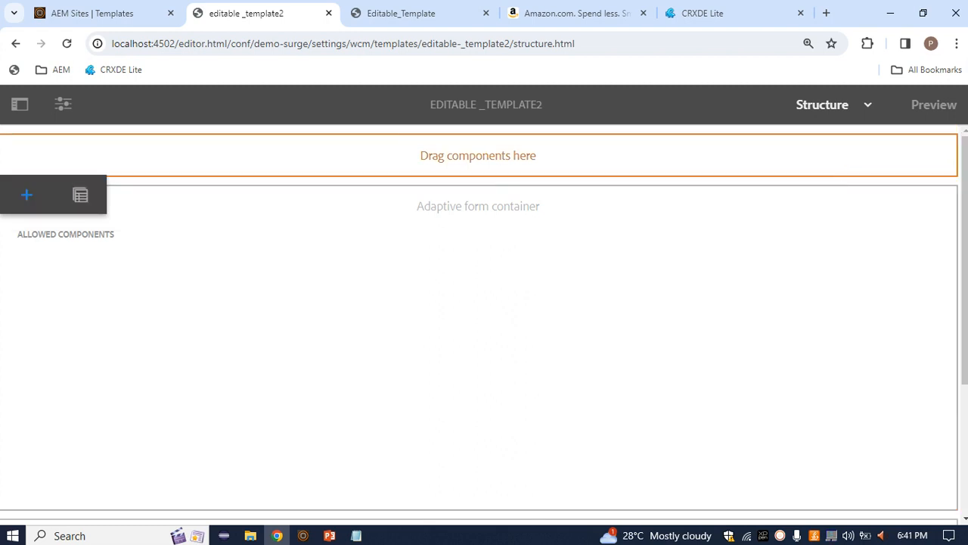
left_click(27, 195)
type("text")
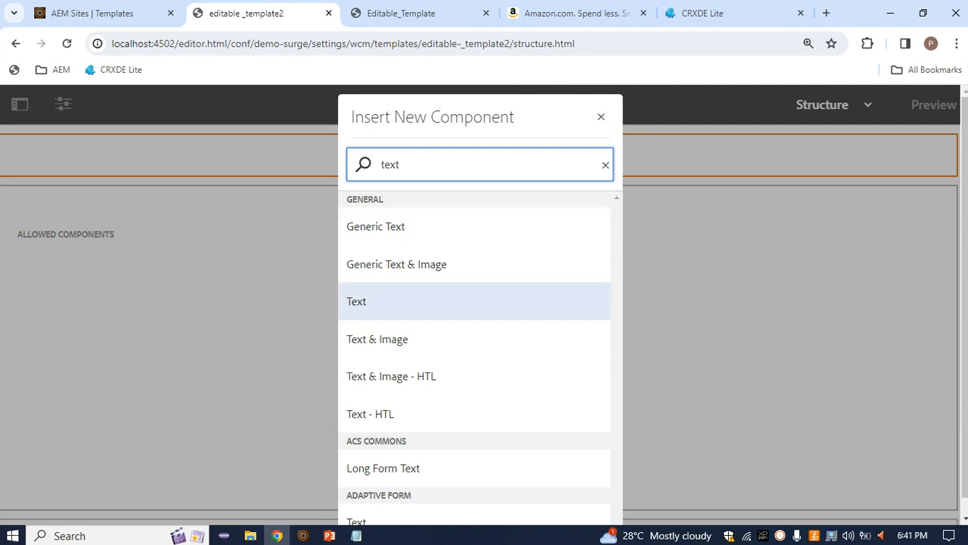
left_click(357, 301)
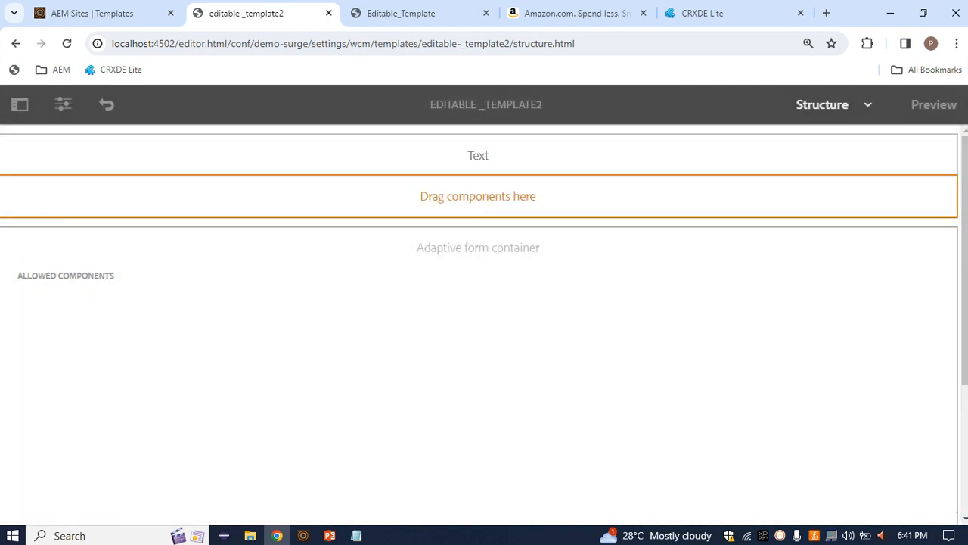
Insert the general Image component below the Text component in the upper layout container.
left_click(478, 196)
left_click(26, 156)
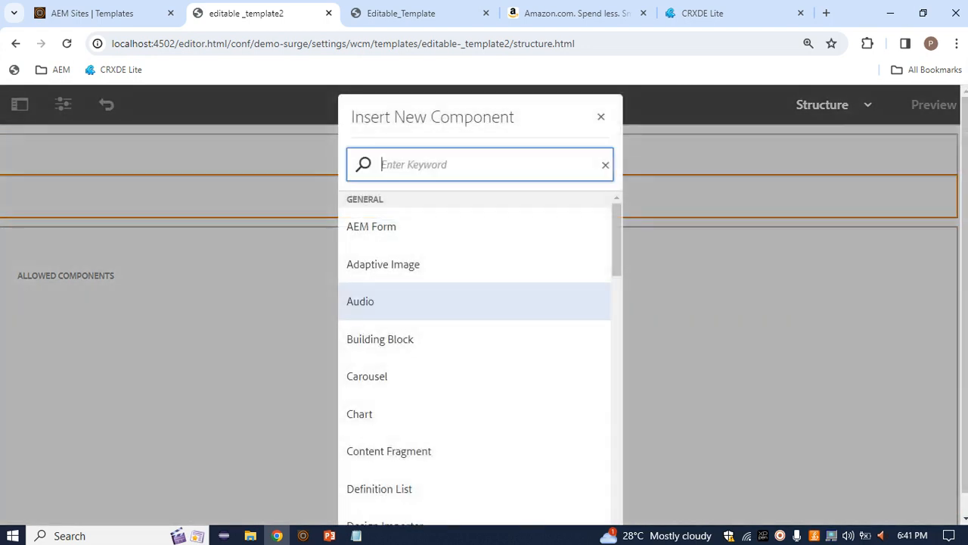
scroll(412, 281, "down", 2)
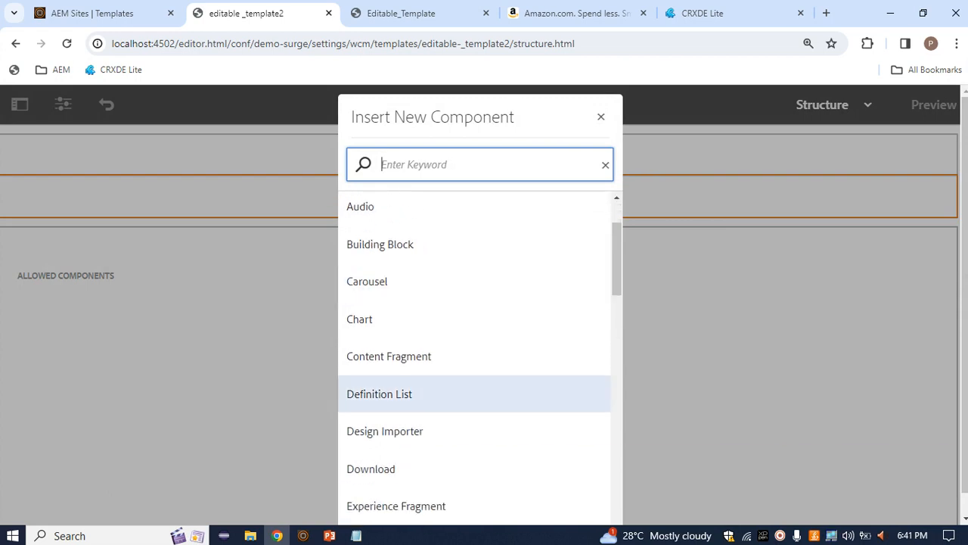
scroll(382, 371, "up", 1)
scroll(382, 371, "down", 5)
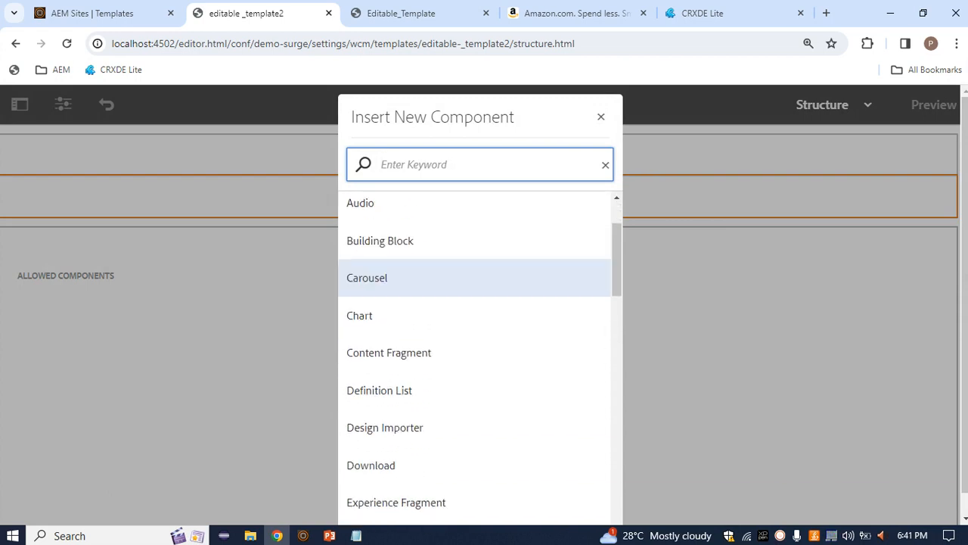
left_click(371, 318)
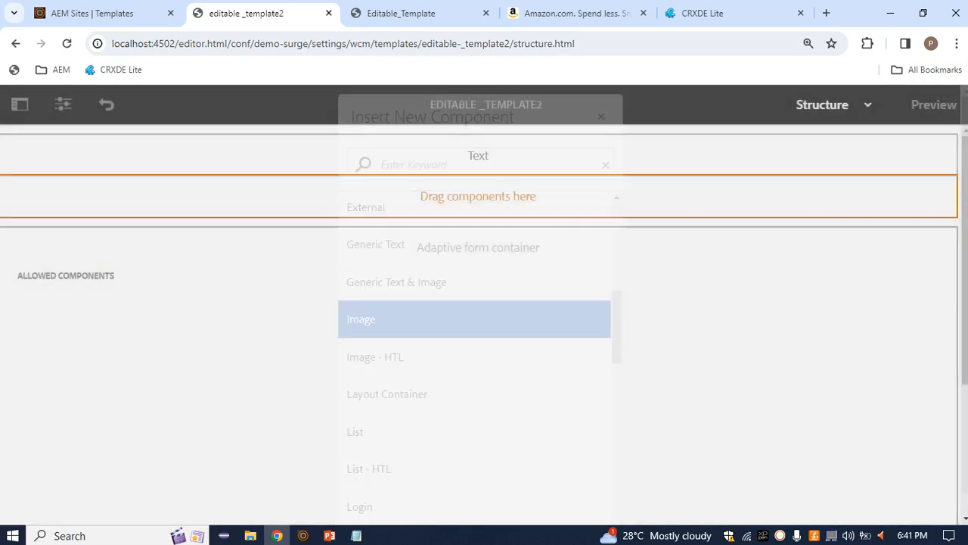
View the template's initial content with the components still locked and return to its structure.
scroll(478, 363, "down", 1)
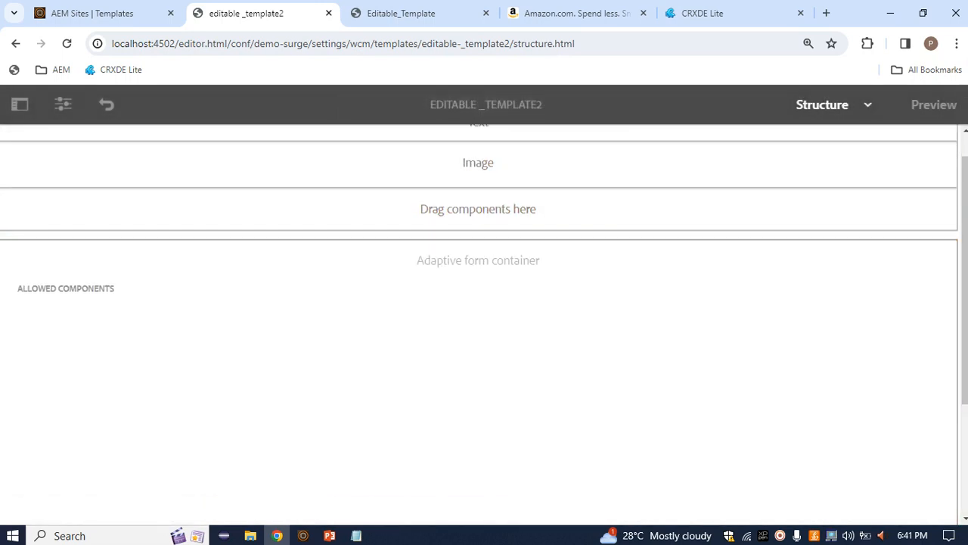
left_click(832, 104)
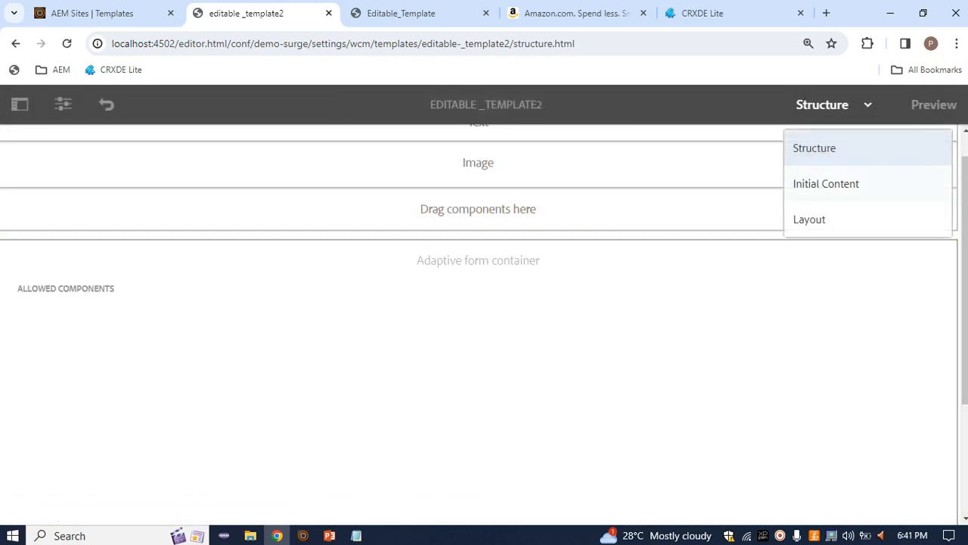
left_click(824, 184)
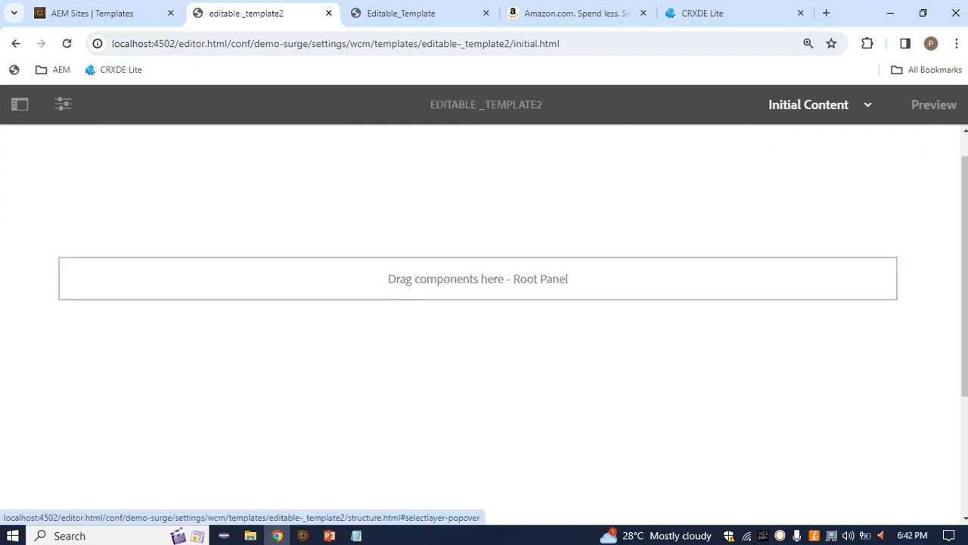
left_click(832, 105)
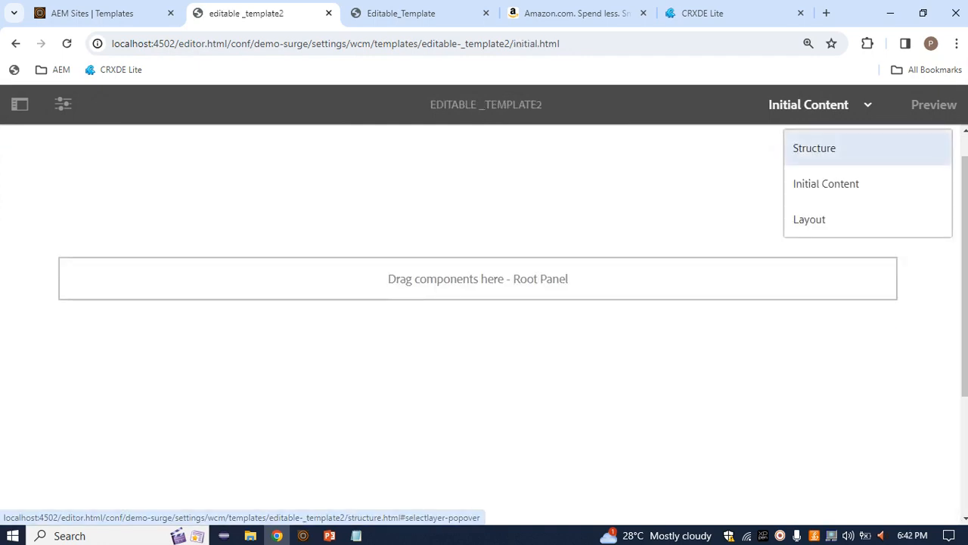
left_click(813, 149)
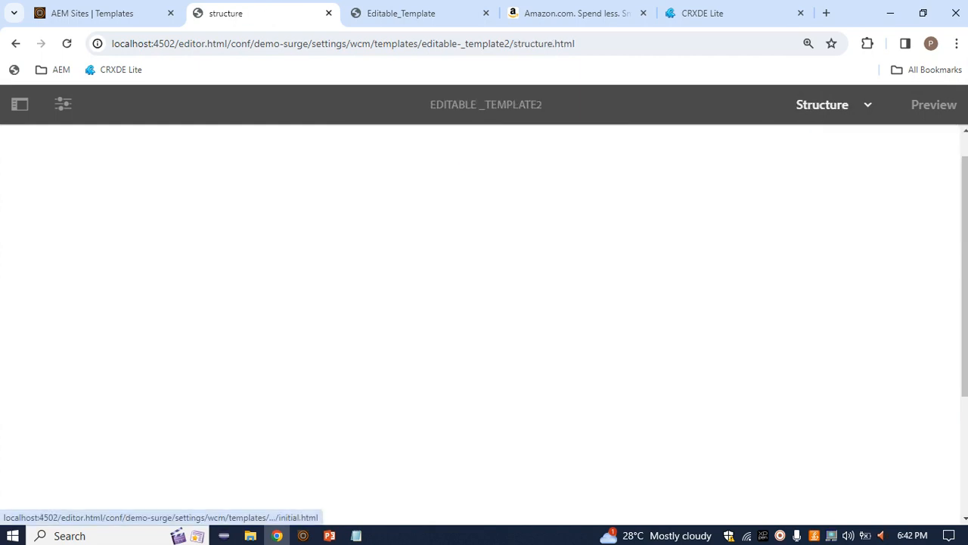
Unlock the Image and Text components in the upper layout container so they can be edited.
left_click(378, 171)
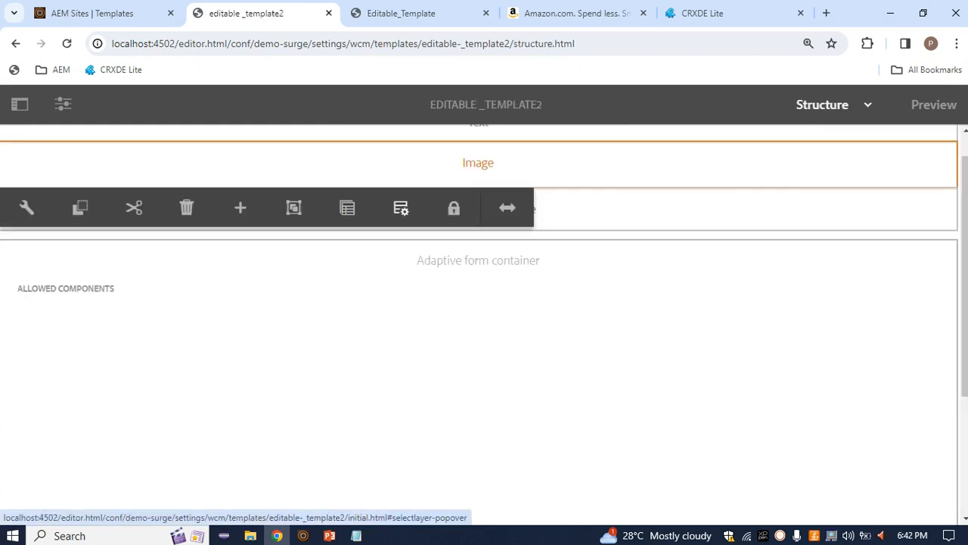
left_click(454, 208)
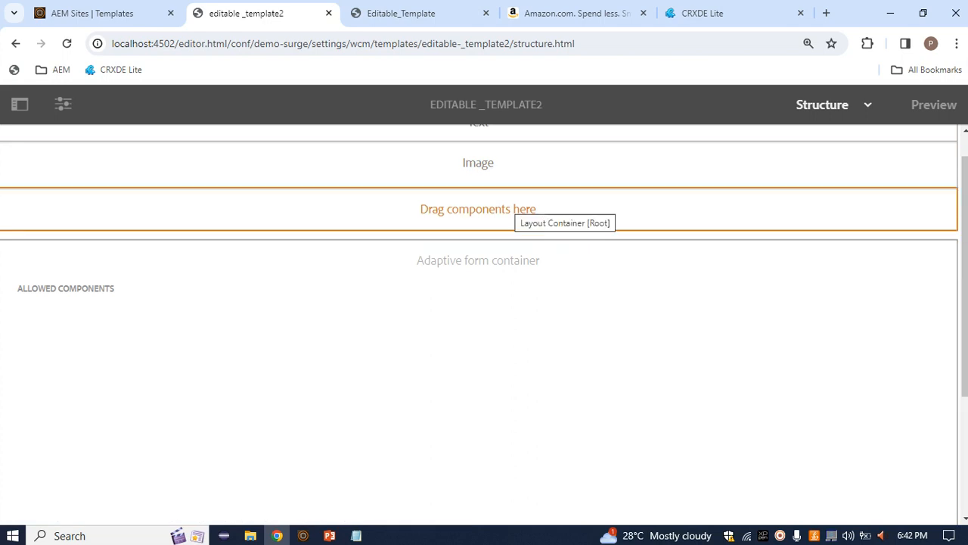
left_click(505, 209)
scroll(484, 332, "up", 1)
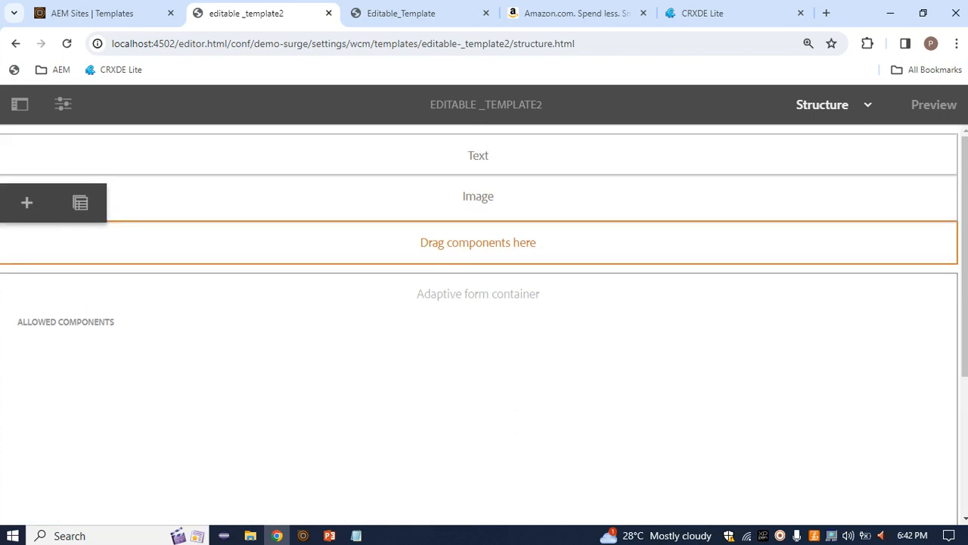
left_click(478, 155)
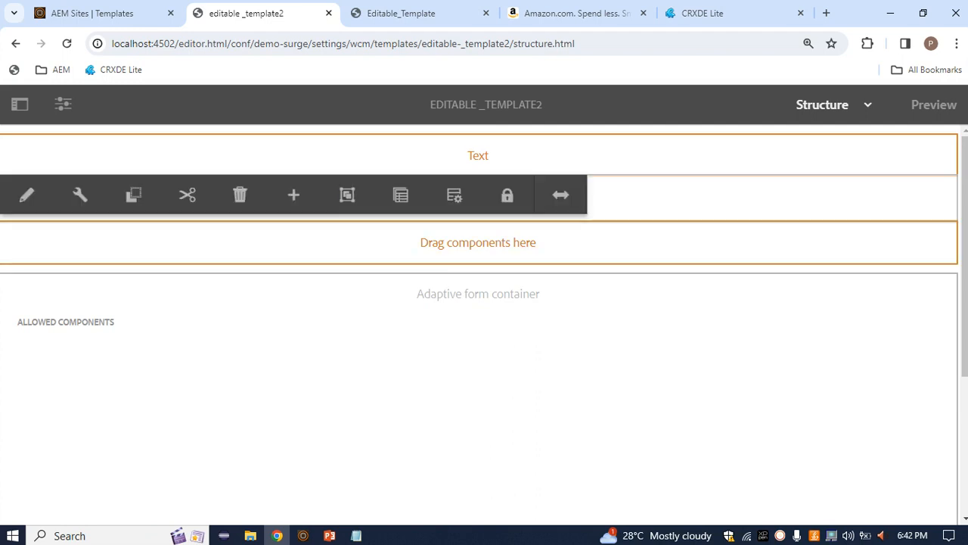
left_click(507, 195)
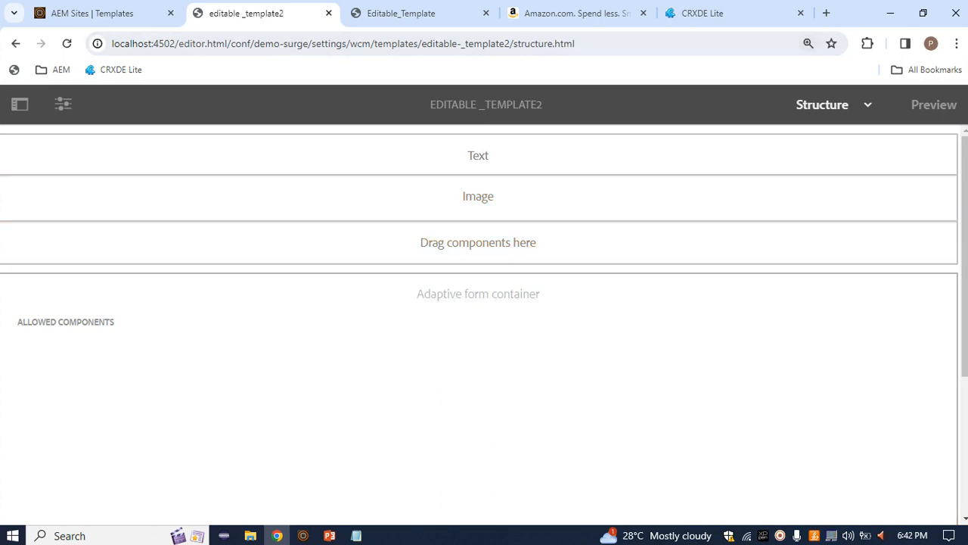
Open the template's initial content and set the Text component's text to "dsfkladshfkjhx".
left_click(867, 105)
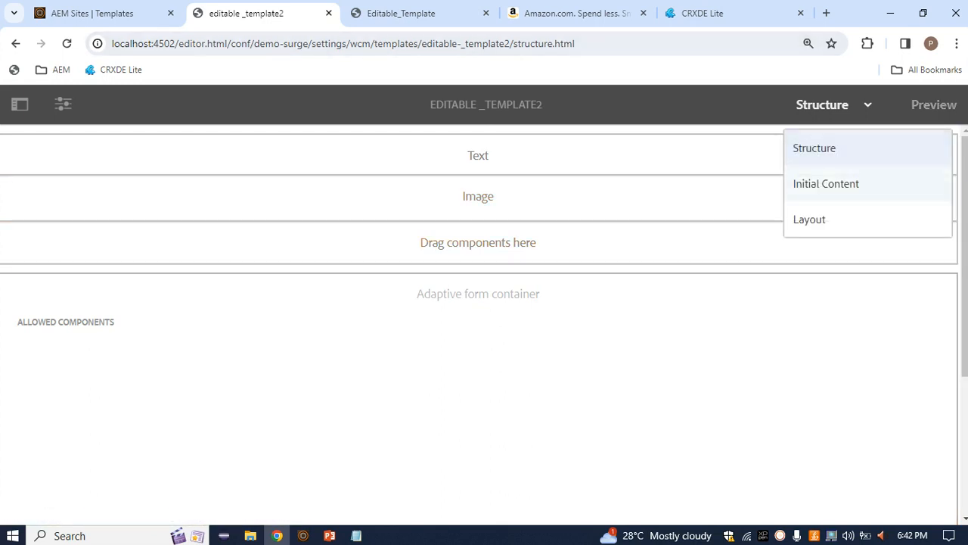
left_click(826, 184)
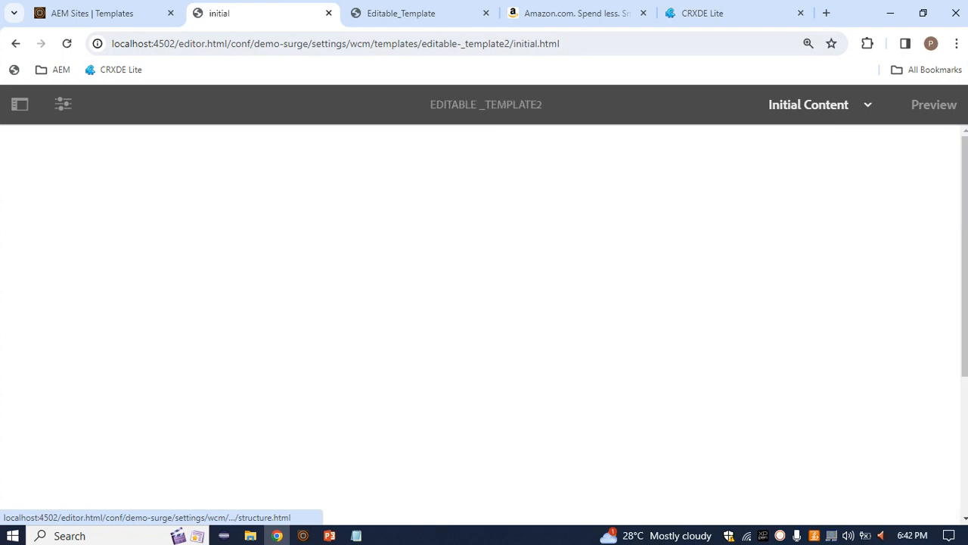
left_click(478, 144)
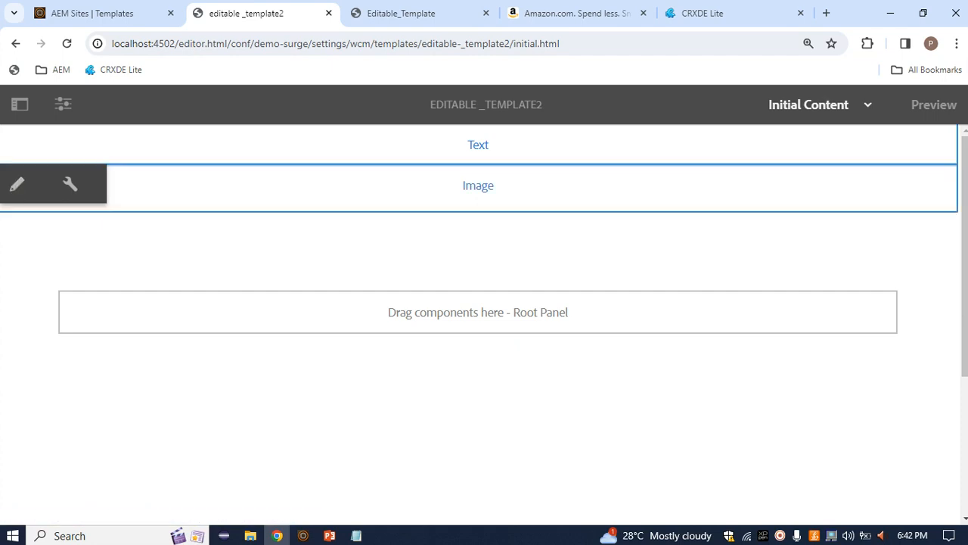
left_click(70, 184)
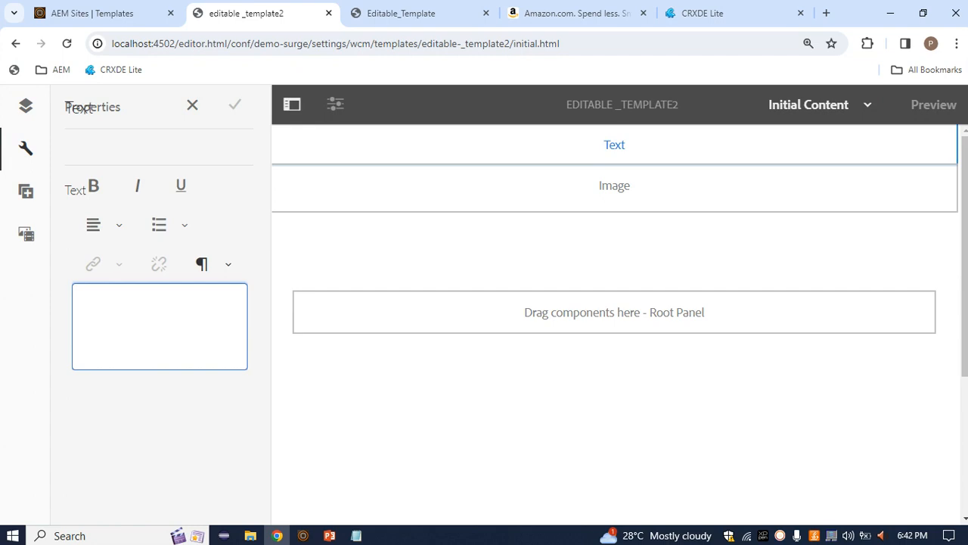
type("ds")
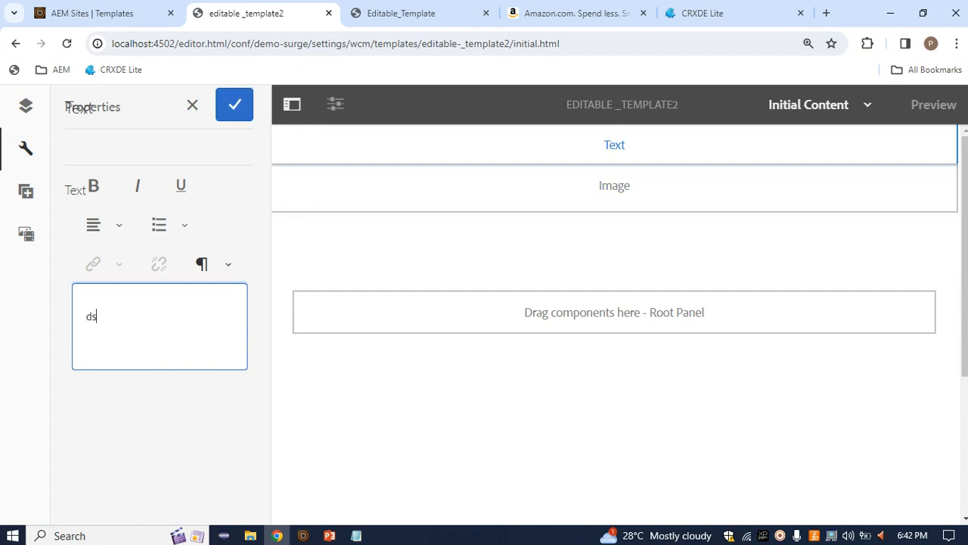
type("fkladshfkjhx")
left_click(235, 104)
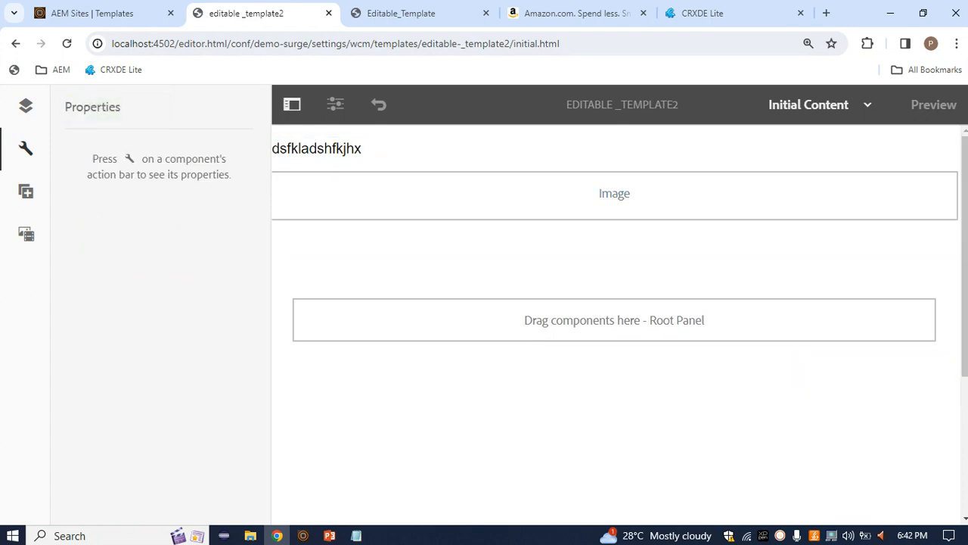
left_click(292, 104)
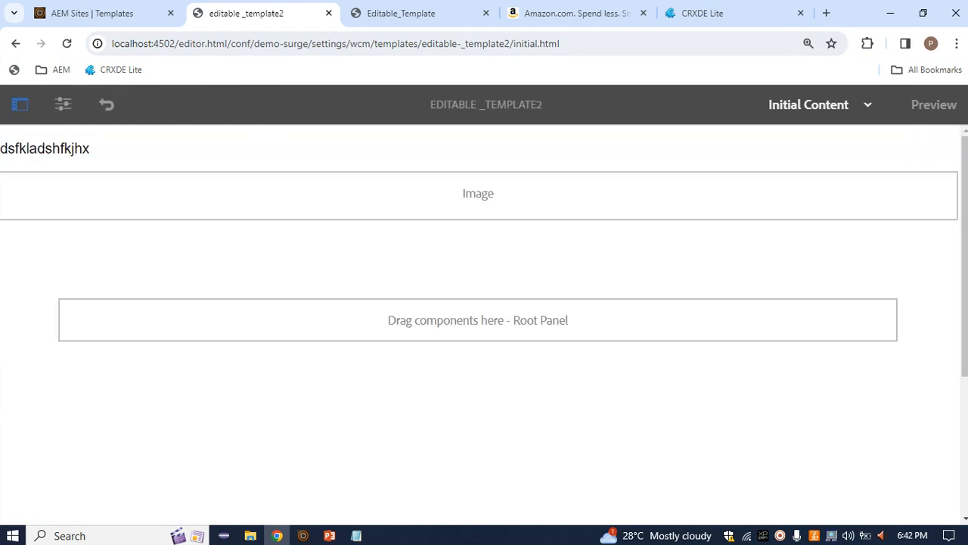
Return to the template's structure and unlock the adaptive form container.
left_click(867, 104)
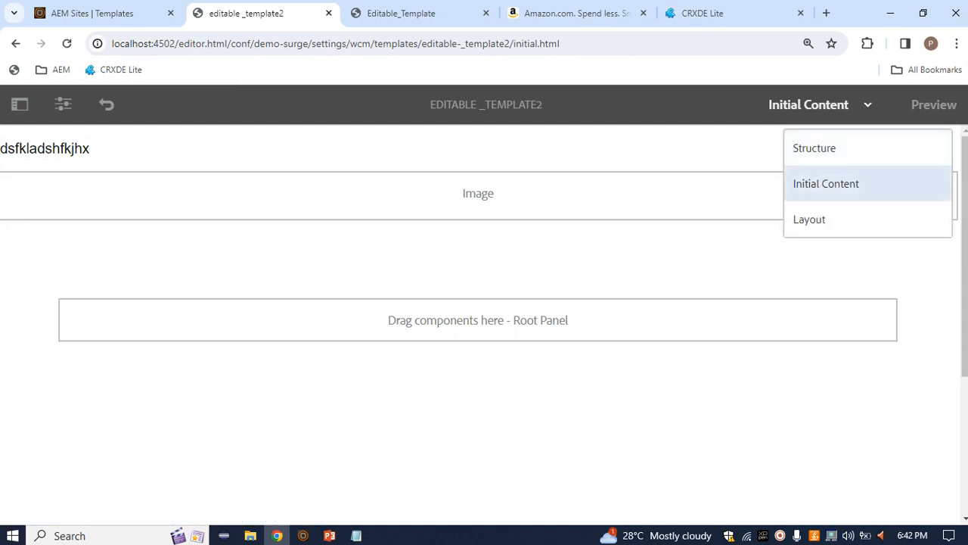
left_click(813, 149)
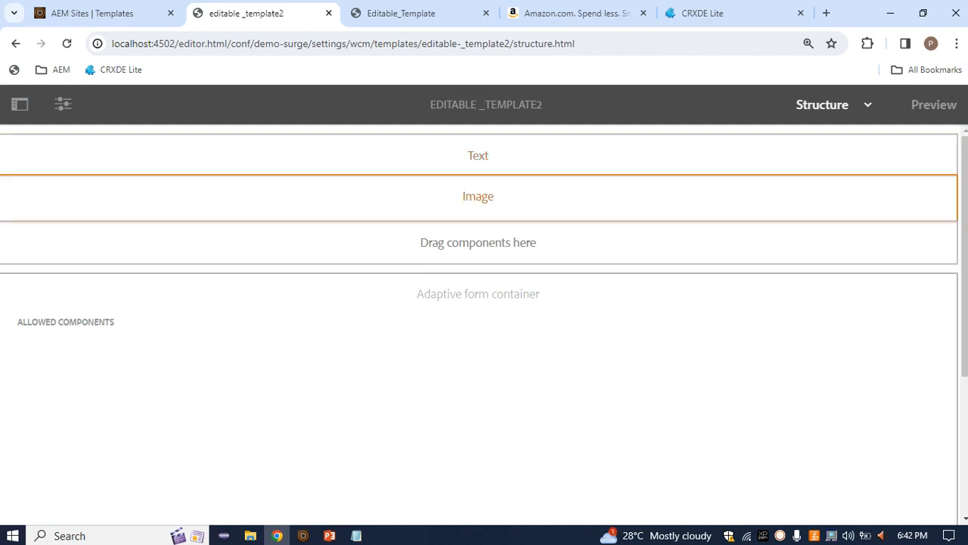
left_click(478, 196)
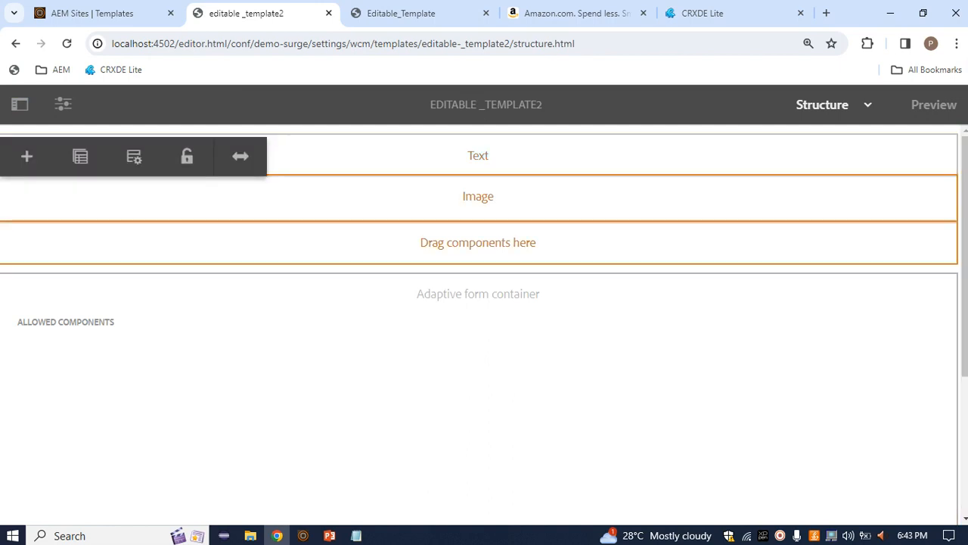
left_click(478, 294)
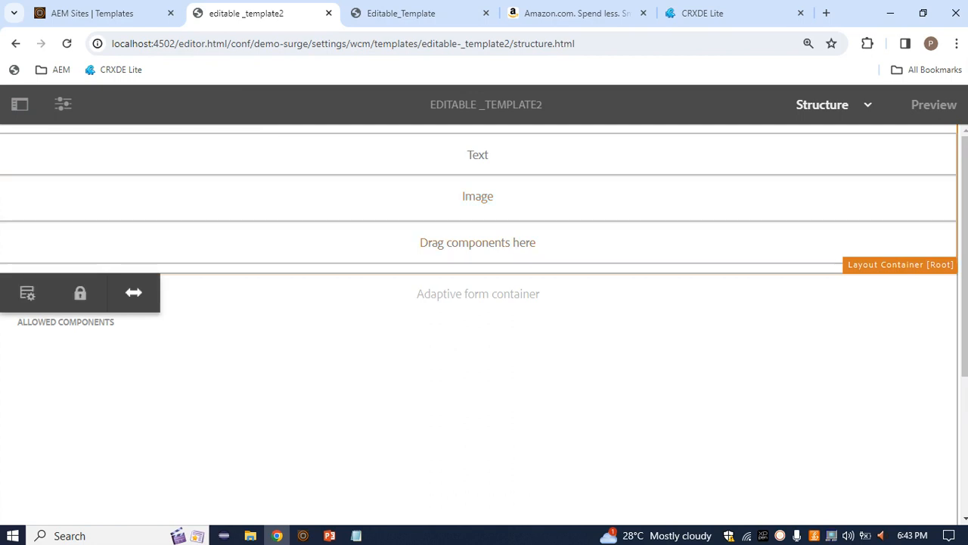
left_click(133, 292)
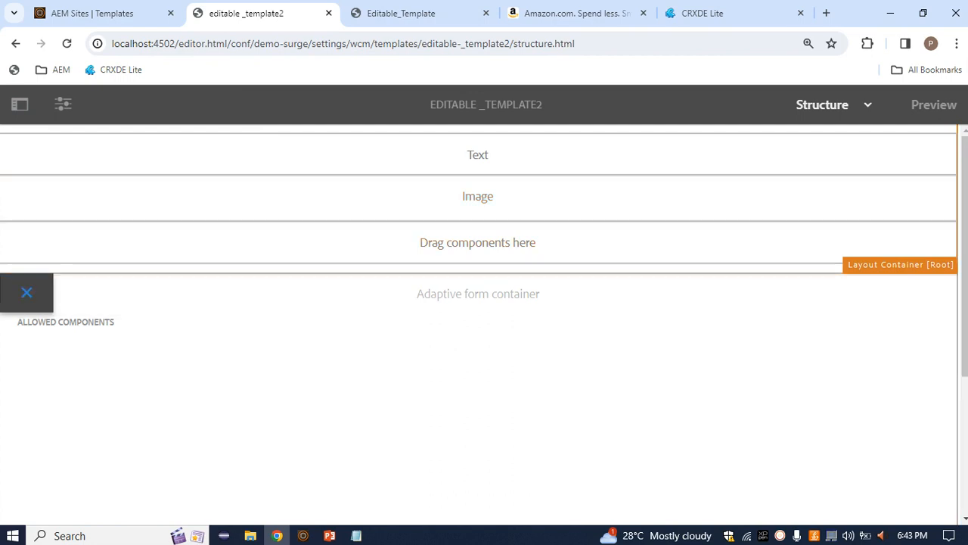
left_click(26, 292)
left_click(81, 293)
scroll(478, 325, "down", 3)
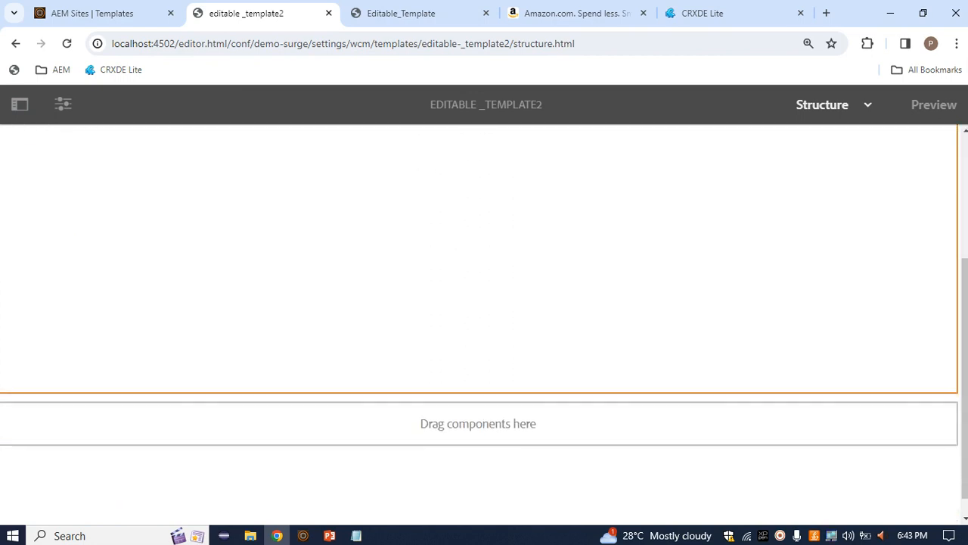
scroll(478, 325, "up", 3)
scroll(478, 232, "up", 1)
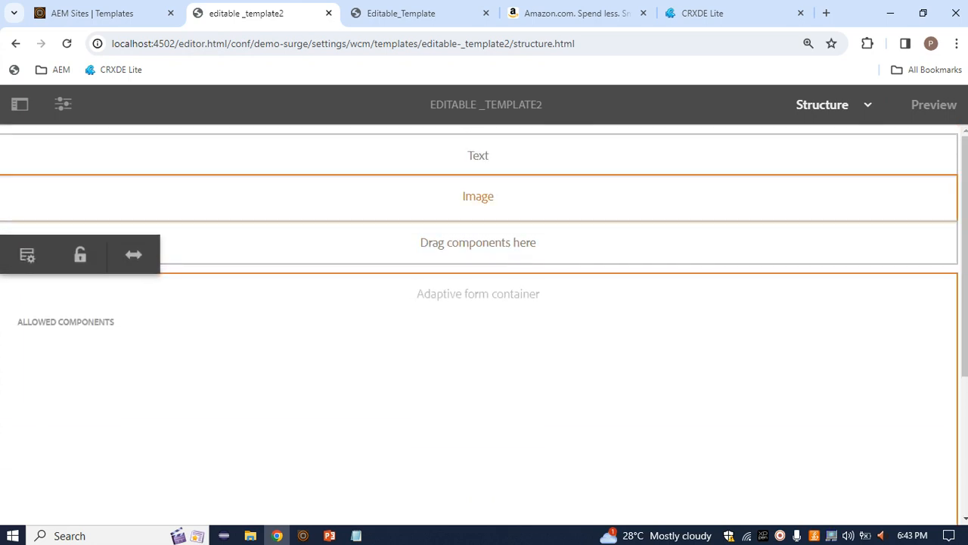
left_click(478, 195)
left_click(477, 155)
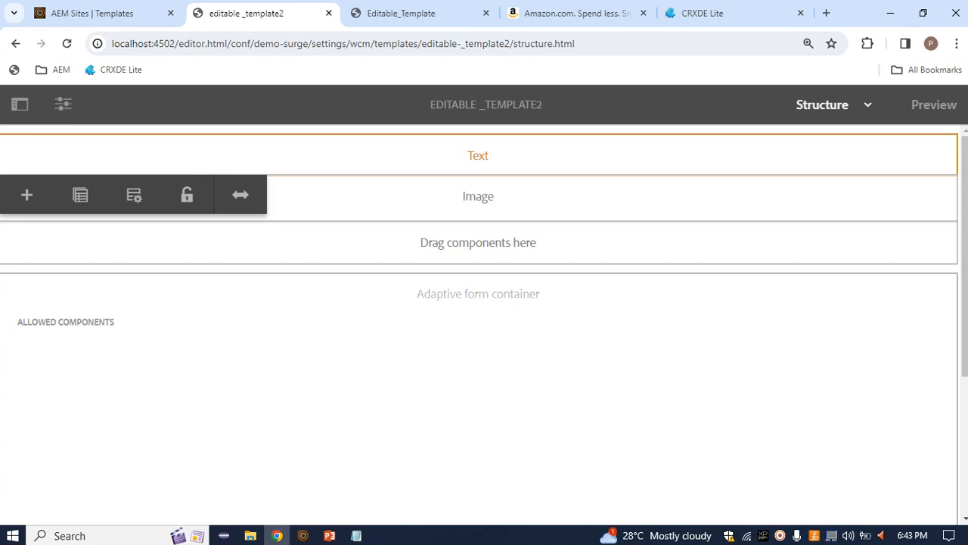
Enable the draft template editable _template2 in the demo-surge templates list.
left_click(92, 12)
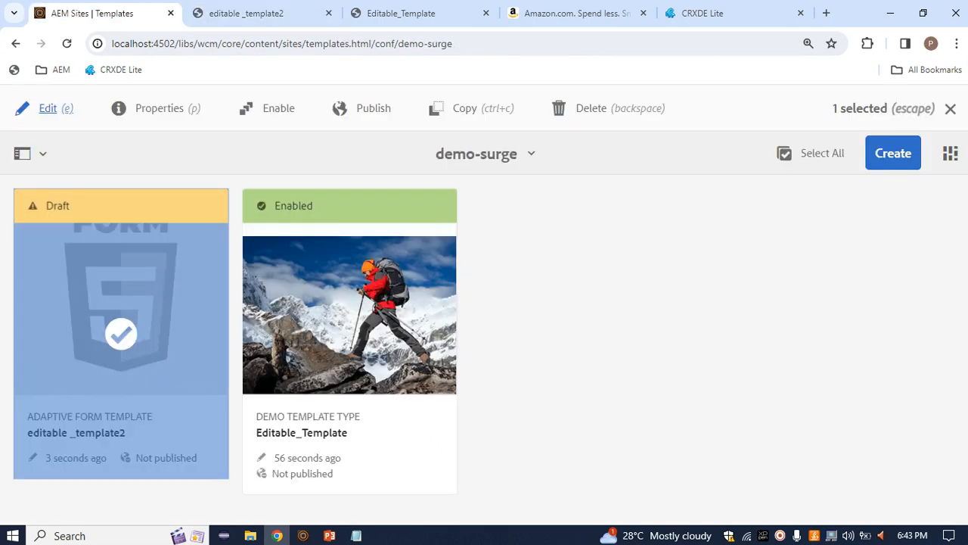
key("Escape")
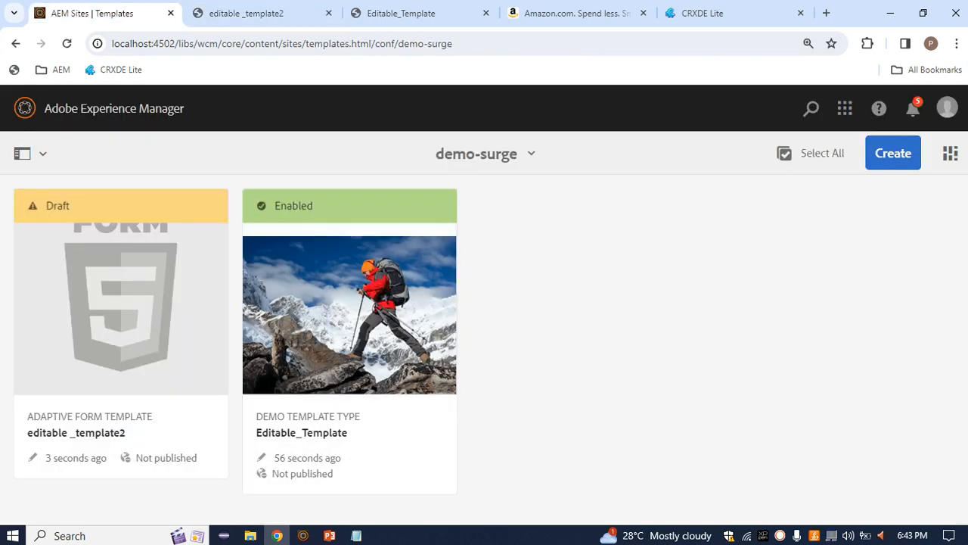
left_click(190, 214)
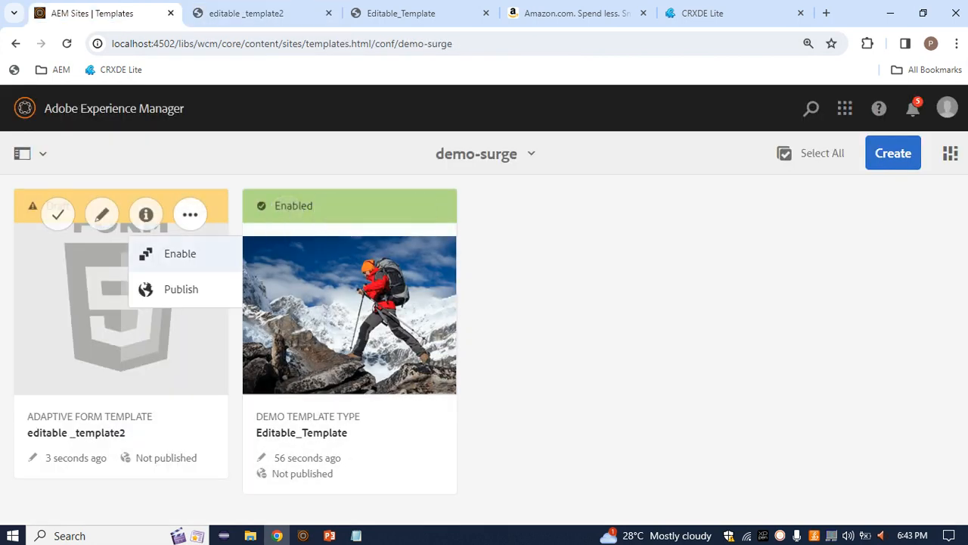
left_click(177, 252)
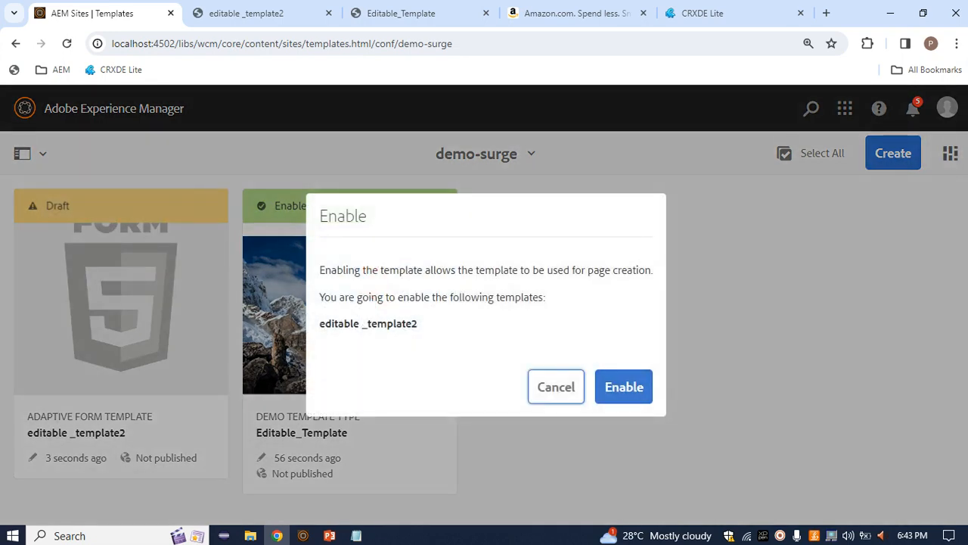
left_click(624, 387)
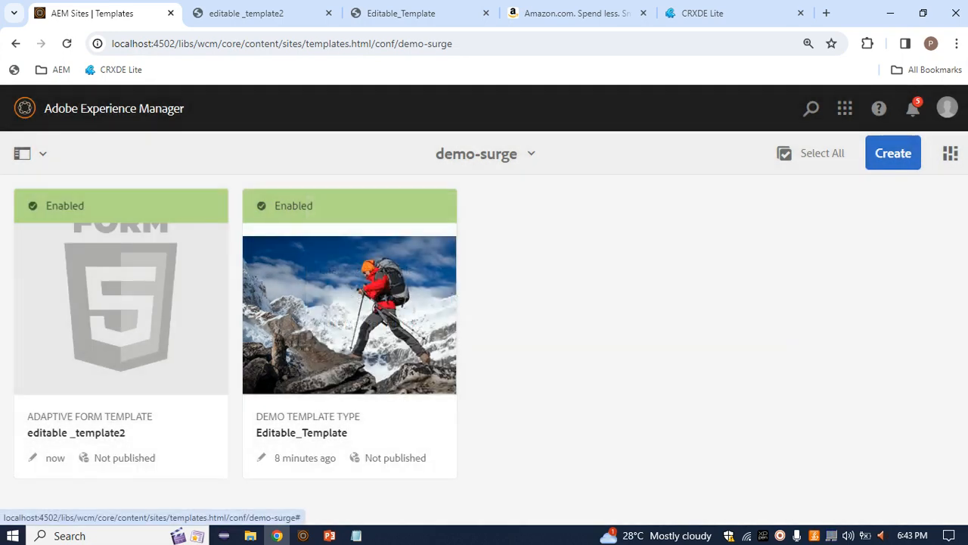
Go to Sites and open the en page under surge sites > us.
left_click(113, 108)
left_click(25, 152)
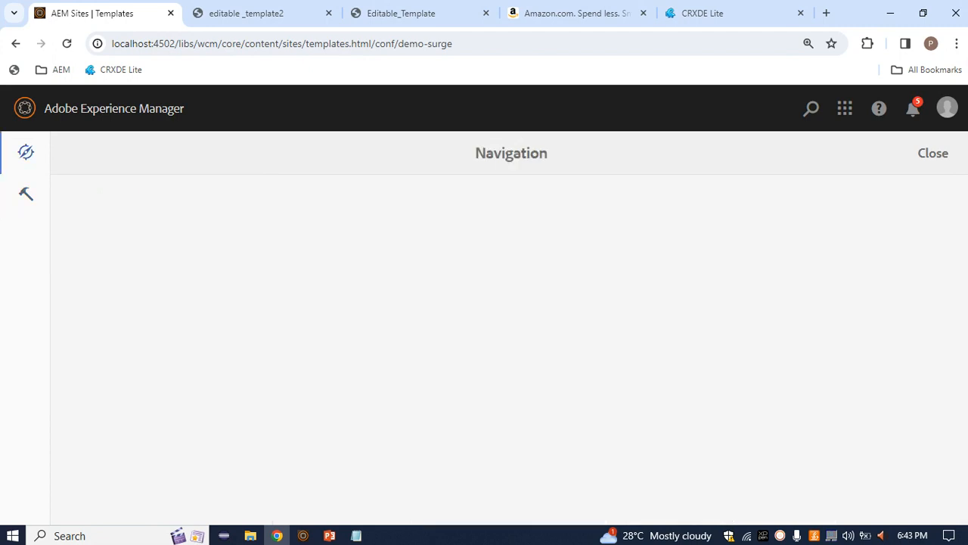
left_click(399, 326)
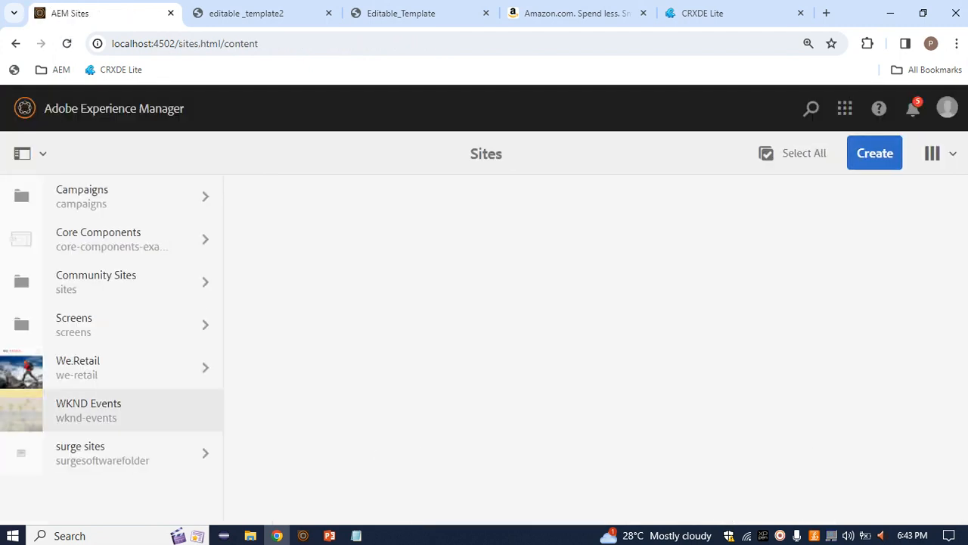
left_click(121, 410)
left_click(121, 453)
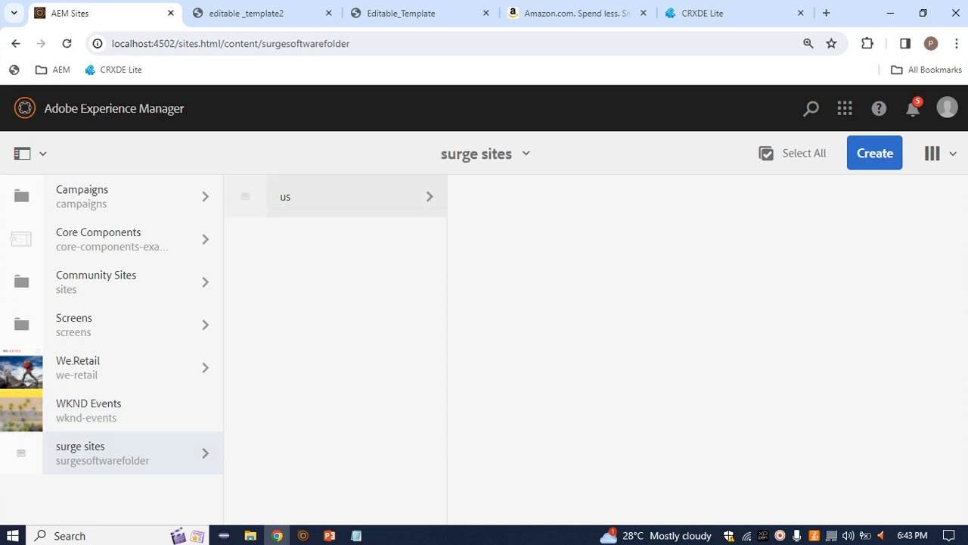
left_click(340, 196)
left_click(469, 196)
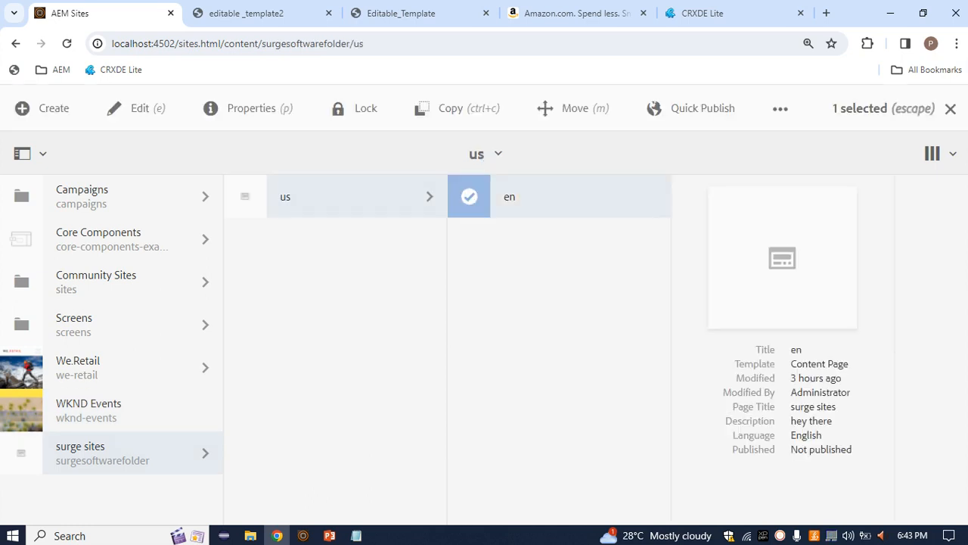
left_click(951, 109)
left_click(559, 196)
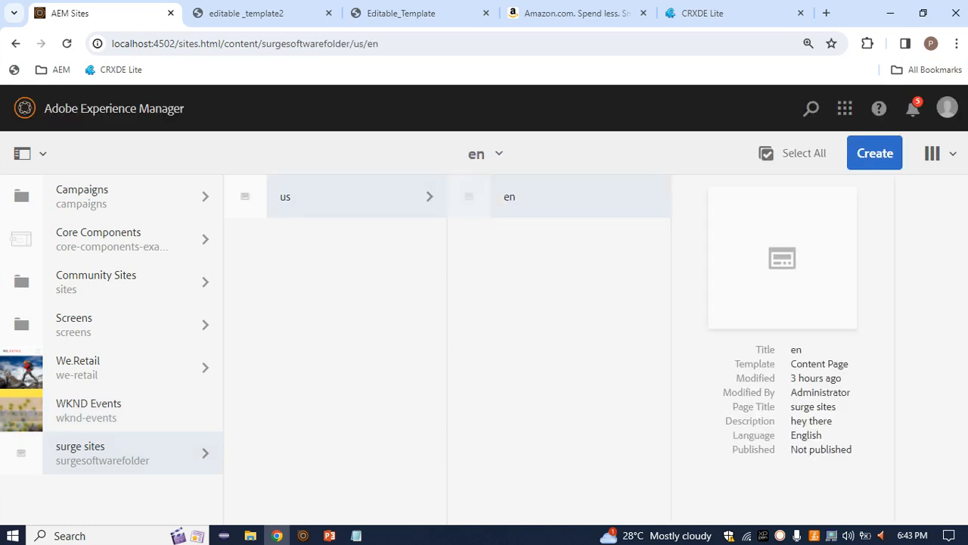
Check which templates are offered for a new page under en, and return to Sites without creating one.
left_click(874, 153)
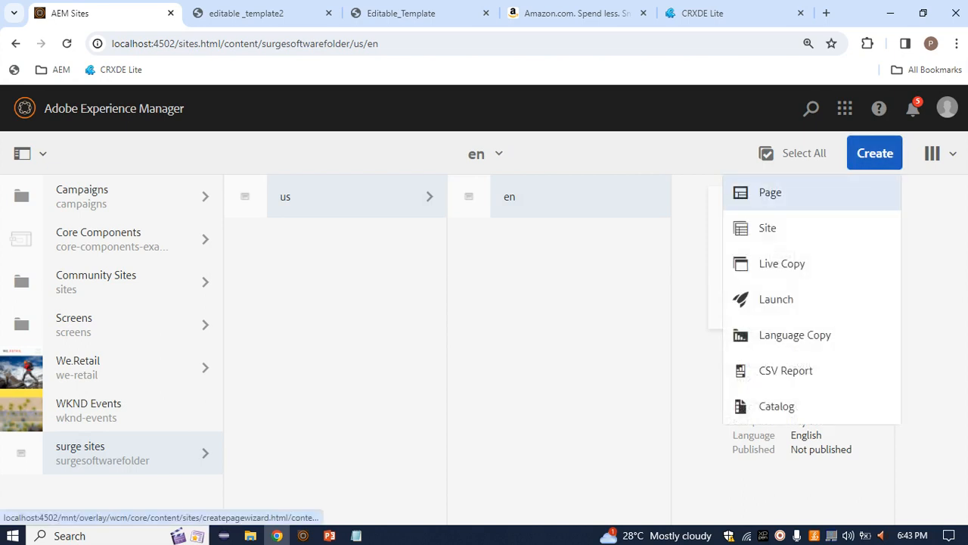
left_click(770, 193)
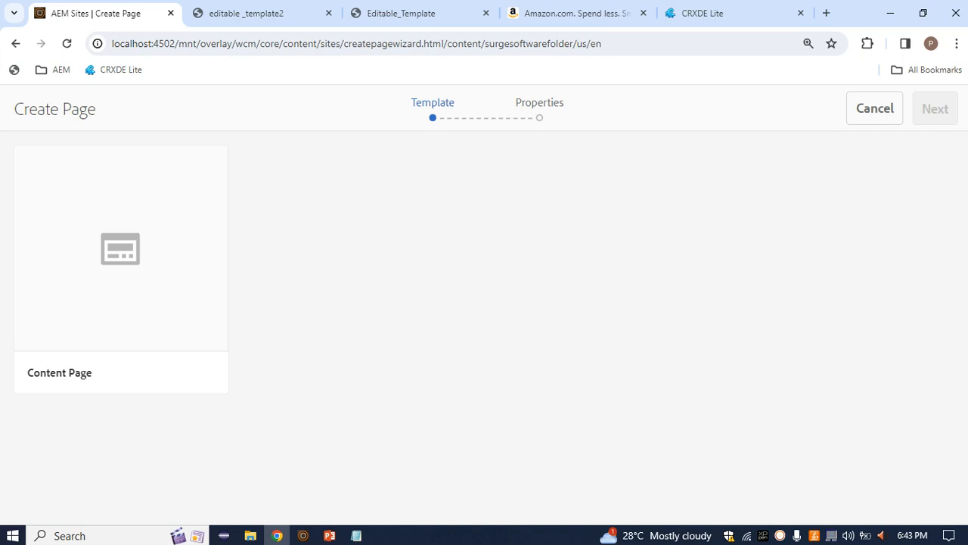
mouse_move(120, 270)
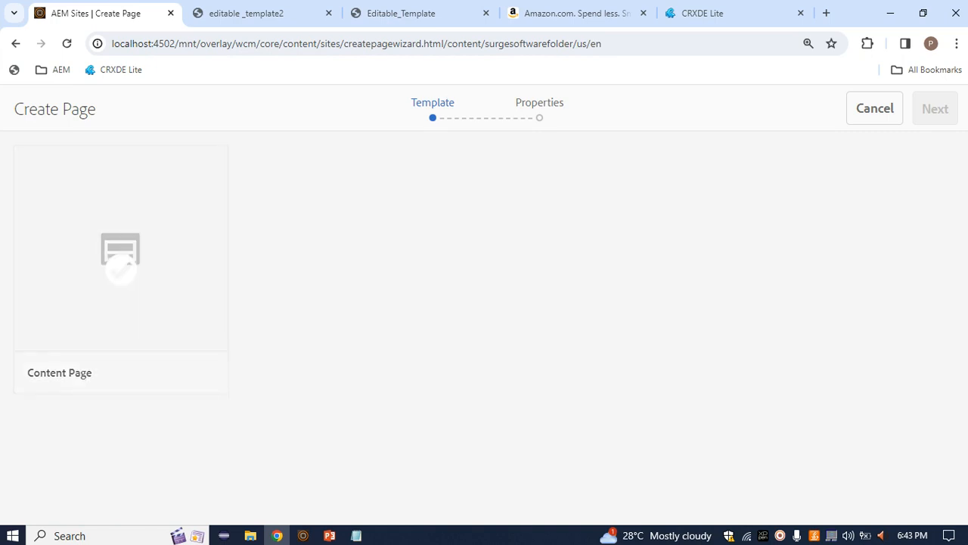
left_click(16, 44)
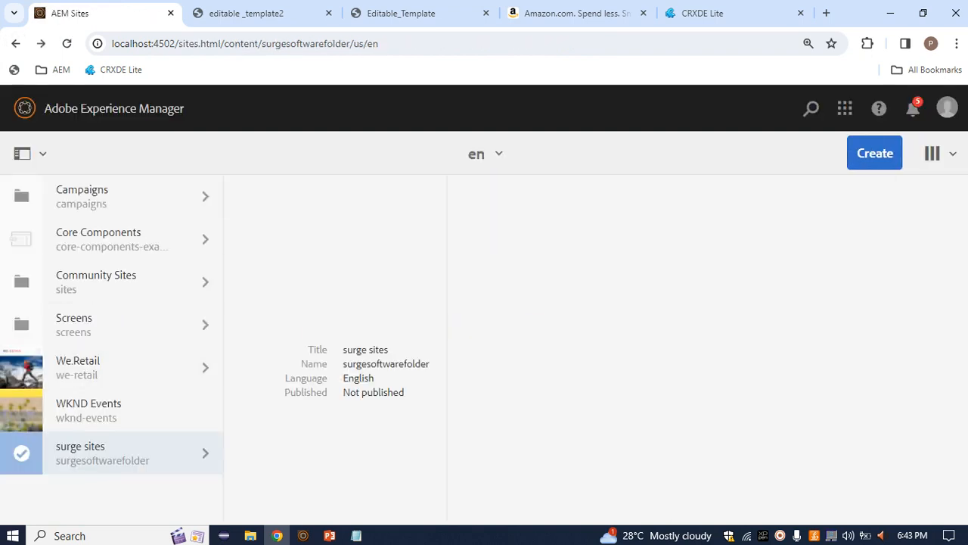
Open the surge sites page properties and go to the Allowed Templates setting among the advanced properties.
left_click(251, 109)
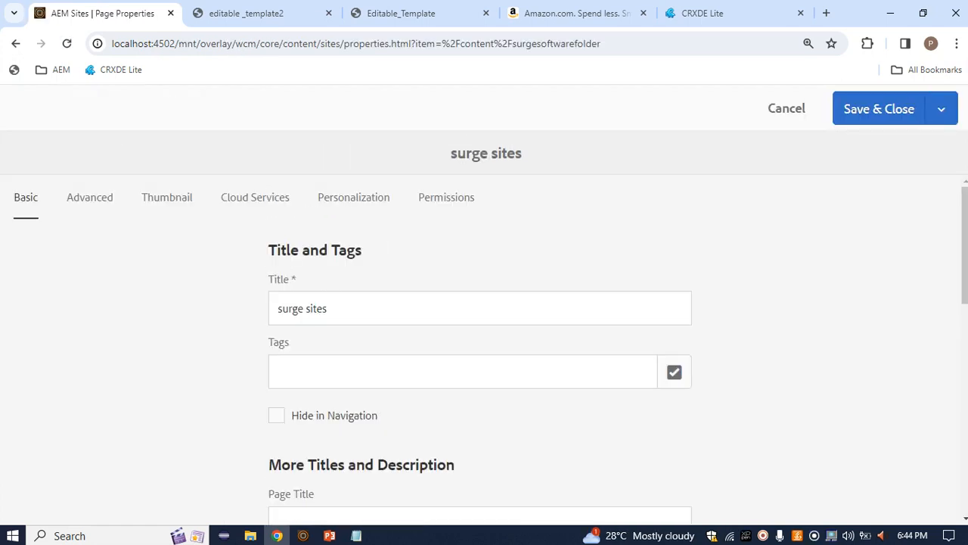
left_click(90, 197)
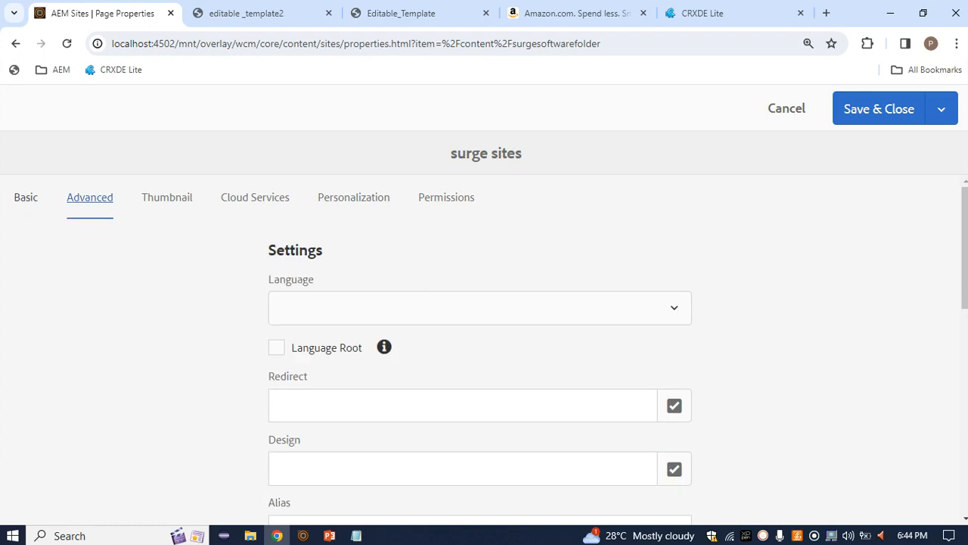
left_click(25, 198)
scroll(484, 348, "down", 2)
scroll(484, 348, "down", 7)
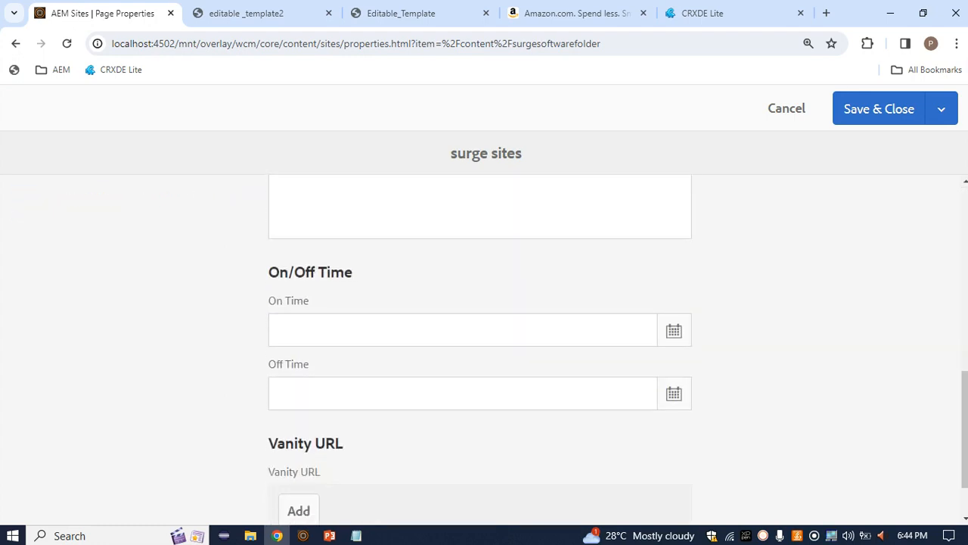
scroll(484, 348, "up", 9)
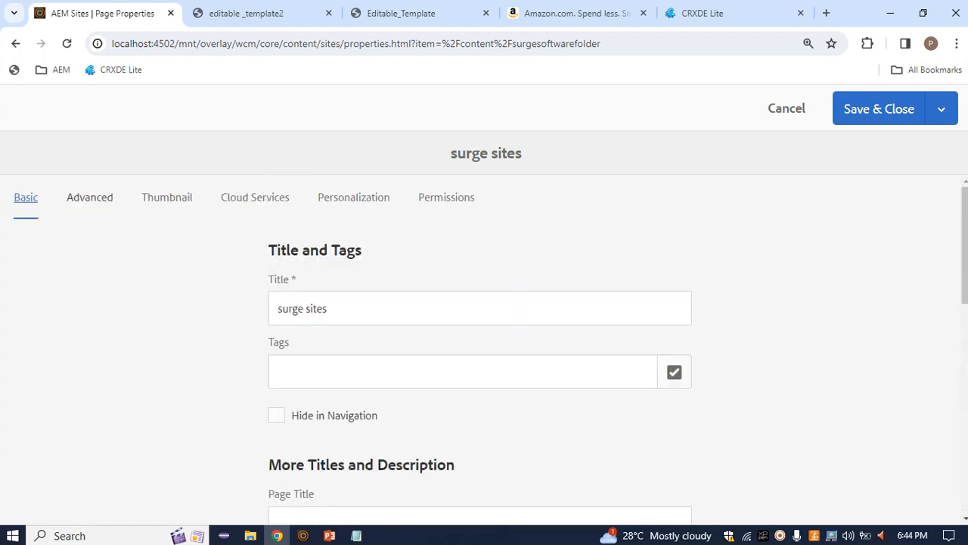
left_click(90, 197)
scroll(484, 348, "down", 3)
scroll(484, 348, "up", 3)
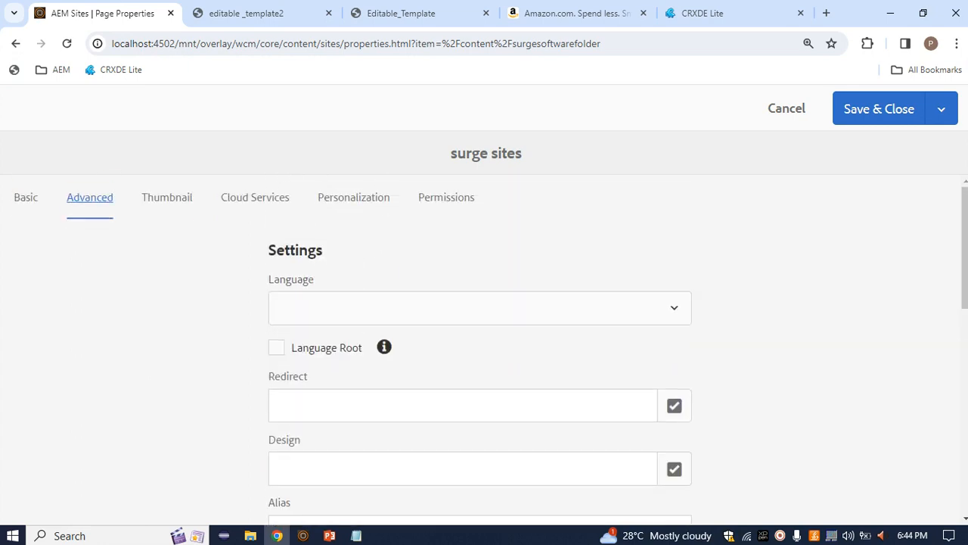
scroll(484, 348, "down", 4)
scroll(484, 348, "down", 1)
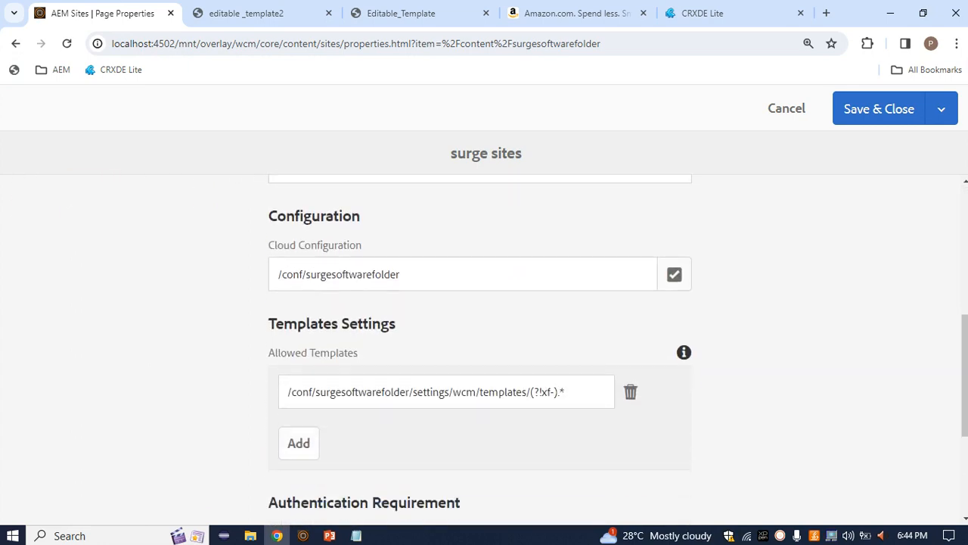
Add a blank entry to the Allowed Templates of surge sites.
left_click(299, 443)
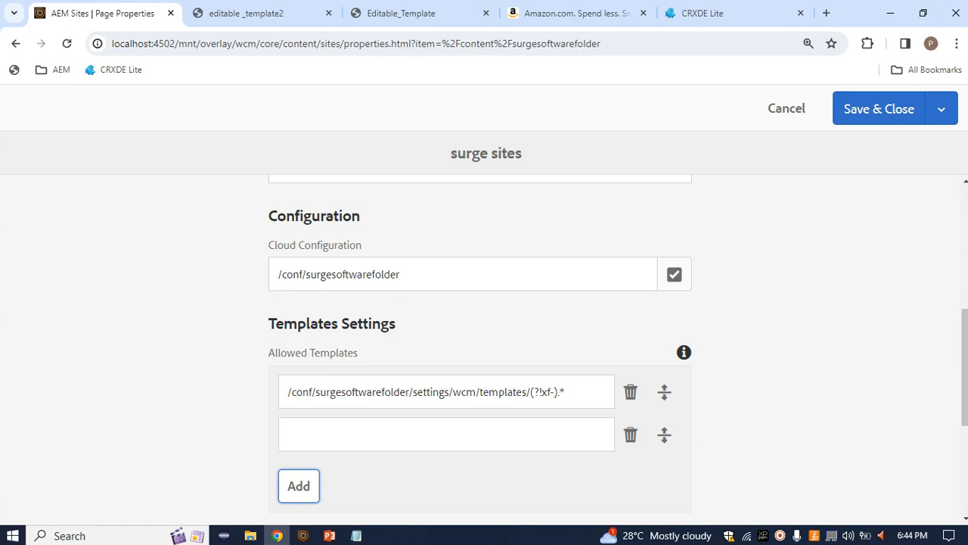
left_click(446, 435)
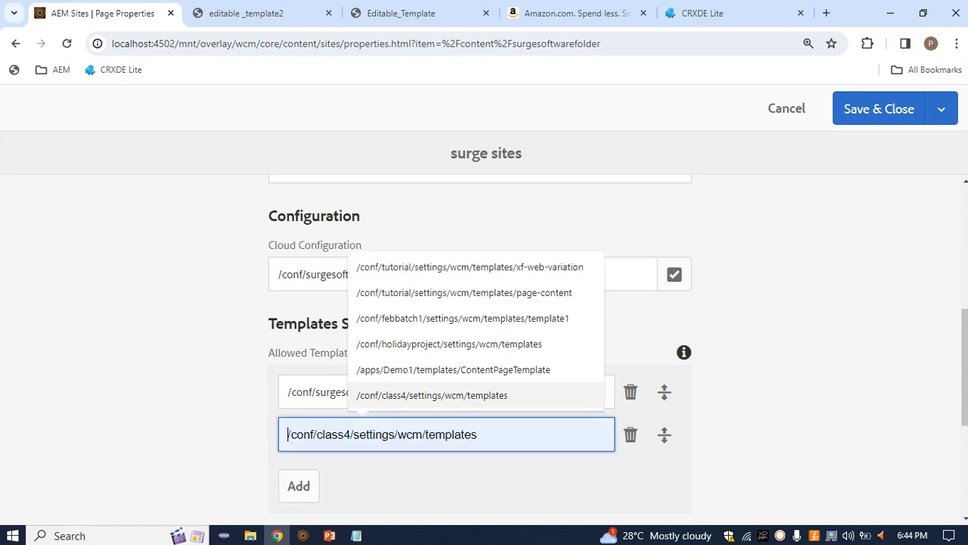
left_click(786, 363)
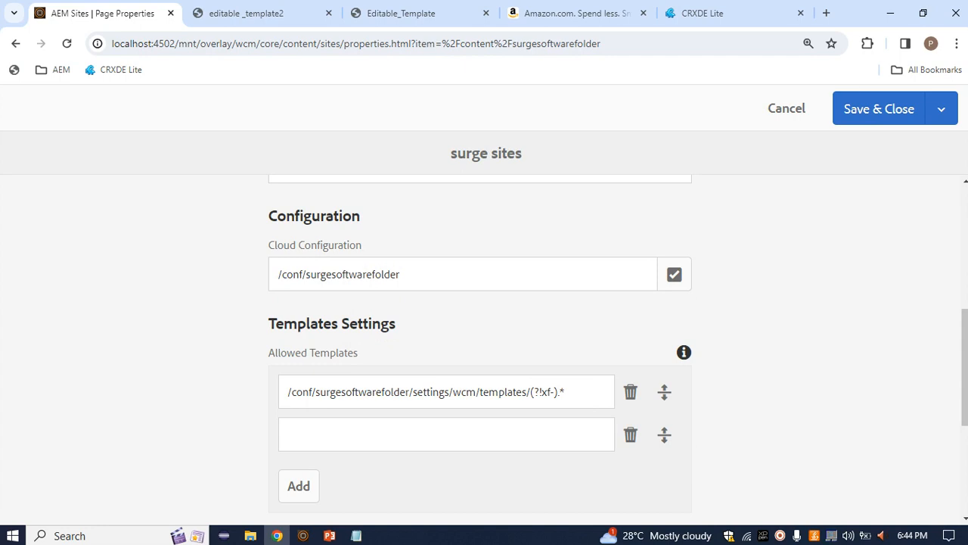
double_click(503, 392)
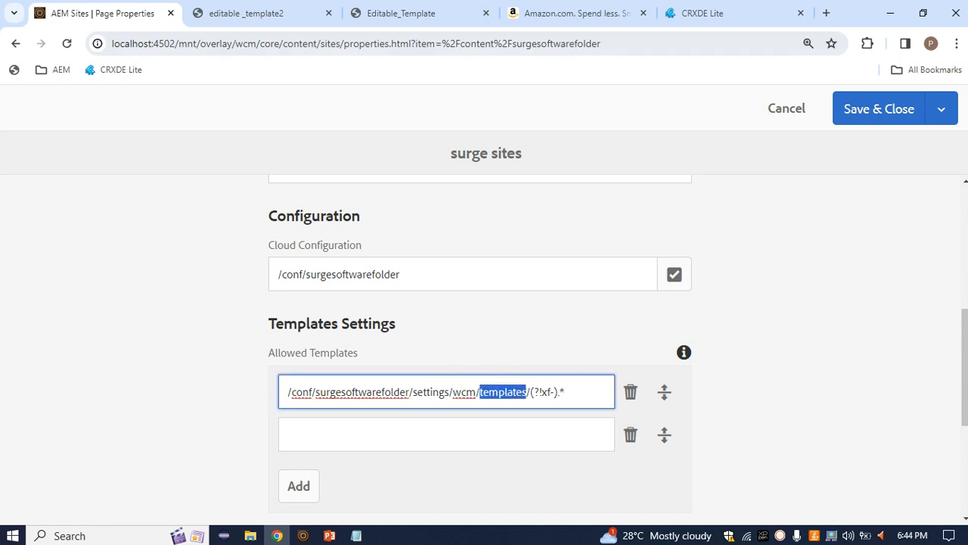
Switch to CRXDE Lite and refresh the templates node under /conf/demo-surge/settings/wcm.
left_click(704, 13)
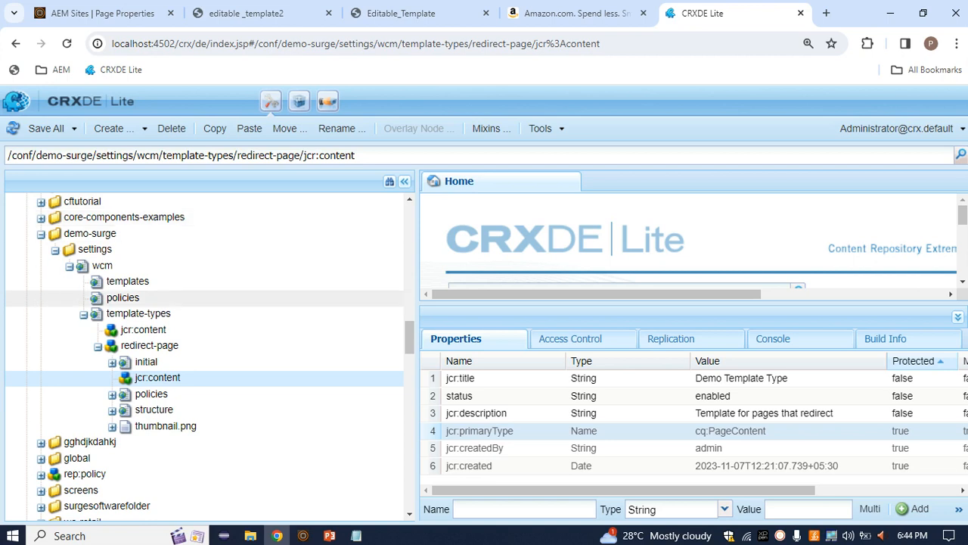
scroll(124, 306, "up", 3)
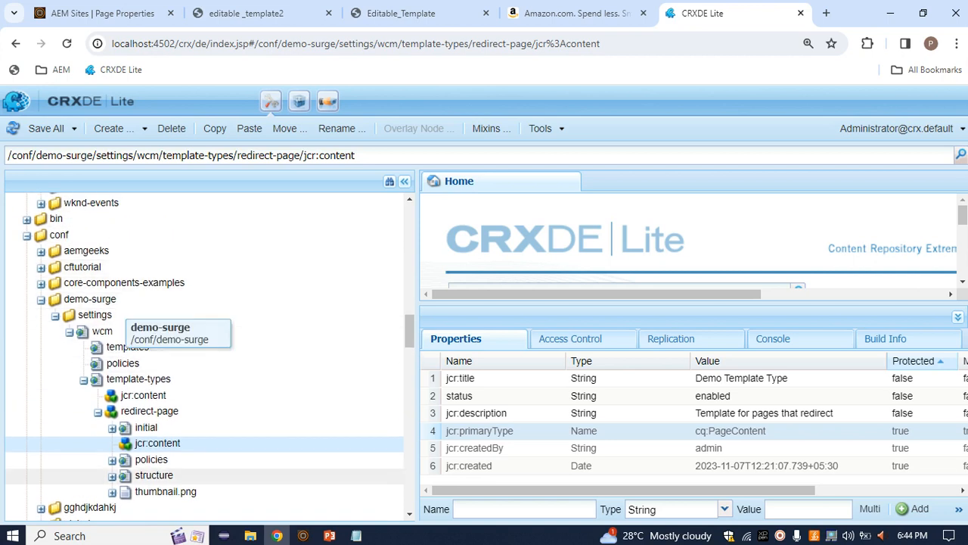
left_click(84, 379)
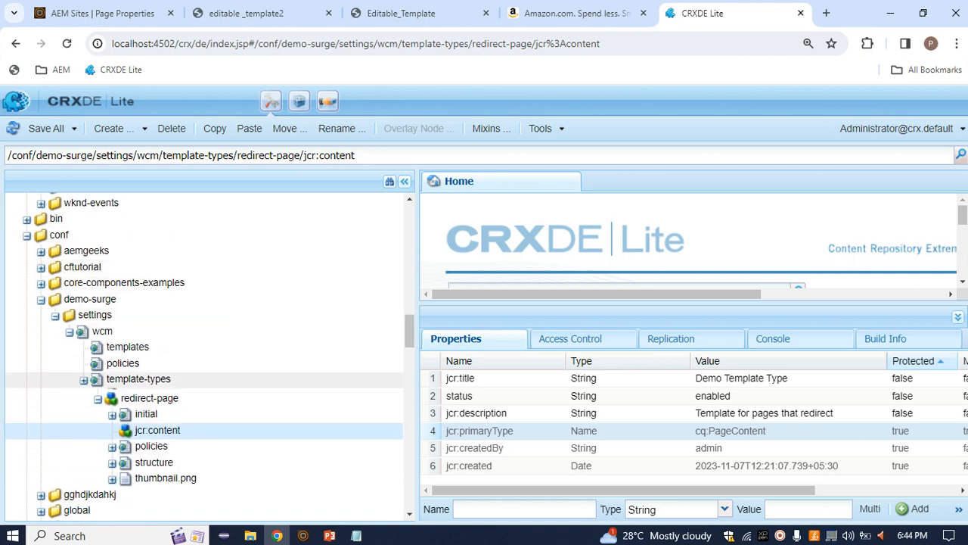
left_click(83, 379)
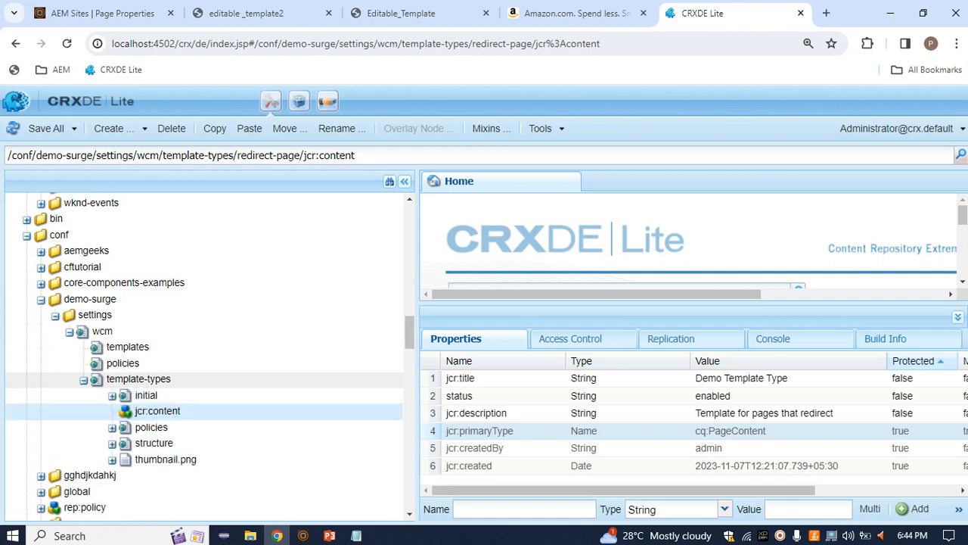
right_click(127, 346)
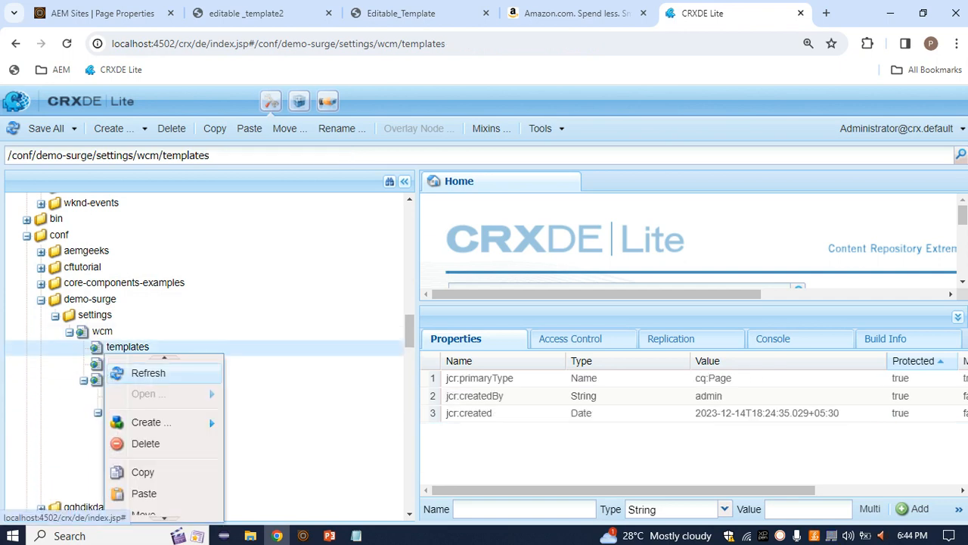
left_click(148, 372)
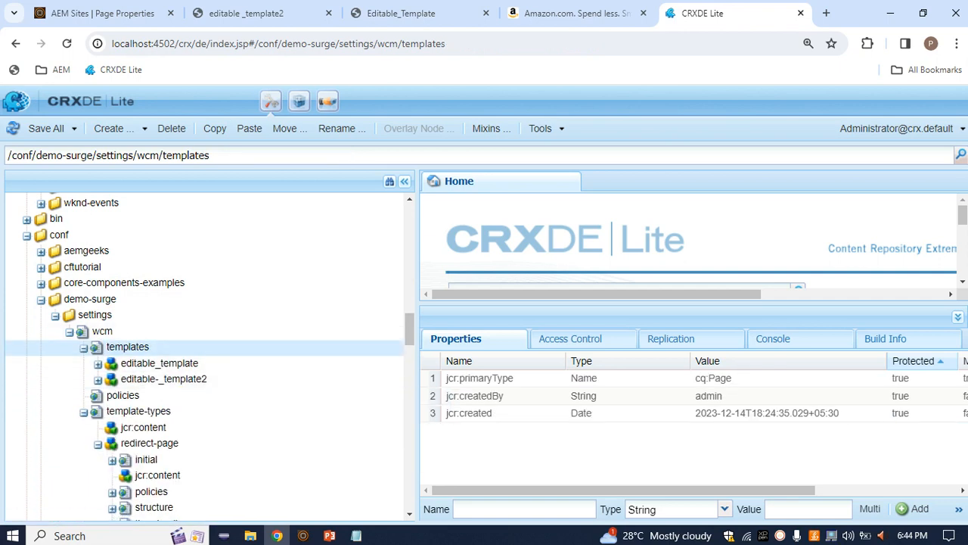
Copy the repository path of the demo-surge templates node, /conf/demo-surge/settings/wcm/templates.
left_click(216, 155)
type("/apps/surgesoftwarefolder/components/page")
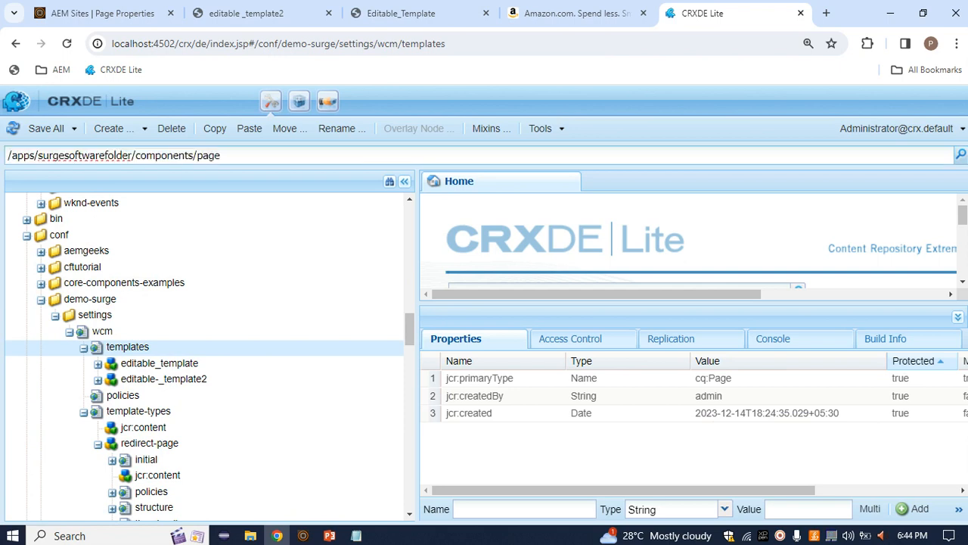
key("ctrl+a")
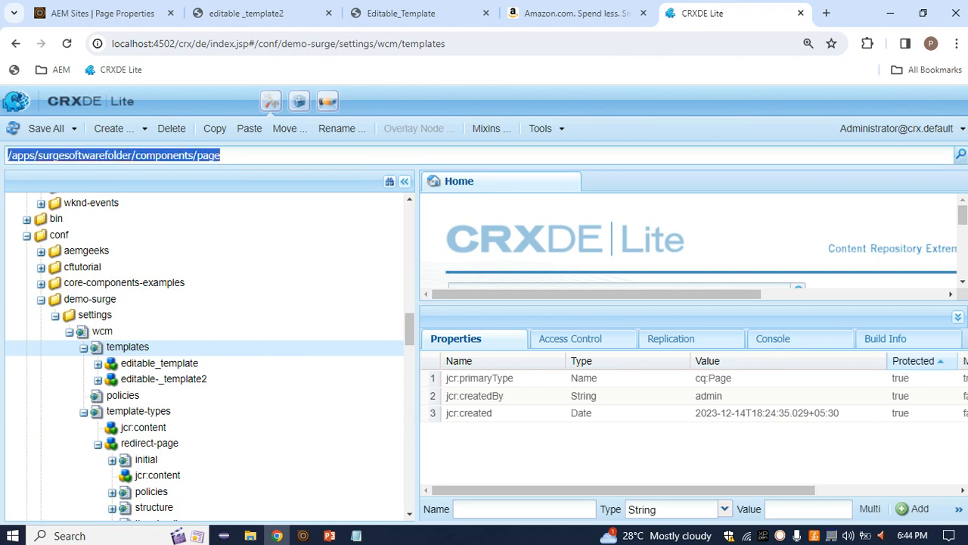
key("ctrl+z")
key("ctrl+c")
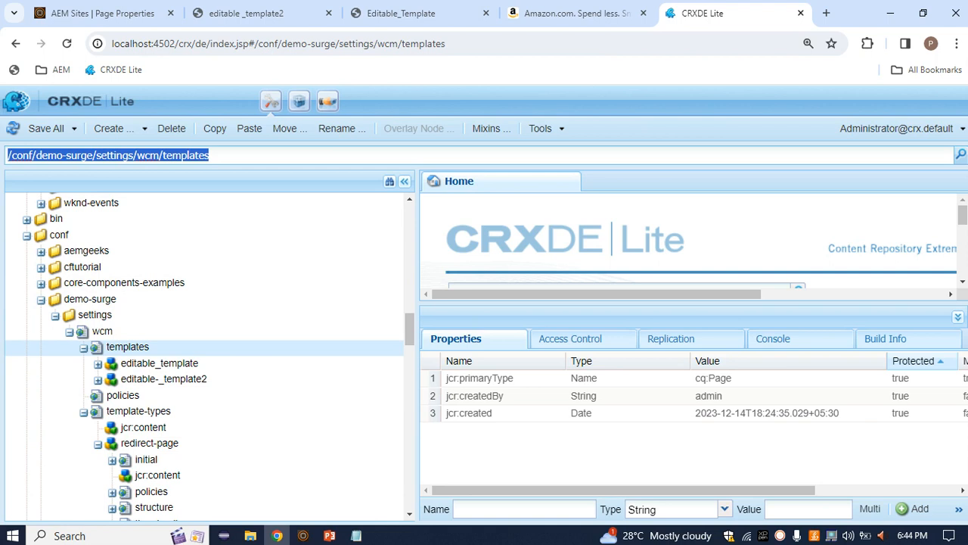
Return to the surge sites properties and fill the blank Allowed Templates entry with /conf/demo-surge/settings/wcm/templates.
left_click(246, 13)
left_click(103, 13)
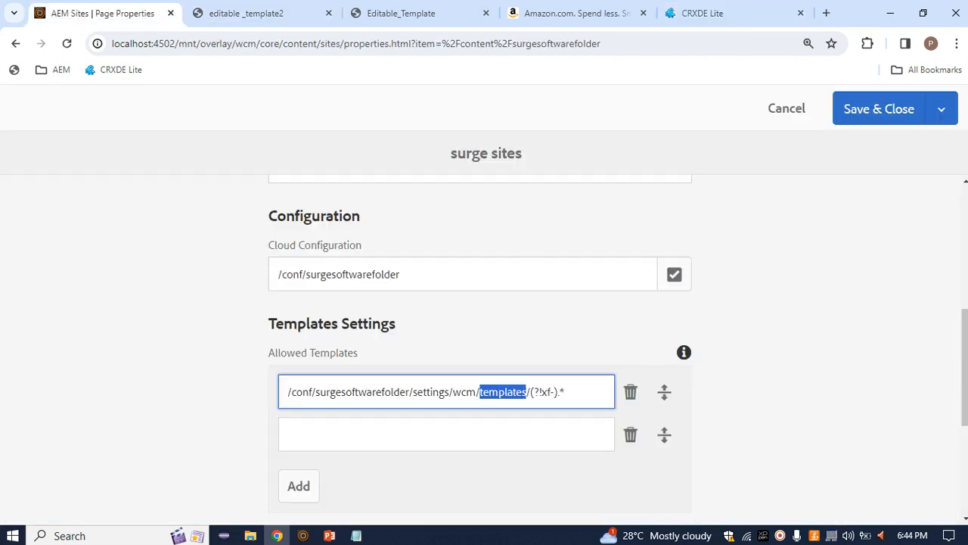
left_click(446, 434)
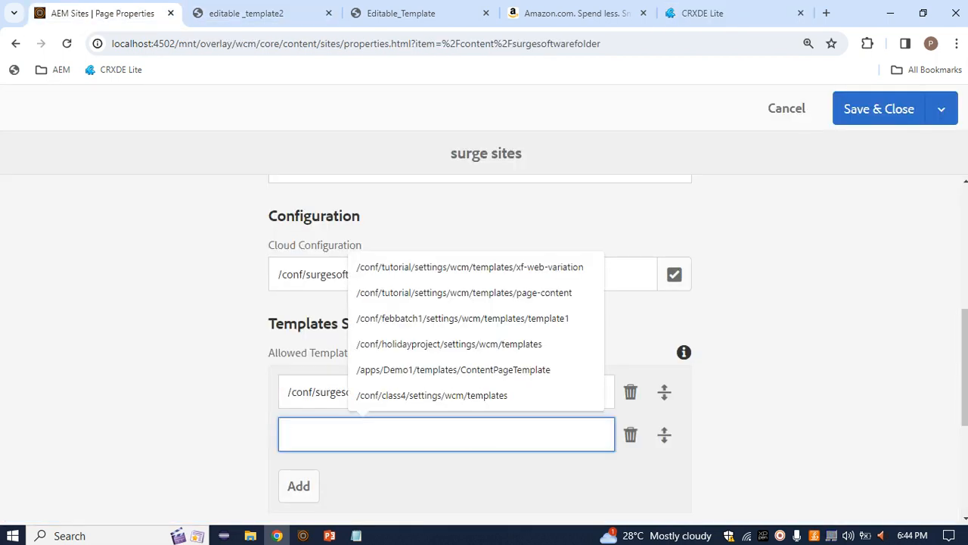
key("ctrl+v")
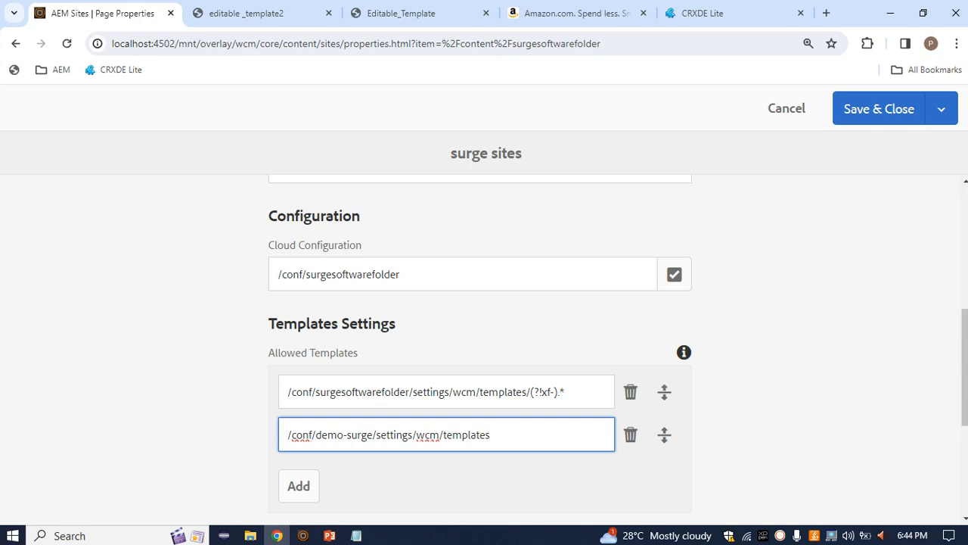
Append the first entry's suffix /(?!xf-).* to the demo-surge Allowed Templates path, and save and close the properties.
left_click_drag(526, 392, 564, 392)
key("ctrl+c")
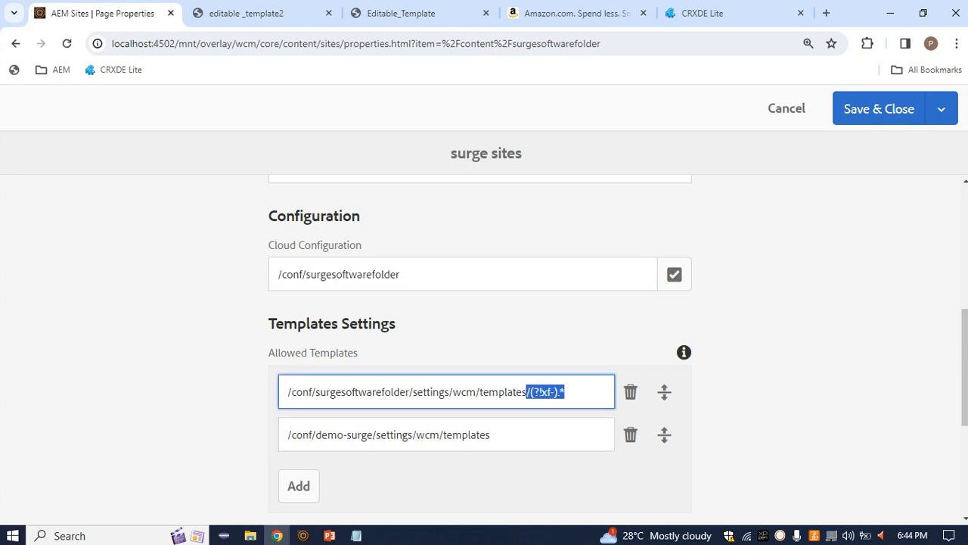
left_click(492, 435)
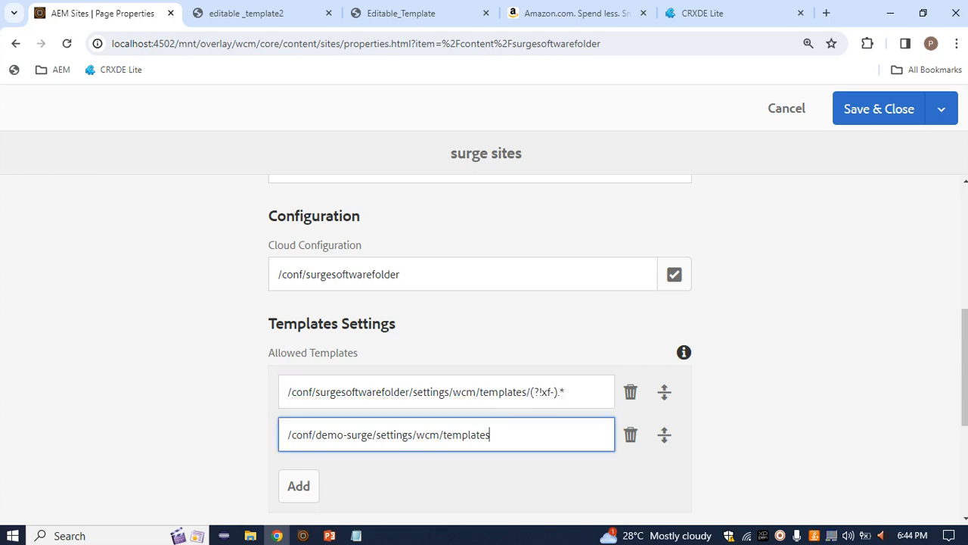
key("ctrl+v")
key("shift+Left")
key("shift+Left")
key("shift+Left")
key("shift+Left")
key("shift+Left")
key("shift+Left")
key("shift+Left")
key("shift+Left")
key("shift+Left")
key("shift+Left")
key("shift+Left")
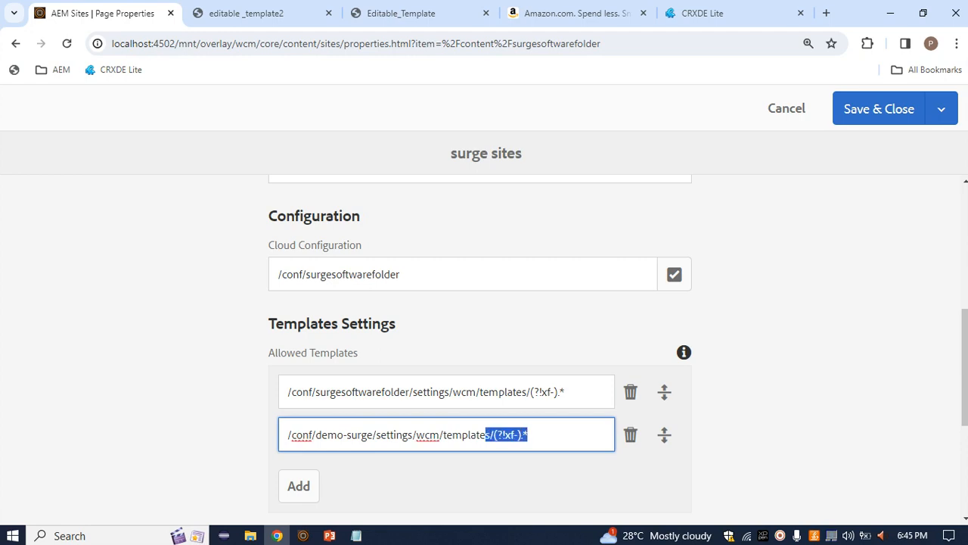
scroll(484, 340, "down", 1)
left_click(877, 109)
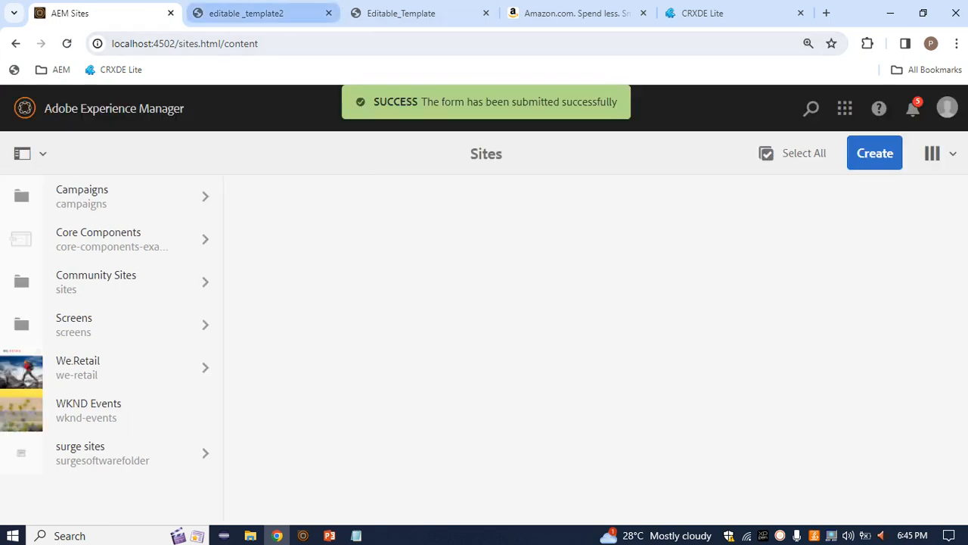
left_click(257, 13)
left_click(401, 13)
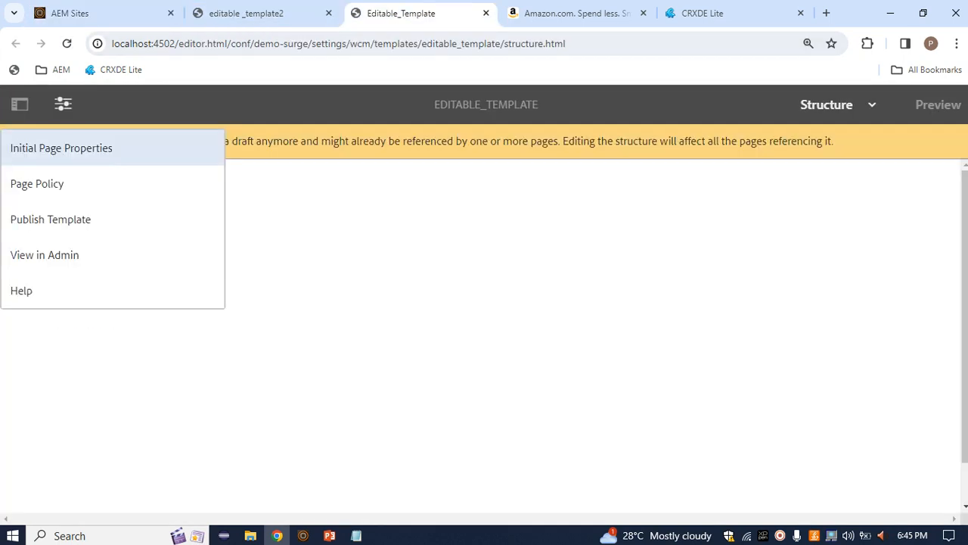
left_click(98, 13)
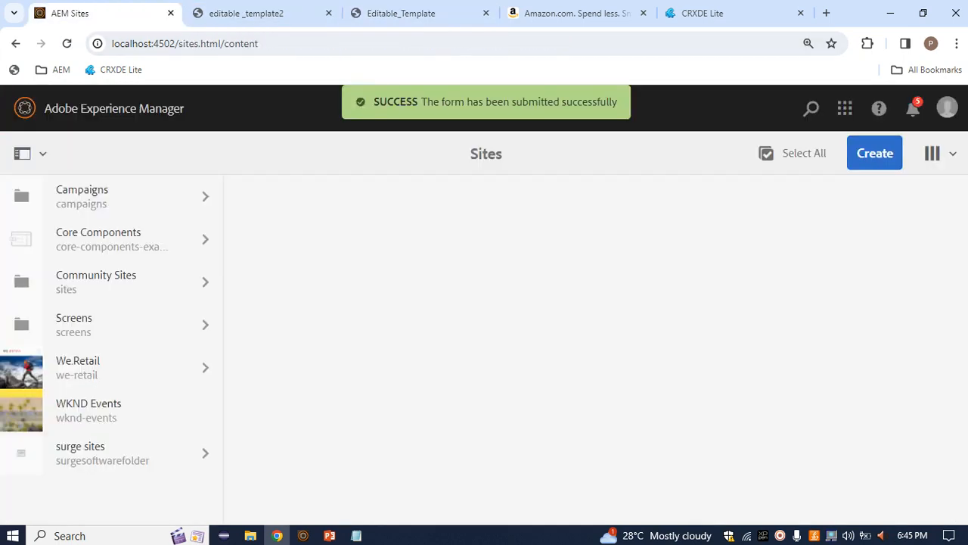
Start a new page under surge sites > us > en, based on the editable _template2 template.
left_click(128, 453)
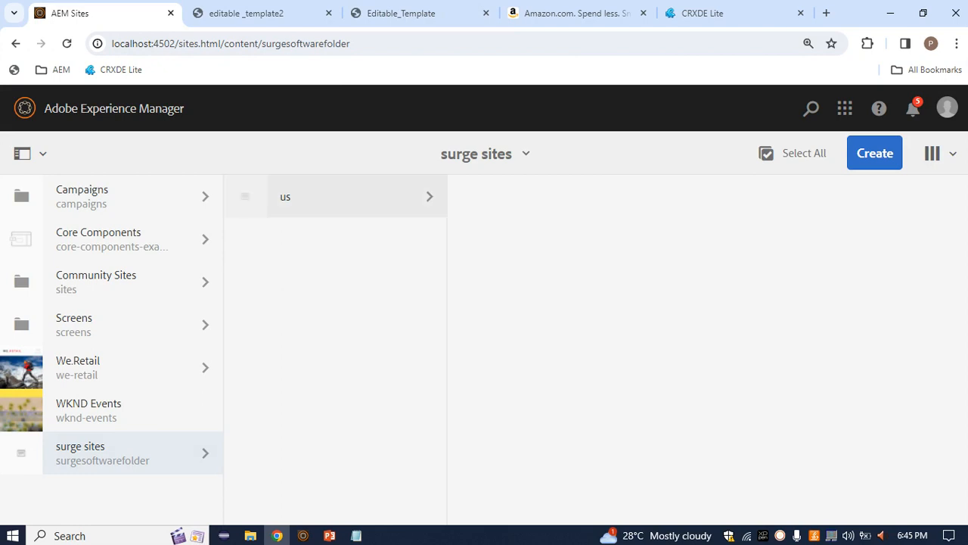
left_click(332, 196)
left_click(529, 196)
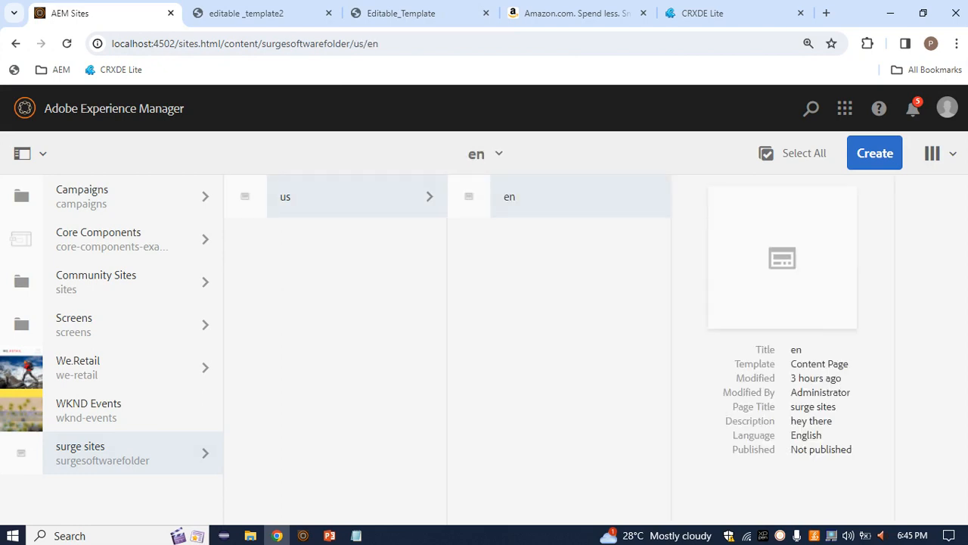
left_click(874, 152)
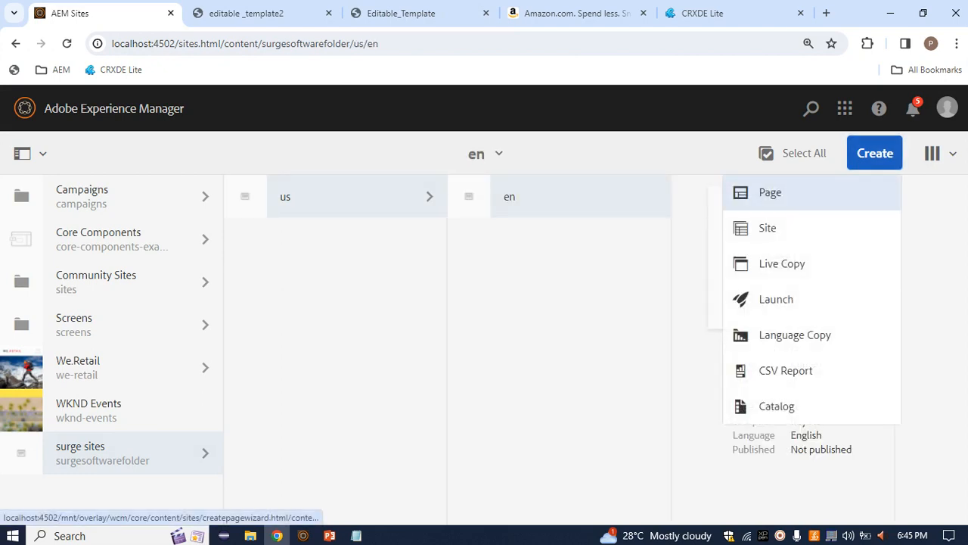
left_click(770, 192)
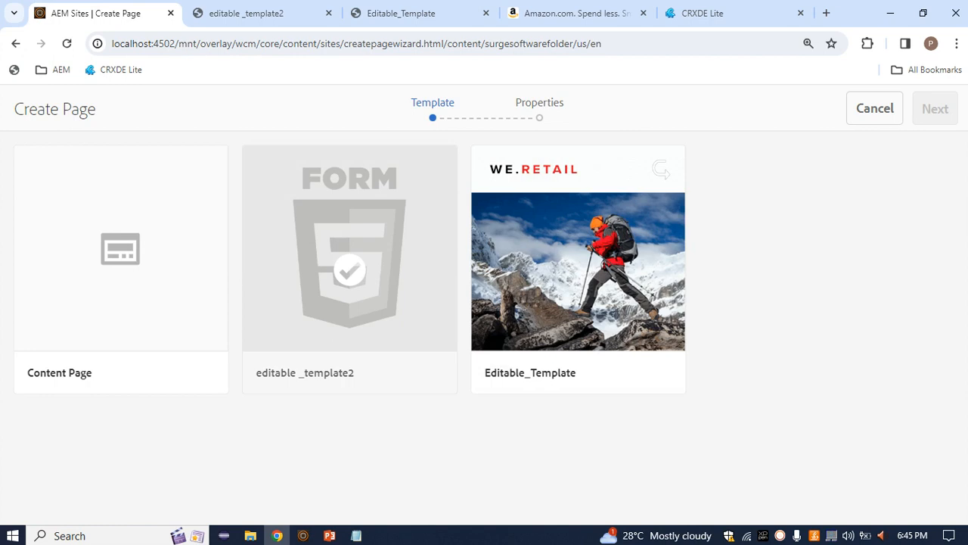
left_click(349, 269)
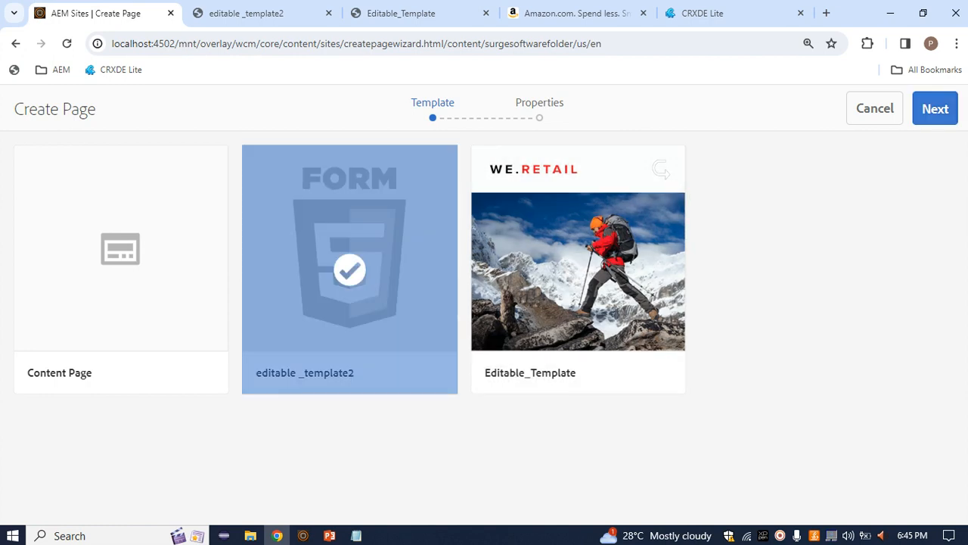
left_click(935, 108)
Enter using_editable_template as the new page's title.
left_click(378, 265)
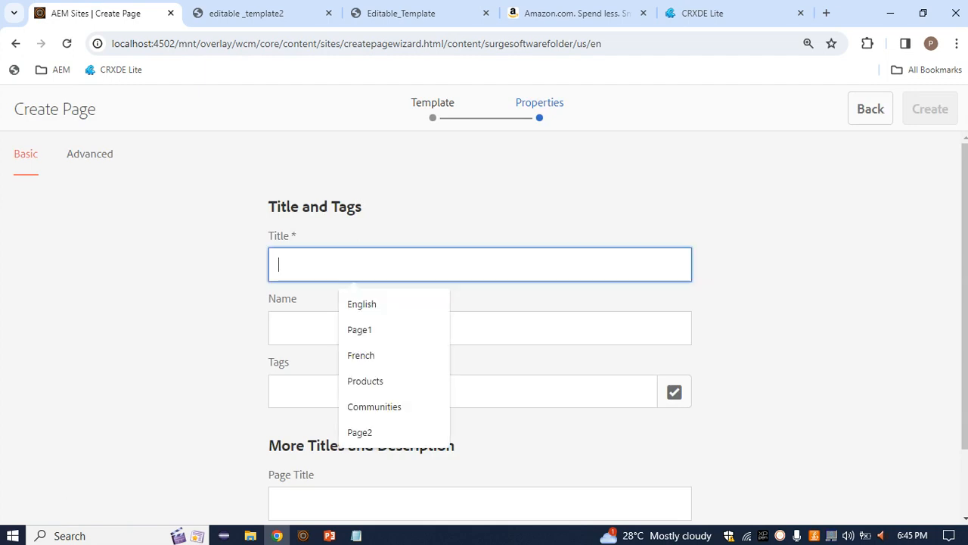
type("euu")
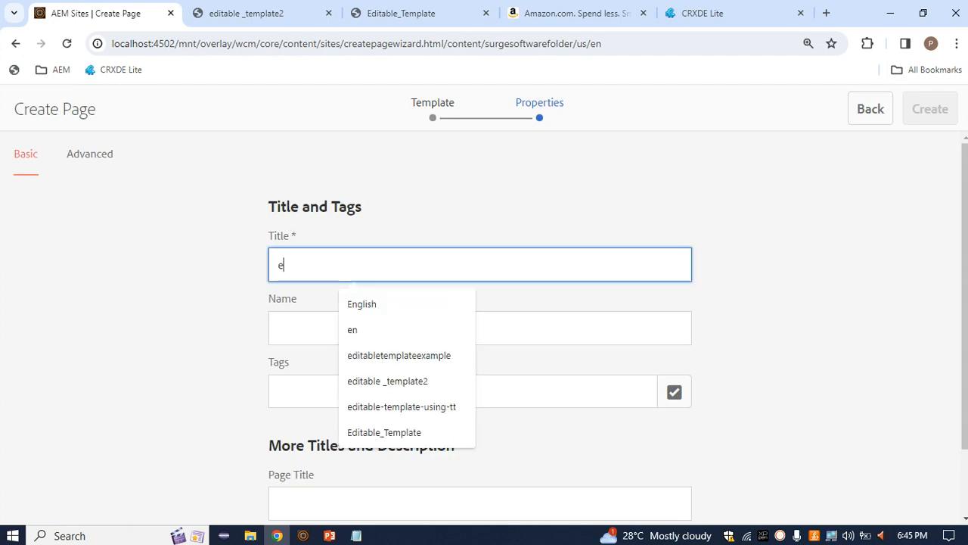
key("BackSpace")
key("BackSpace")
key("BackSpace")
type("using")
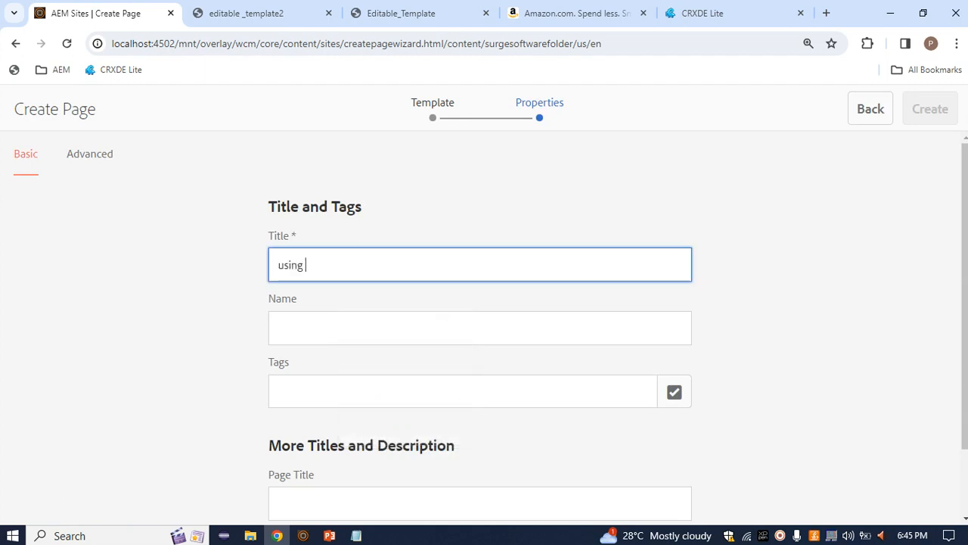
type("-_e")
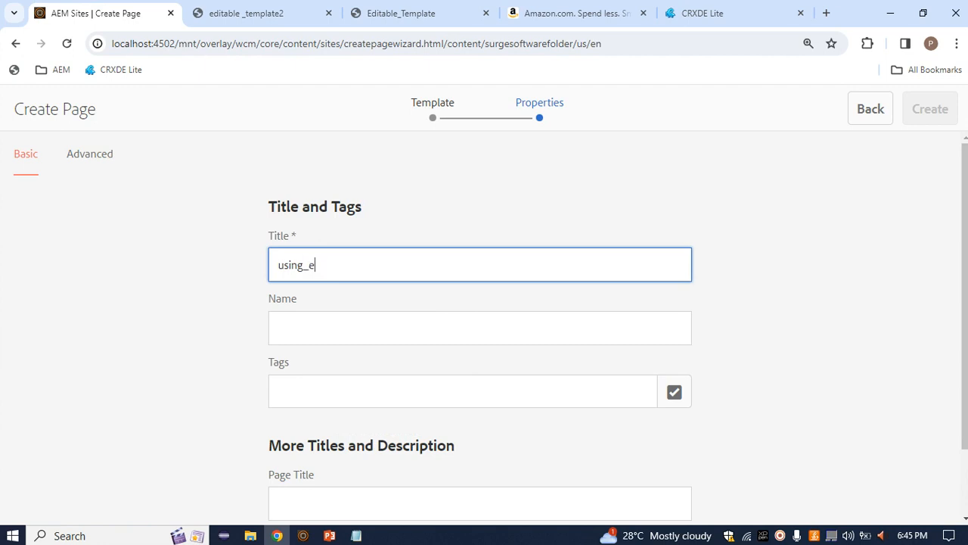
type("ditable_tempalte")
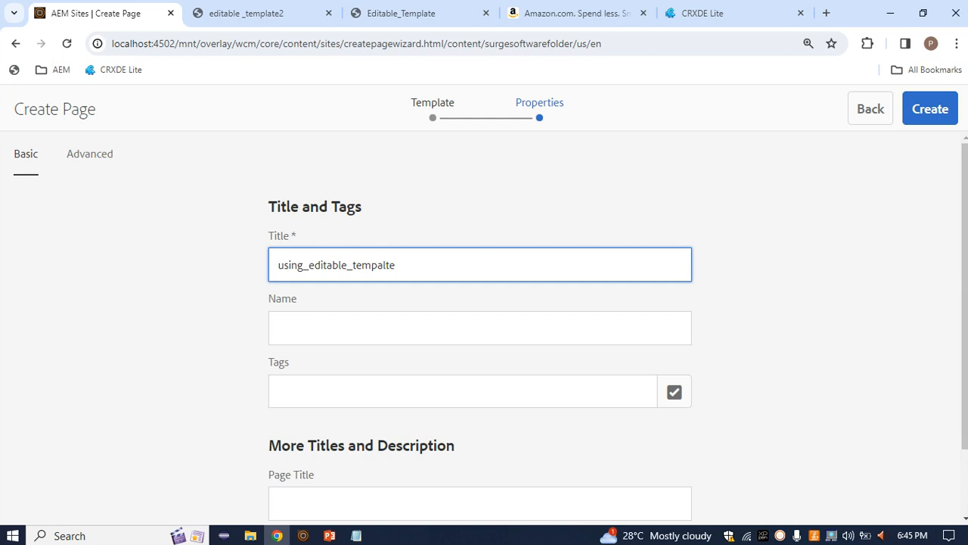
key("BackSpace")
key("BackSpace")
key("BackSpace")
key("BackSpace")
type("late")
key("Tab")
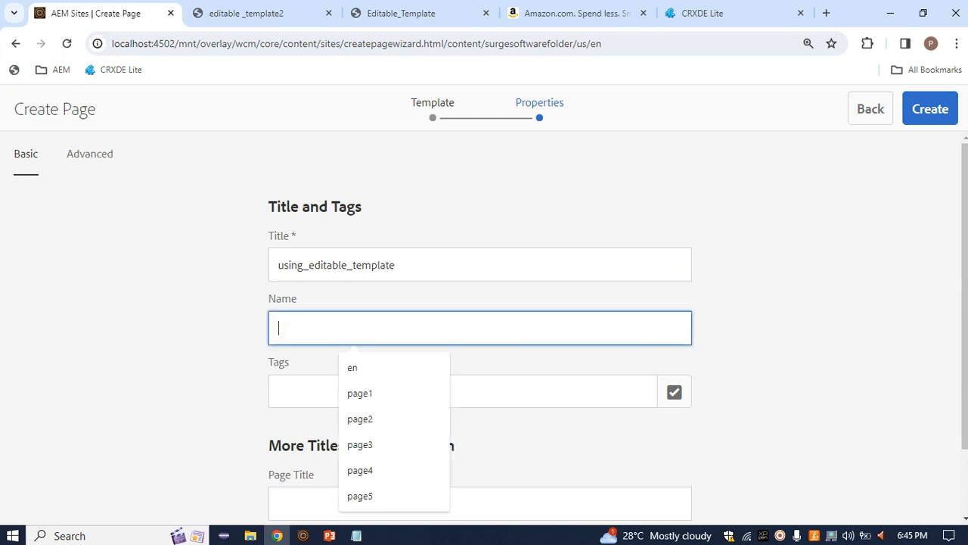
Create the page with the Name left blank and finish without opening it.
key("ctrl+plus")
key("ctrl+plus")
key("ctrl+minus")
key("ctrl+minus")
key("ctrl+minus")
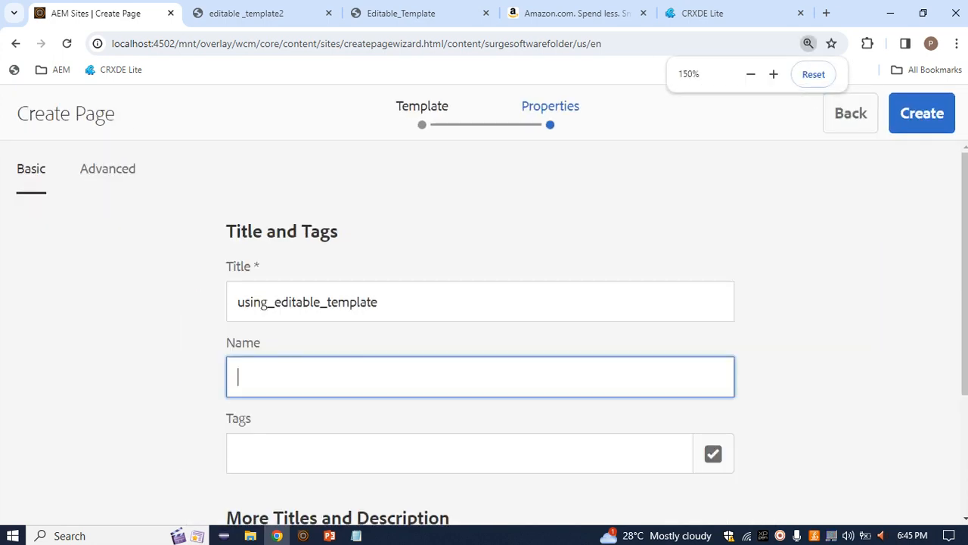
key("ctrl+plus")
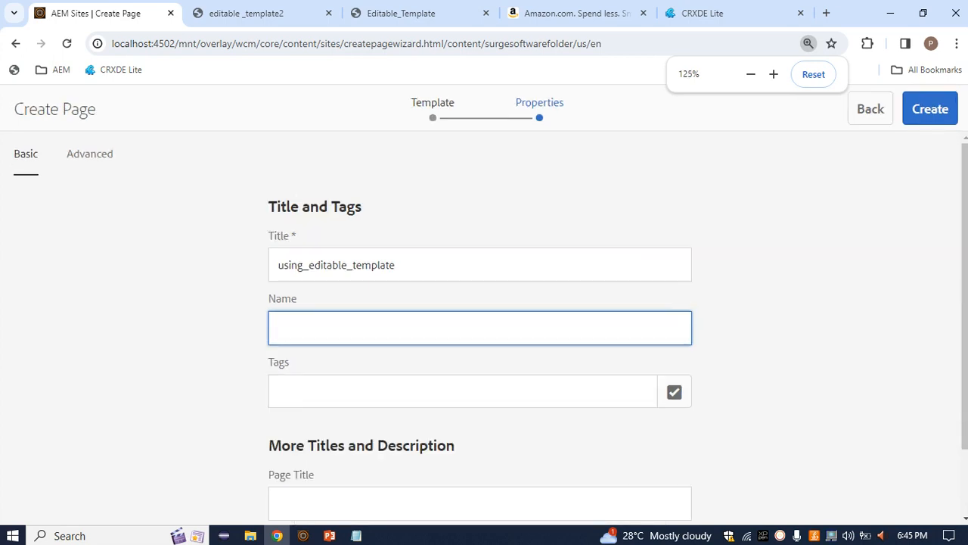
left_click_drag(397, 265, 278, 265)
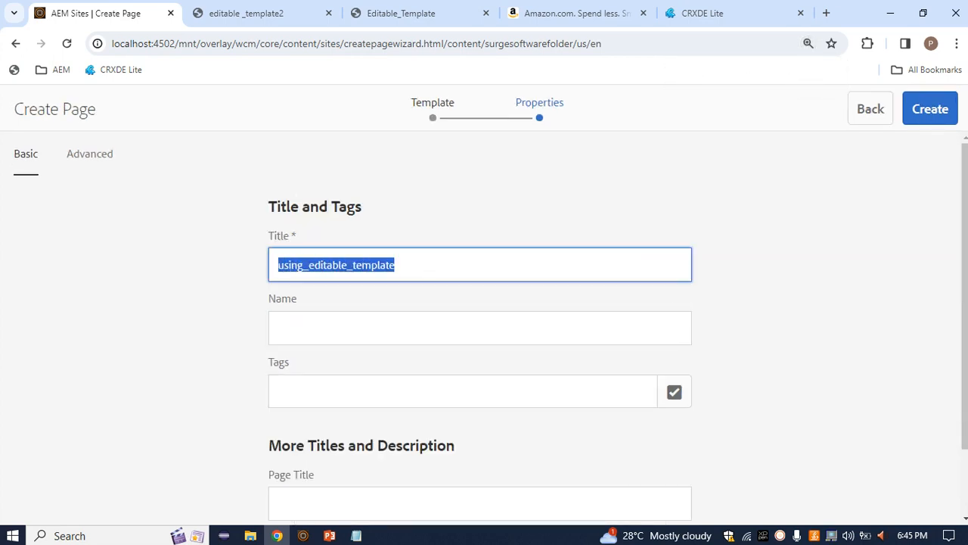
left_click(930, 109)
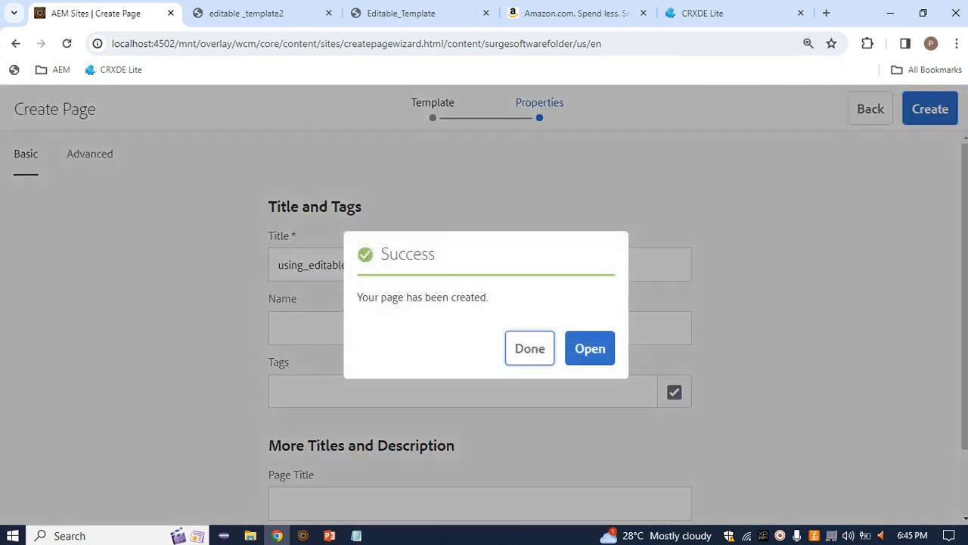
left_click(530, 348)
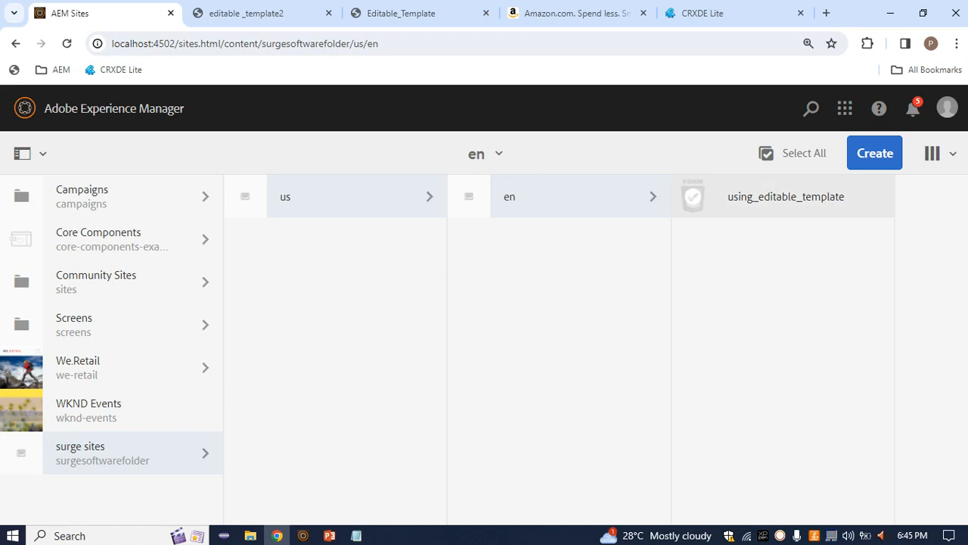
Open the using_editable_template page under en for editing and reload the form editor.
left_click(693, 197)
key("e")
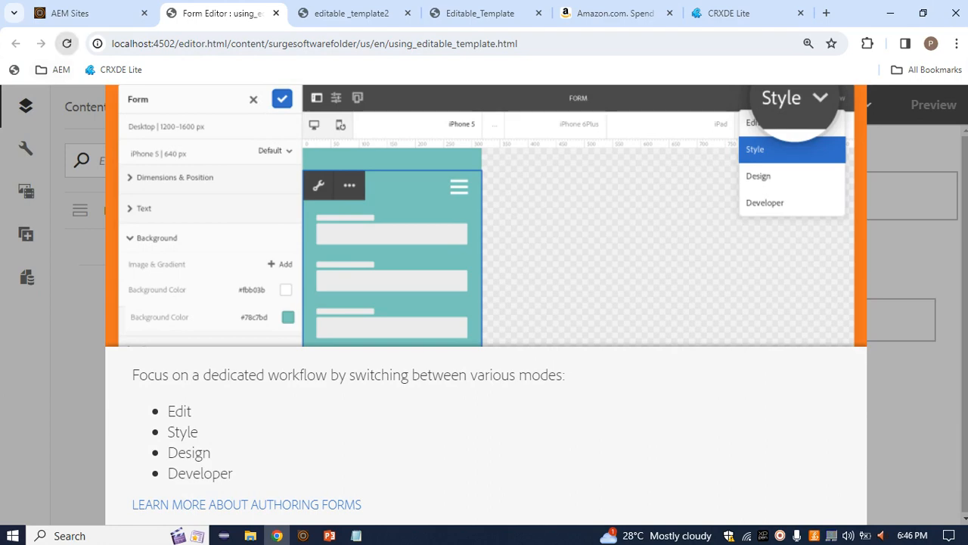
left_click(67, 44)
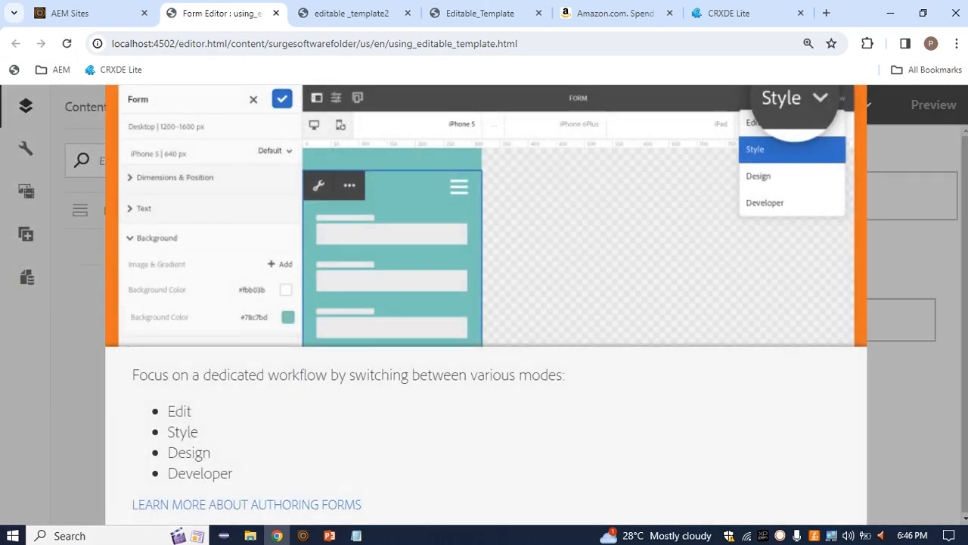
Go through the form editor's introductory tour from Modes to its last slide and close it.
key("ctrl+minus")
key("ctrl+minus")
key("ctrl+minus")
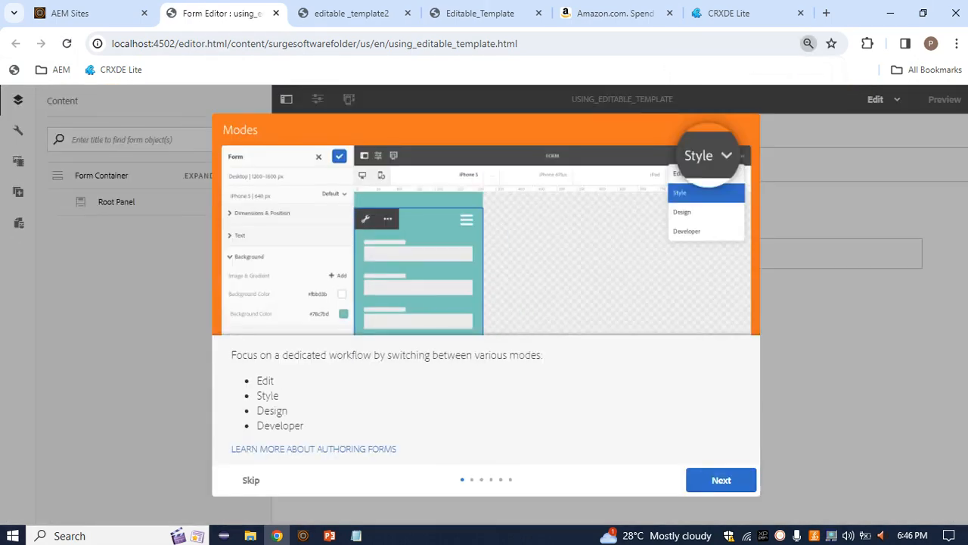
left_click(721, 480)
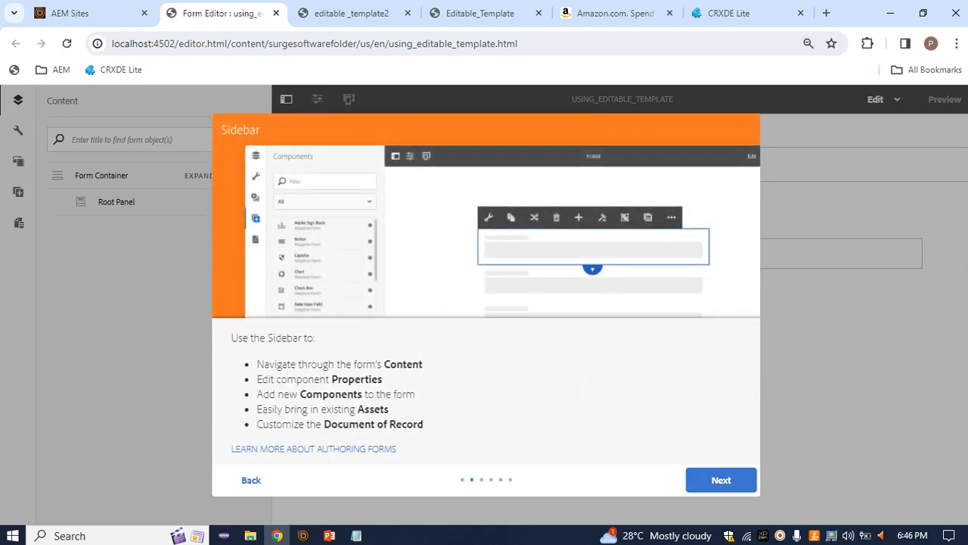
left_click(721, 480)
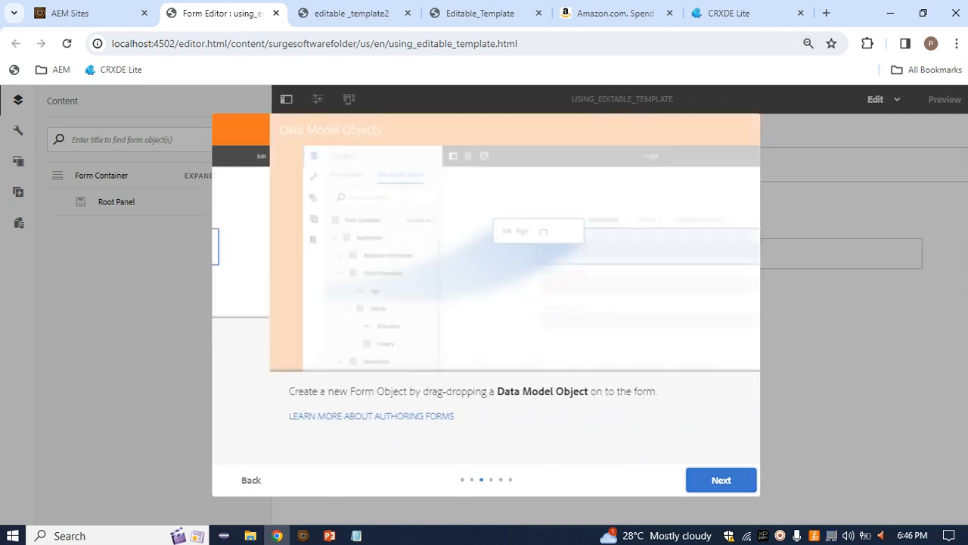
left_click(721, 480)
left_click(721, 479)
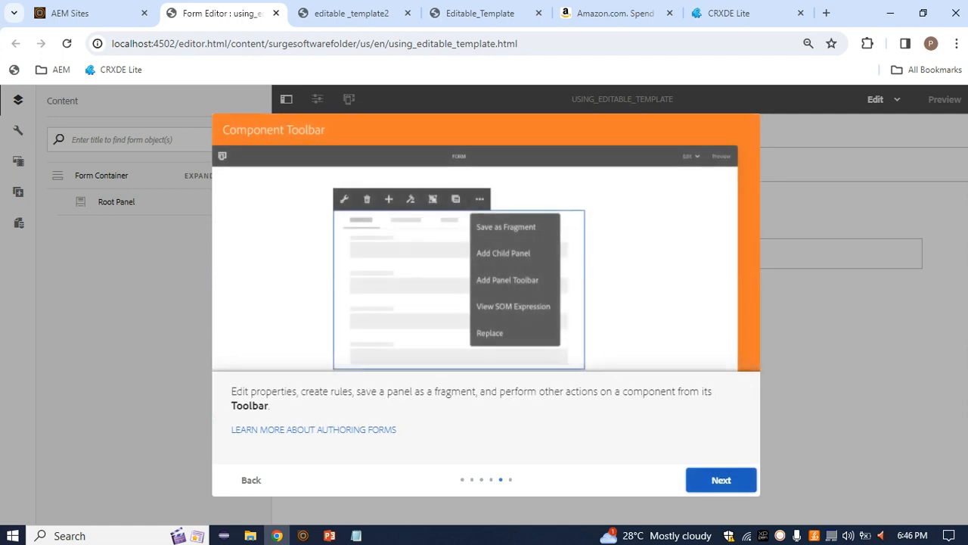
left_click(721, 480)
left_click(720, 479)
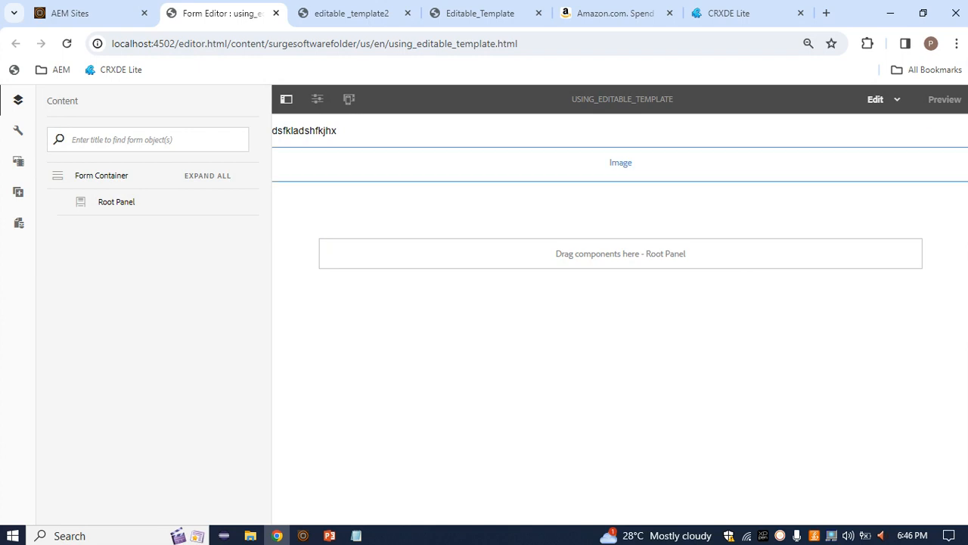
Open the Image component's properties and upload erp-sm.jpg from the Downloads folder as its image asset.
left_click(620, 163)
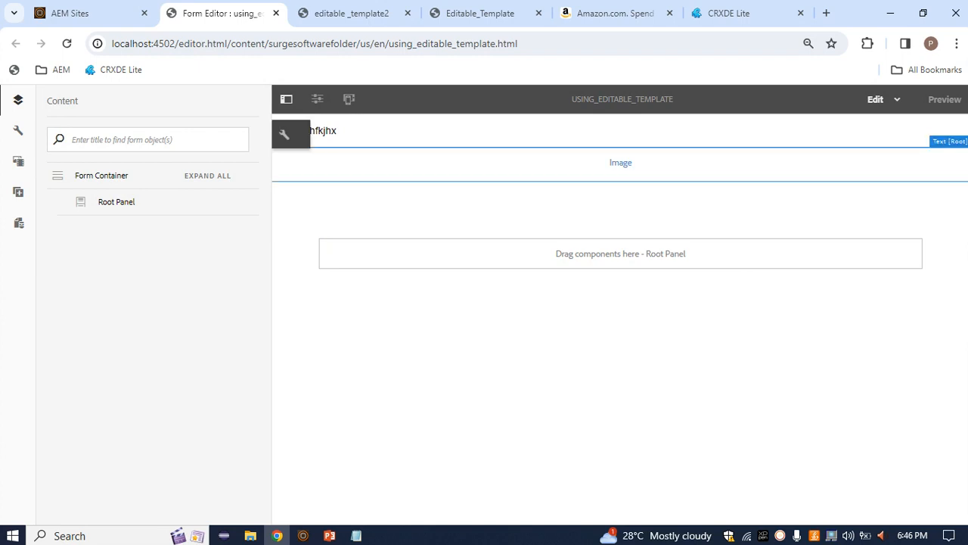
left_click(285, 134)
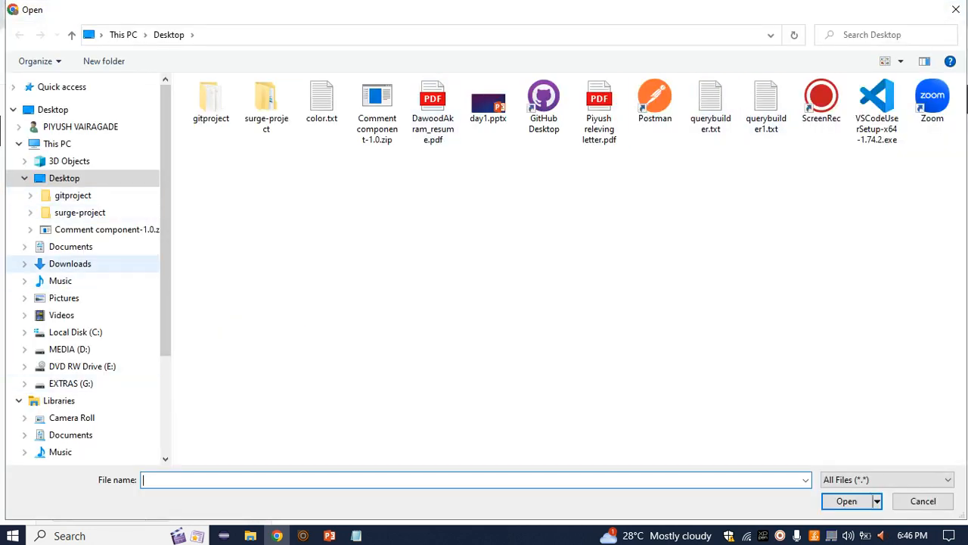
left_click(69, 263)
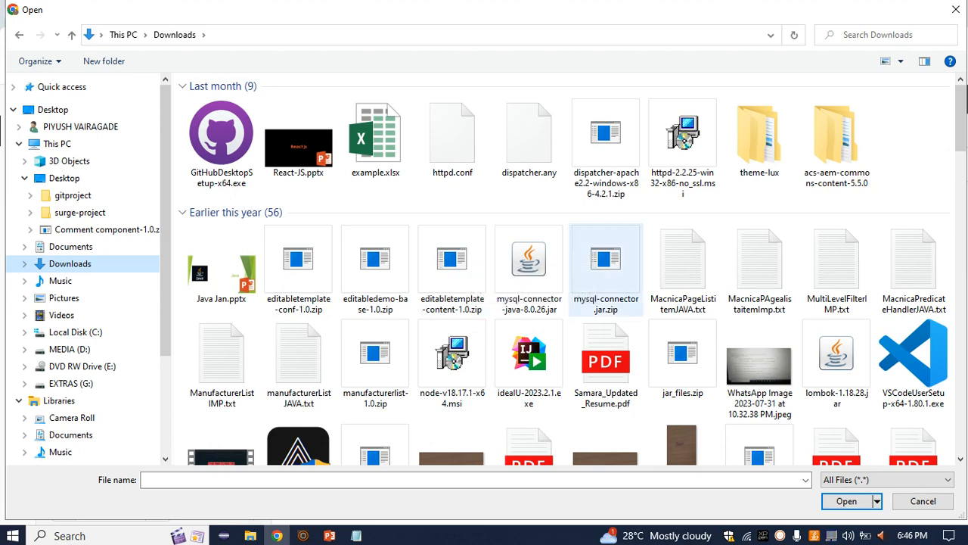
scroll(598, 279, "down", 2)
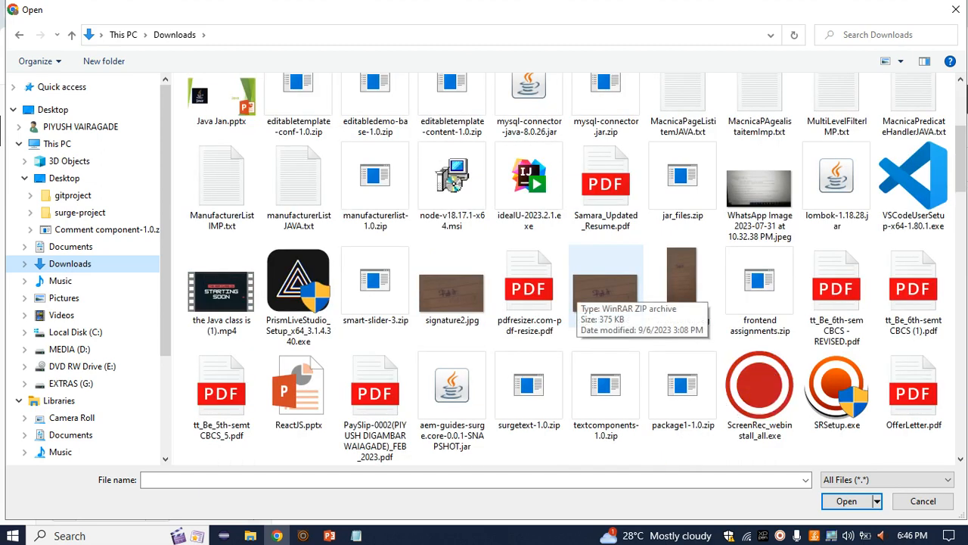
scroll(598, 295, "down", 2)
scroll(597, 295, "down", 4)
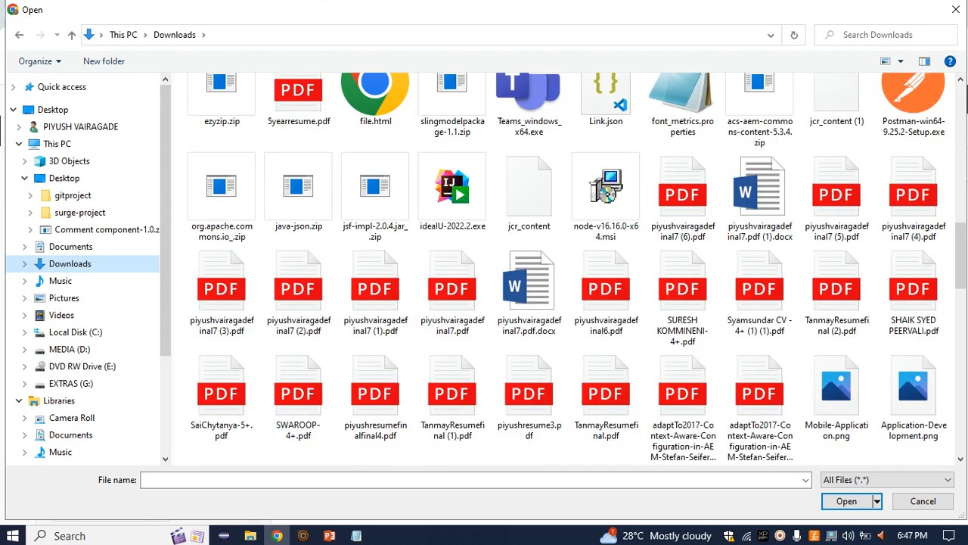
scroll(529, 295, "down", 3)
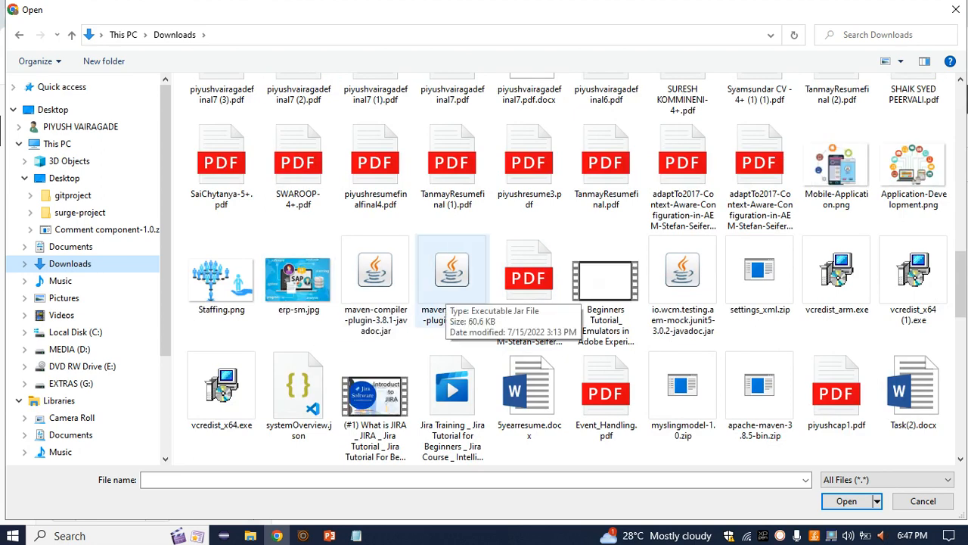
left_click(299, 279)
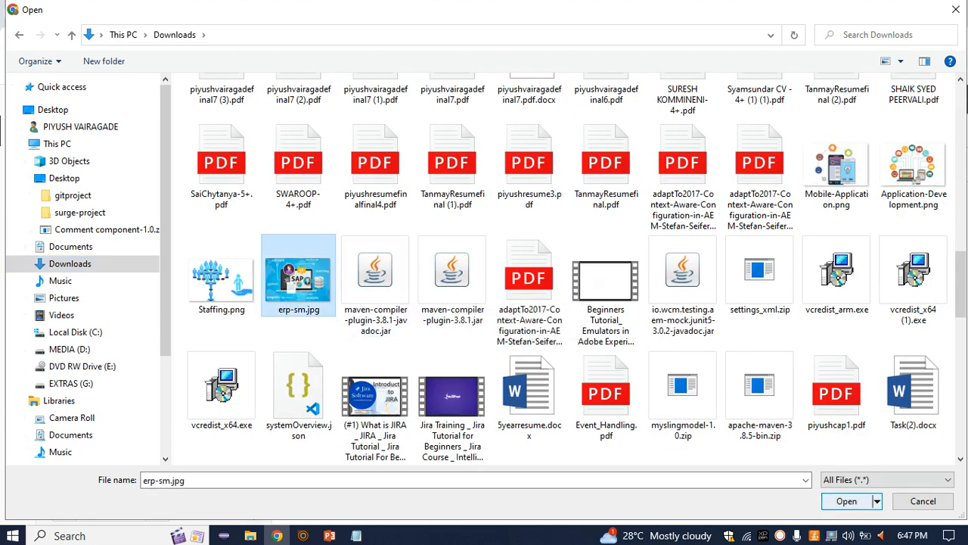
left_click(846, 501)
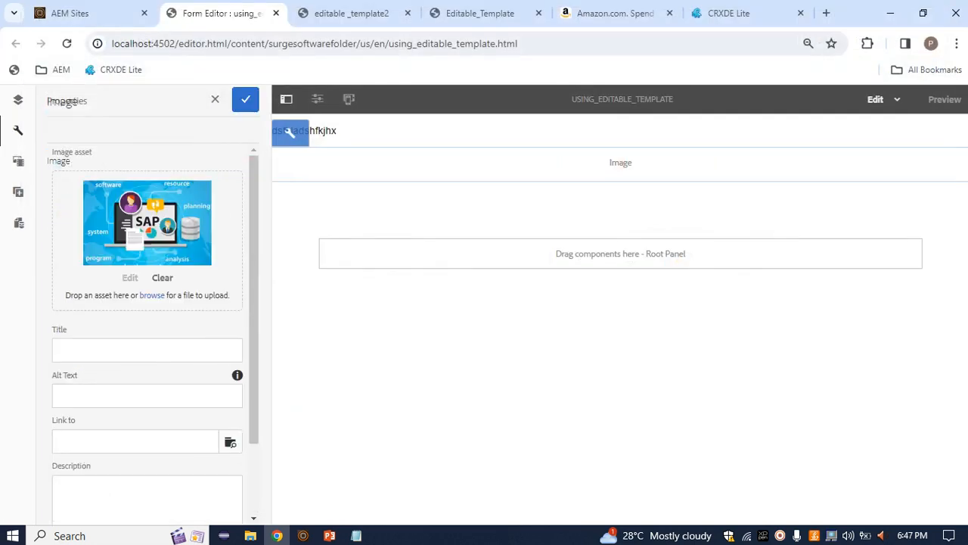
Set the Image component's title to "Title".
left_click(146, 350)
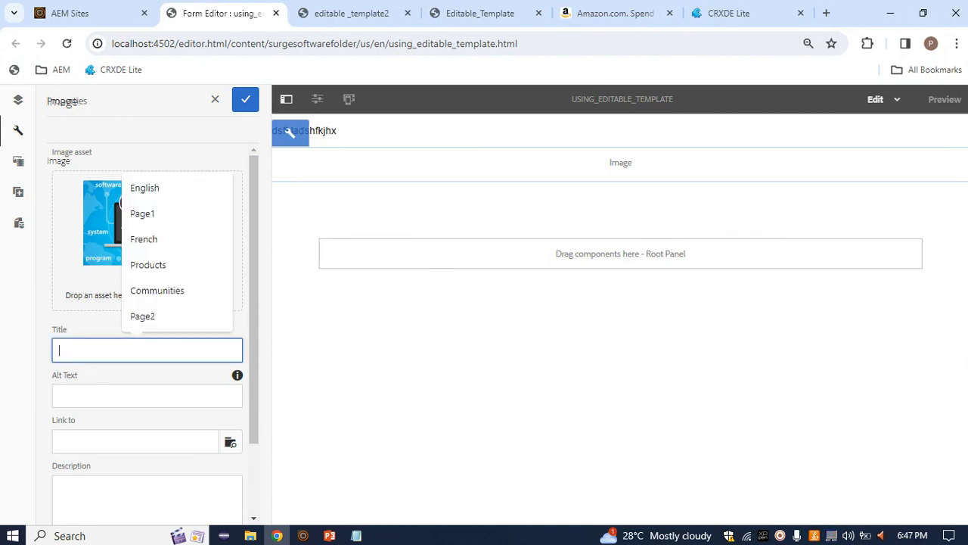
type("Title")
key("Tab")
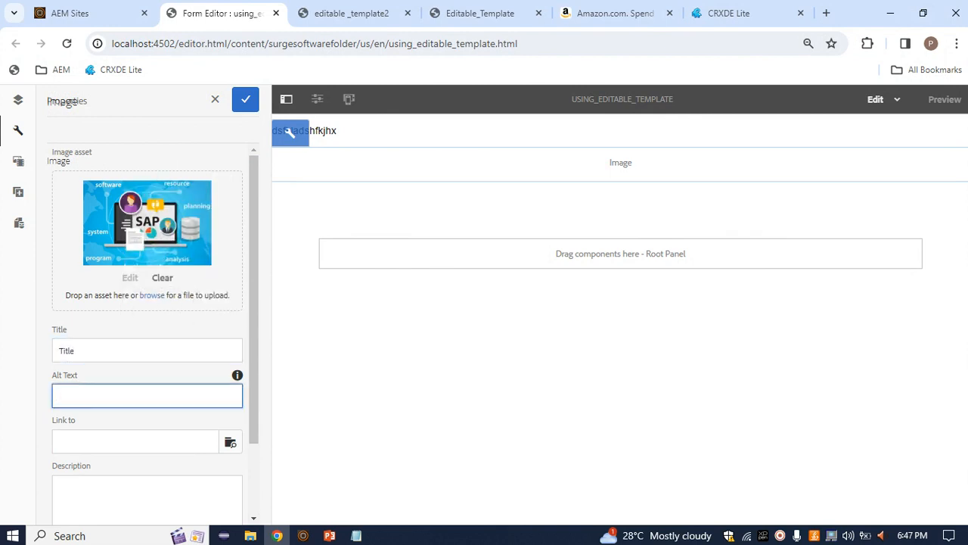
Set the Image component's alt text to "related to sap" and save its properties.
type("related to sap")
key("Return")
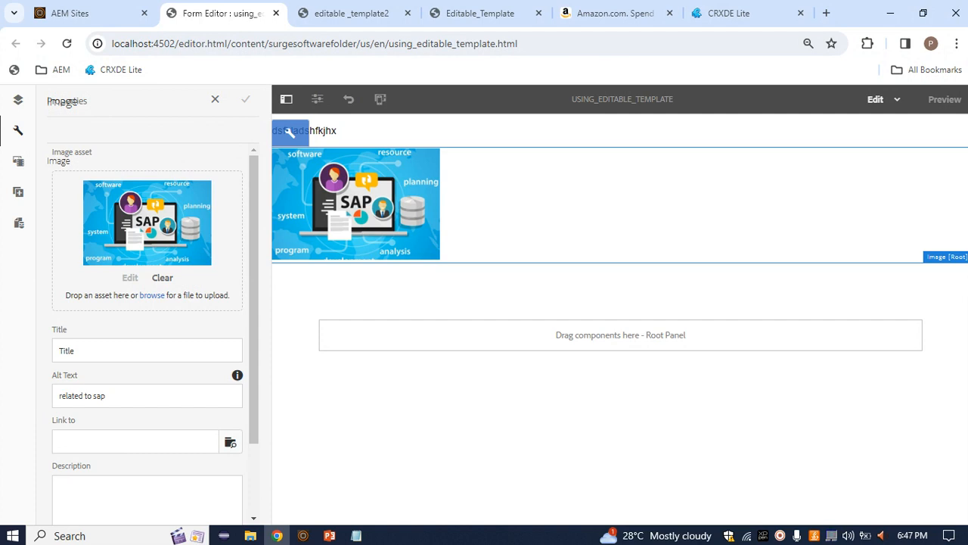
scroll(148, 332, "down", 2)
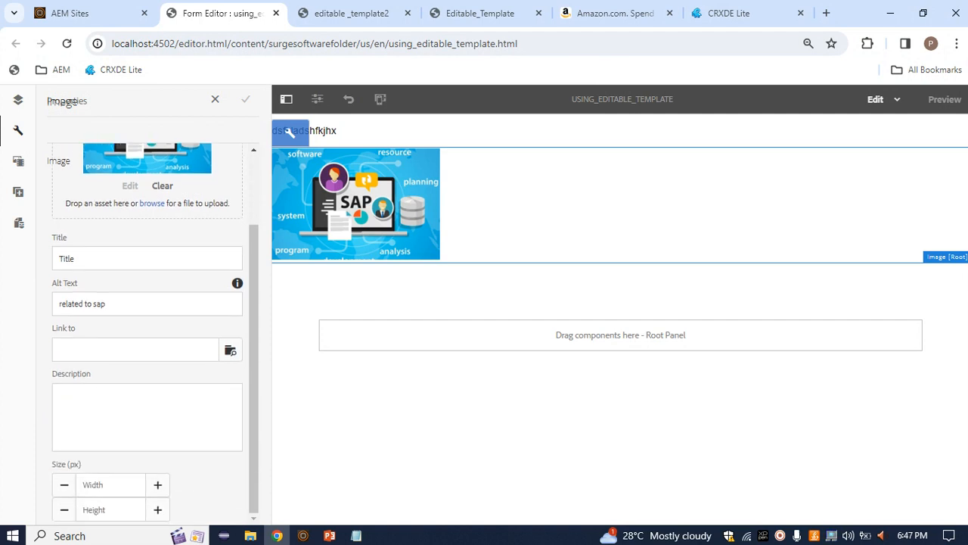
scroll(147, 332, "up", 2)
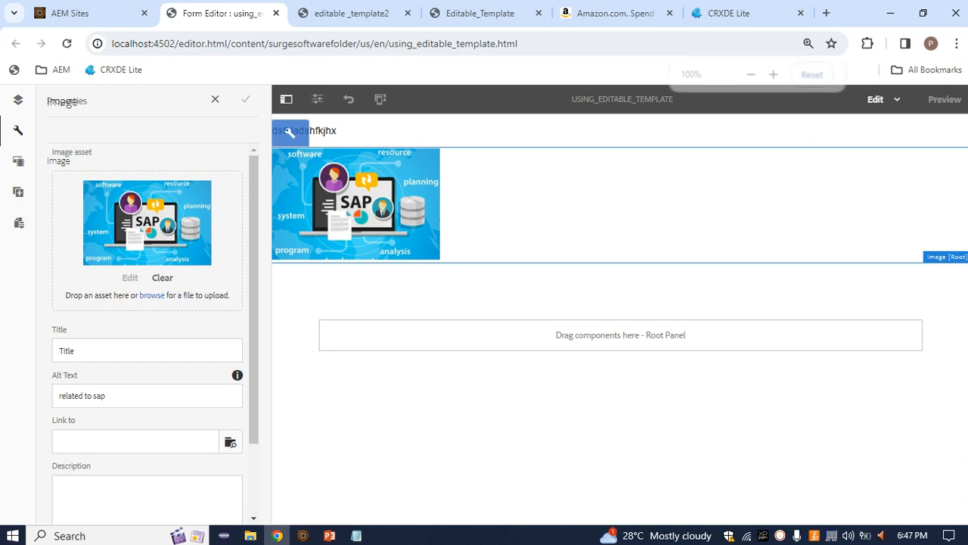
Set the Image component's Link to value to "lkdlk", then save and close its properties.
key("ctrl+plus")
key("ctrl+plus")
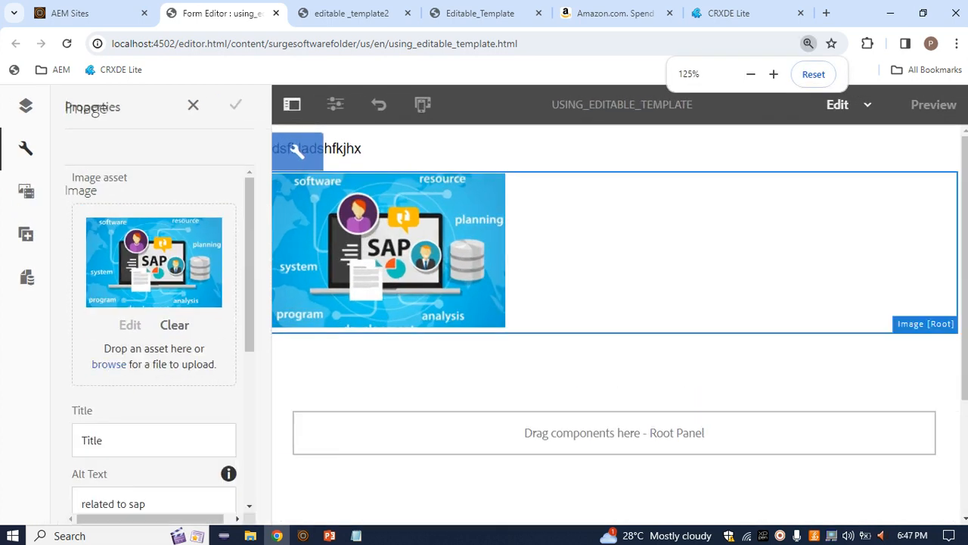
scroll(151, 340, "down", 3)
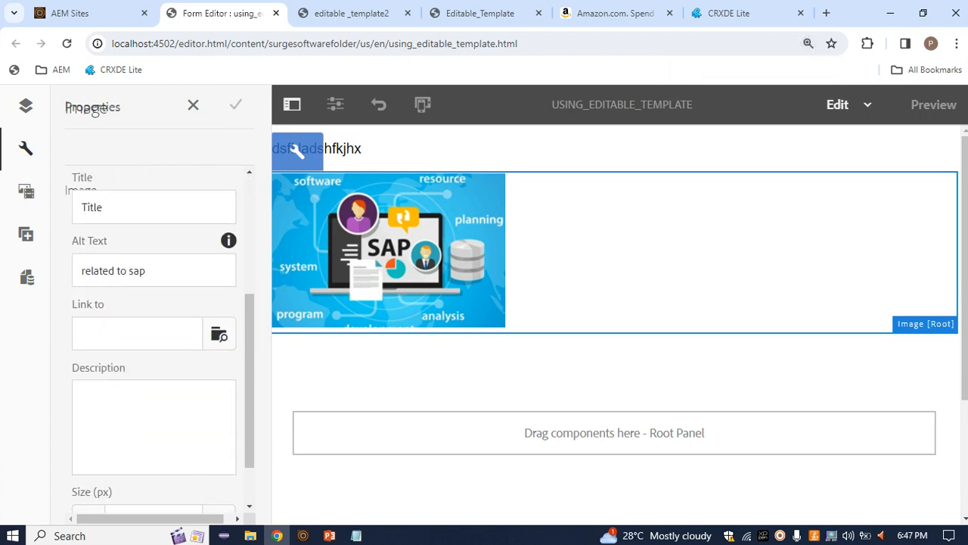
left_click(137, 334)
type("lkdlk")
left_click(154, 421)
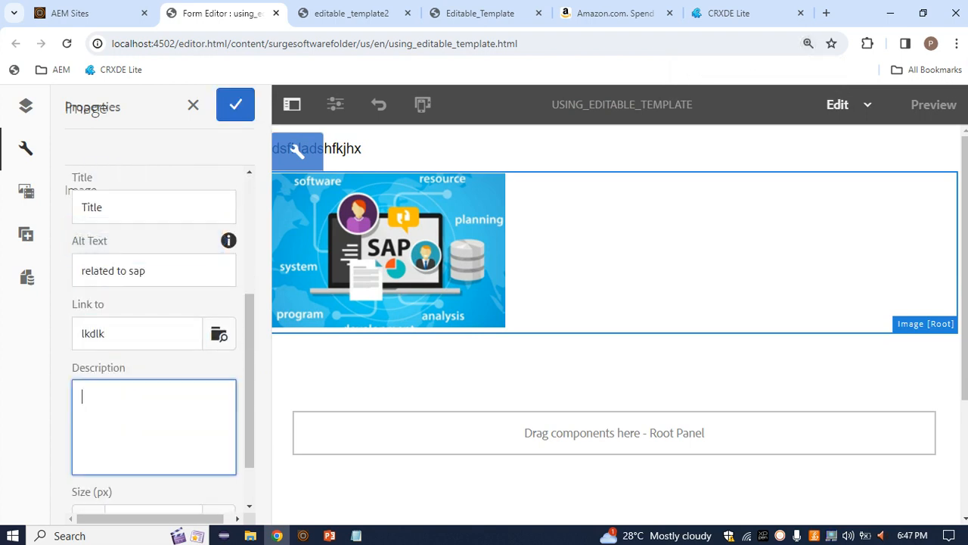
left_click(235, 106)
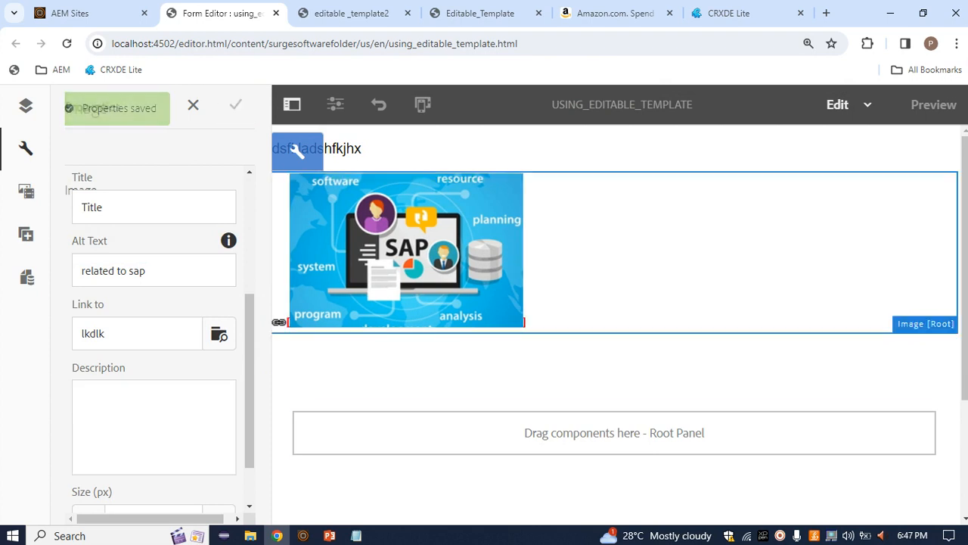
scroll(615, 454, "down", 1)
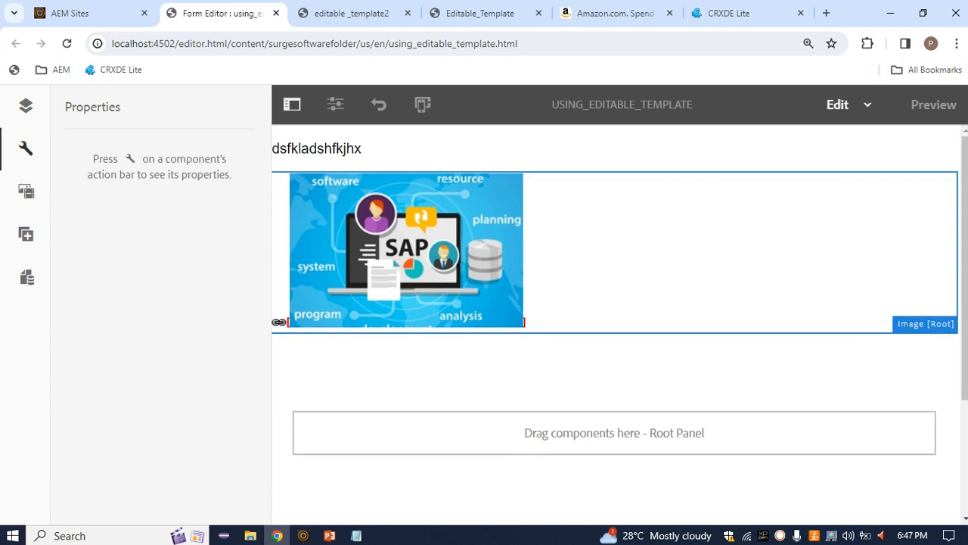
Inspect the actions offered for the Image component, Adaptive form container and Root Panel, and the page information options.
left_click(401, 250)
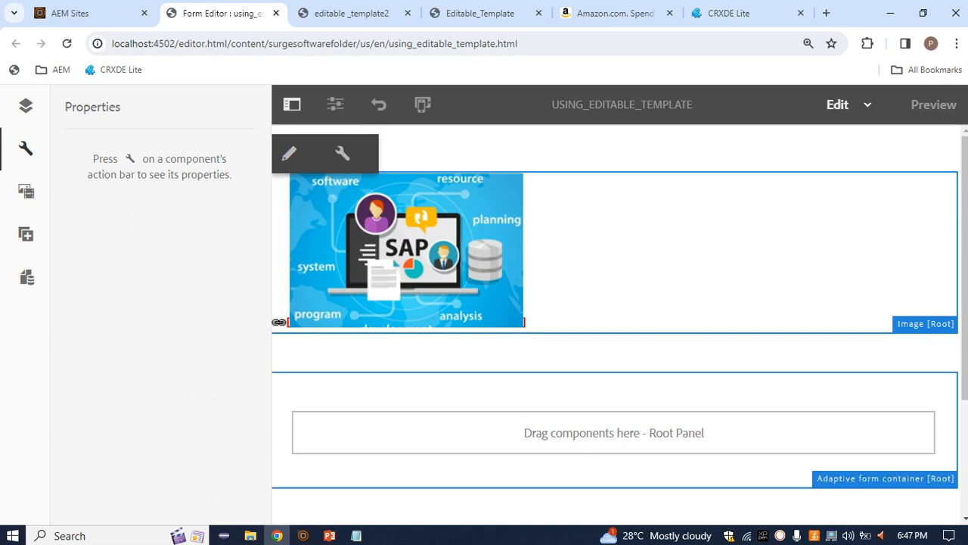
left_click(417, 397)
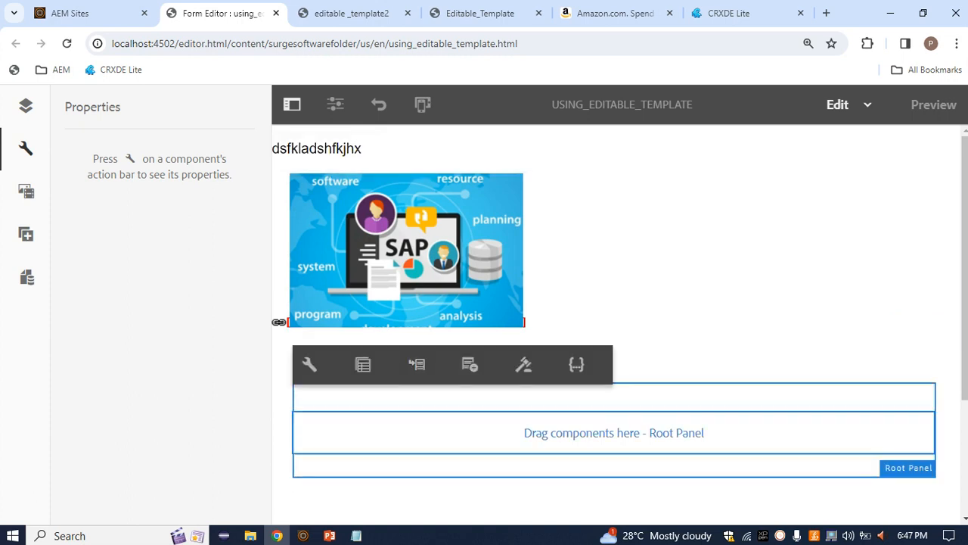
left_click(418, 430)
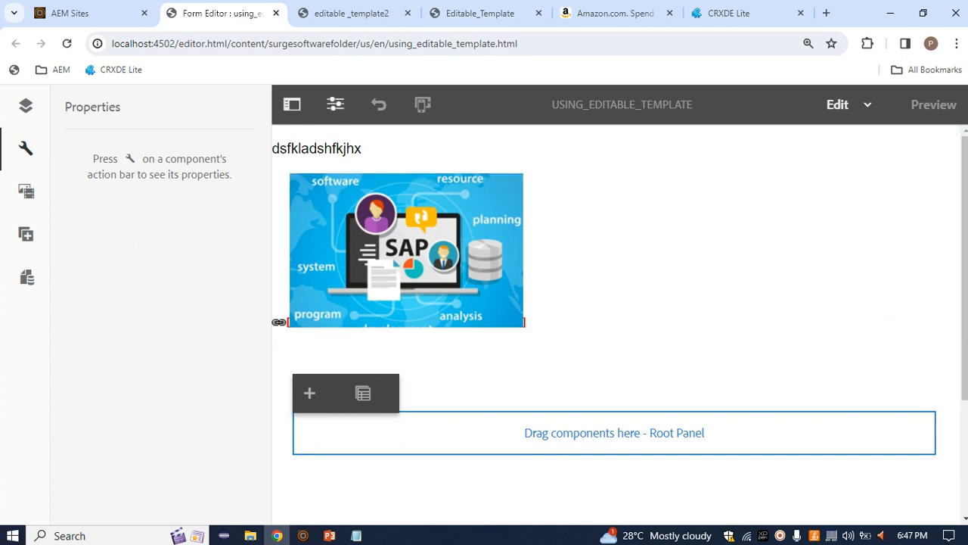
left_click(335, 105)
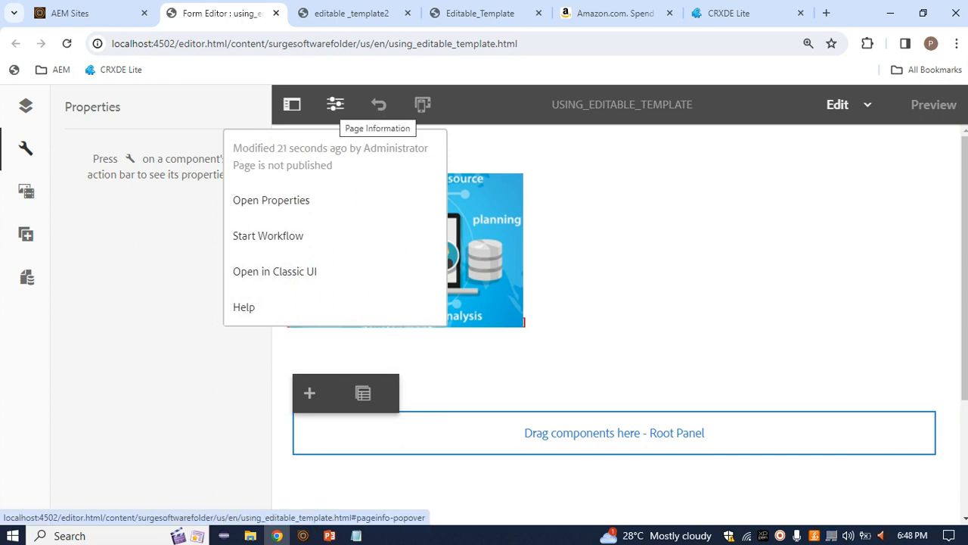
left_click(335, 104)
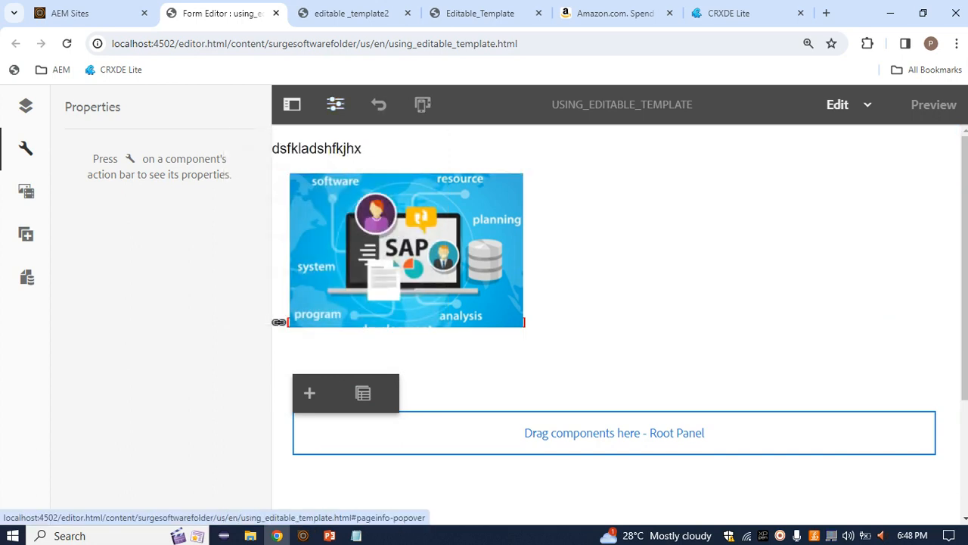
left_click(335, 104)
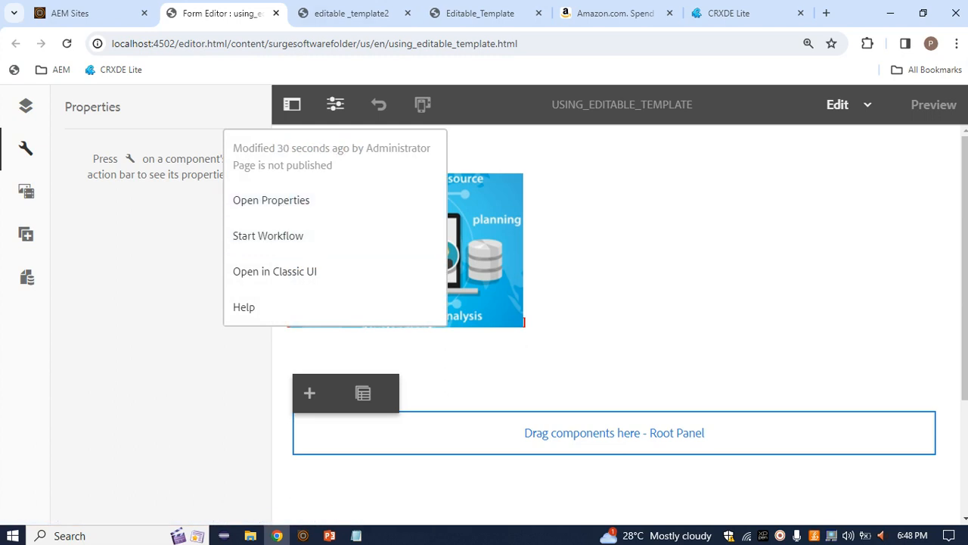
Go to the editable _template2 structure, select its root layout container, and review the template's page policy without changing it.
left_click(351, 13)
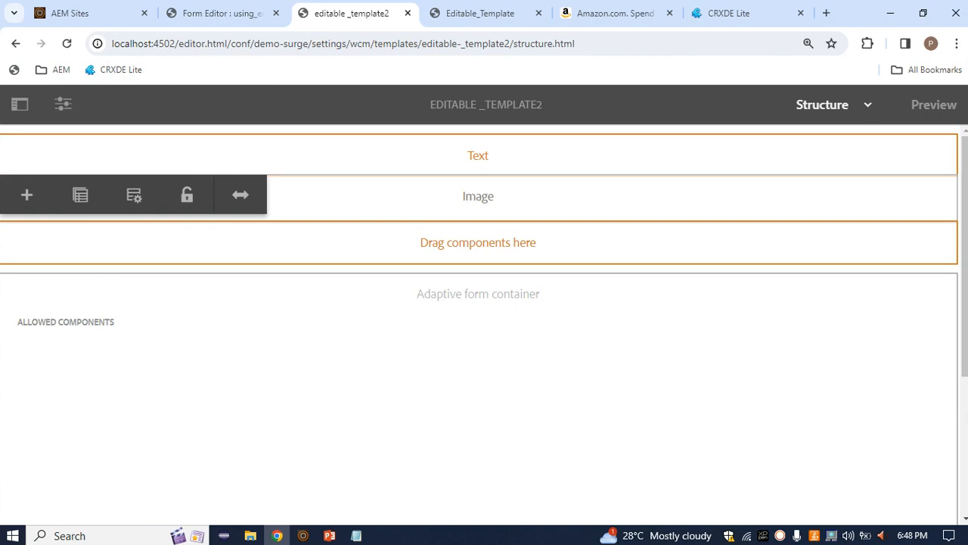
left_click(378, 277)
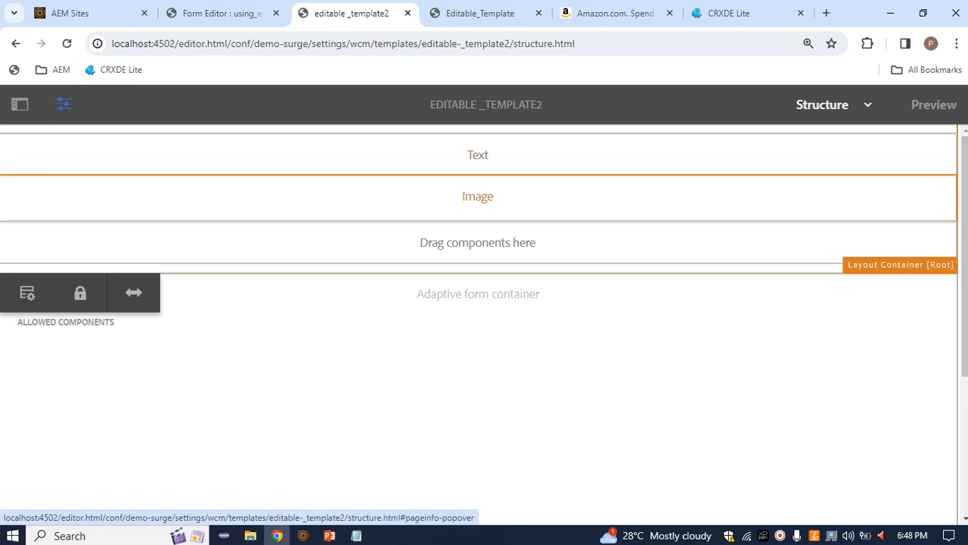
left_click(62, 103)
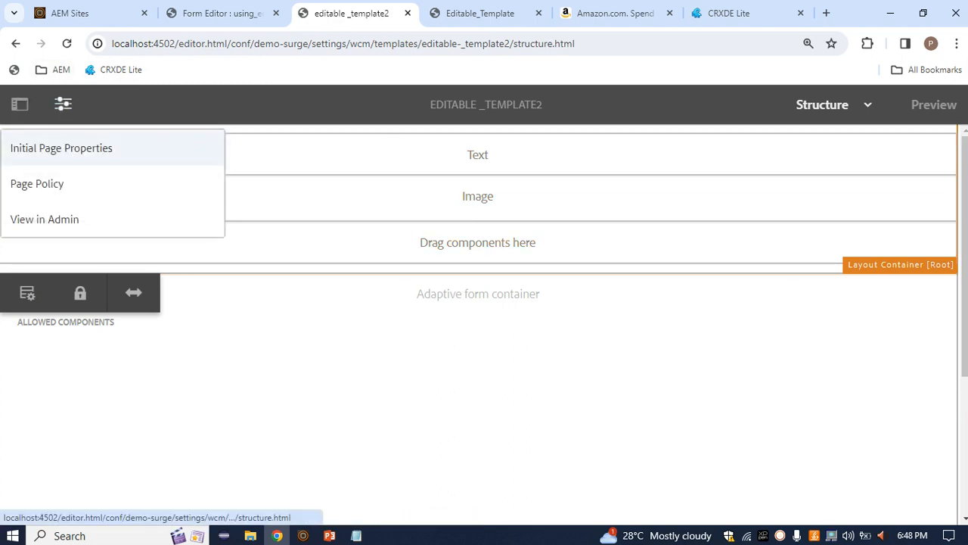
left_click(61, 193)
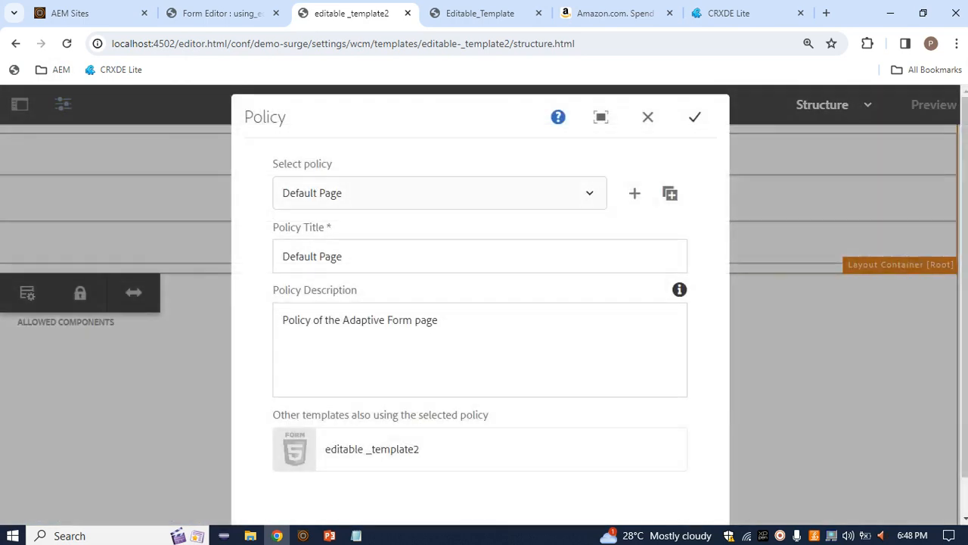
scroll(480, 303, "down", 2)
scroll(480, 303, "up", 2)
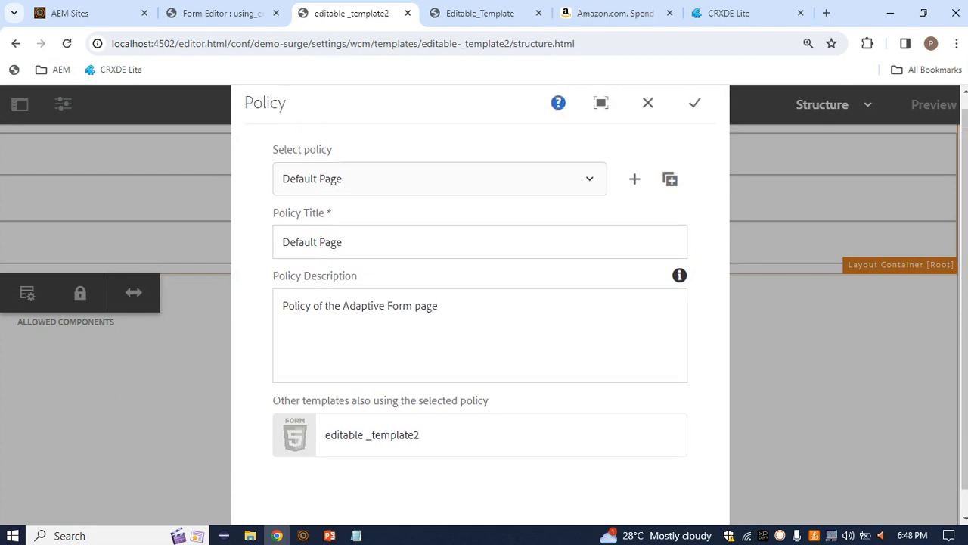
left_click(647, 116)
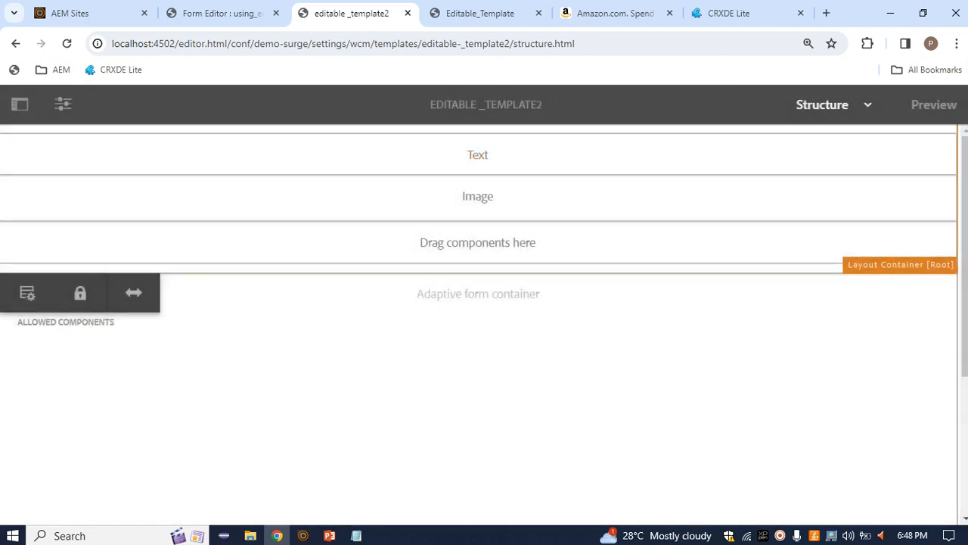
Recheck the template's page policy title, description and selectable policies, and close it without saving.
left_click(63, 104)
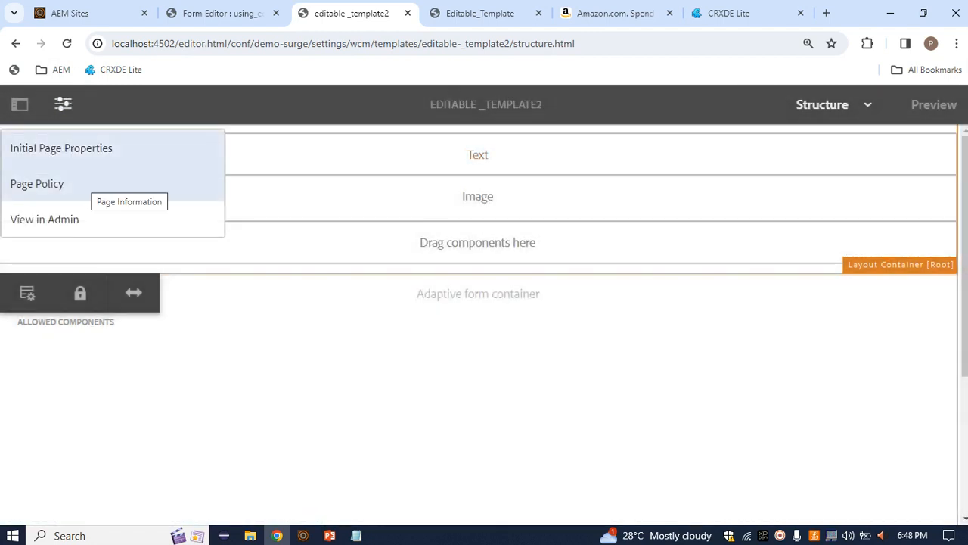
left_click(79, 184)
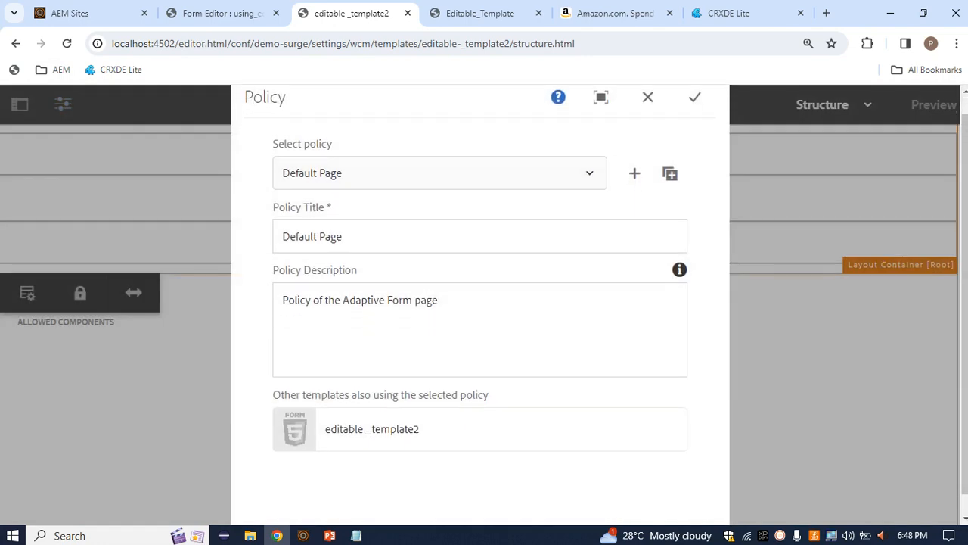
scroll(481, 303, "down", 1)
scroll(481, 303, "up", 1)
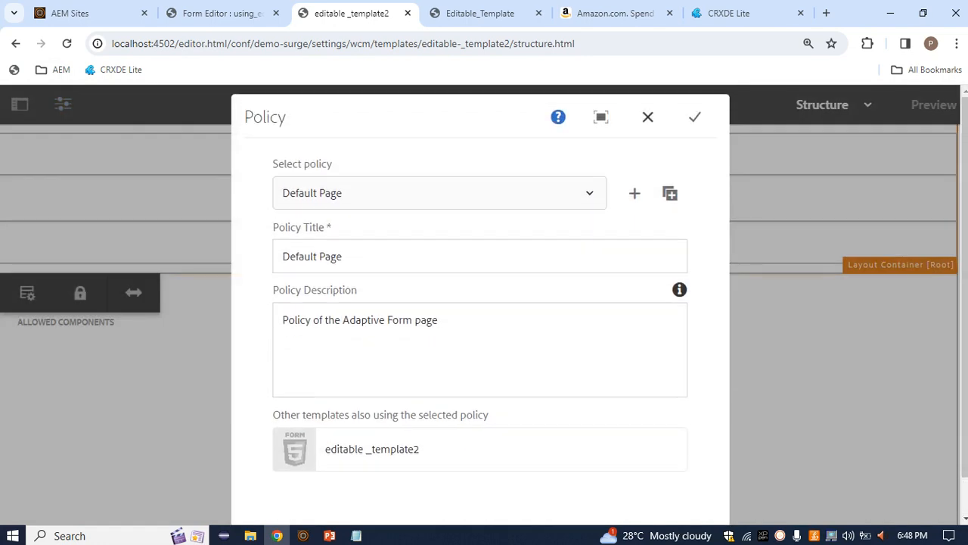
left_click(647, 117)
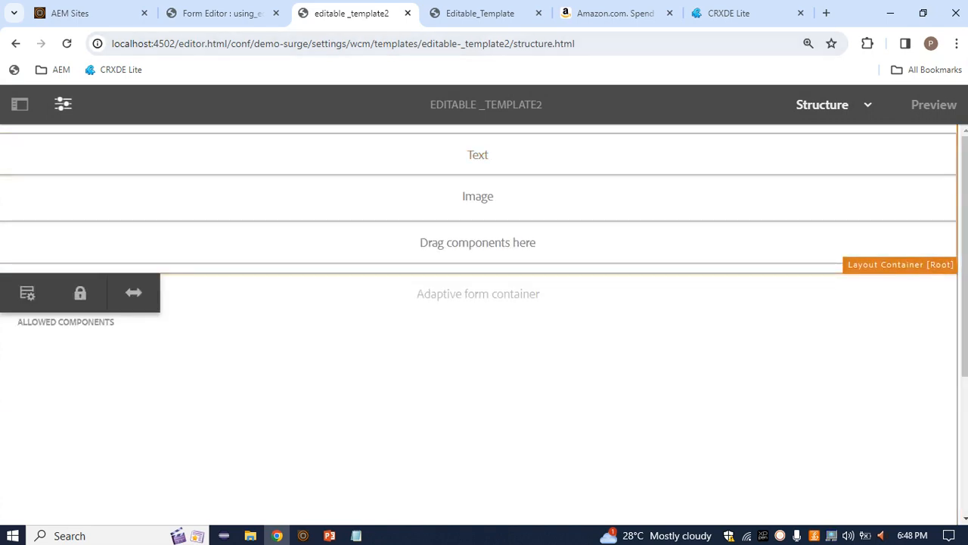
left_click(63, 103)
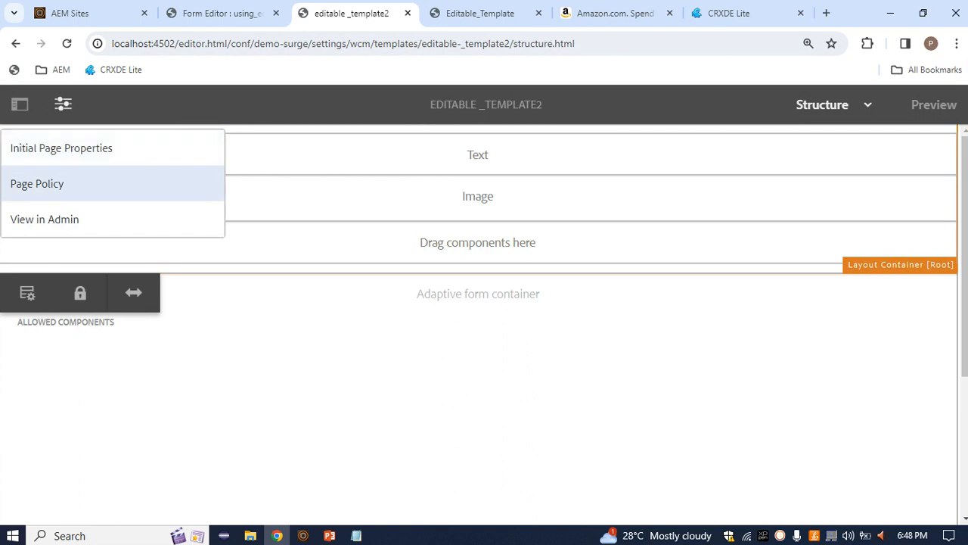
left_click(37, 183)
left_click(440, 193)
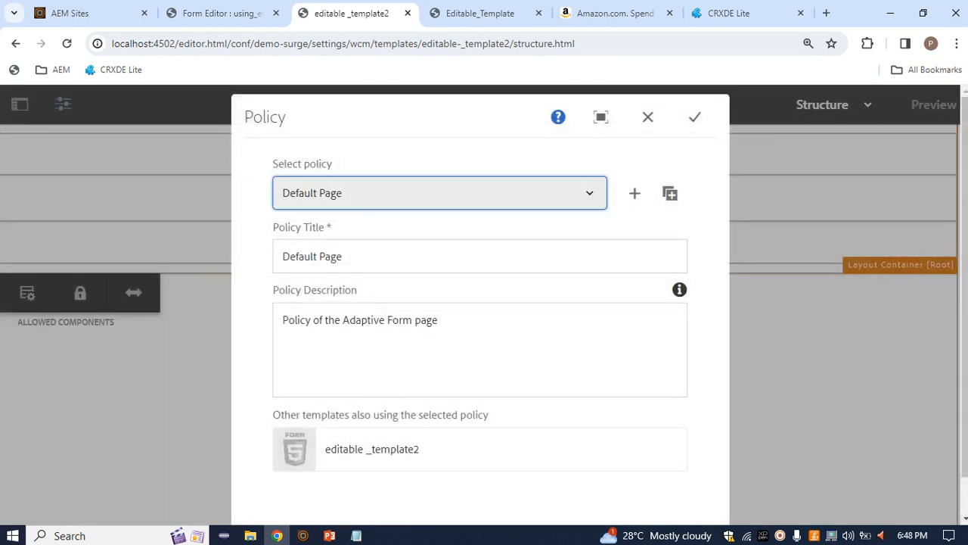
left_click(440, 228)
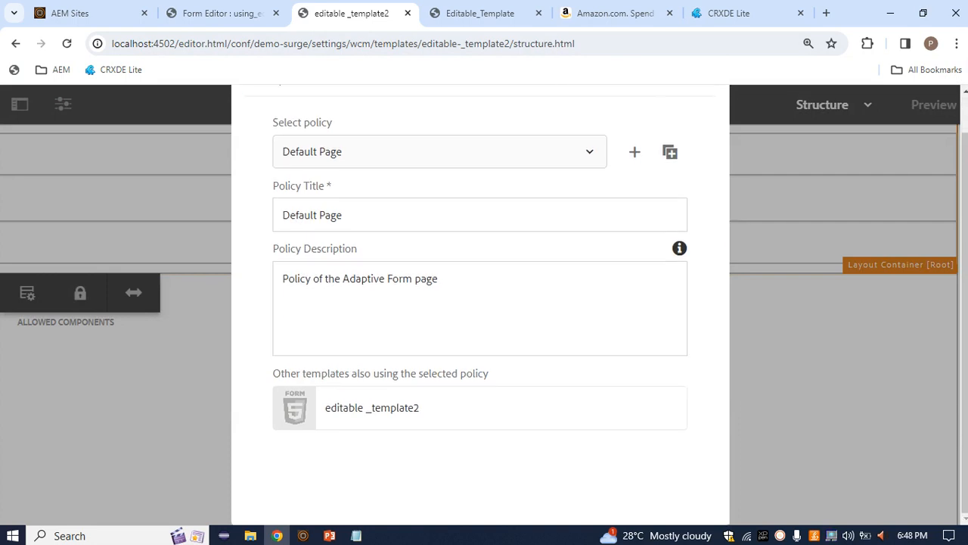
left_click(647, 117)
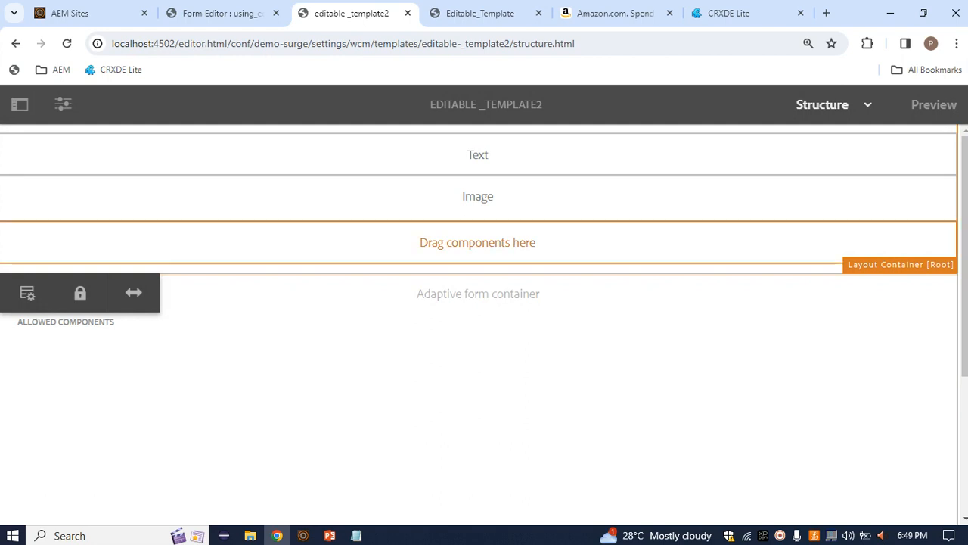
Open the root Layout Container's policy and review its title, description and the templates sharing it.
left_click(478, 242)
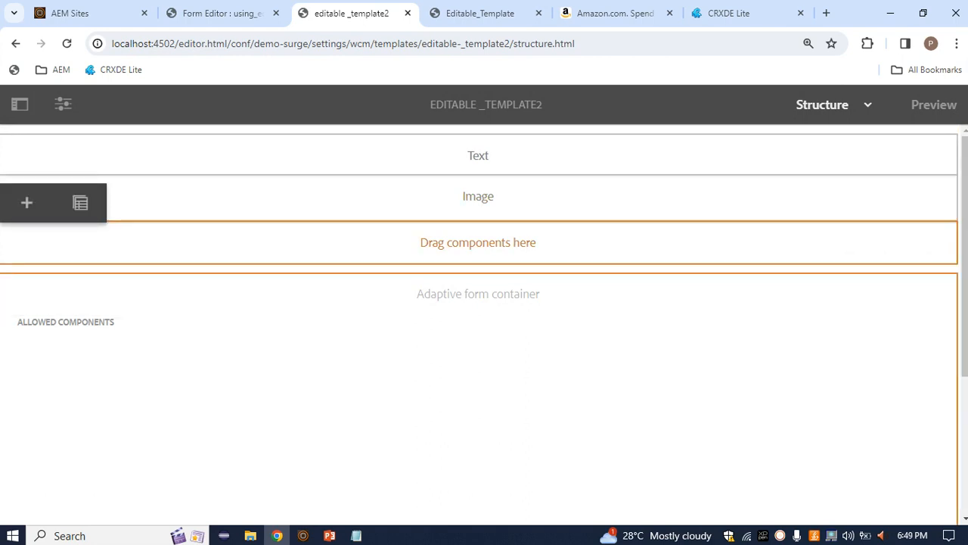
left_click(478, 268)
left_click(27, 292)
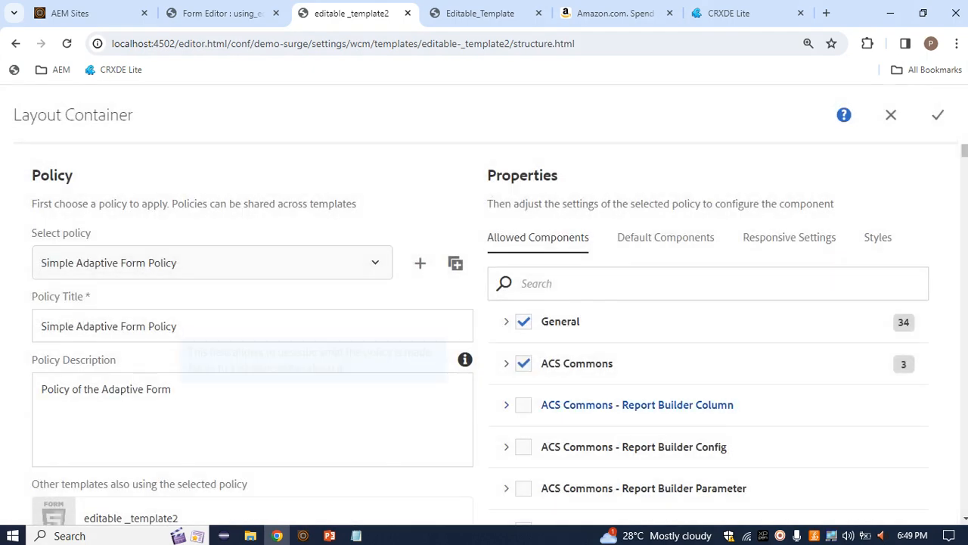
scroll(627, 333, "down", 3)
scroll(499, 341, "up", 3)
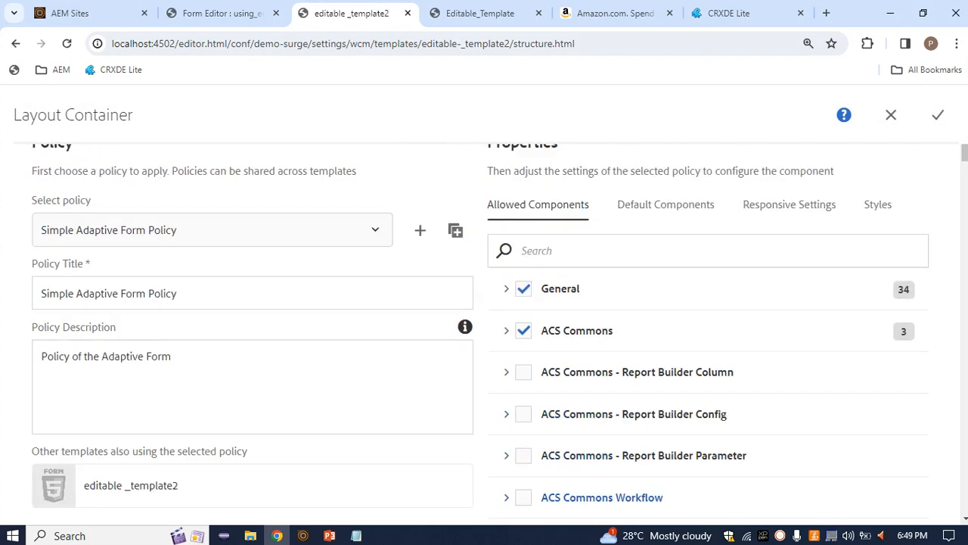
scroll(500, 340, "down", 1)
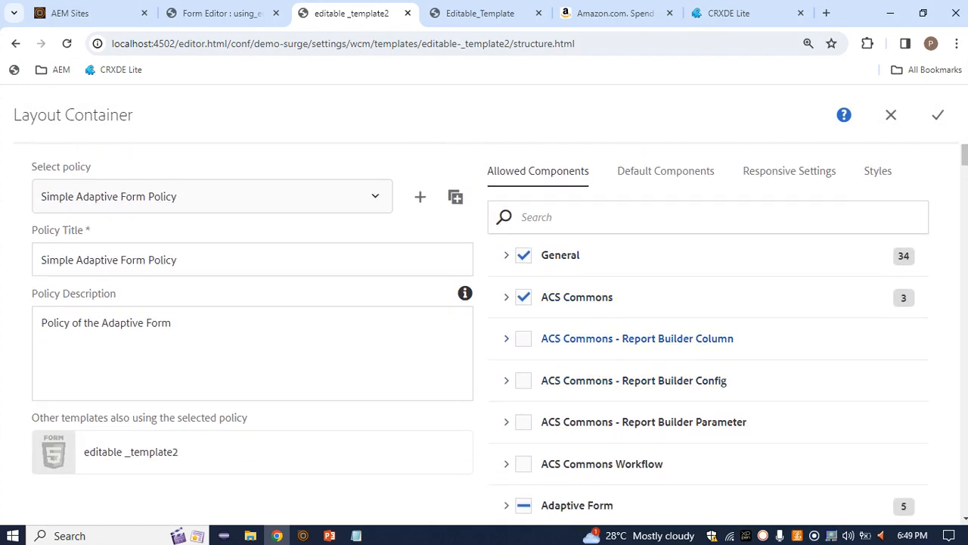
scroll(499, 340, "up", 1)
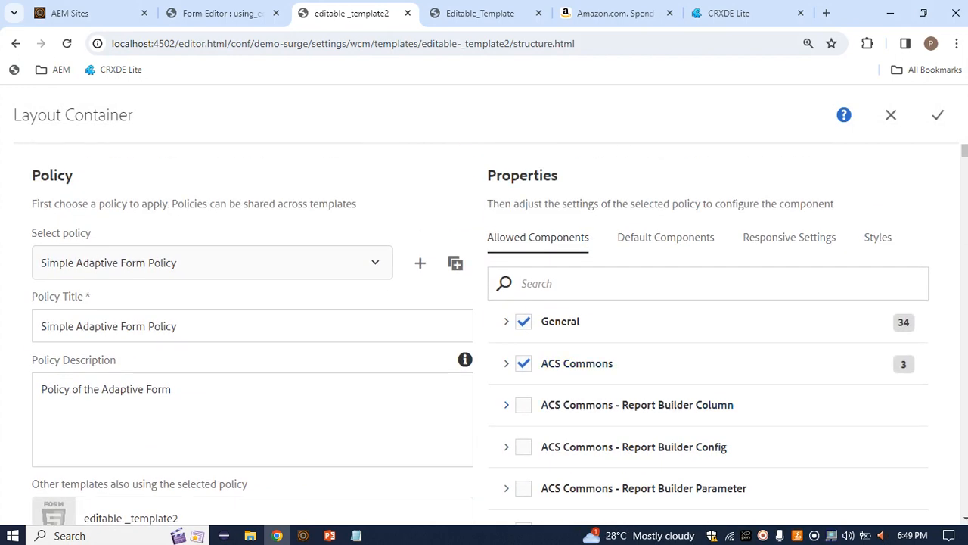
Examine the Layout Container policy's full list of allowed components, its default component mappings and its style settings.
left_click_drag(177, 326, 39, 326)
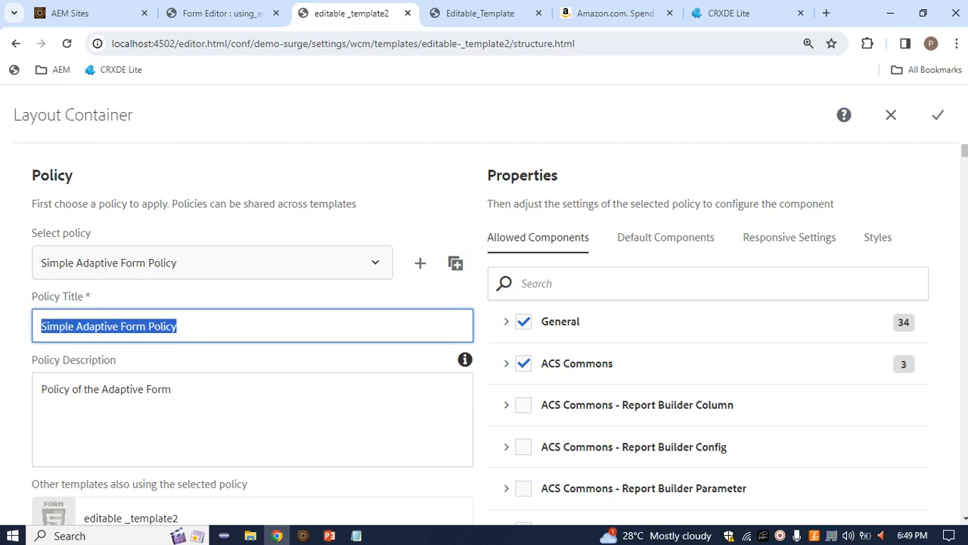
scroll(499, 340, "down", 2)
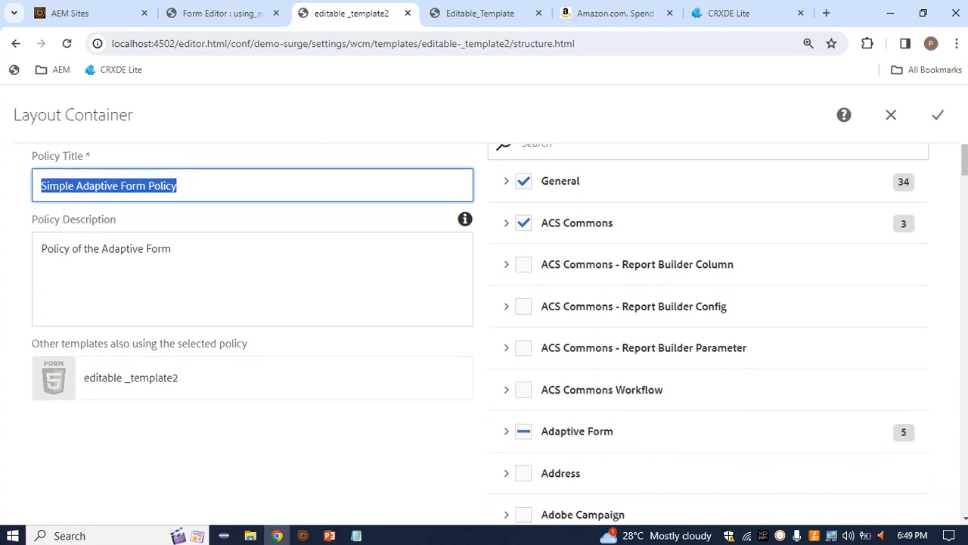
scroll(500, 340, "down", 15)
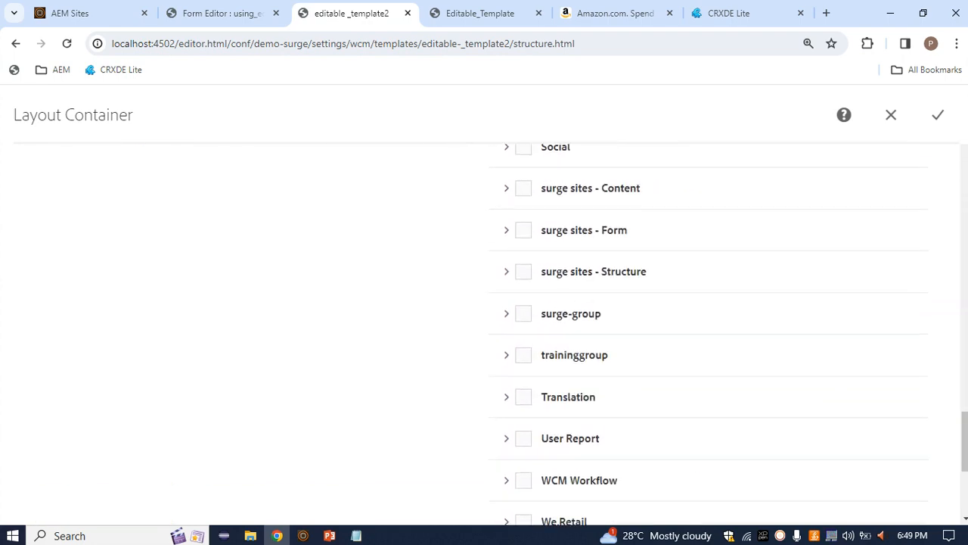
scroll(499, 340, "up", 15)
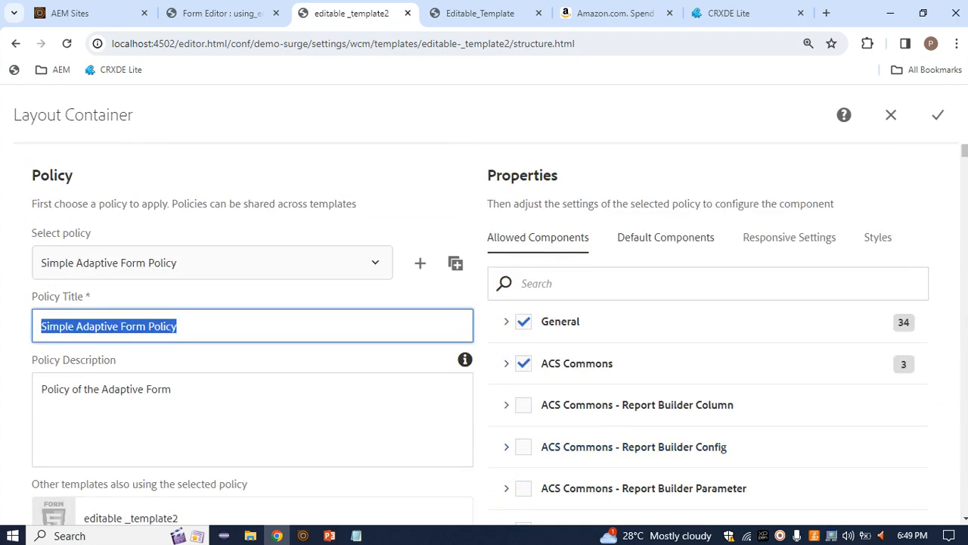
left_click(665, 237)
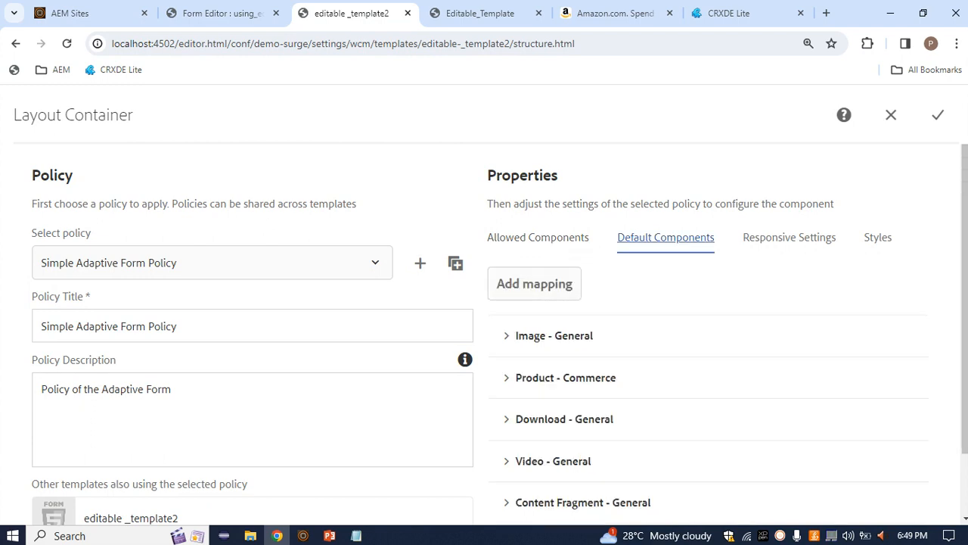
left_click(877, 238)
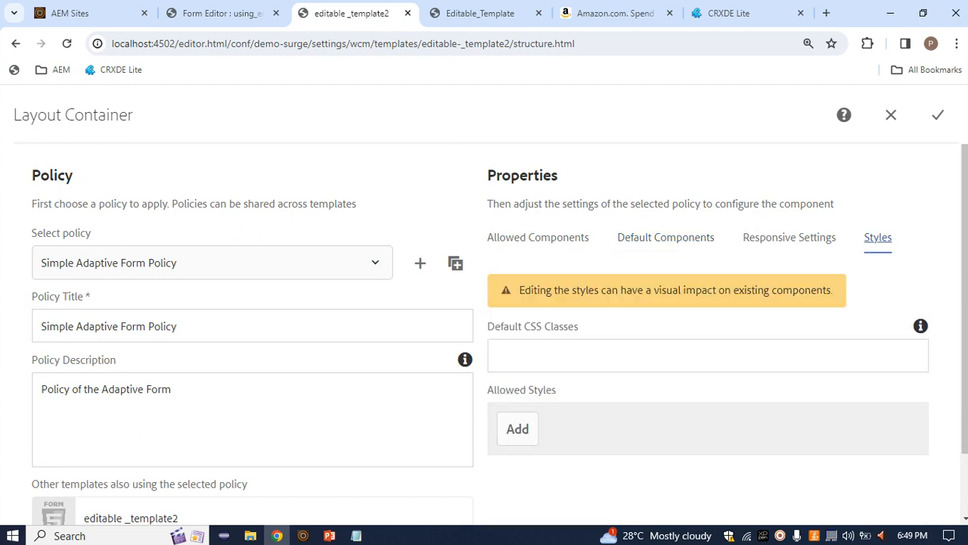